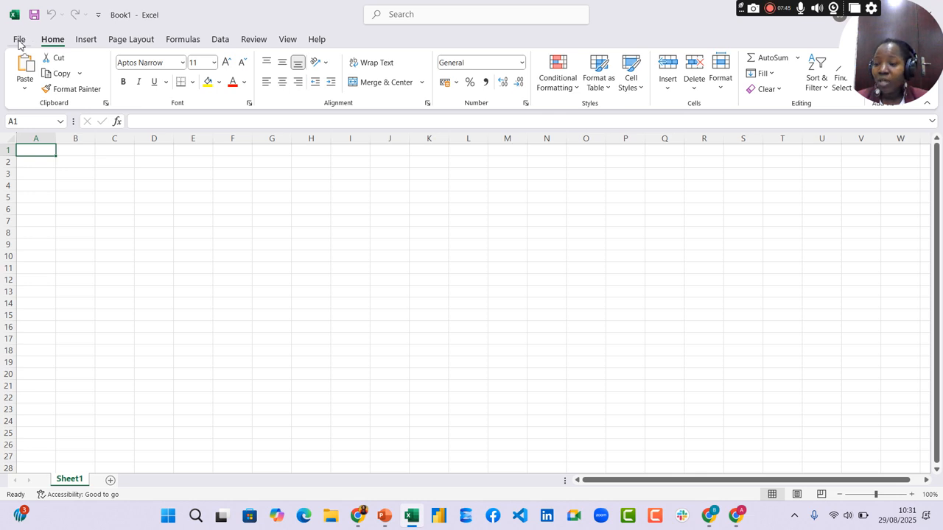
# - Look through the Insert, Page Layout, Formulas, Data, Review and View command sets and return to the Home commands
pyautogui.click(86, 42)
pyautogui.click(144, 41)
pyautogui.click(180, 41)
pyautogui.click(220, 42)
pyautogui.click(254, 40)
pyautogui.click(287, 39)
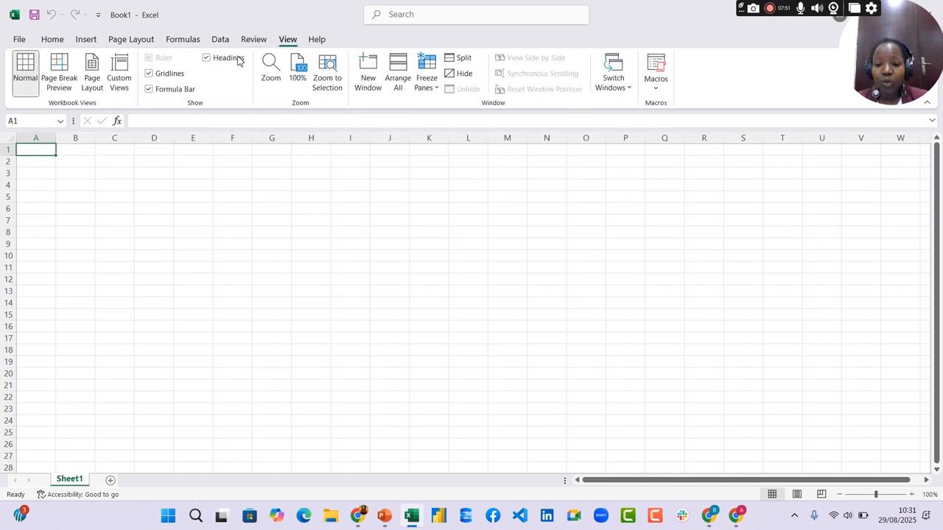
pyautogui.click(52, 40)
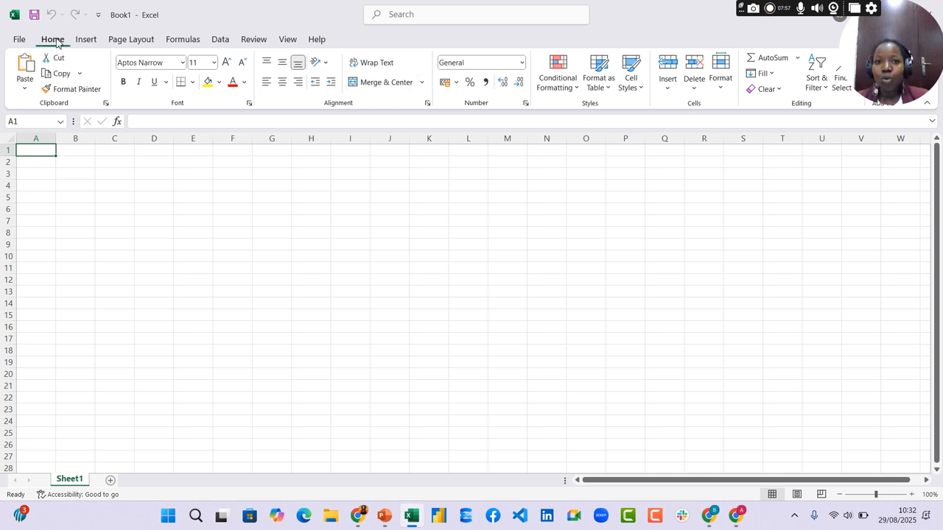
# - Switch to the Google Meet call to check the meeting, and return to the blank Excel workbook
pyautogui.click(750, 519)
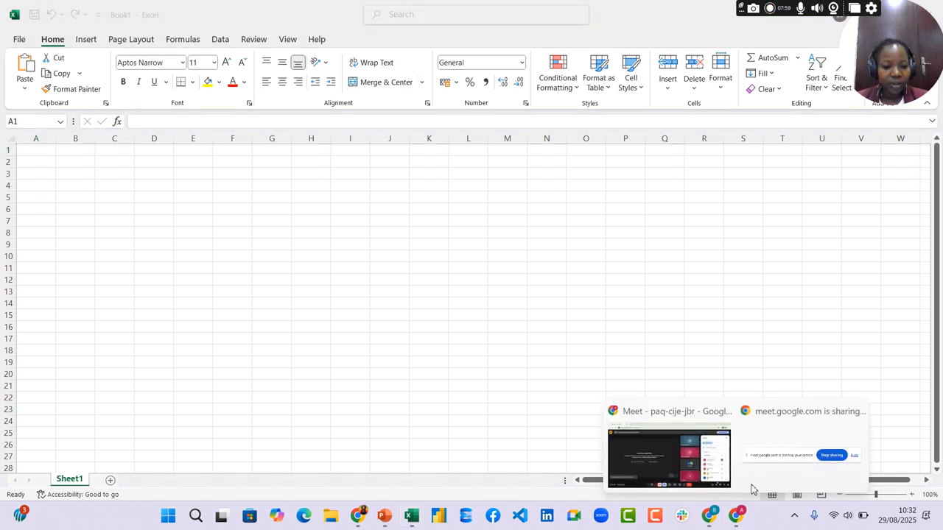
pyautogui.click(672, 446)
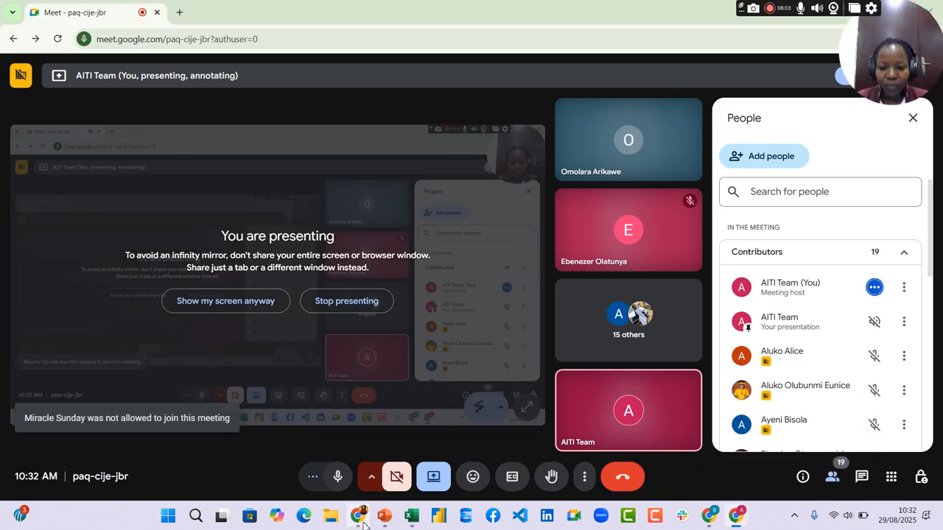
pyautogui.click(409, 518)
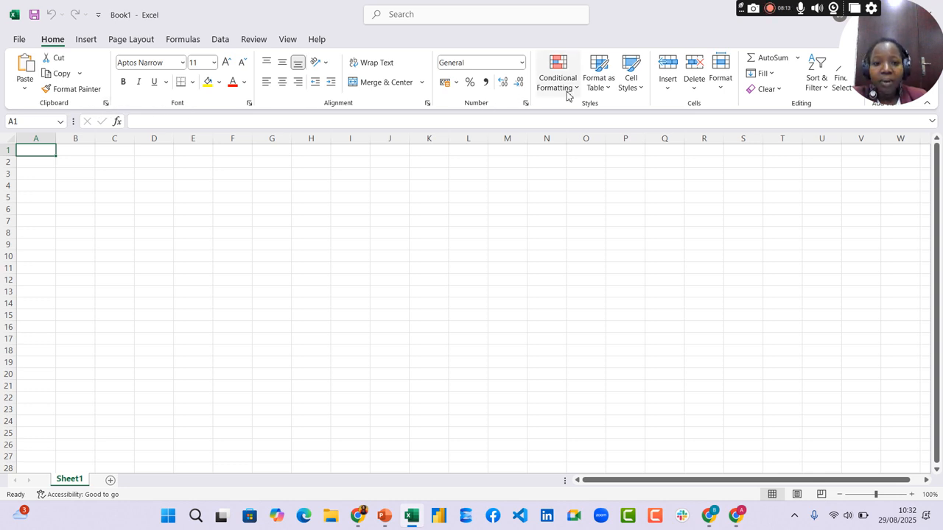
pyautogui.moveTo(893, 42); pyautogui.dragTo(907, 26)
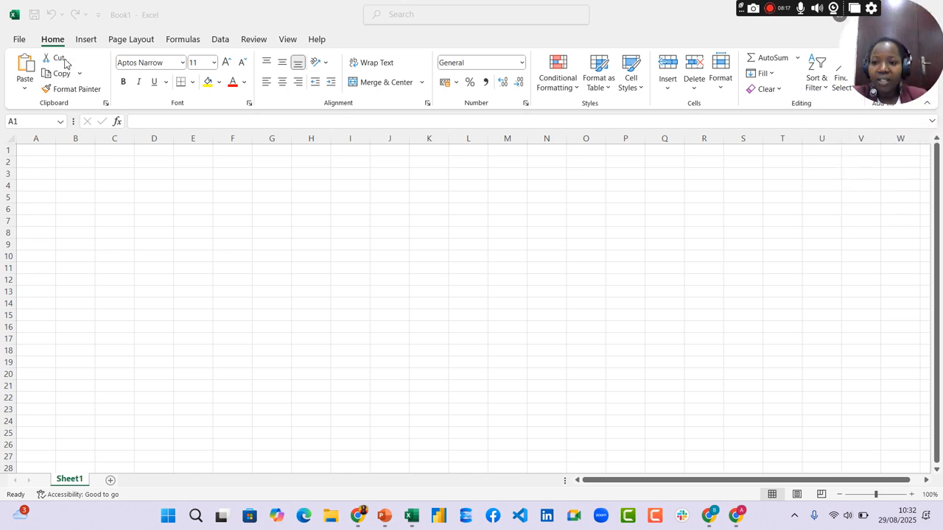
pyautogui.click(103, 48)
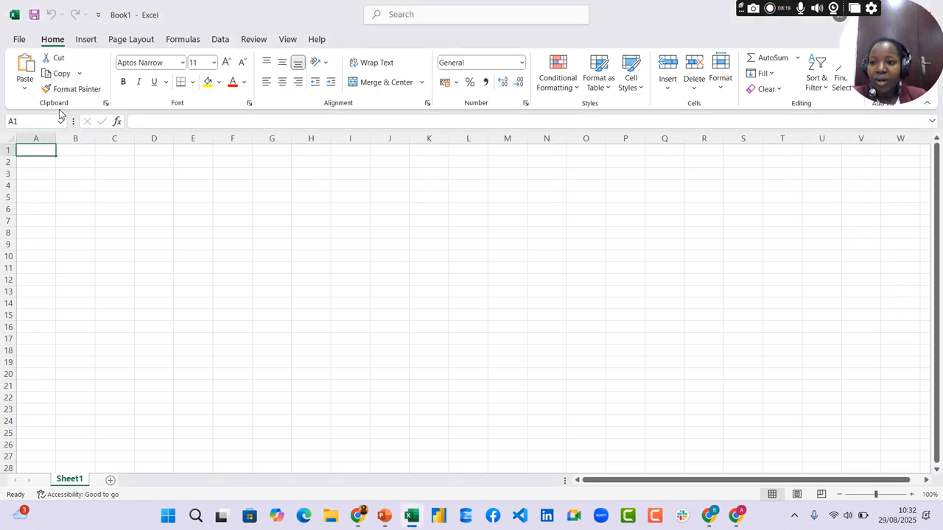
pyautogui.click(93, 41)
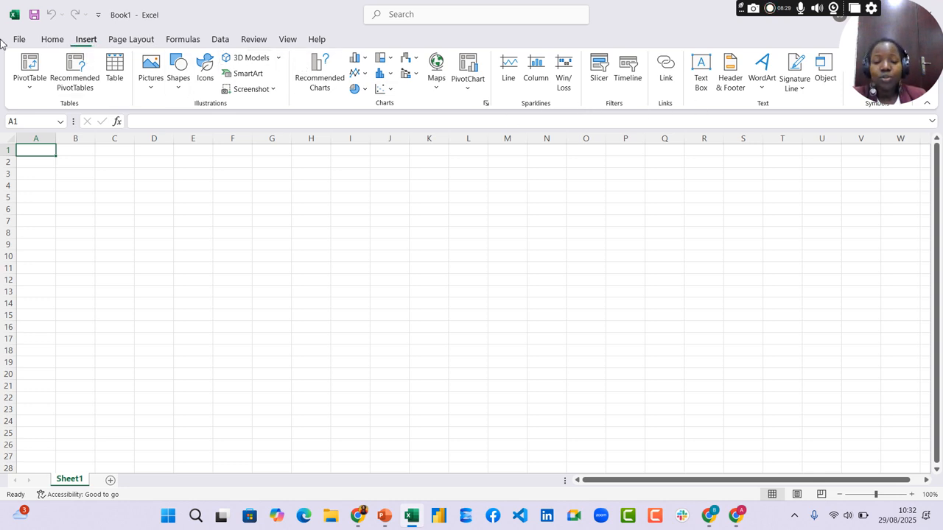
# - Select cell F5 and examine its reference in the Name Box and its entry in the formula bar
pyautogui.click(226, 195)
pyautogui.click(19, 123)
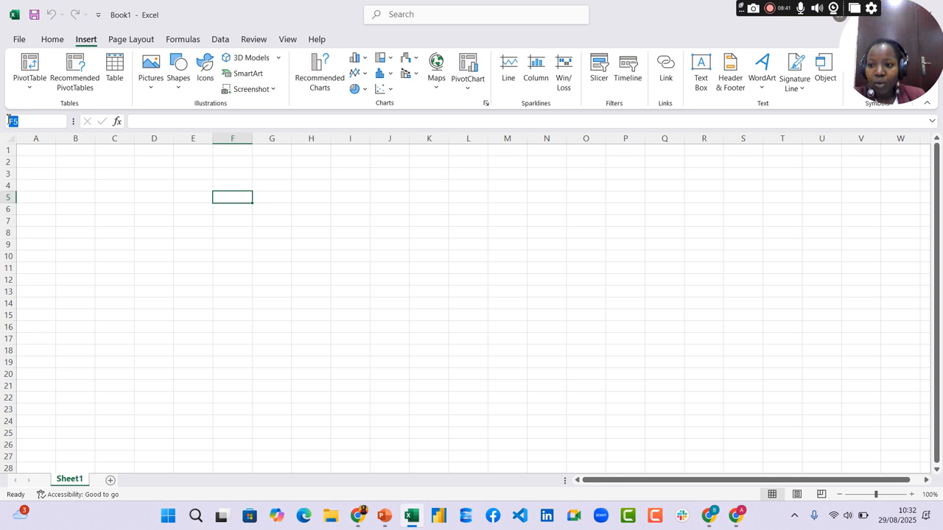
pyautogui.click(153, 118)
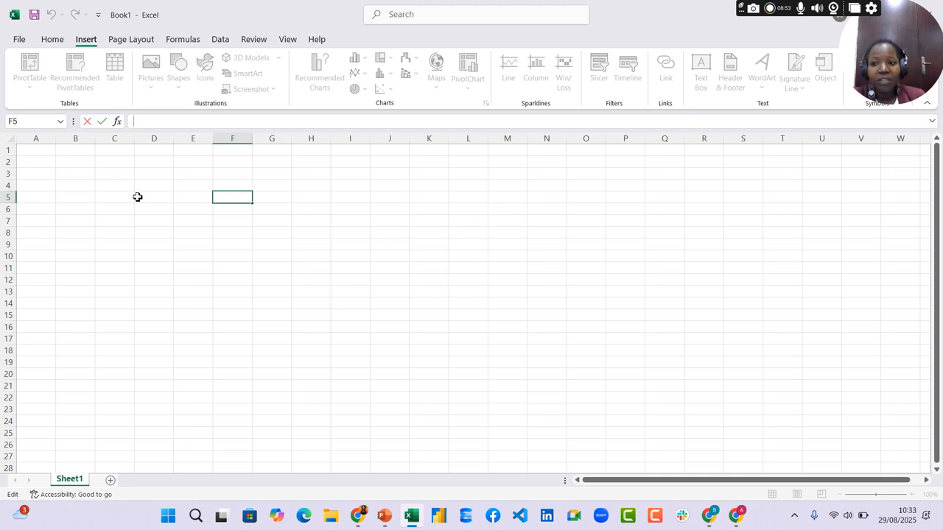
# - Select columns A, B, C, D and E one after another to show how columns are labelled
pyautogui.click(36, 138)
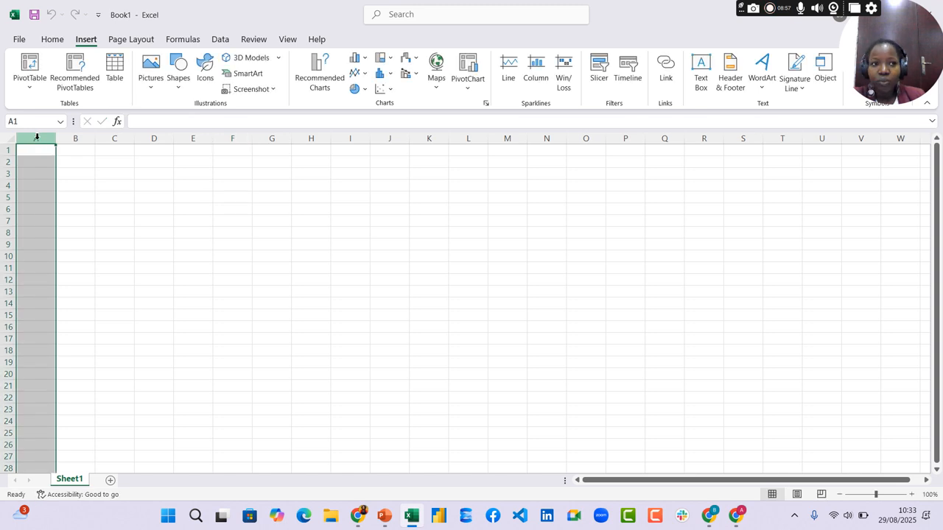
pyautogui.click(80, 138)
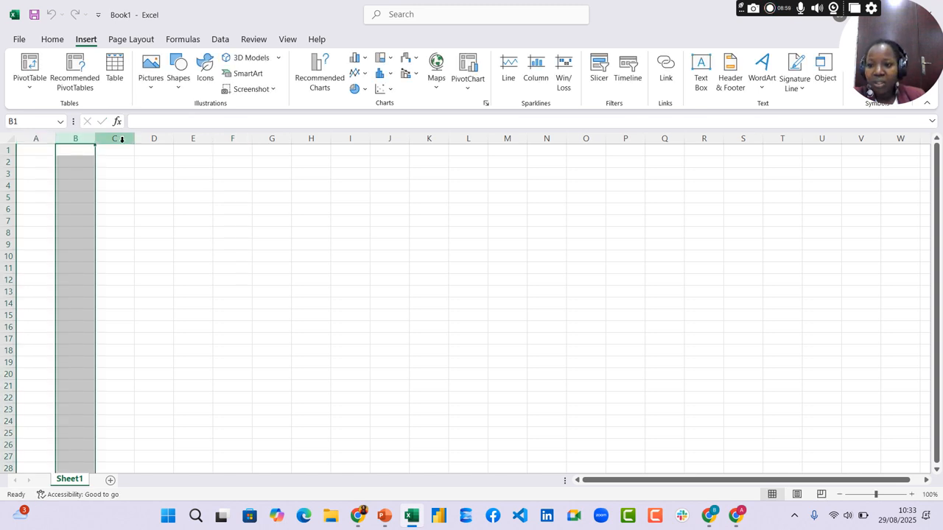
pyautogui.click(117, 138)
pyautogui.click(157, 138)
pyautogui.click(193, 139)
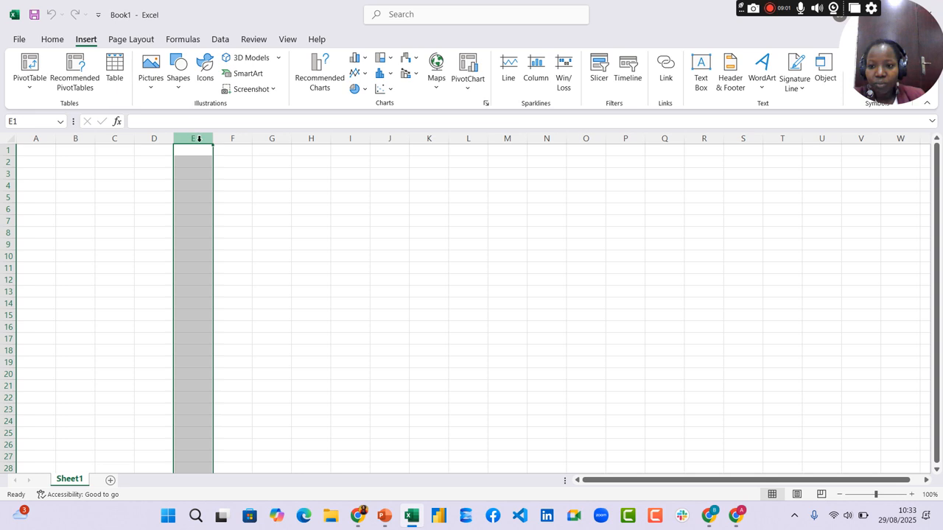
# - Select rows 1 through 7 one after another to show how rows are numbered
pyautogui.click(9, 151)
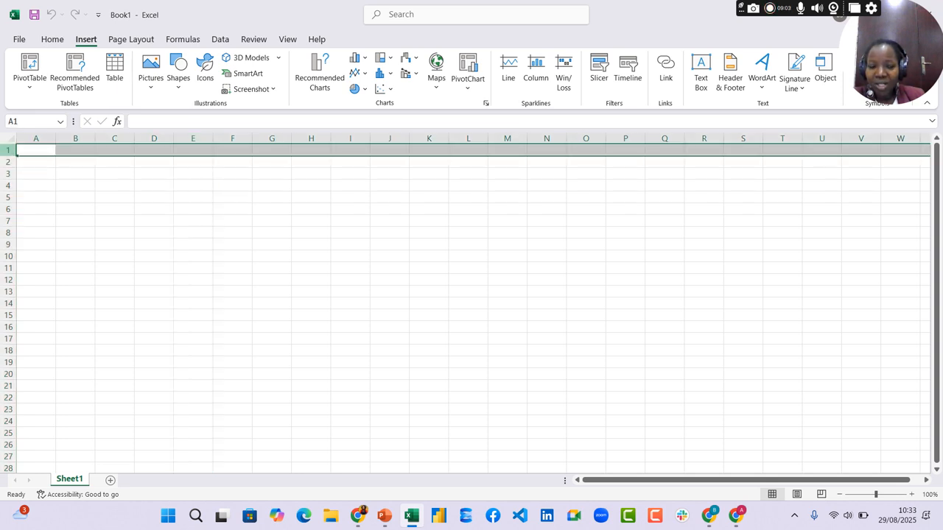
pyautogui.click(8, 163)
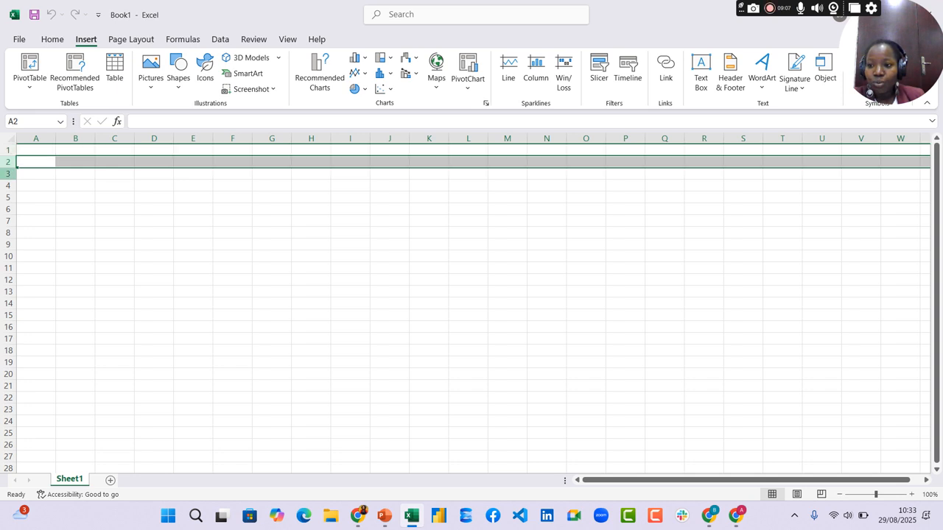
pyautogui.click(8, 173)
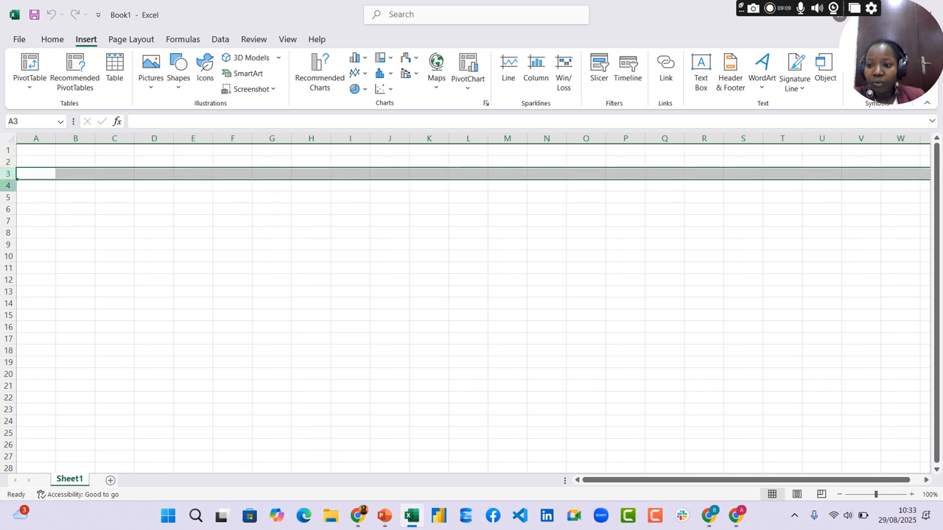
pyautogui.click(8, 186)
pyautogui.click(8, 199)
pyautogui.click(8, 209)
pyautogui.click(8, 221)
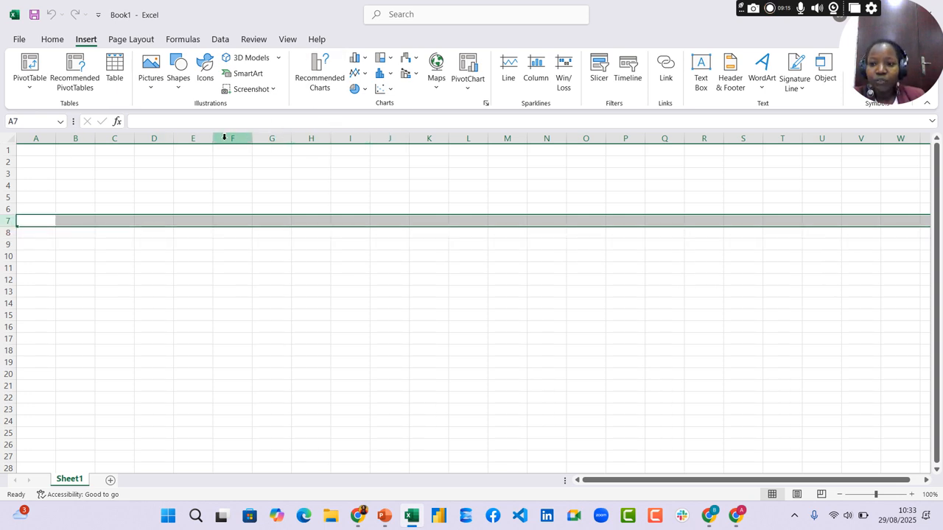
# - Select cell F2 and highlight column F and row 2 to show where its address comes from
pyautogui.click(240, 164)
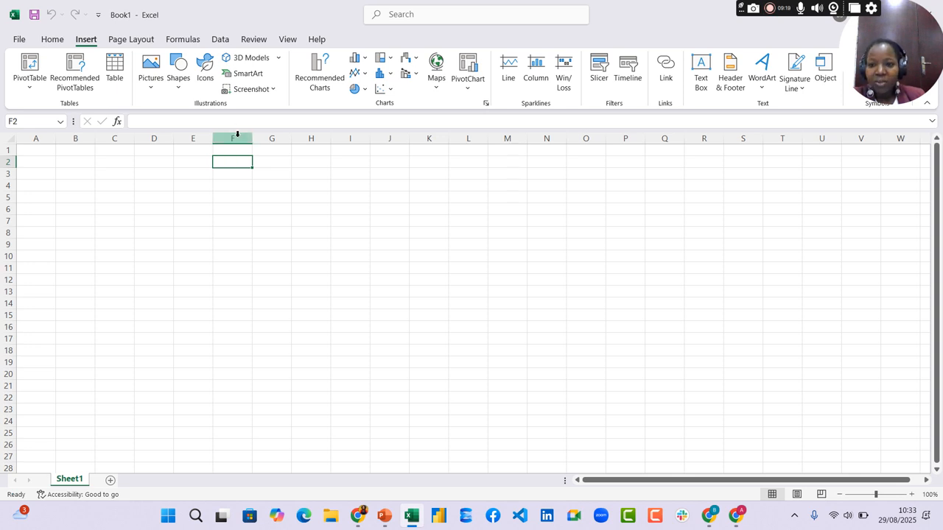
pyautogui.click(237, 136)
pyautogui.click(8, 162)
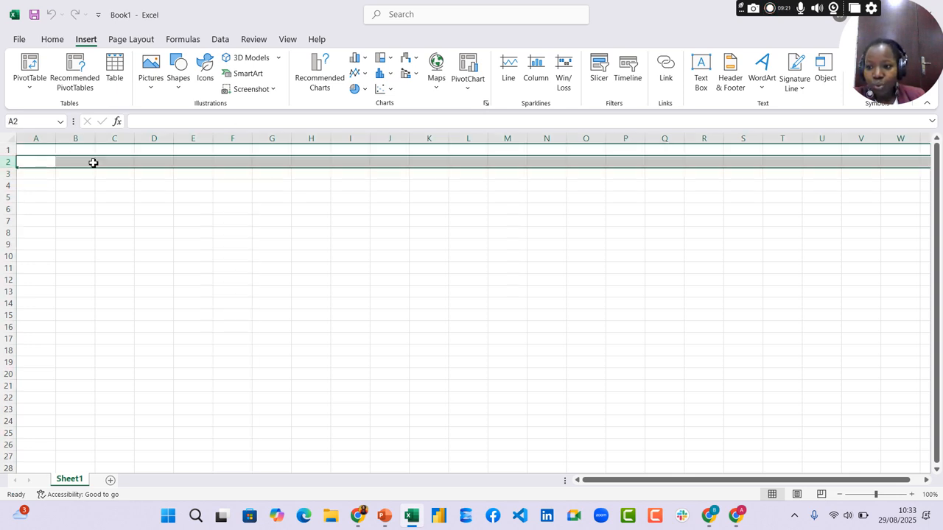
pyautogui.click(236, 163)
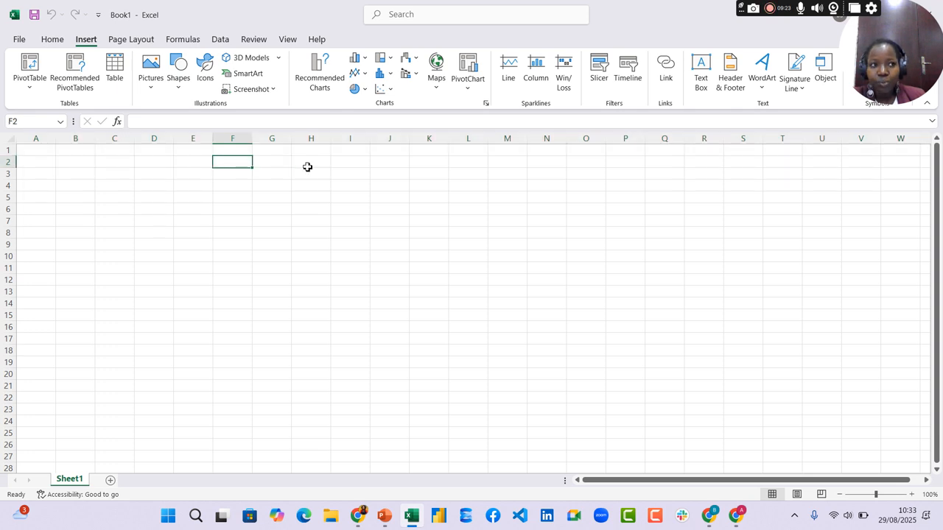
# - Trace cell K2 through column K and row 2, and check the reference of cell N5 in the Name Box
pyautogui.click(423, 169)
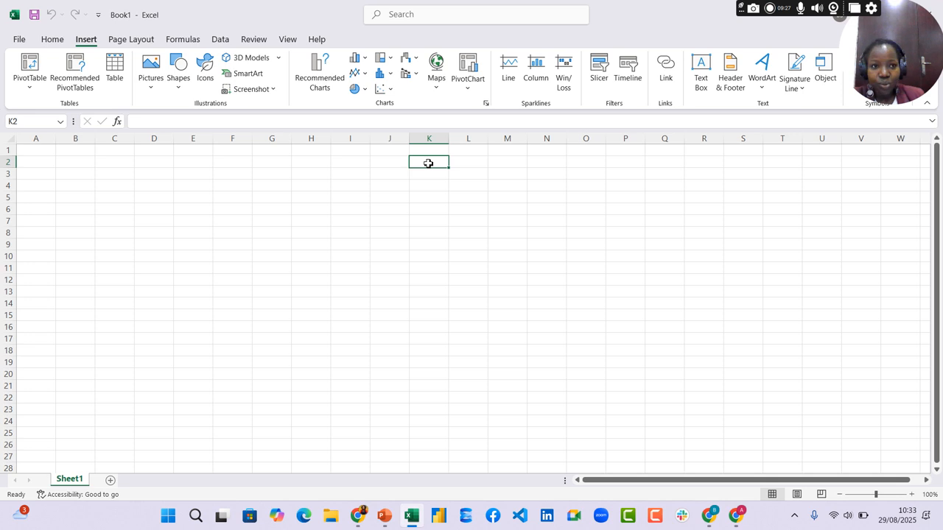
pyautogui.click(431, 138)
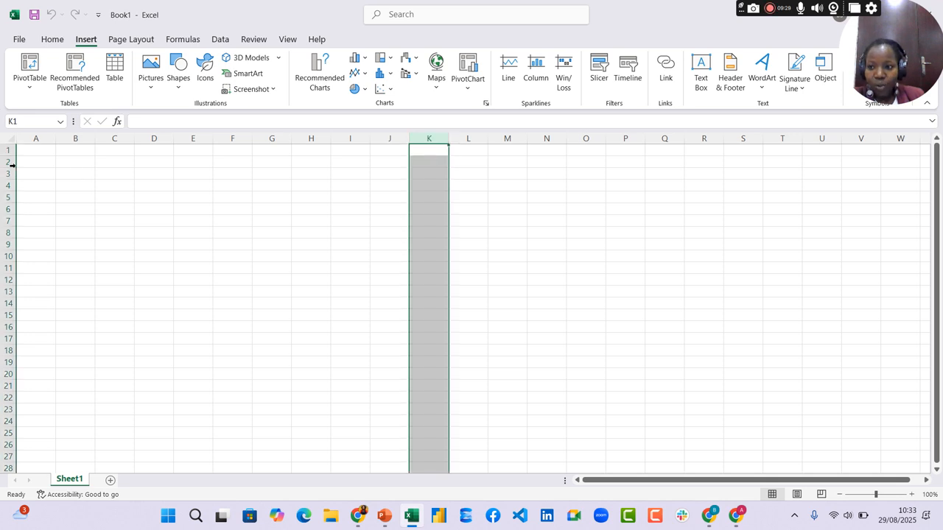
pyautogui.click(14, 161)
pyautogui.click(440, 162)
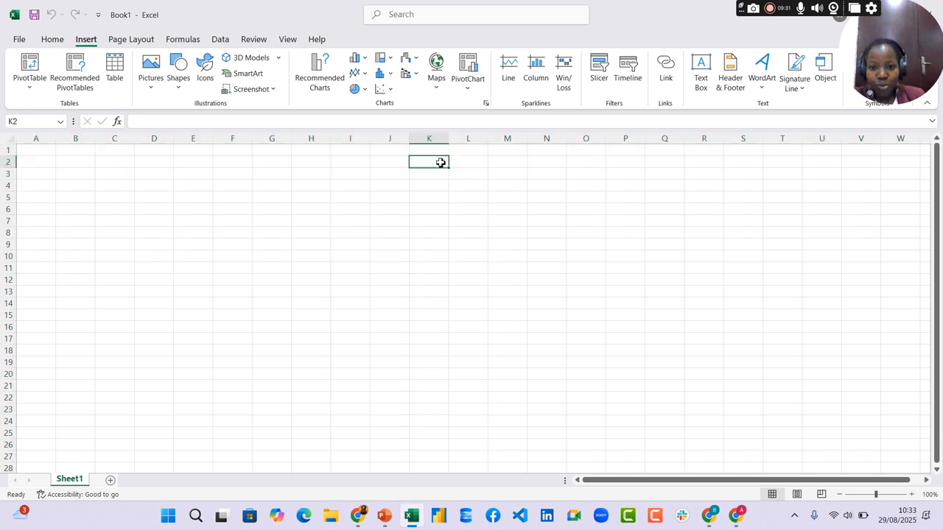
pyautogui.click(563, 199)
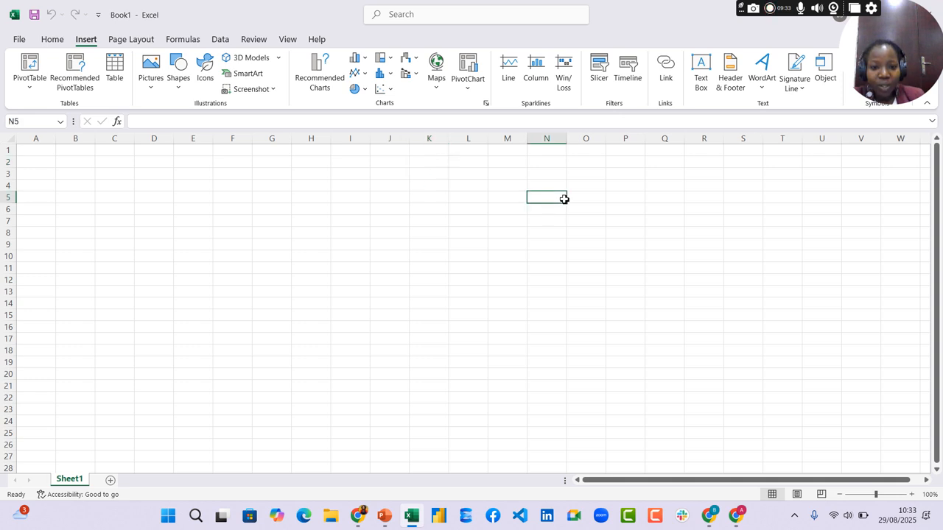
pyautogui.click(14, 122)
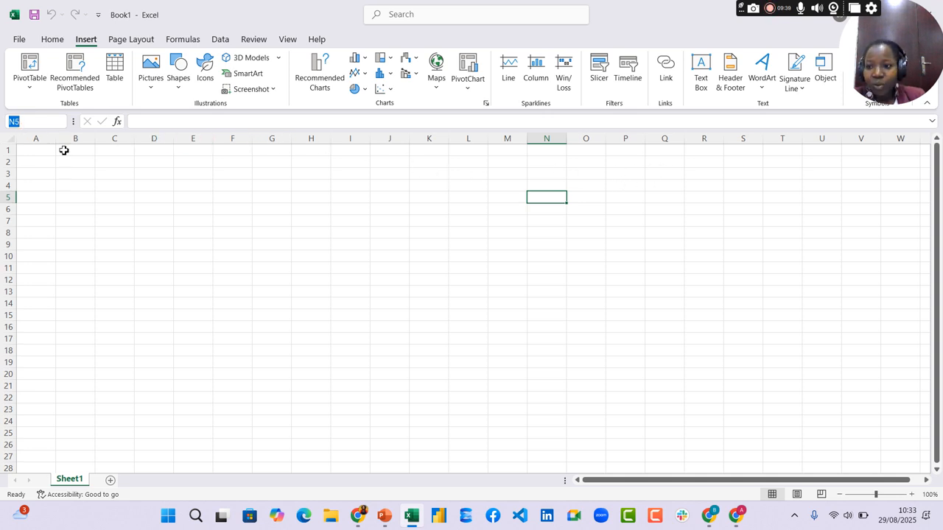
# - Highlight columns A, B, O, P and Q in turn, and row 1, to contrast columns with rows
pyautogui.click(36, 138)
pyautogui.click(77, 139)
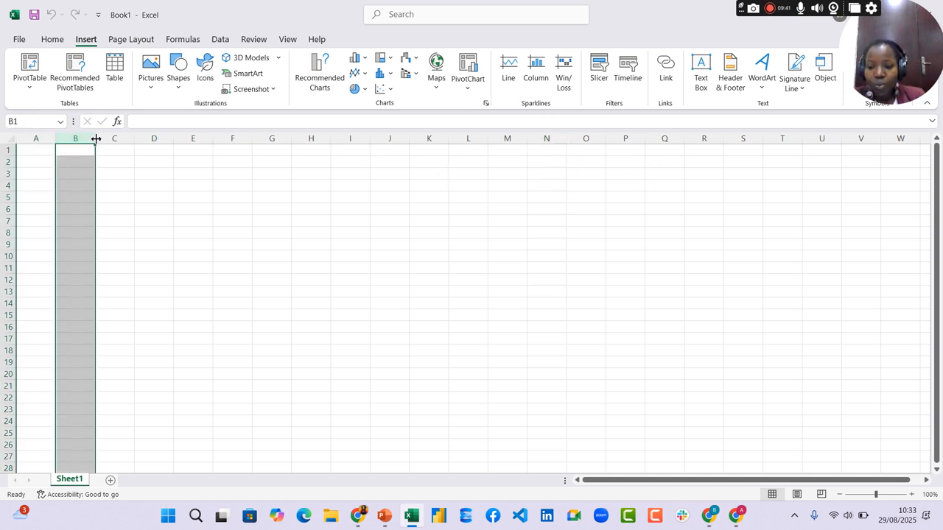
pyautogui.click(36, 139)
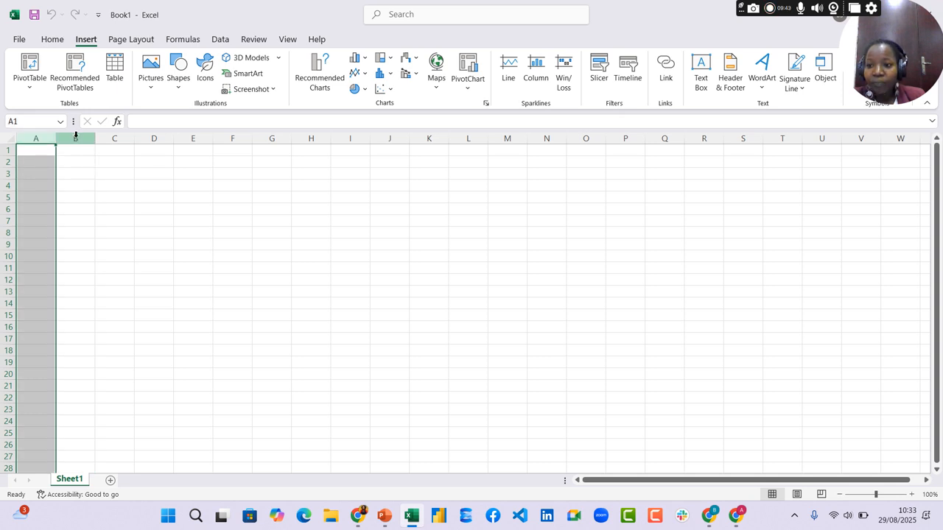
pyautogui.click(76, 138)
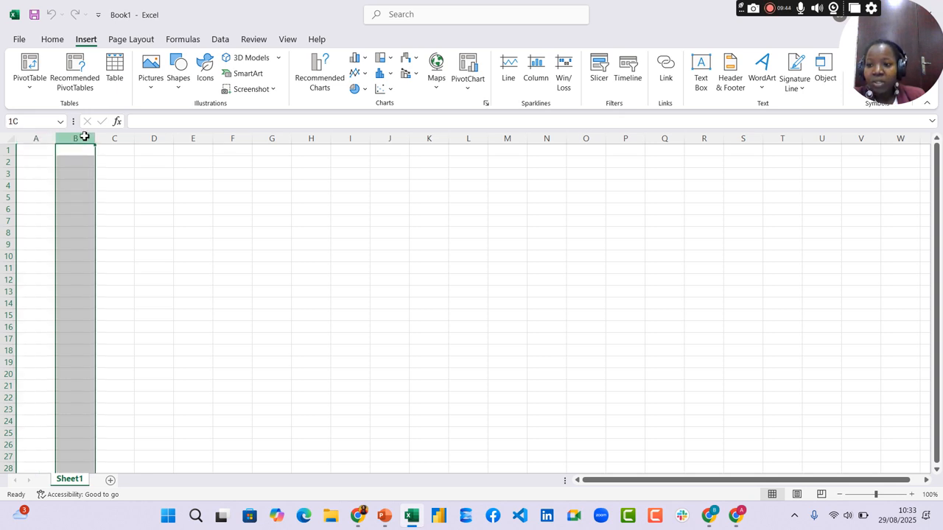
pyautogui.click(593, 138)
pyautogui.click(626, 137)
pyautogui.click(665, 138)
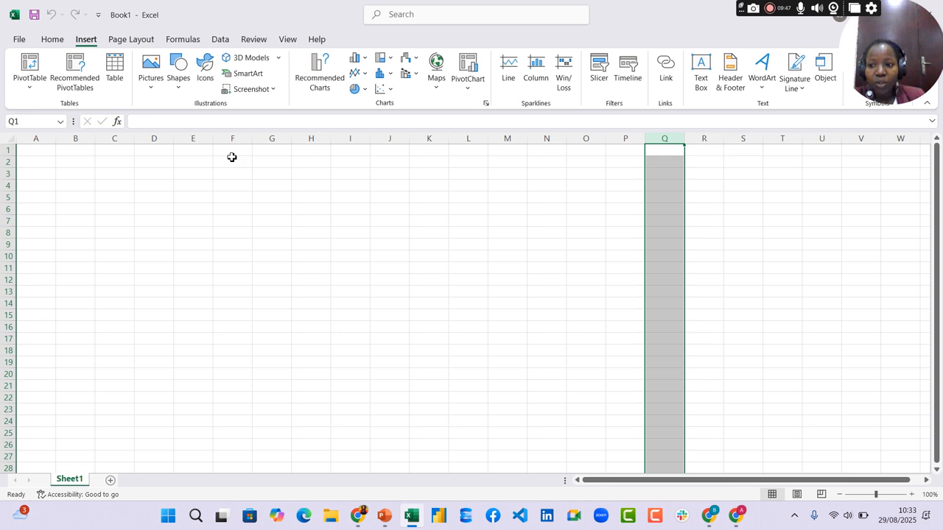
pyautogui.click(12, 150)
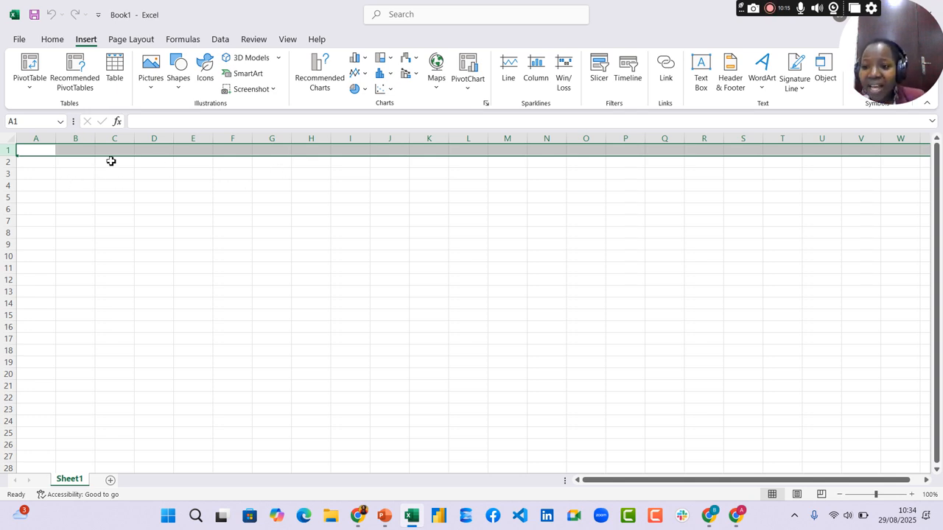
# - Enter the numbers 2, 5 and 7 in cells B2, C2 and D2
pyautogui.click(68, 166)
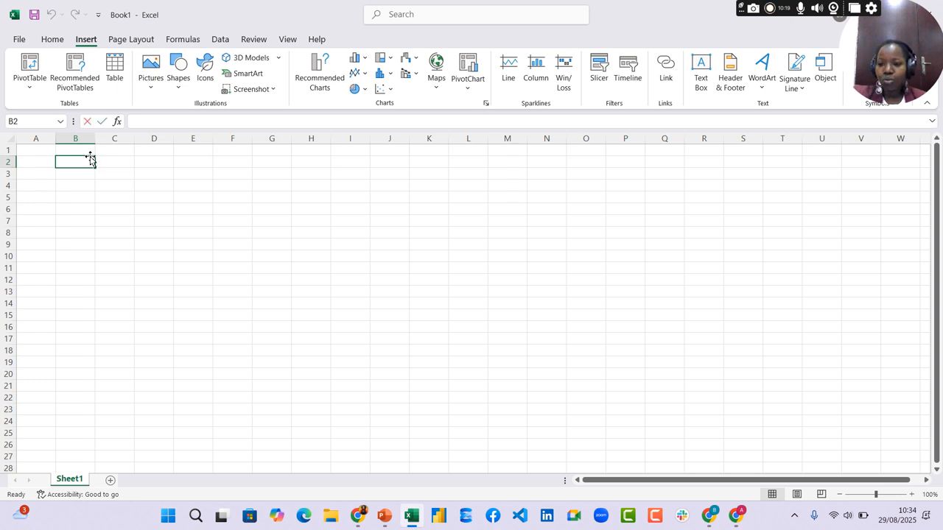
pyautogui.write('2')
pyautogui.click(122, 162)
pyautogui.write('5')
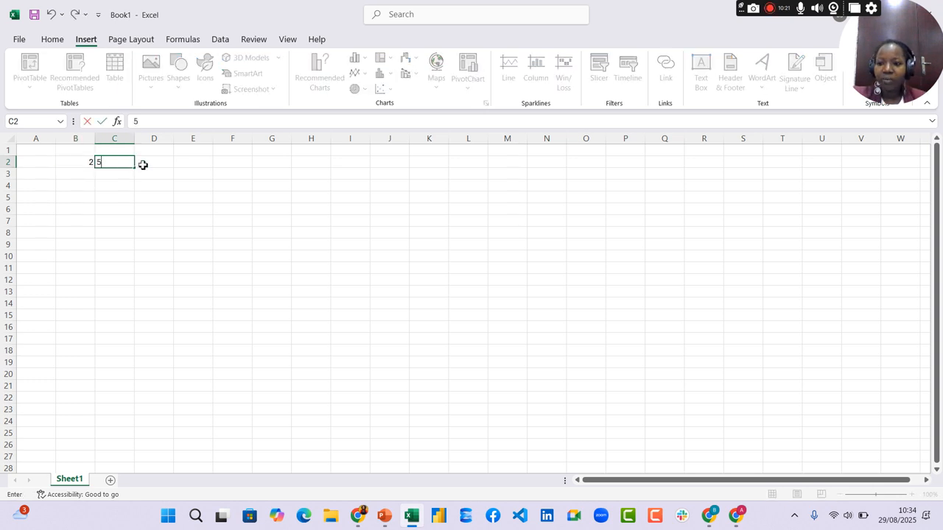
pyautogui.click(171, 163)
pyautogui.write('7')
# - Add the numbers directly in cell E2 with the formula =2+5+7, and clear the cell again
pyautogui.click(197, 162)
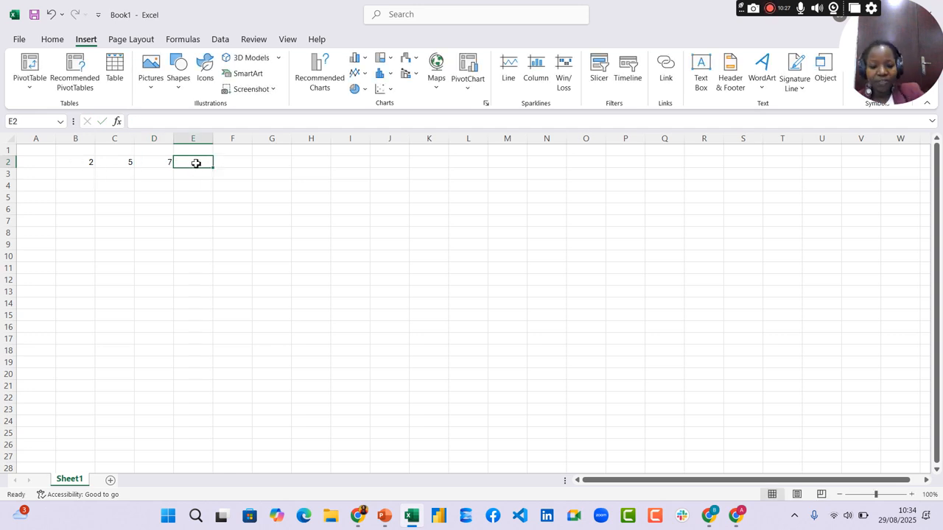
pyautogui.write('=')
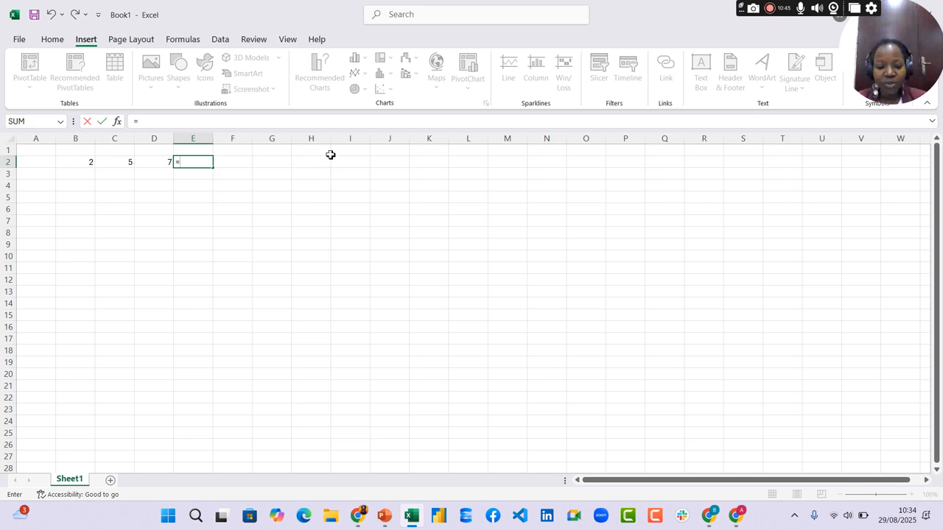
pyautogui.write('2+5+7')
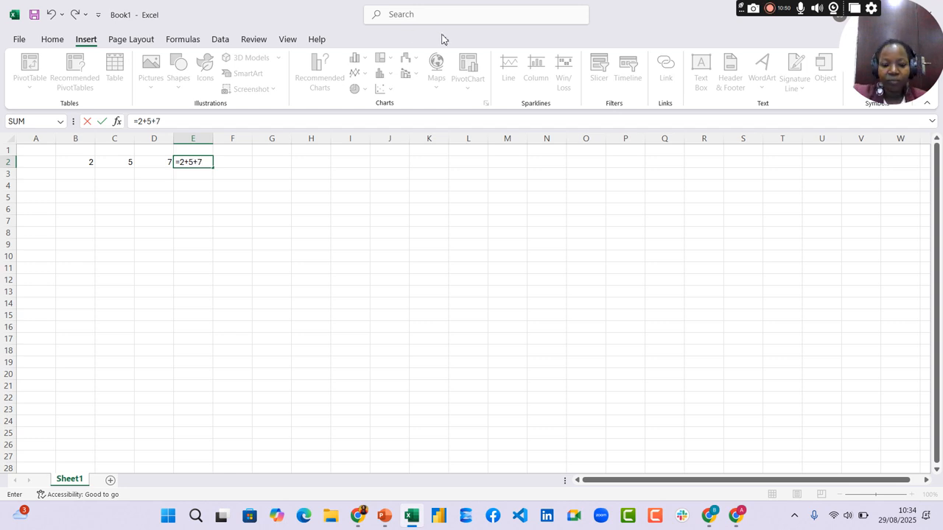
pyautogui.press('Return')
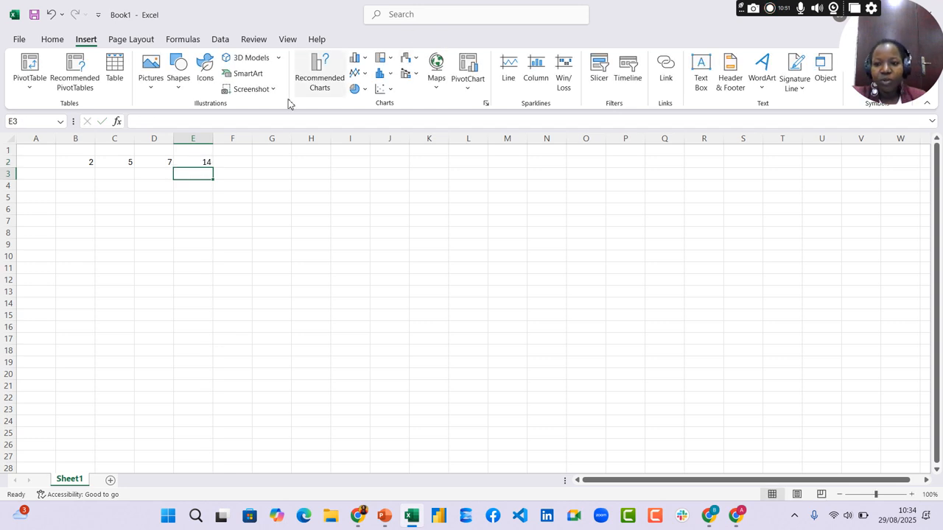
pyautogui.click(198, 161)
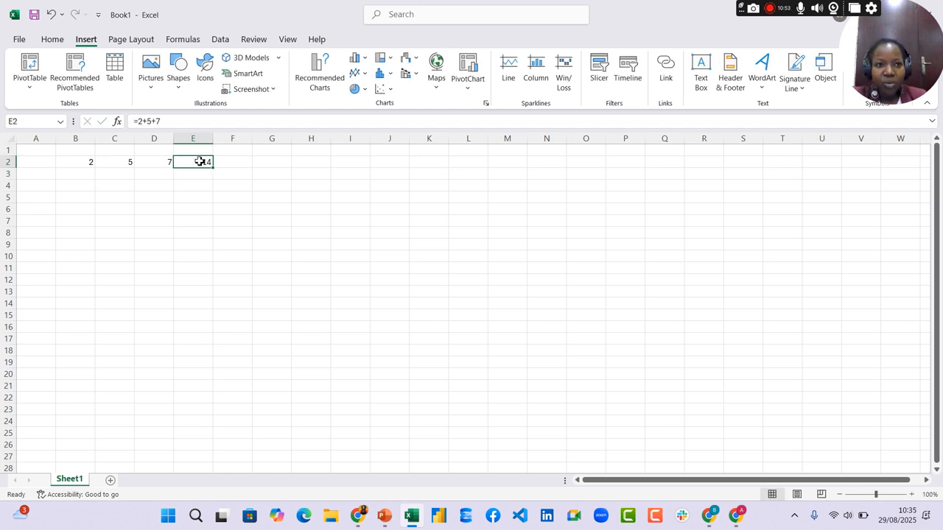
pyautogui.press('BackSpace')
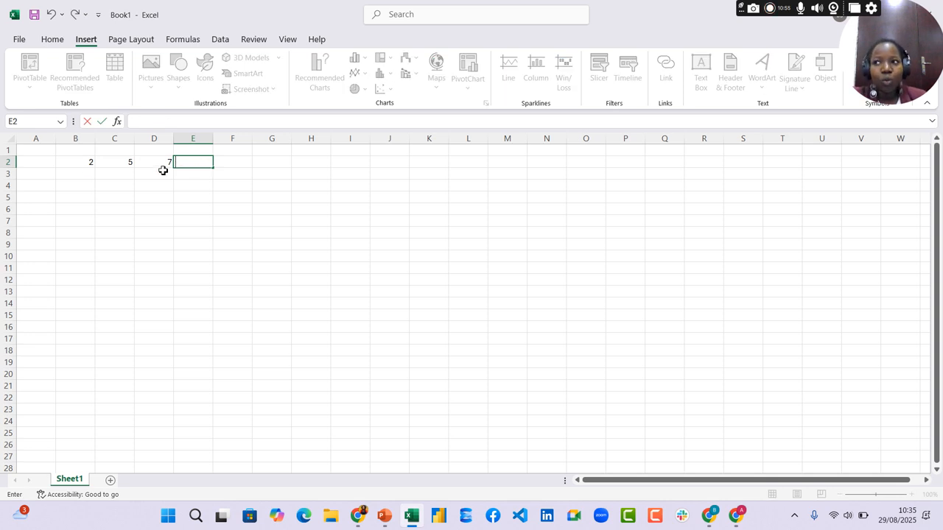
# - Check the cell references of the numbers 2, 5 and 7 in row 2
pyautogui.click(79, 165)
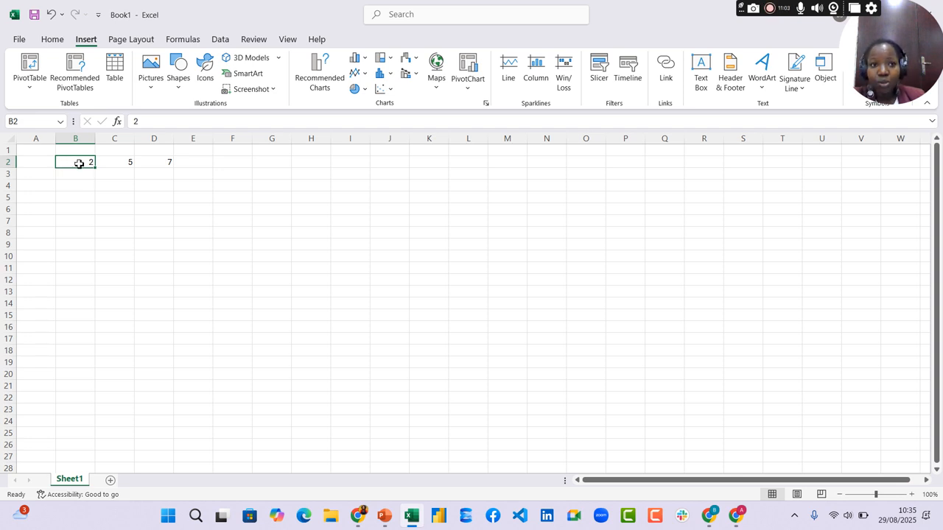
pyautogui.click(122, 165)
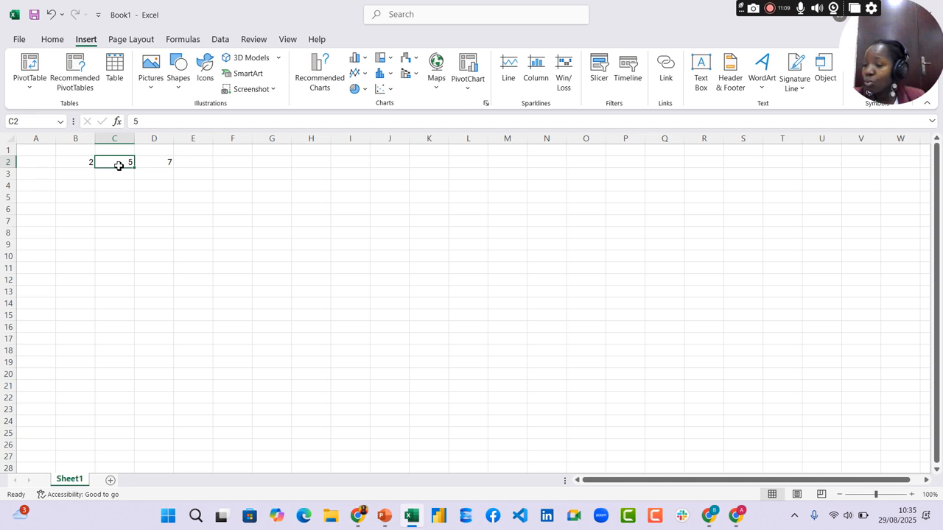
pyautogui.click(152, 165)
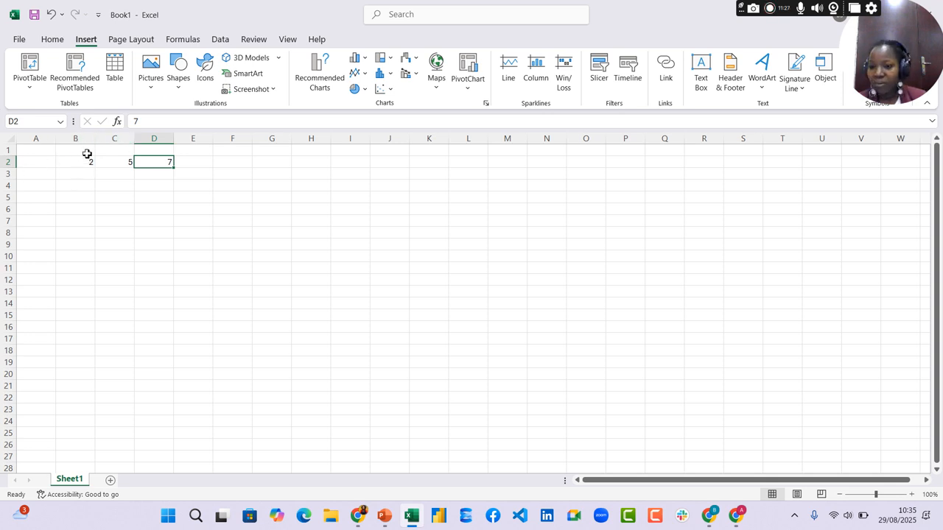
# - Enter the formula =B2+C2+D2 in cell F2 to add the three numbers by cell reference
pyautogui.click(243, 162)
pyautogui.write('=')
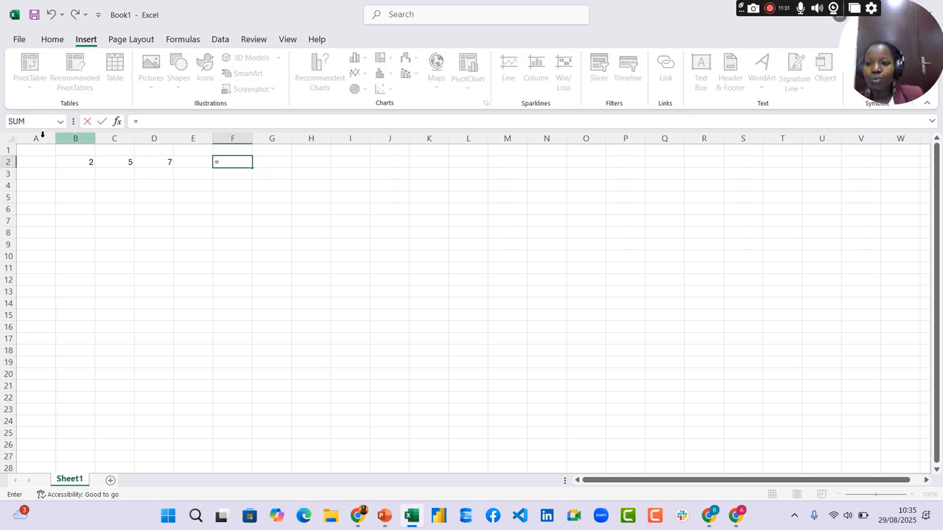
pyautogui.click(76, 163)
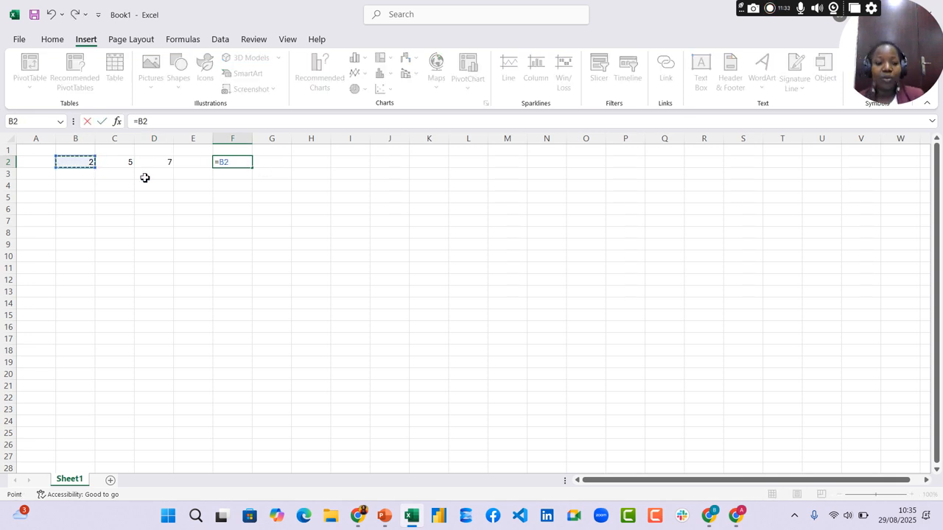
pyautogui.write('+')
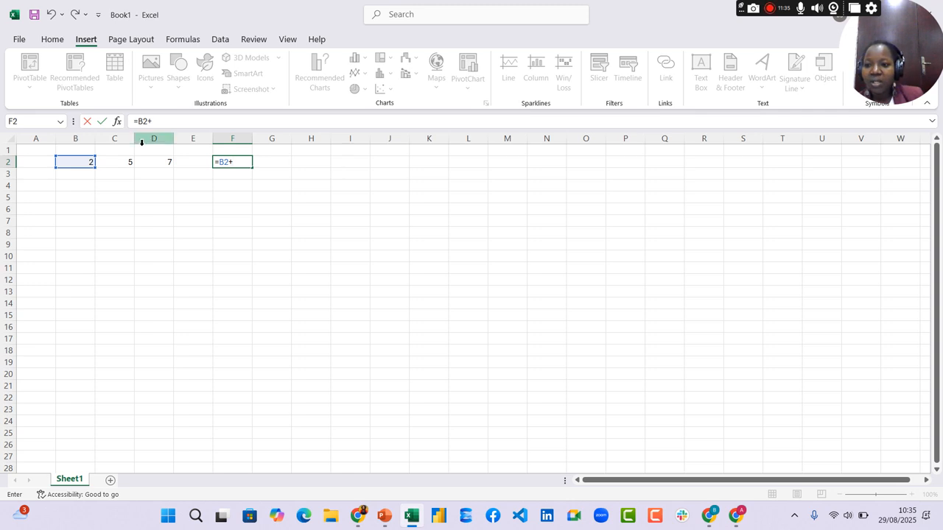
pyautogui.click(122, 163)
pyautogui.write('+')
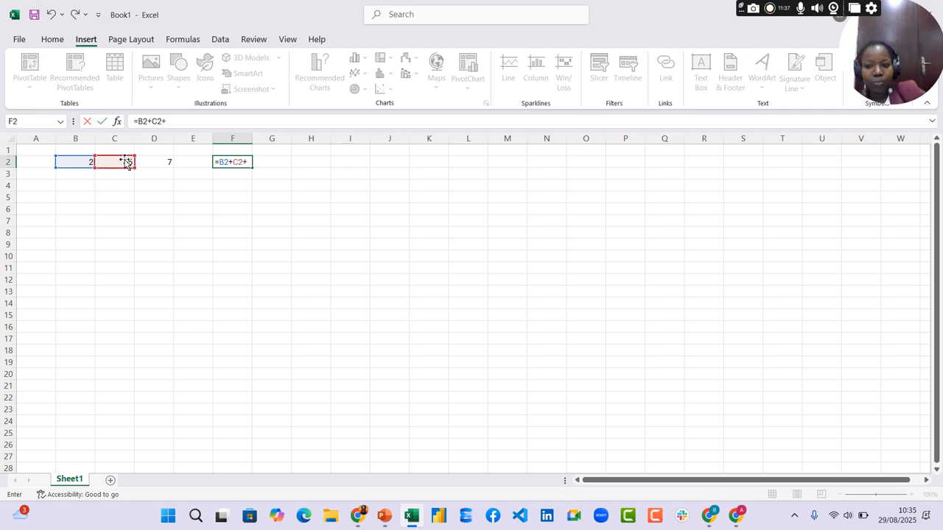
pyautogui.click(161, 165)
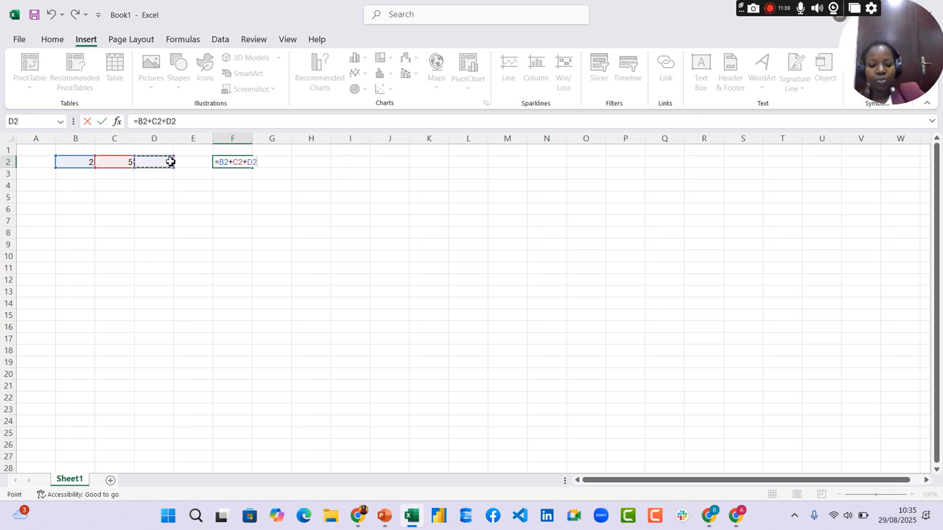
pyautogui.press('Return')
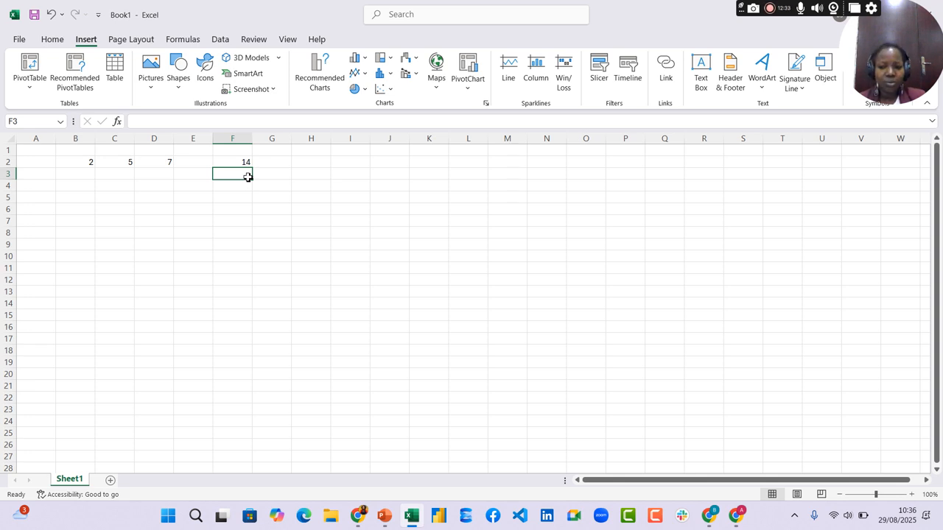
# - Delete the numbers in cells B2, C2 and D2 and the formula in cell F2
pyautogui.click(87, 160)
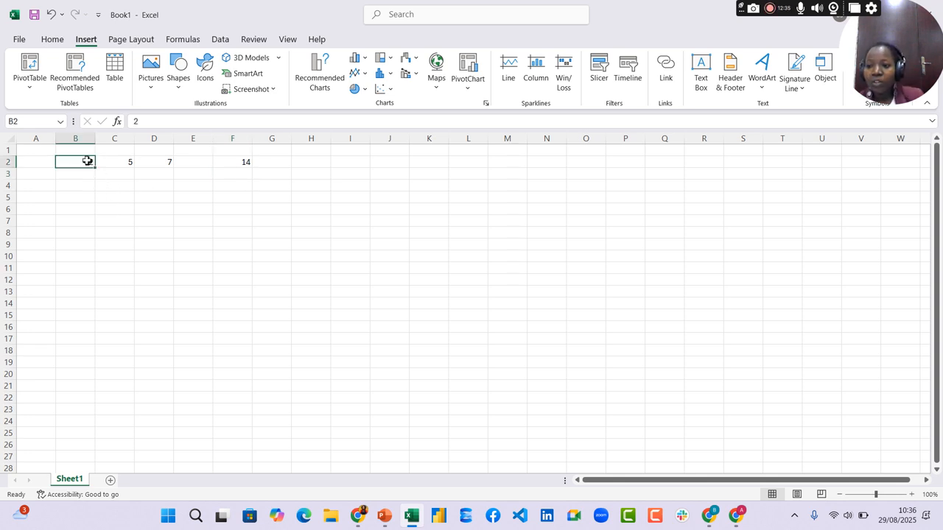
pyautogui.press('Delete')
pyautogui.click(120, 163)
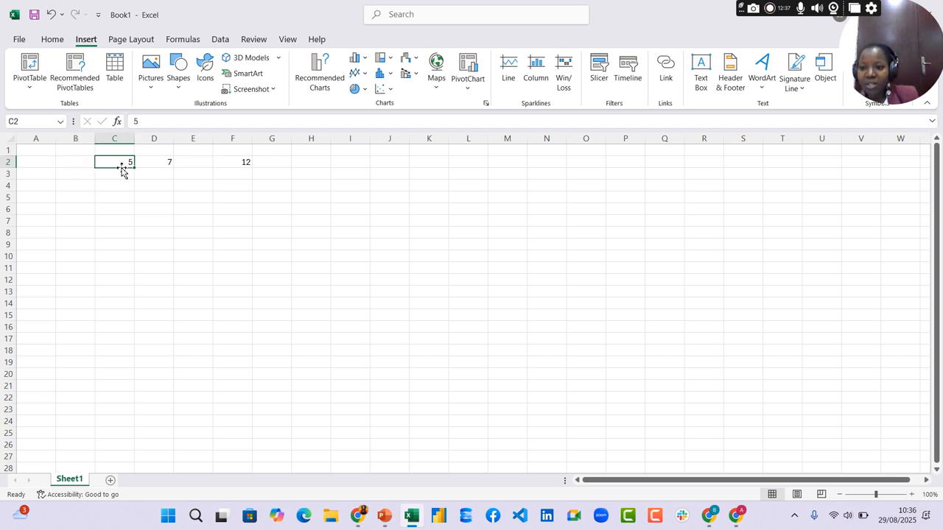
pyautogui.press('Delete')
pyautogui.click(171, 162)
pyautogui.press('Delete')
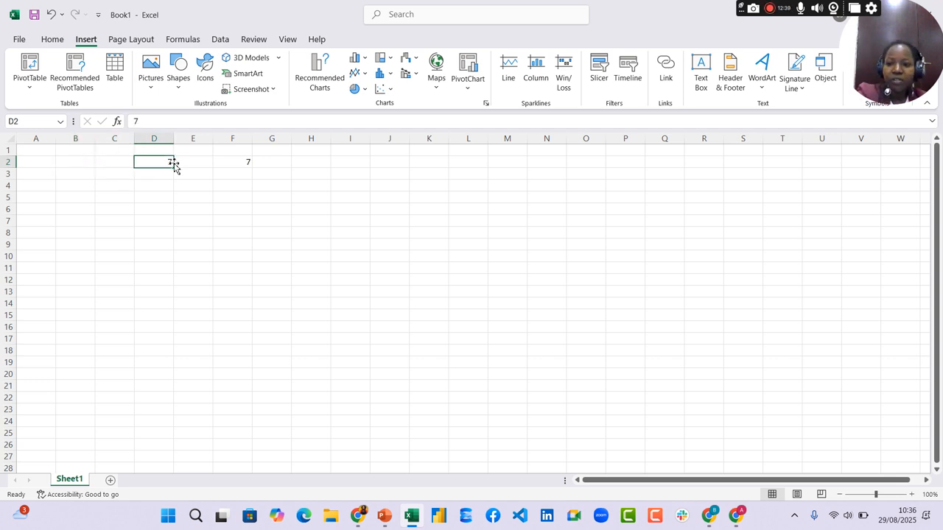
pyautogui.click(239, 163)
pyautogui.press('Delete')
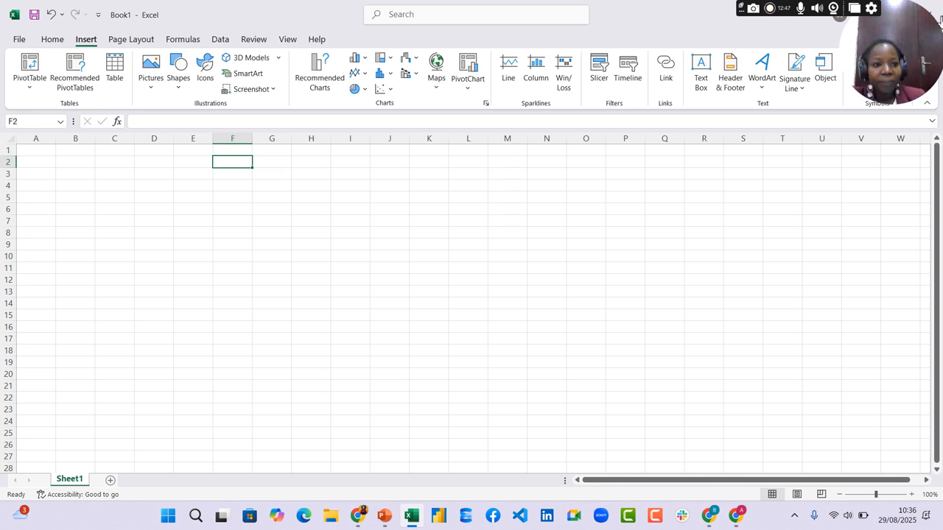
# - Minimize the workbook and the meeting browser window to reach the desktop, and close the PowerPoint window
pyautogui.moveTo(905, 30); pyautogui.dragTo(906, 93)
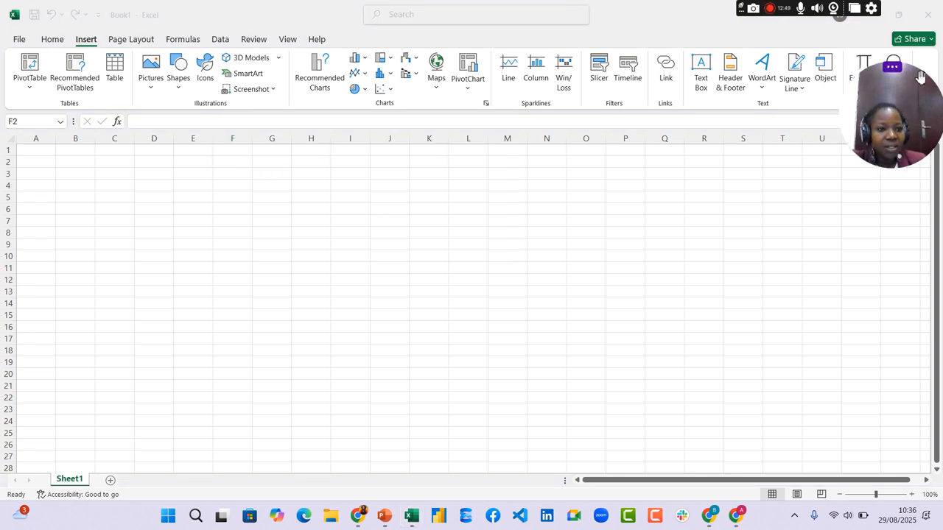
pyautogui.moveTo(786, 6); pyautogui.dragTo(683, 6)
pyautogui.click(868, 14)
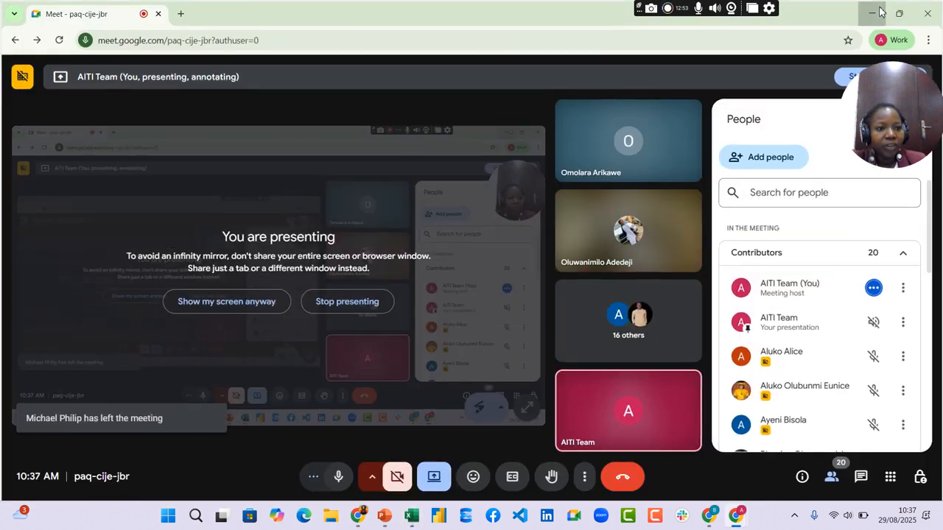
pyautogui.click(872, 12)
pyautogui.click(871, 13)
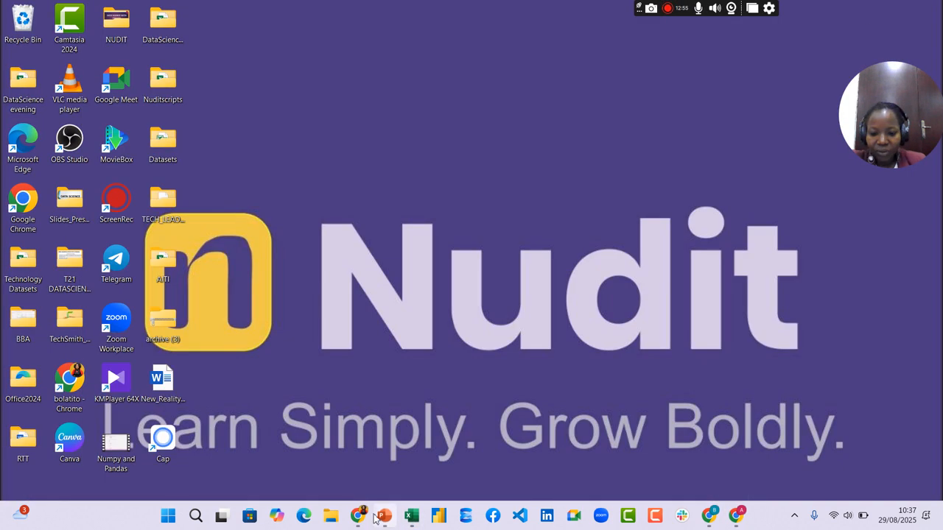
pyautogui.moveTo(378, 520)
pyautogui.click(442, 418)
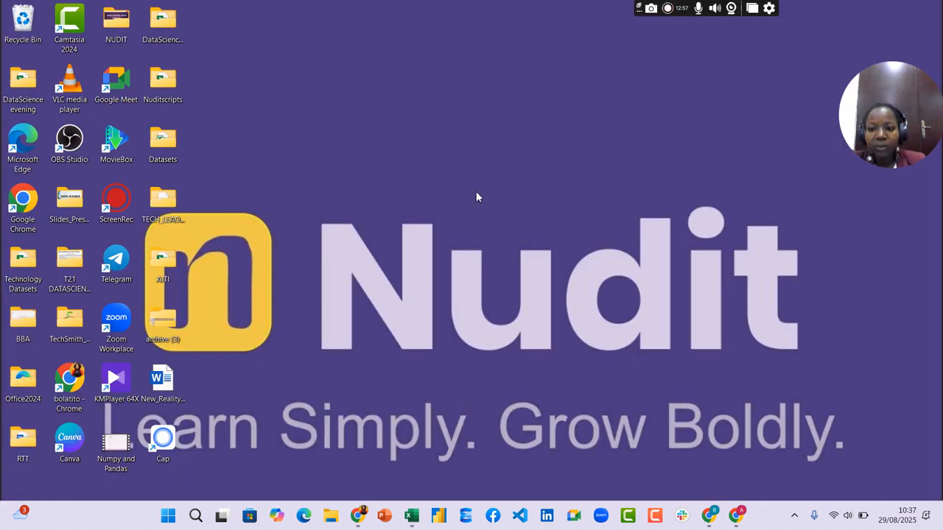
# - Open the file fifa21 raw data v2 from the AITI folder on the desktop
pyautogui.doubleClick(164, 262)
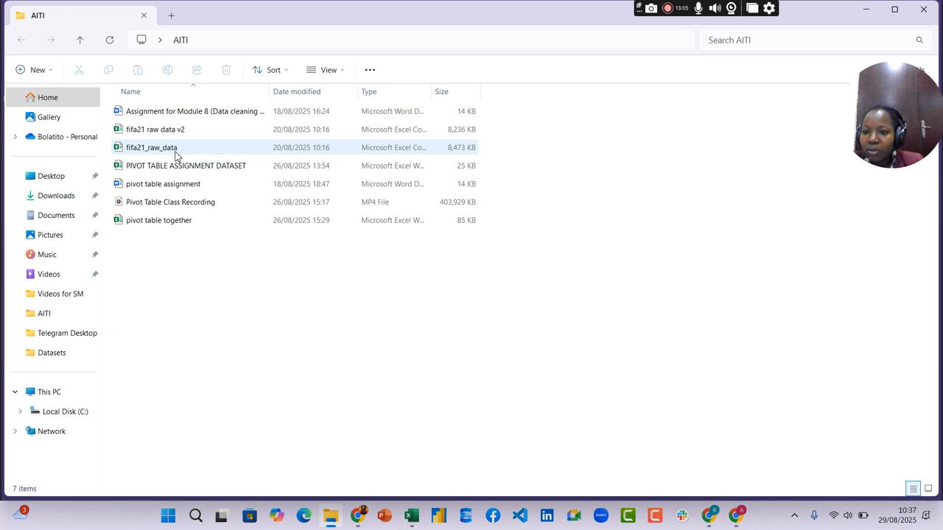
pyautogui.doubleClick(175, 131)
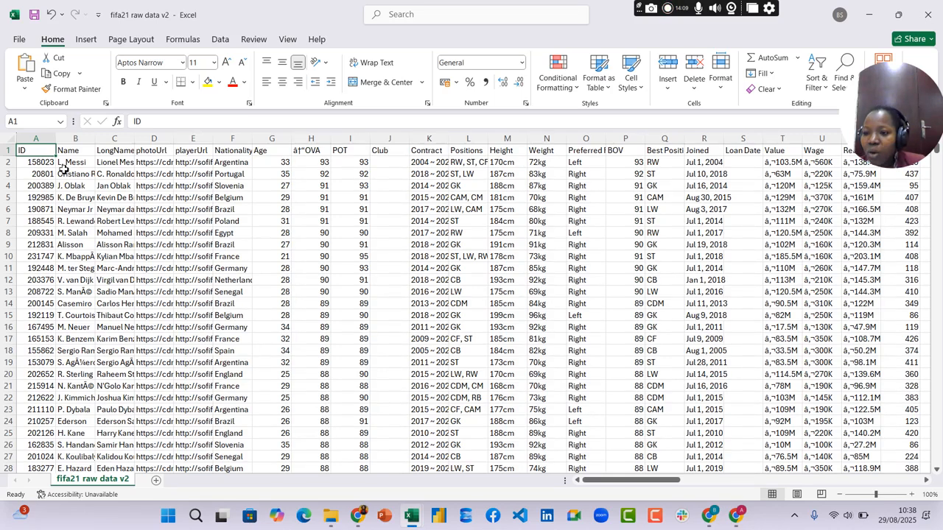
# - Widen the ID, Name, LongName, photoUrl and playerUrl columns to show more of their contents
pyautogui.moveTo(57, 137); pyautogui.dragTo(122, 141)
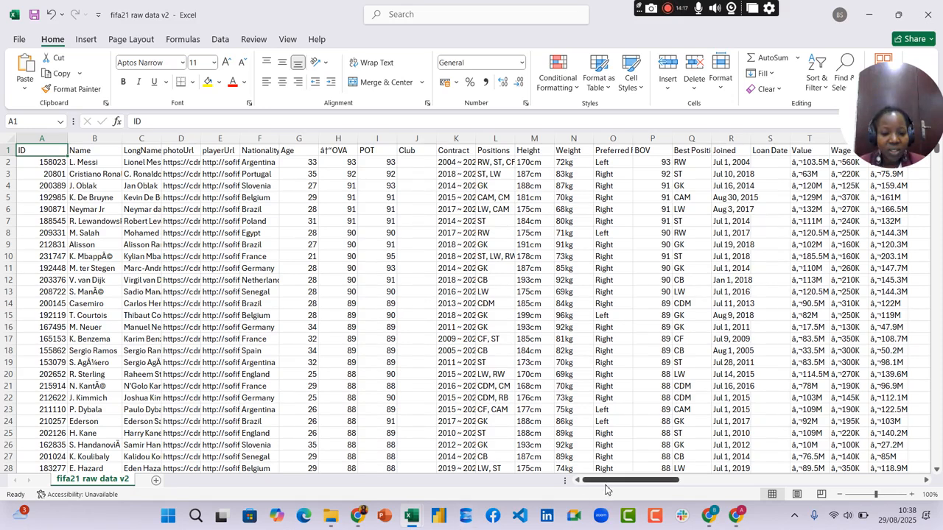
pyautogui.moveTo(607, 484)
pyautogui.mouseDown()
pyautogui.moveTo(737, 486)
pyautogui.moveTo(596, 493)
pyautogui.moveTo(625, 483)
pyautogui.moveTo(600, 485)
pyautogui.mouseUp()
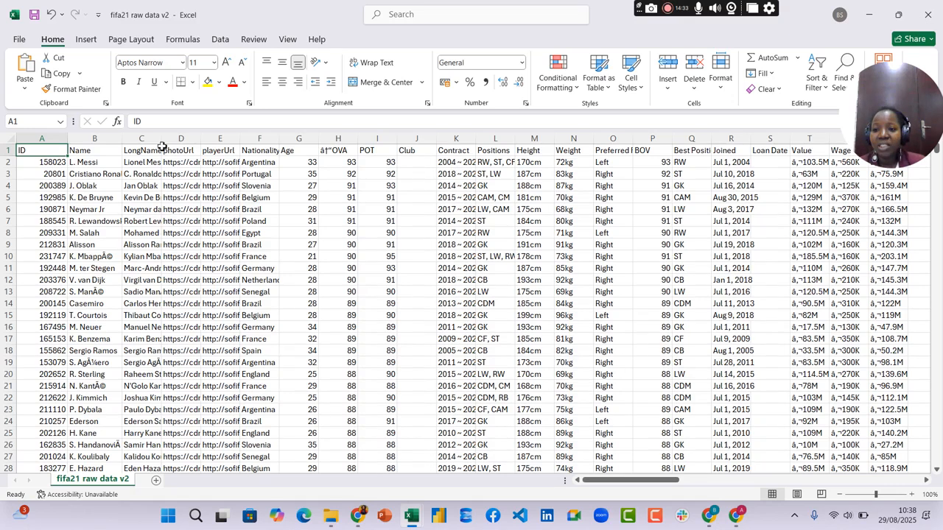
pyautogui.moveTo(159, 139); pyautogui.dragTo(299, 141)
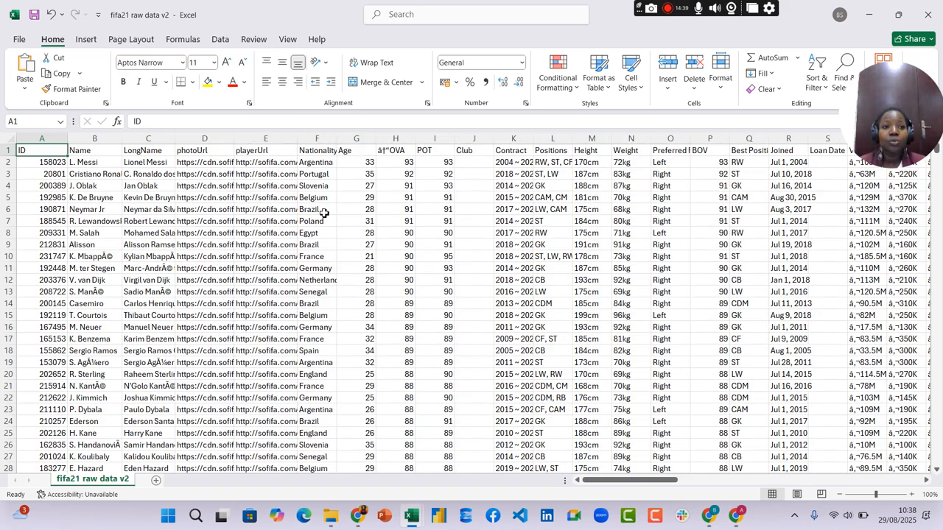
# - Compare the Name and LongName columns, and delete the LongName column
pyautogui.click(106, 139)
pyautogui.click(144, 139)
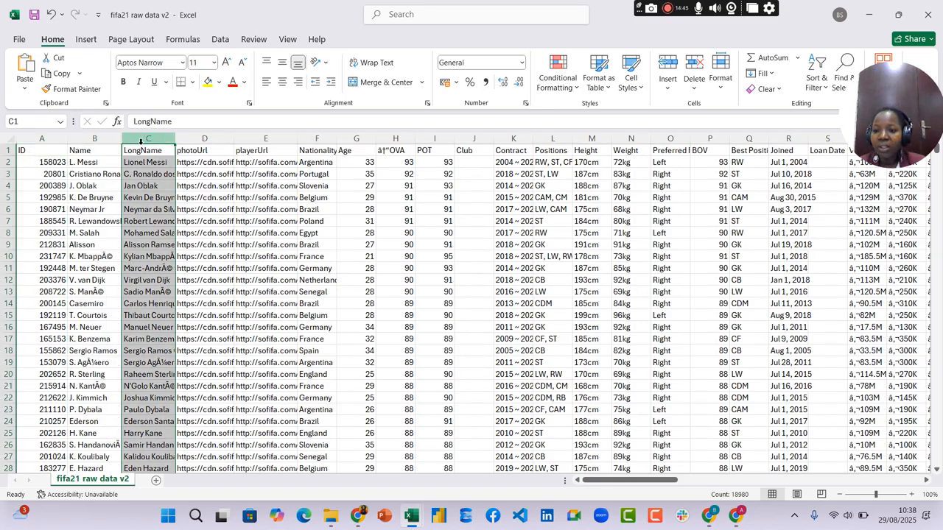
pyautogui.click(95, 139)
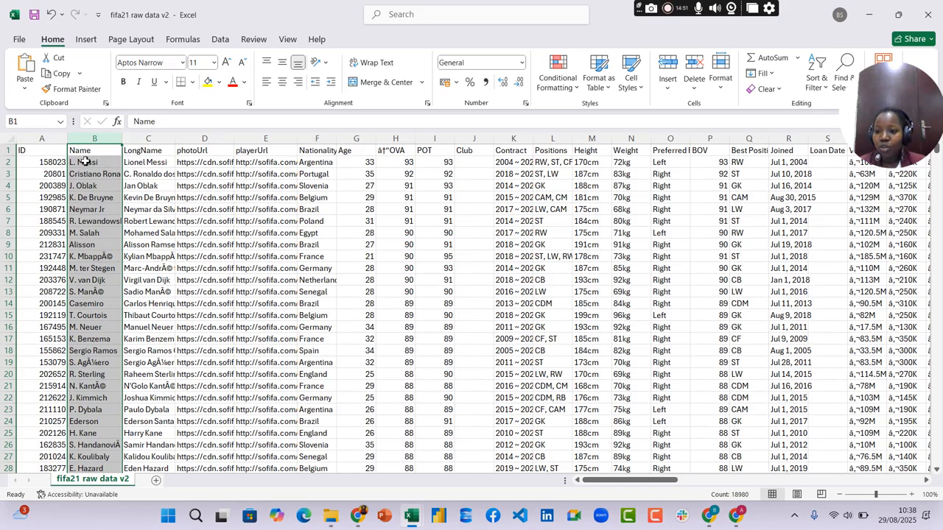
pyautogui.click(151, 138)
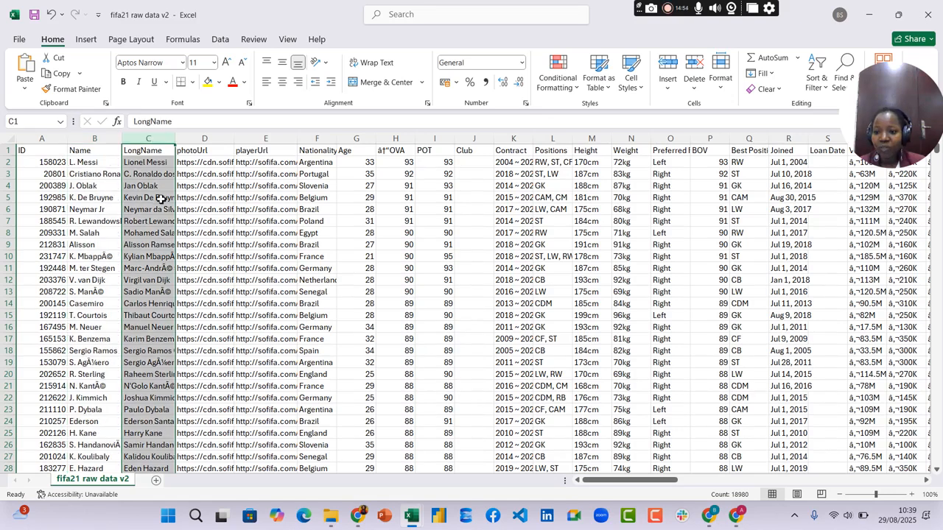
pyautogui.rightClick(161, 147)
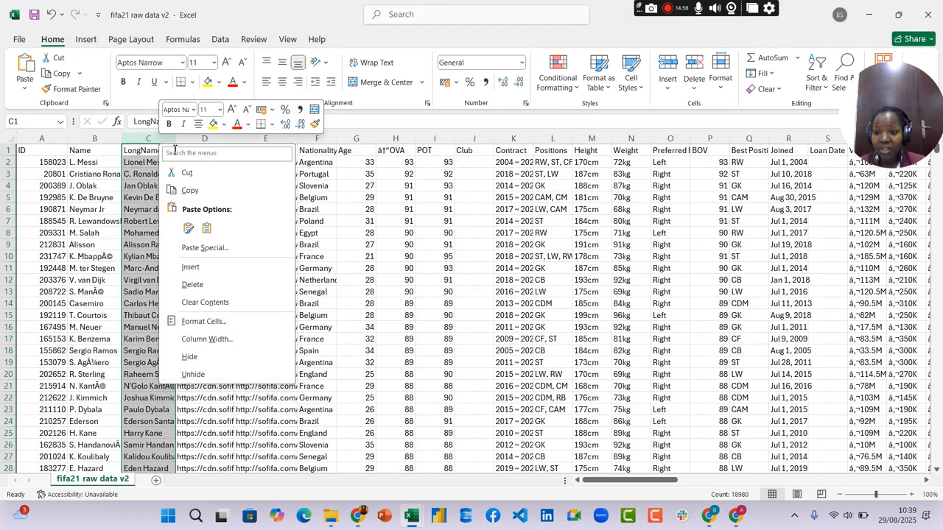
pyautogui.click(193, 285)
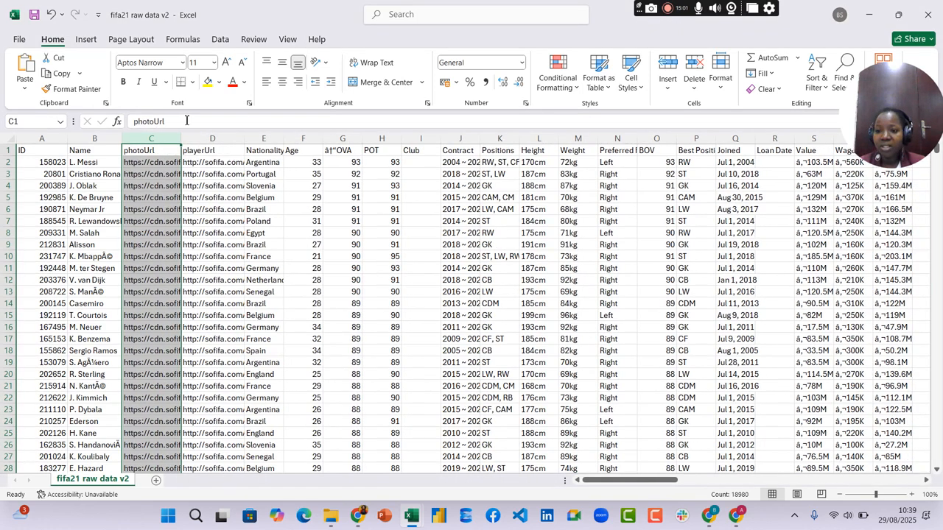
# - Widen the photoUrl column to inspect its links, and delete the column
pyautogui.moveTo(180, 138); pyautogui.dragTo(215, 139)
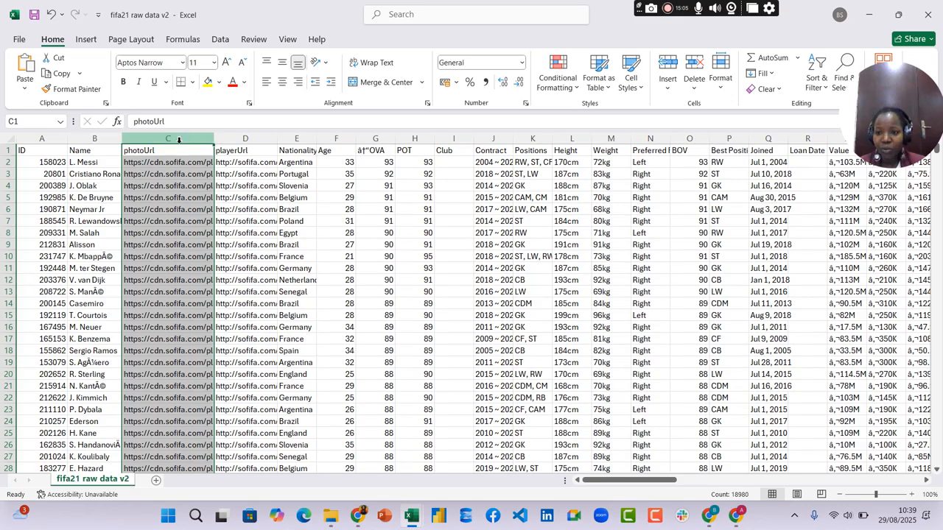
pyautogui.rightClick(181, 143)
pyautogui.click(212, 282)
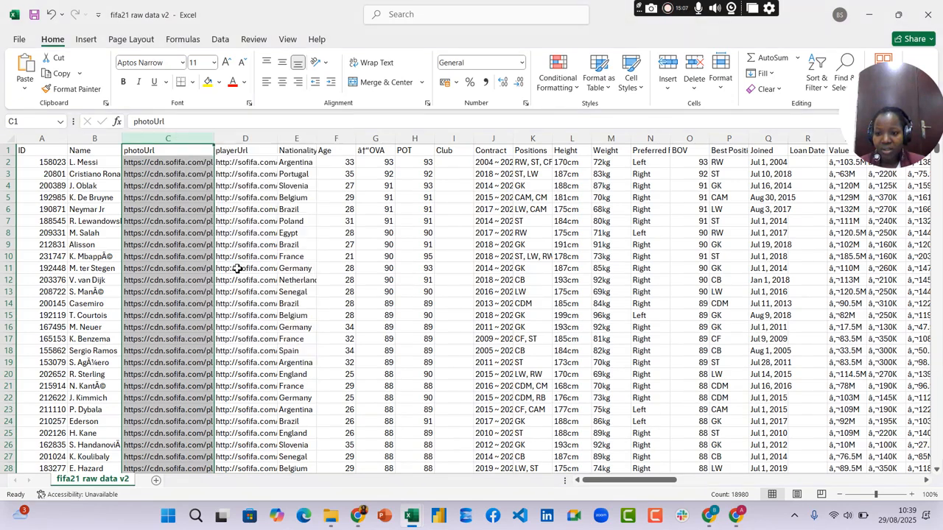
# - Delete the playerUrl column from the dataset
pyautogui.rightClick(161, 138)
pyautogui.click(206, 281)
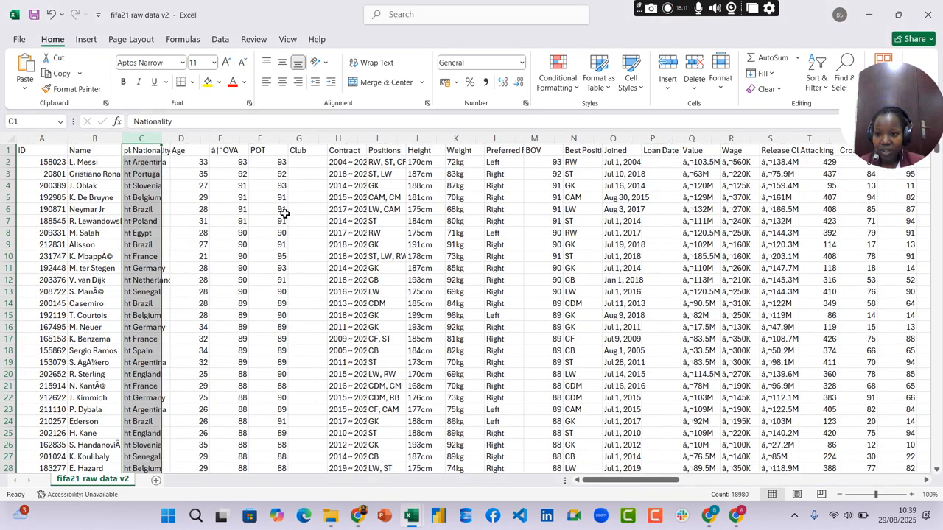
# - Widen the Nationality, Age, OVA and Contract columns to show their contents fully
pyautogui.doubleClick(163, 138)
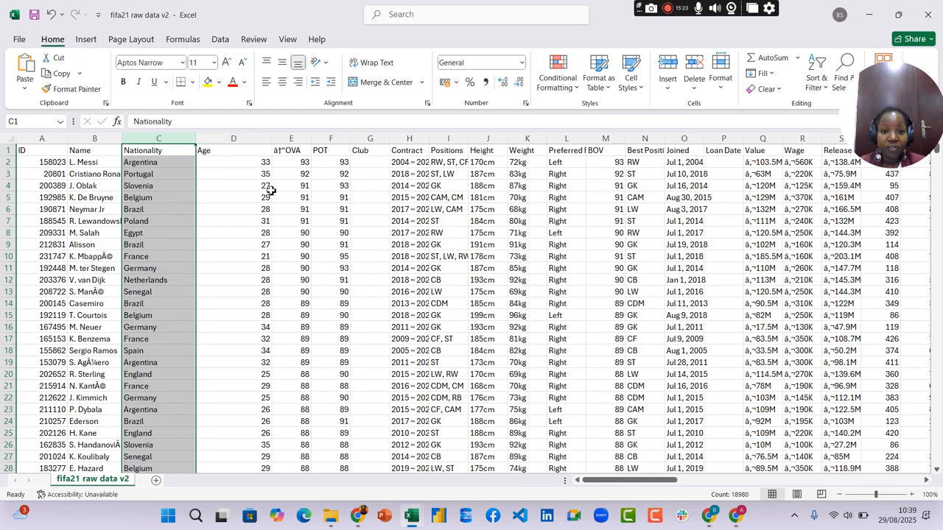
pyautogui.doubleClick(312, 134)
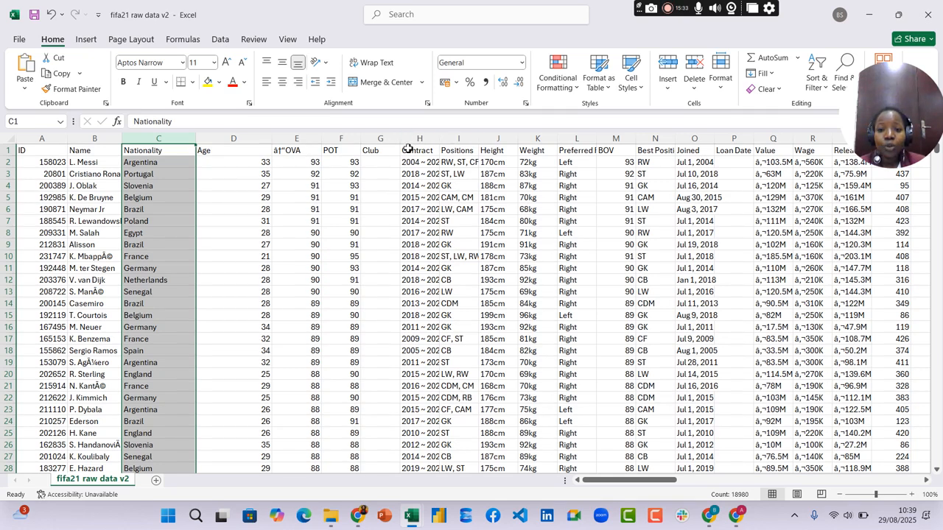
pyautogui.moveTo(401, 141); pyautogui.dragTo(458, 137)
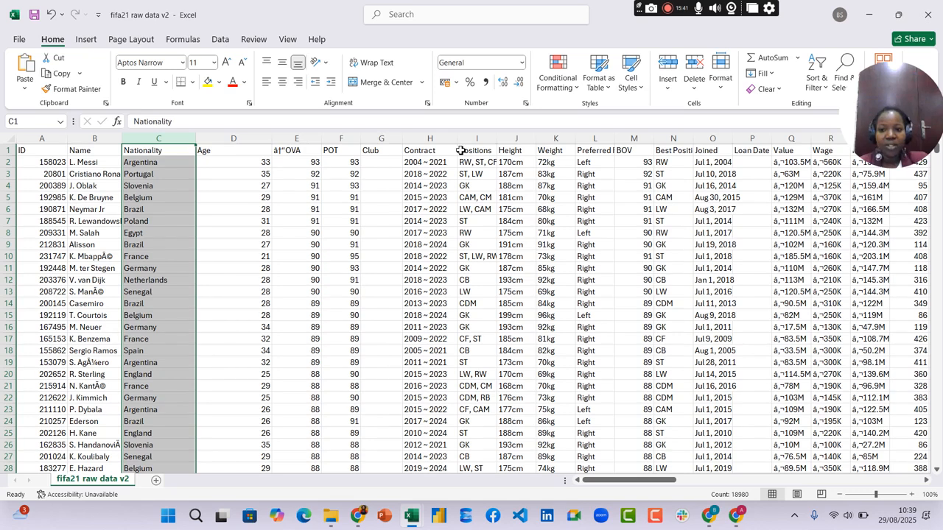
# - Remove the stray characters before OVA in header cell E1 so it reads OVA
pyautogui.click(292, 151)
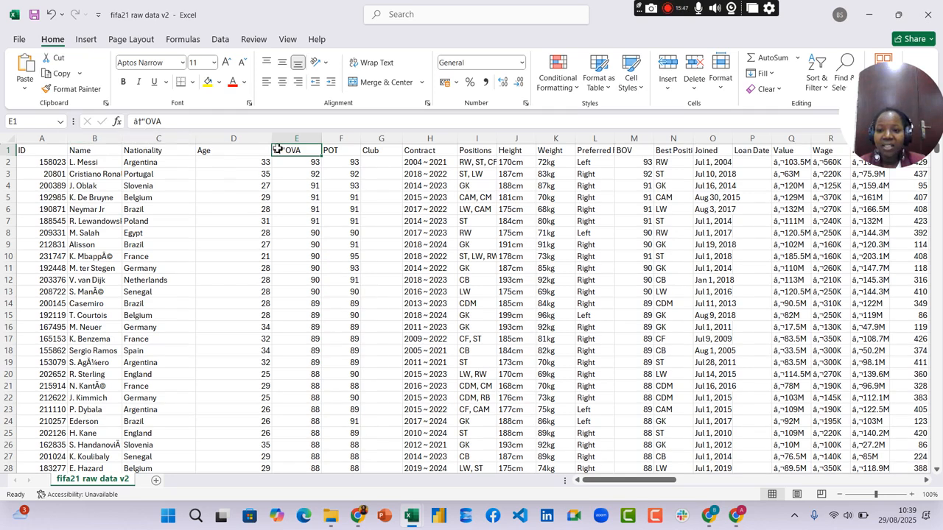
pyautogui.click(146, 121)
pyautogui.press('BackSpace')
pyautogui.press('BackSpace')
pyautogui.press('BackSpace')
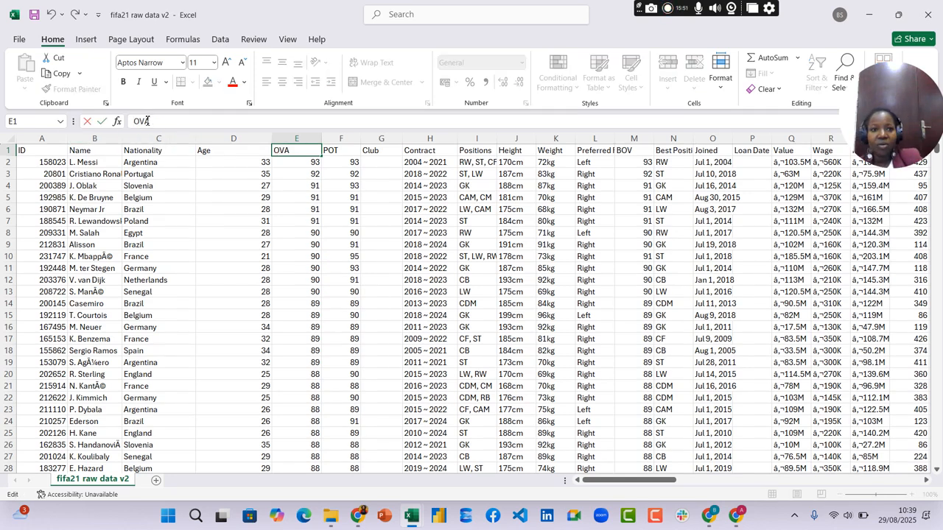
pyautogui.press('Return')
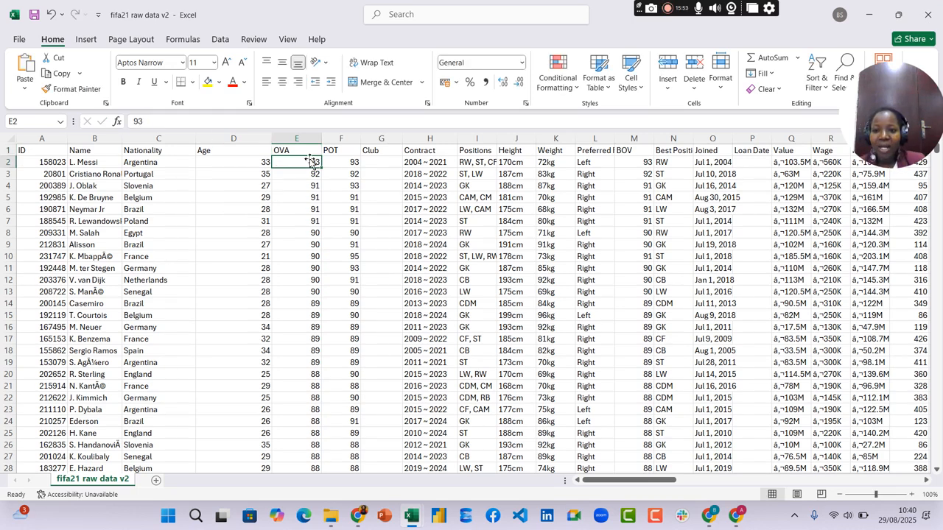
# - Examine the header row and the Age, OVA and POT columns by highlighting each one
pyautogui.click(9, 150)
pyautogui.moveTo(672, 480); pyautogui.dragTo(631, 470)
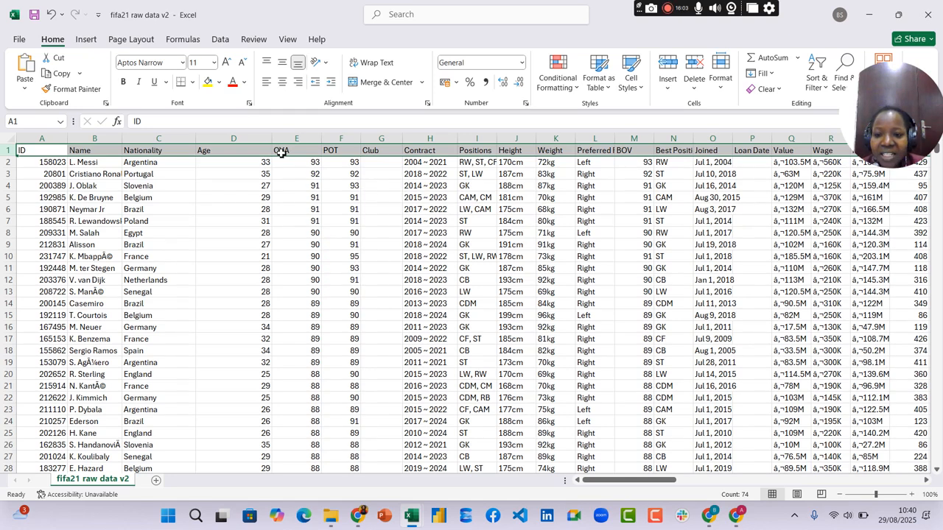
pyautogui.click(247, 139)
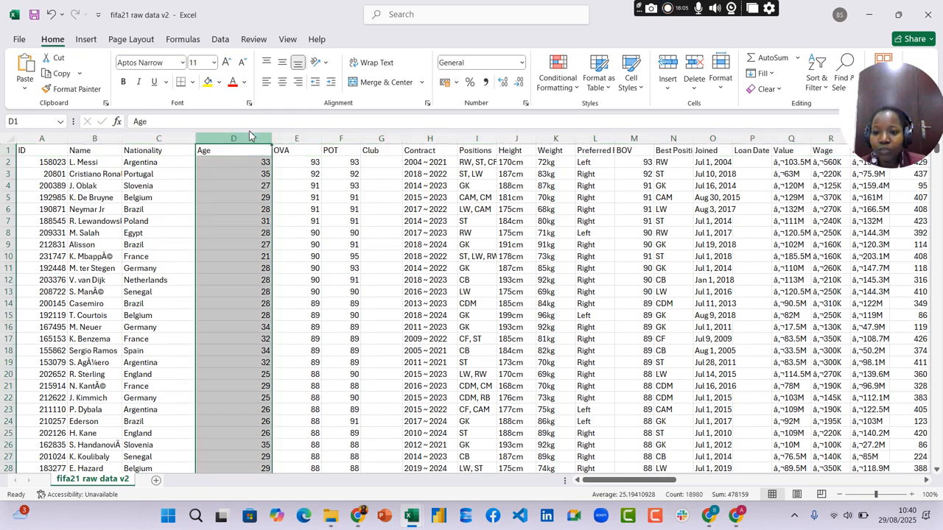
pyautogui.click(311, 138)
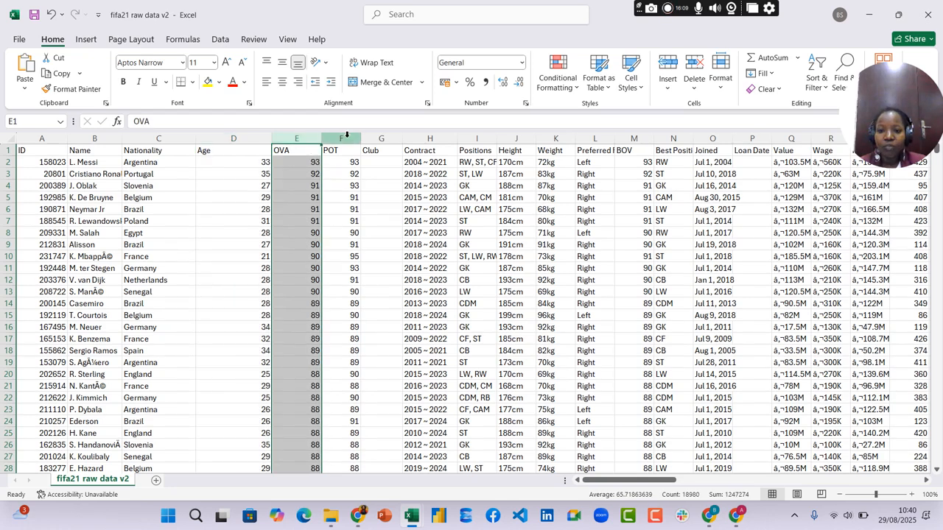
pyautogui.click(342, 137)
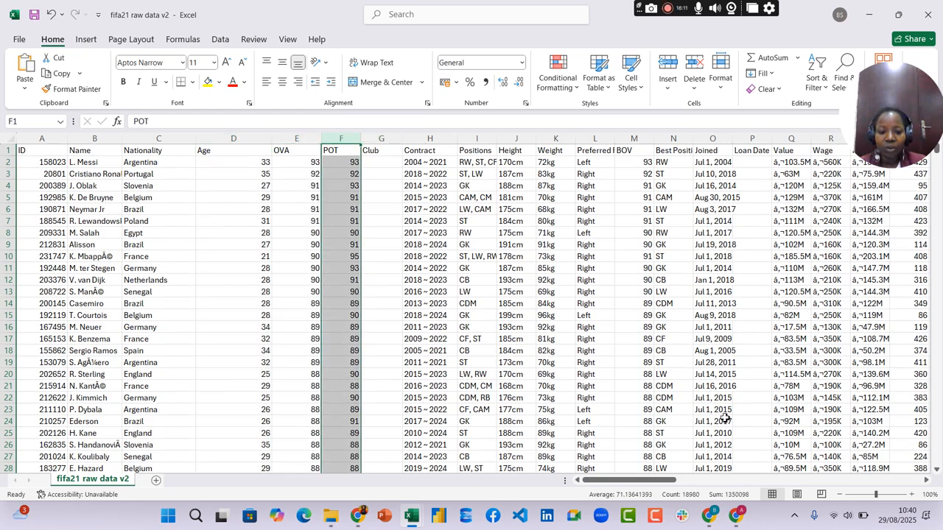
# - Switch to the Google Meet call, admit all waiting participants, and return to the fifa21 raw data v2 workbook in Excel
pyautogui.moveTo(735, 518)
pyautogui.click(672, 472)
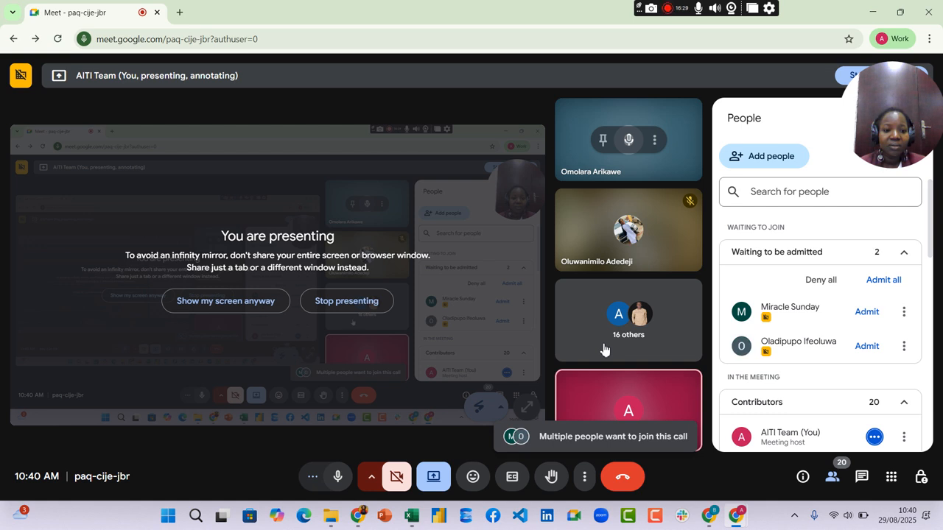
pyautogui.click(879, 293)
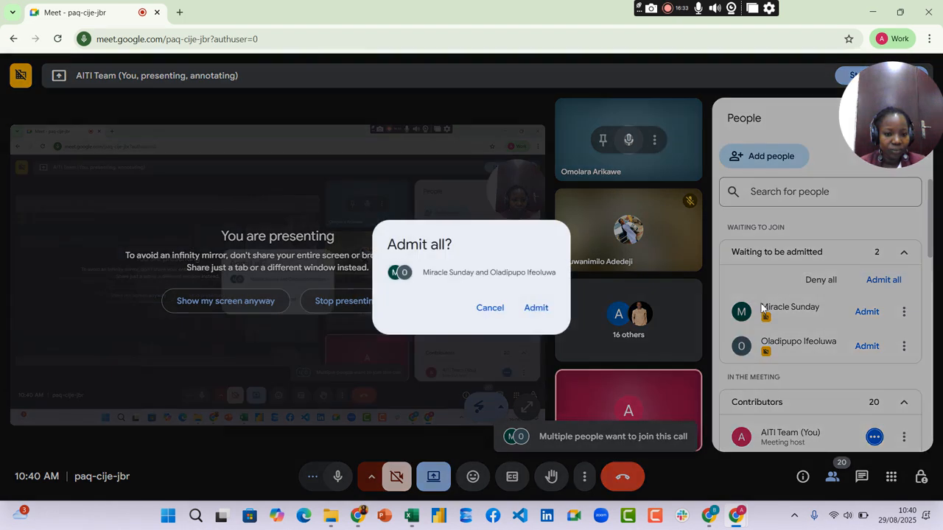
pyautogui.click(535, 309)
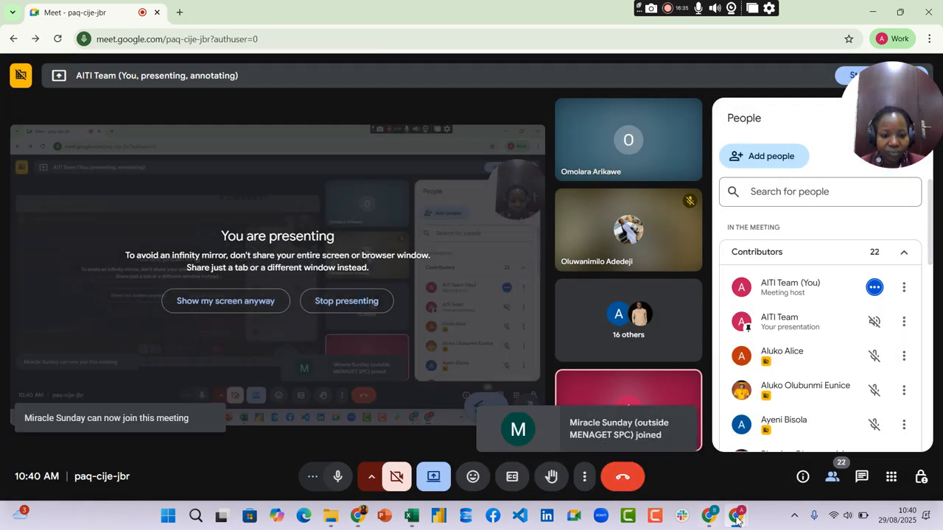
pyautogui.moveTo(411, 516)
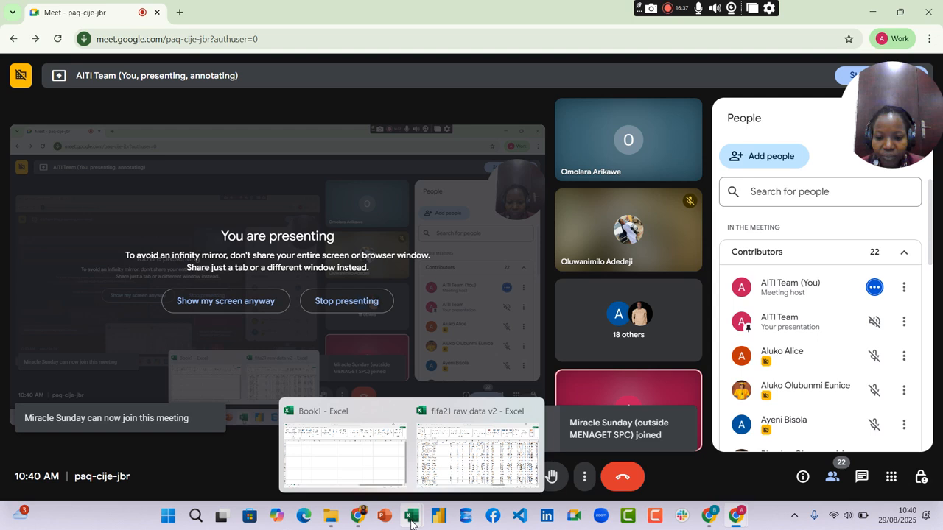
pyautogui.click(467, 465)
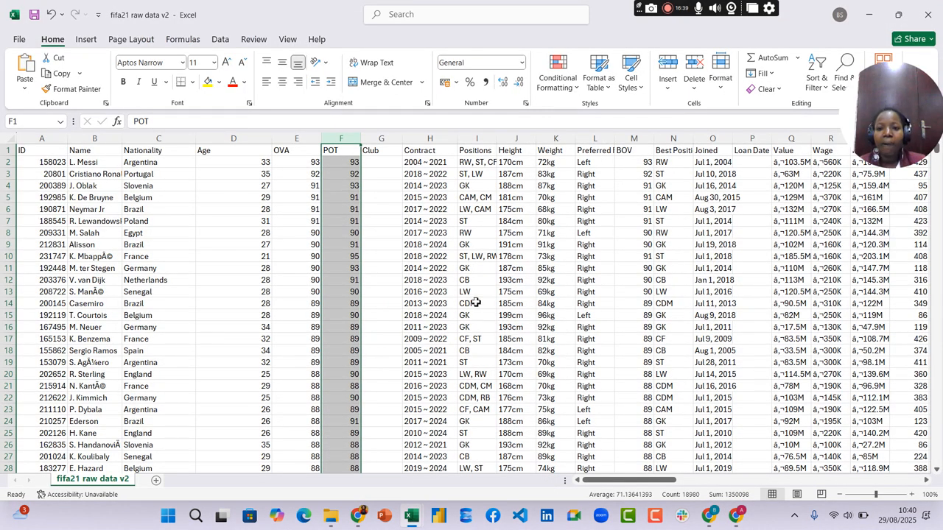
# - Examine the Club, Contract, Positions, Height and Weight columns by highlighting each one
pyautogui.click(389, 138)
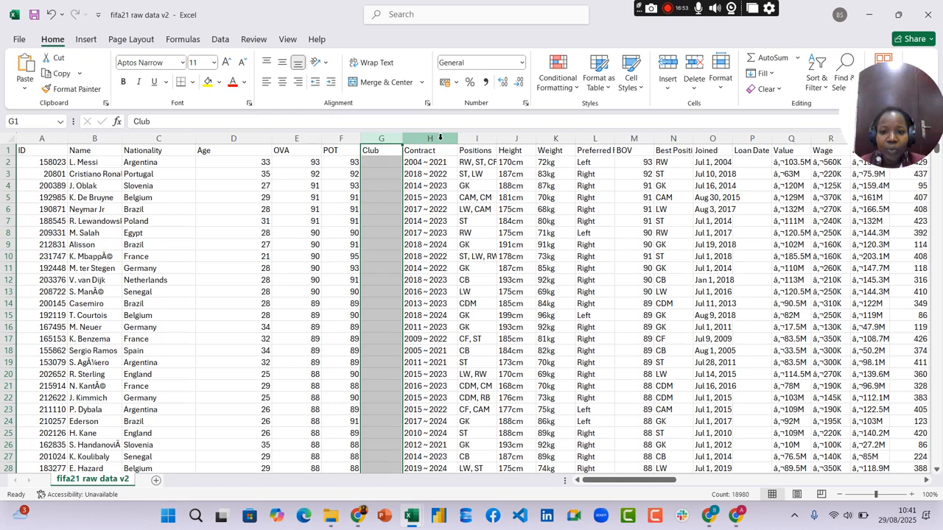
pyautogui.click(441, 137)
pyautogui.click(479, 138)
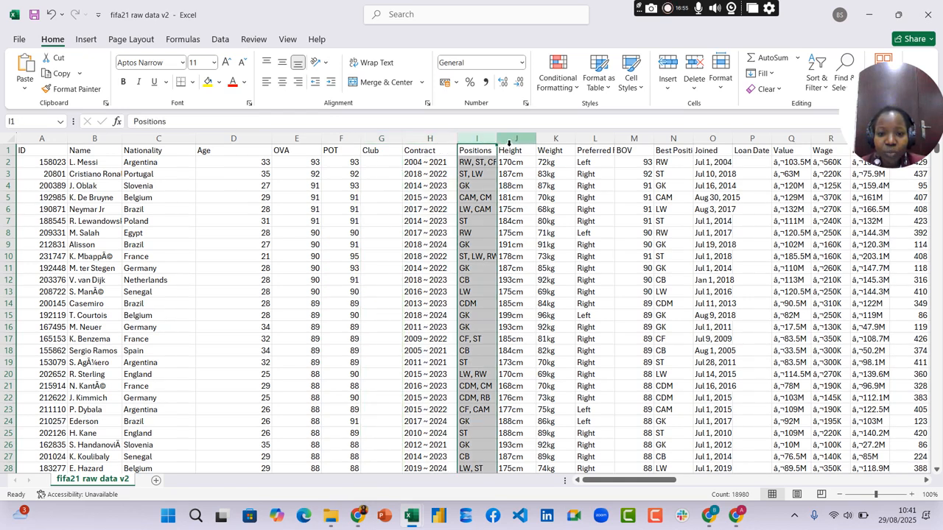
pyautogui.click(511, 139)
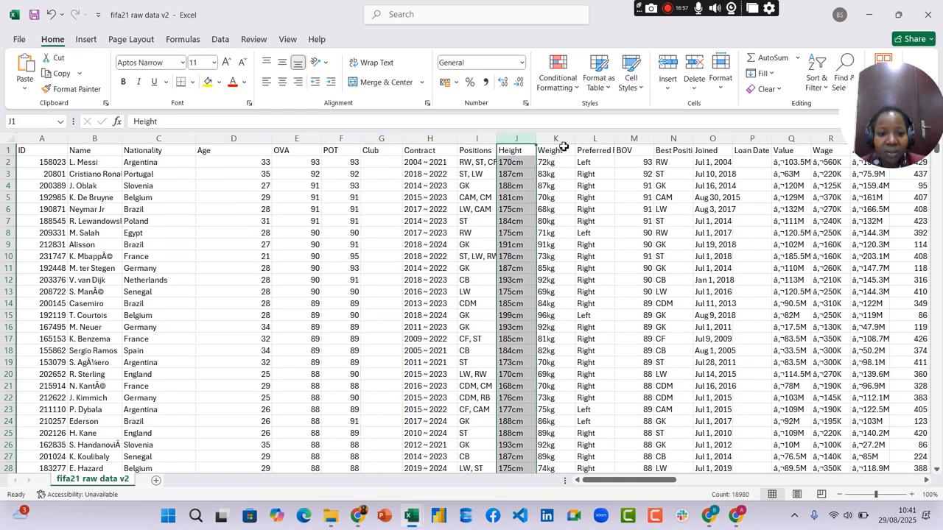
pyautogui.click(564, 140)
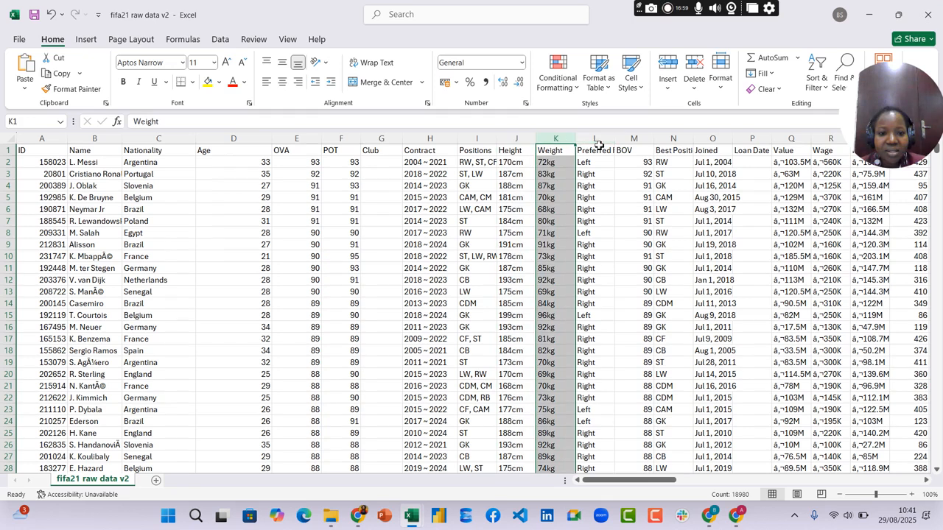
pyautogui.moveTo(658, 482)
pyautogui.mouseDown()
pyautogui.moveTo(683, 484)
pyautogui.moveTo(654, 482)
pyautogui.mouseUp()
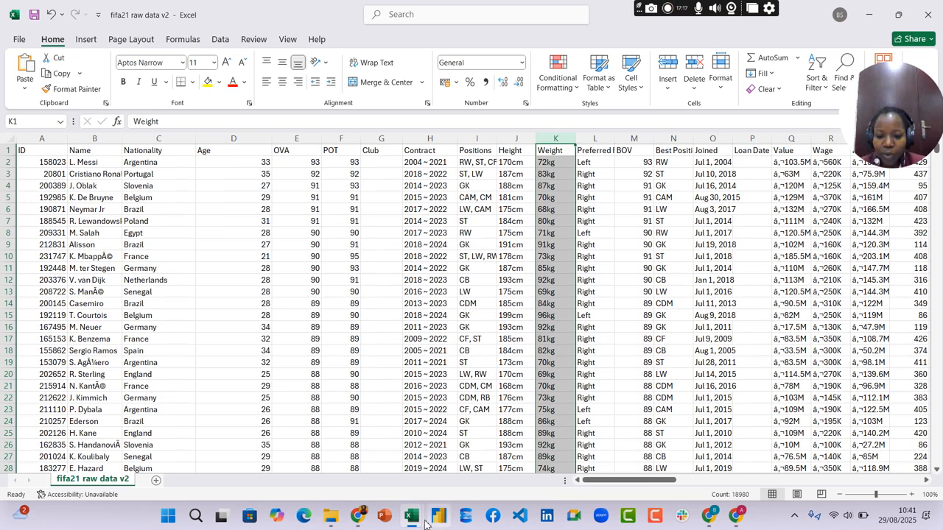
# - Close the Book1 workbook while keeping fifa21 raw data v2 open
pyautogui.moveTo(411, 516)
pyautogui.click(402, 409)
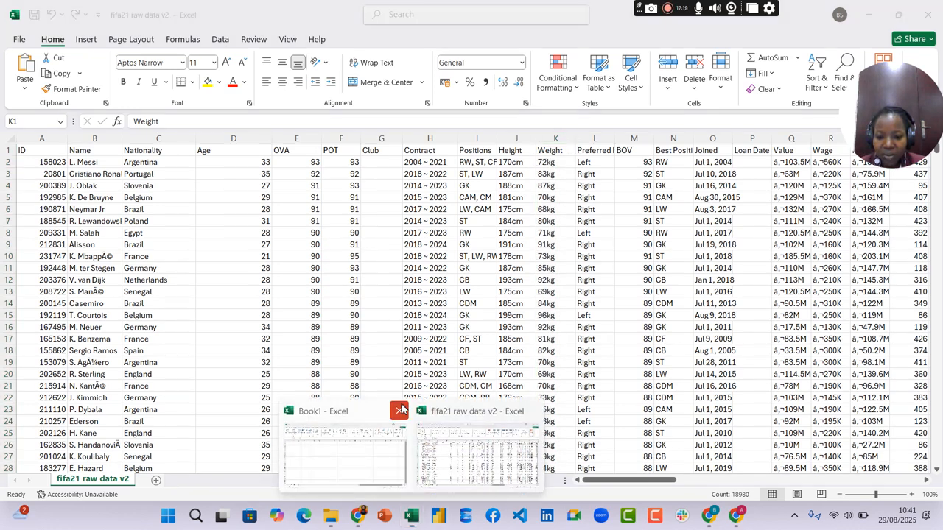
pyautogui.click(528, 322)
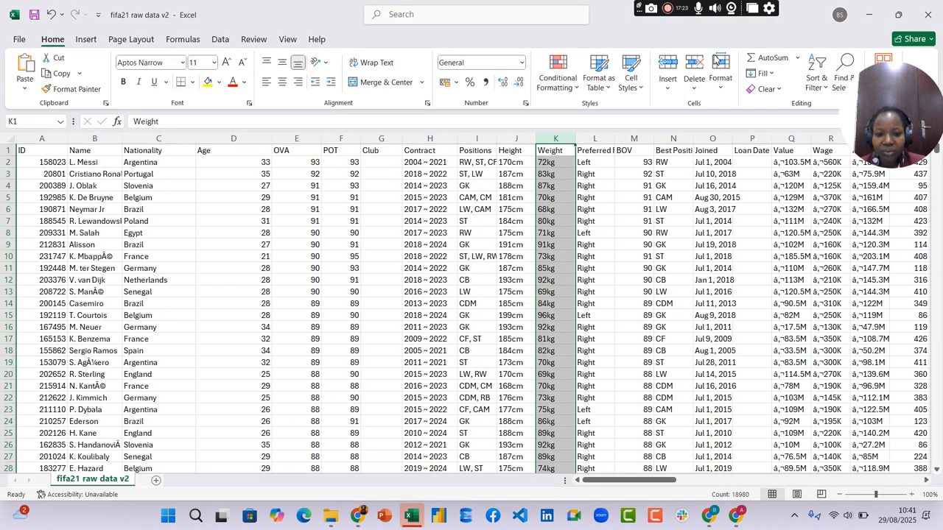
# - Minimise the workbook and the meeting window, and open the file fifa21_raw_data
pyautogui.click(869, 15)
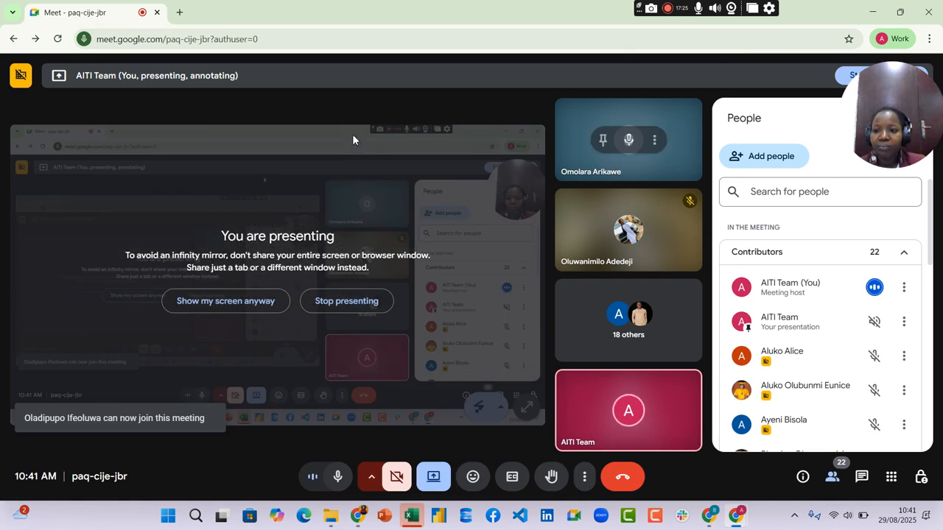
pyautogui.click(871, 12)
pyautogui.doubleClick(190, 153)
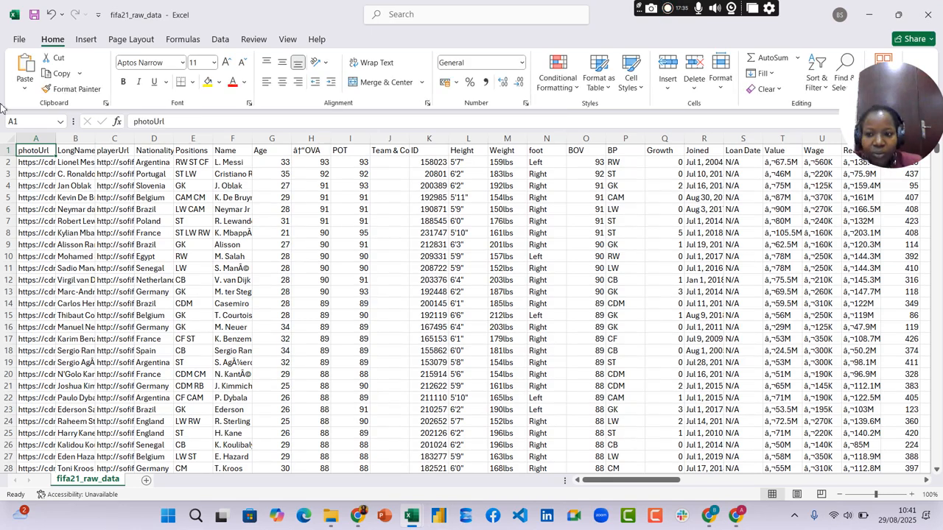
# - Delete the photoUrl column from the fifa21_raw_data sheet
pyautogui.moveTo(56, 137); pyautogui.dragTo(60, 138)
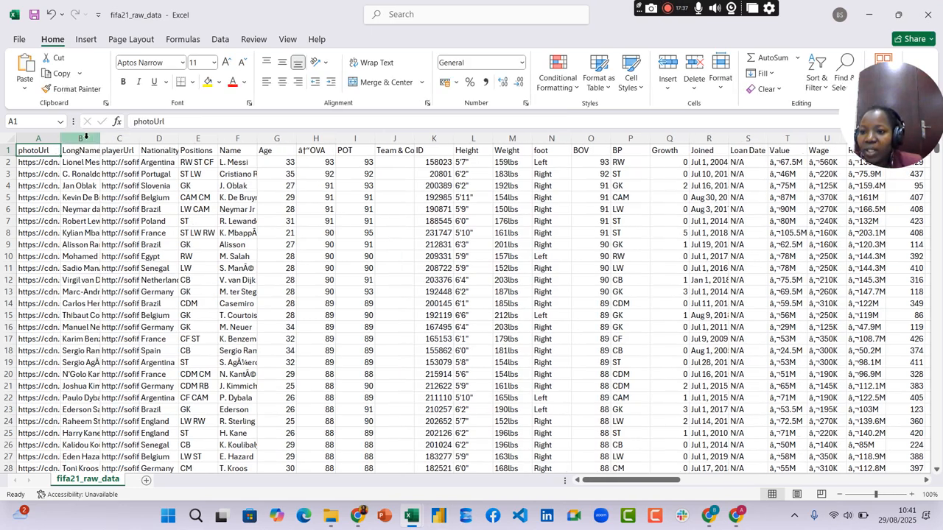
pyautogui.rightClick(42, 139)
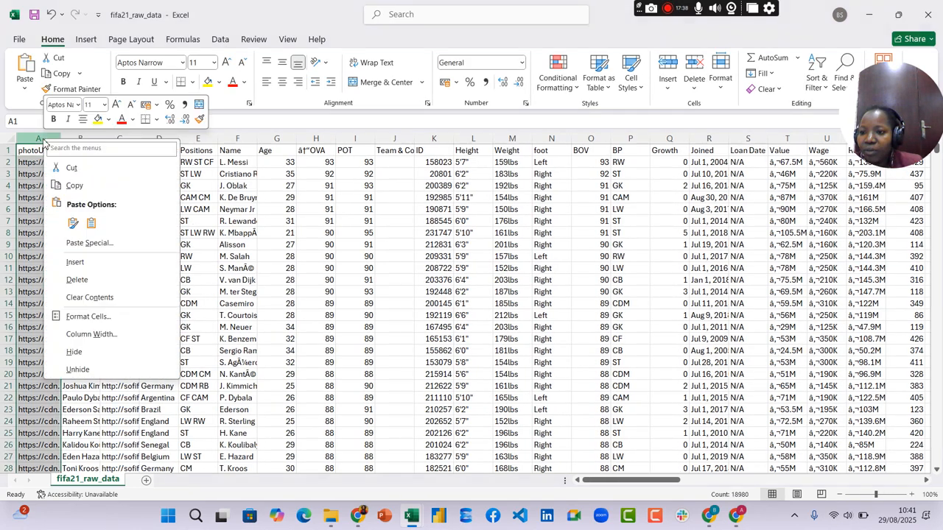
pyautogui.click(84, 280)
# - Widen the LongName column to show the full names, and delete the playerUrl column
pyautogui.moveTo(59, 137); pyautogui.dragTo(105, 142)
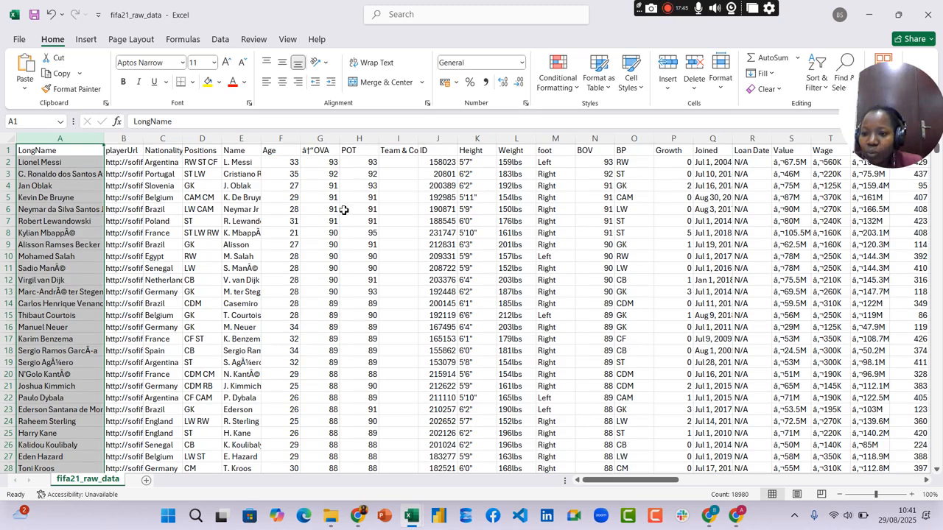
pyautogui.moveTo(632, 480); pyautogui.dragTo(413, 446)
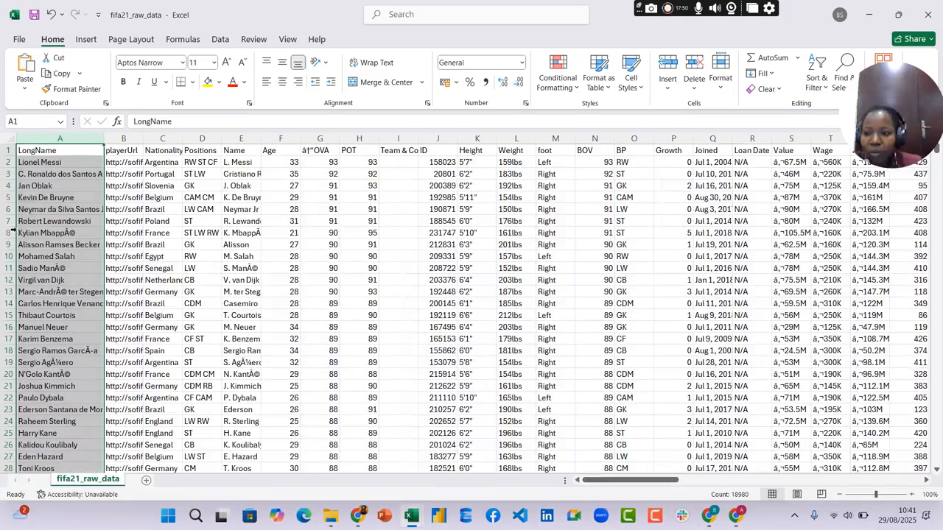
pyautogui.click(131, 134)
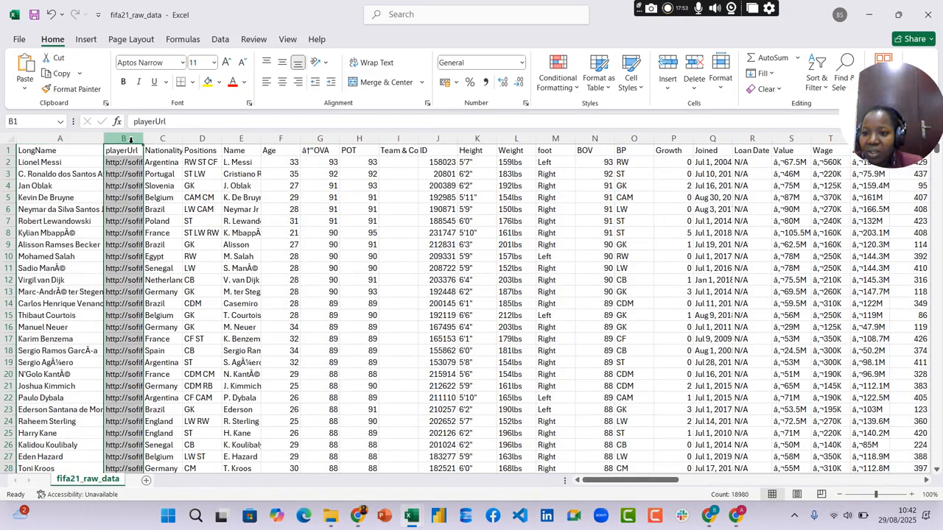
pyautogui.rightClick(131, 140)
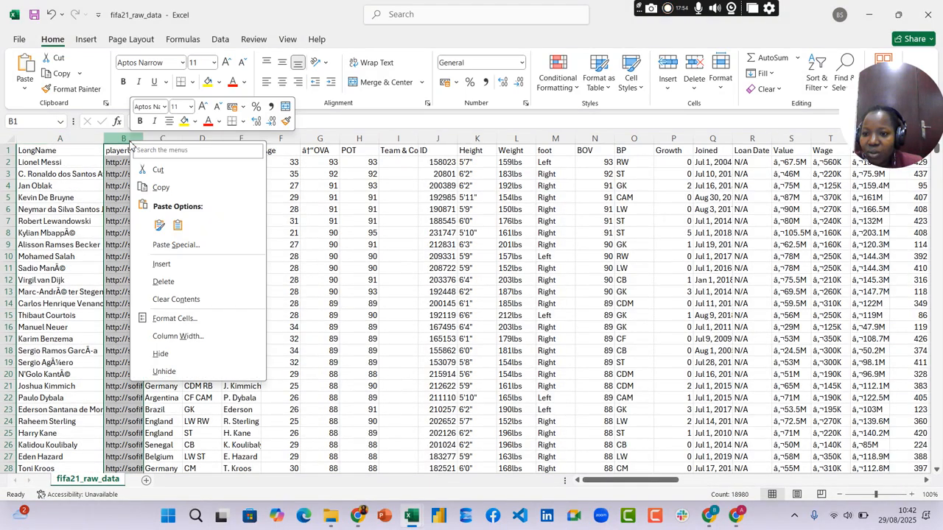
pyautogui.click(164, 282)
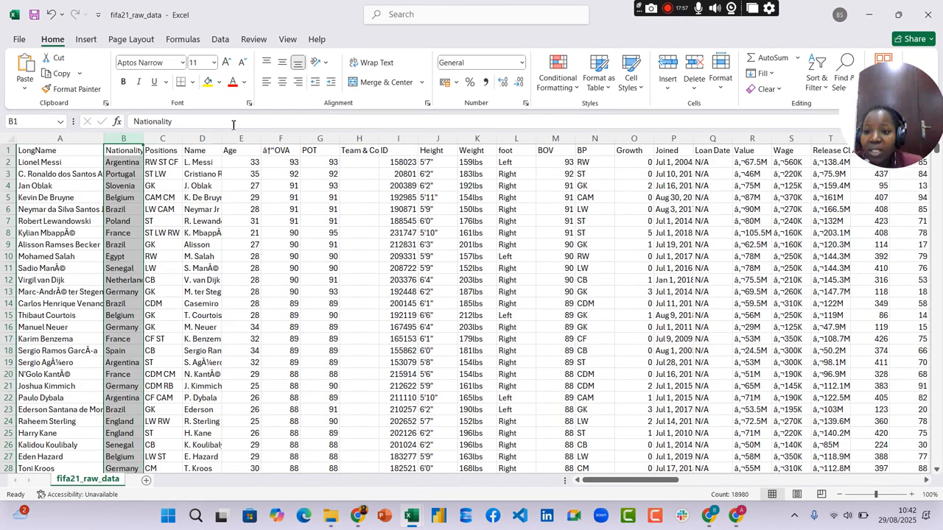
# - Delete the LongName column, keeping the shorter Name column
pyautogui.click(56, 134)
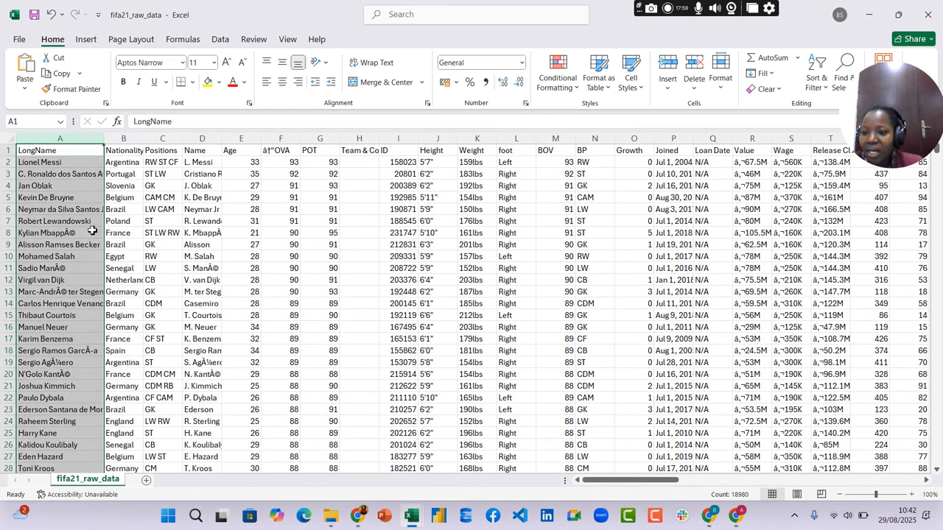
pyautogui.rightClick(71, 144)
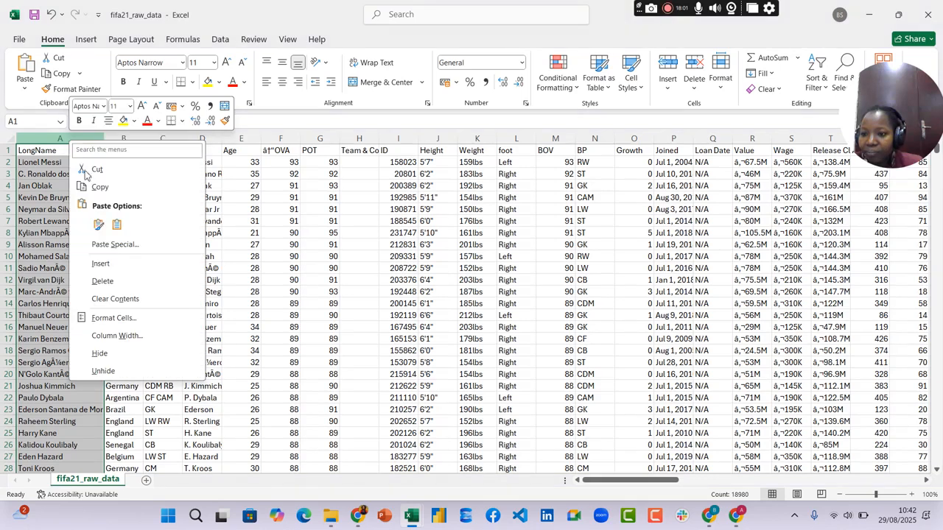
pyautogui.click(103, 282)
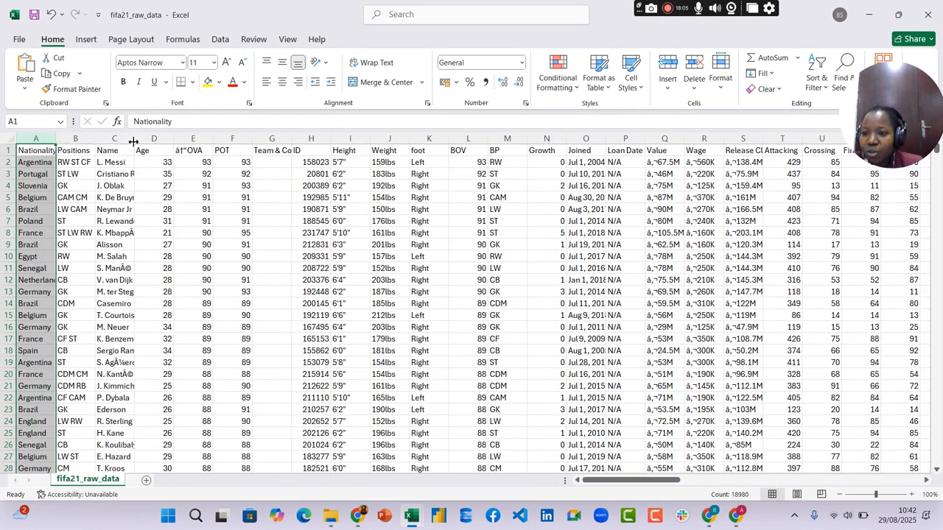
# - Correct the header in E1 to OVA by removing the stray characters before it, and widen column G
pyautogui.click(193, 151)
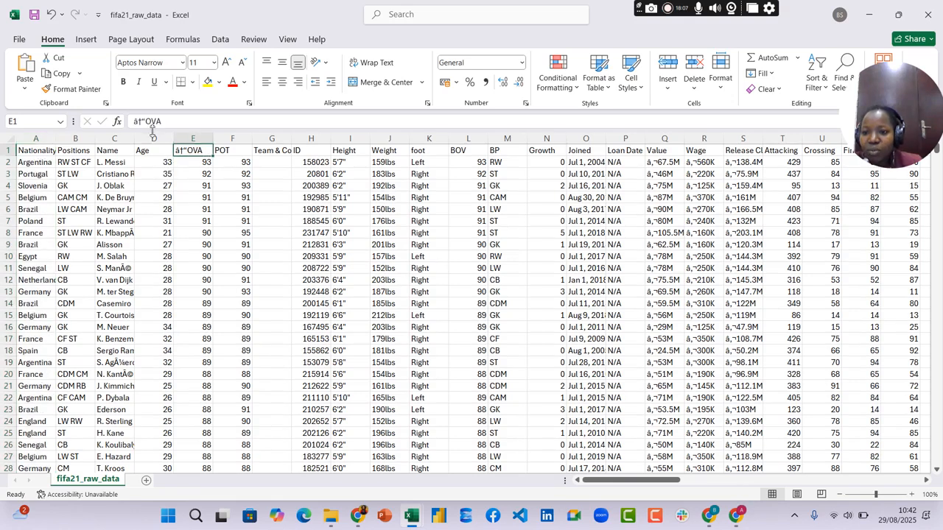
pyautogui.click(147, 121)
pyautogui.press('BackSpace')
pyautogui.press('BackSpace')
pyautogui.press('BackSpace')
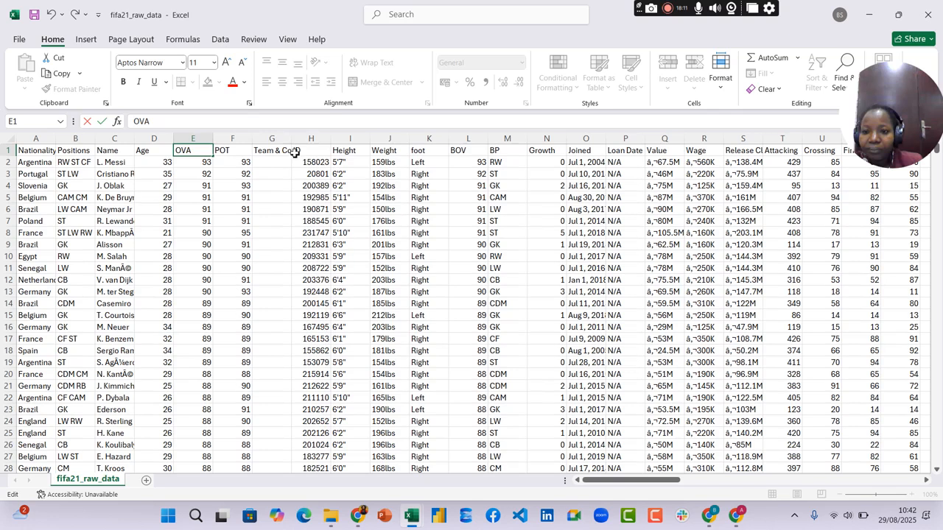
pyautogui.click(297, 138)
pyautogui.moveTo(291, 135); pyautogui.dragTo(307, 136)
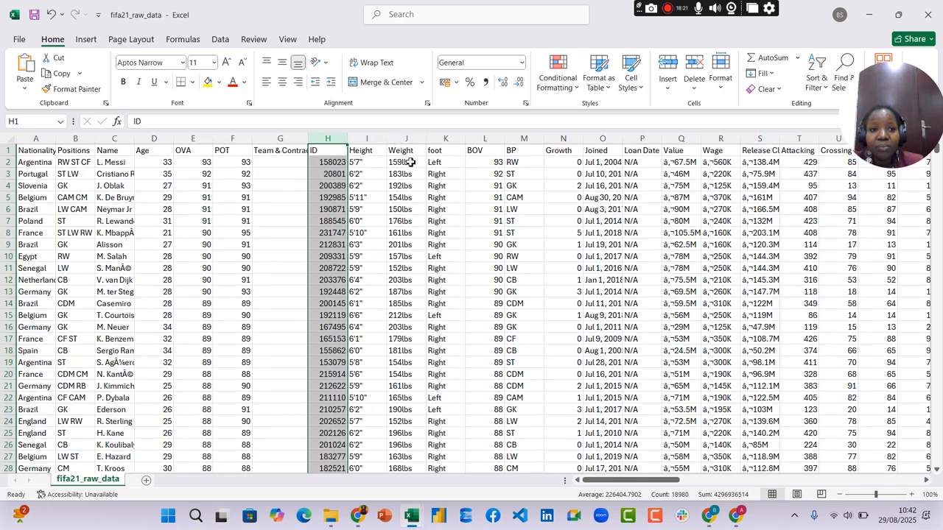
# - Examine the foot, BOV, BP, Growth, Height and Weight columns for values that need cleaning
pyautogui.click(446, 140)
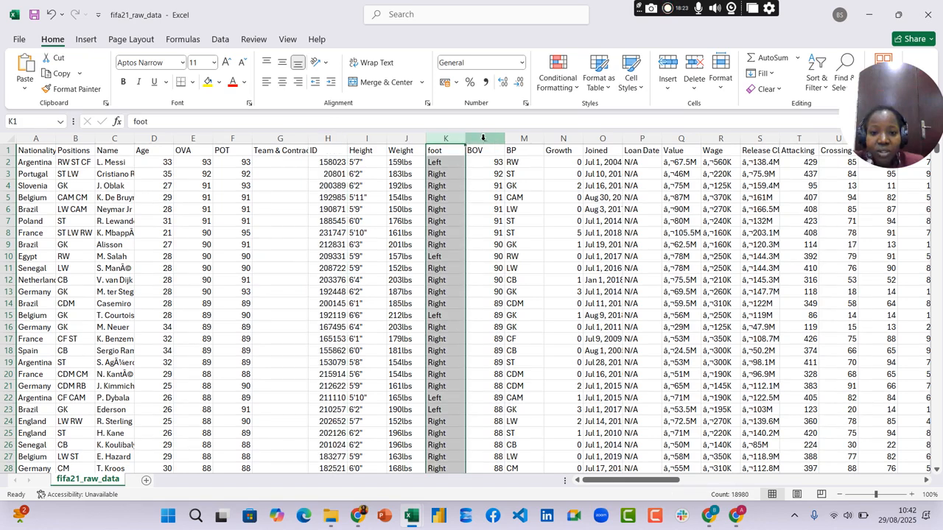
pyautogui.click(483, 139)
pyautogui.click(522, 140)
pyautogui.click(563, 139)
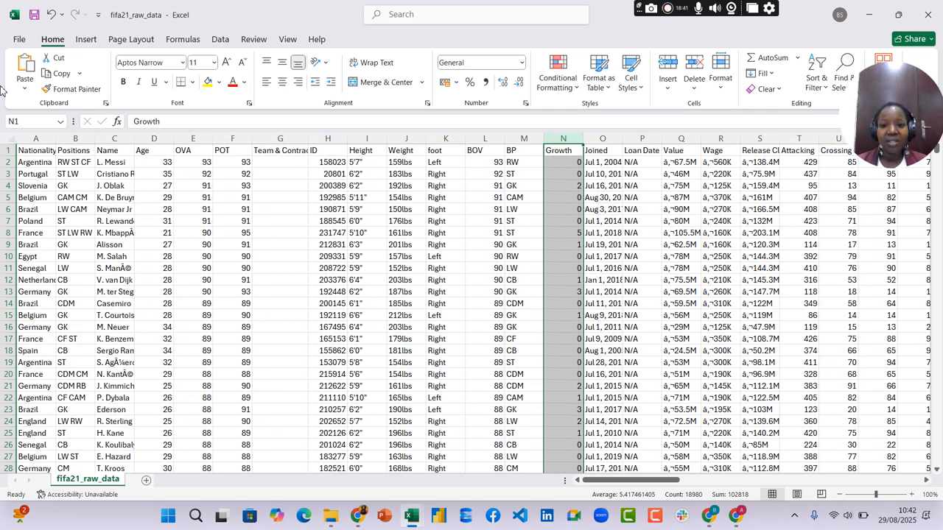
pyautogui.click(366, 140)
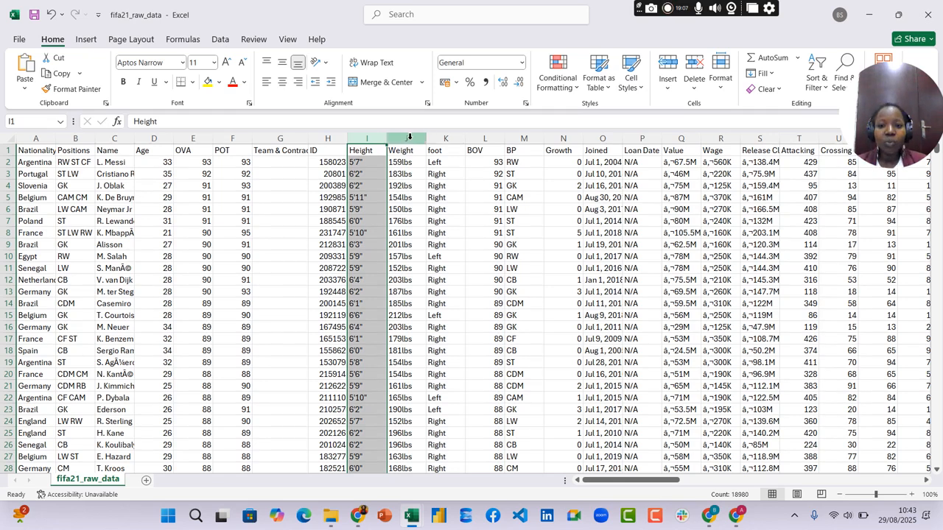
pyautogui.click(410, 138)
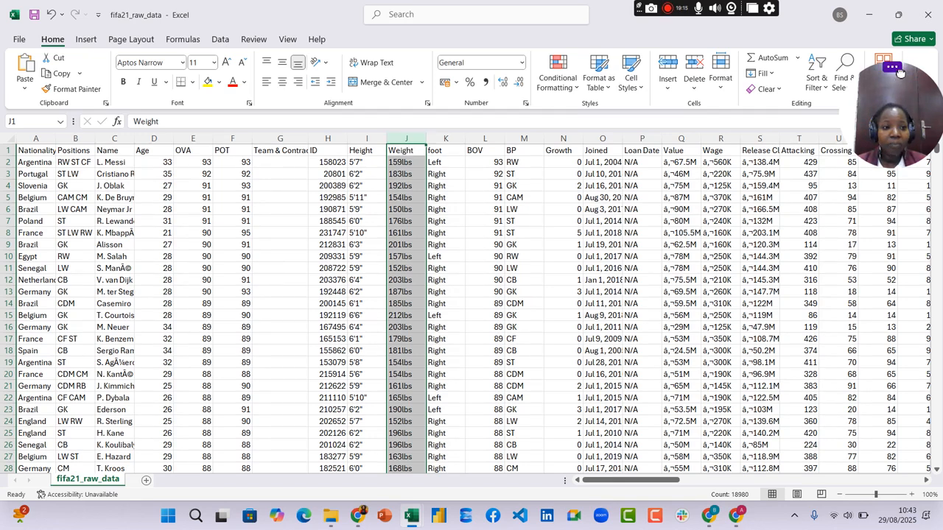
pyautogui.moveTo(900, 78); pyautogui.dragTo(900, 15)
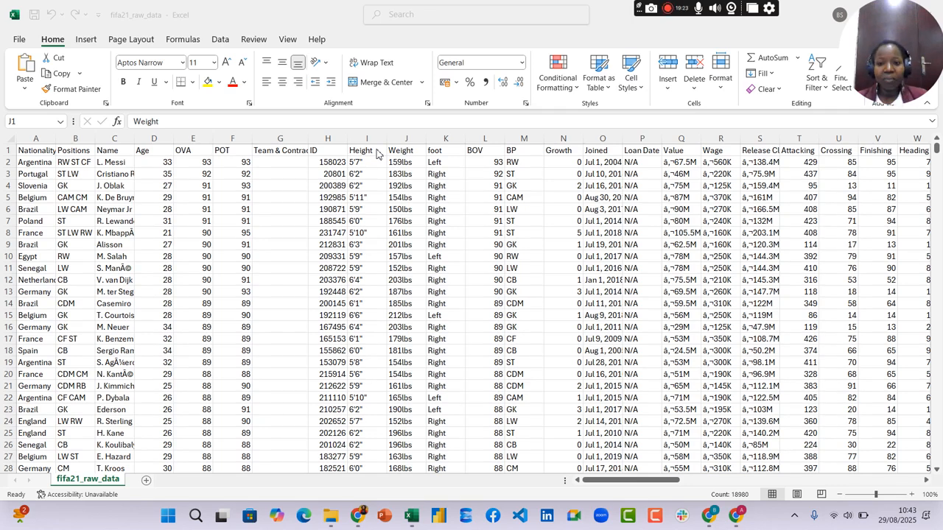
pyautogui.click(406, 138)
pyautogui.click(367, 138)
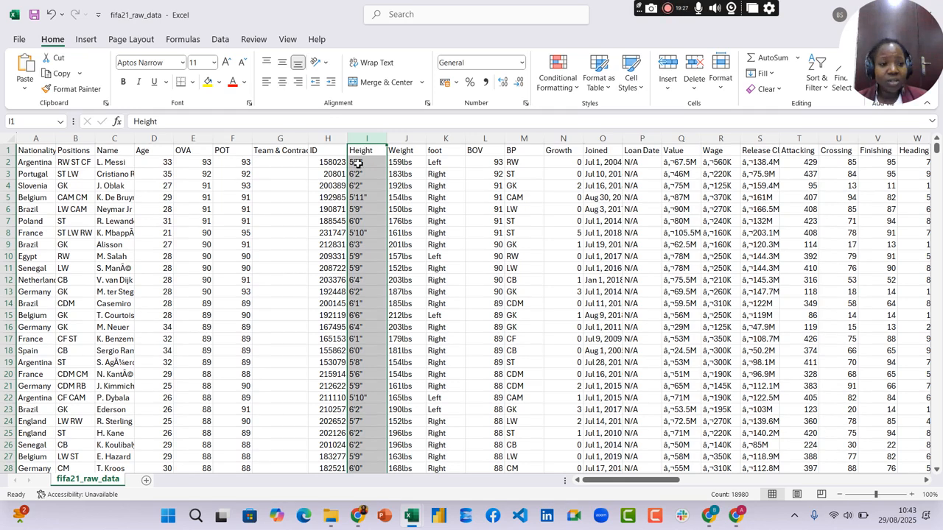
pyautogui.click(407, 138)
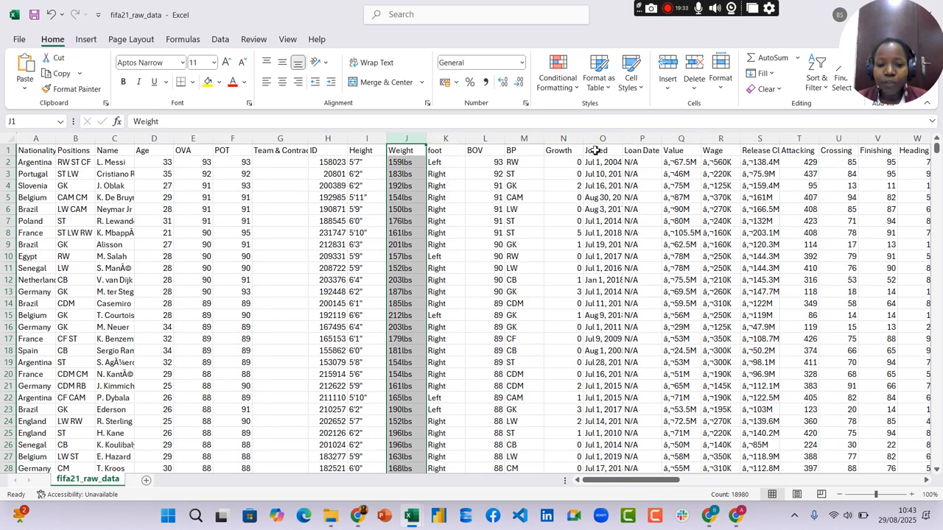
# - Review the Value and Wage columns, and widen the Release Clause column to show its full header
pyautogui.click(680, 139)
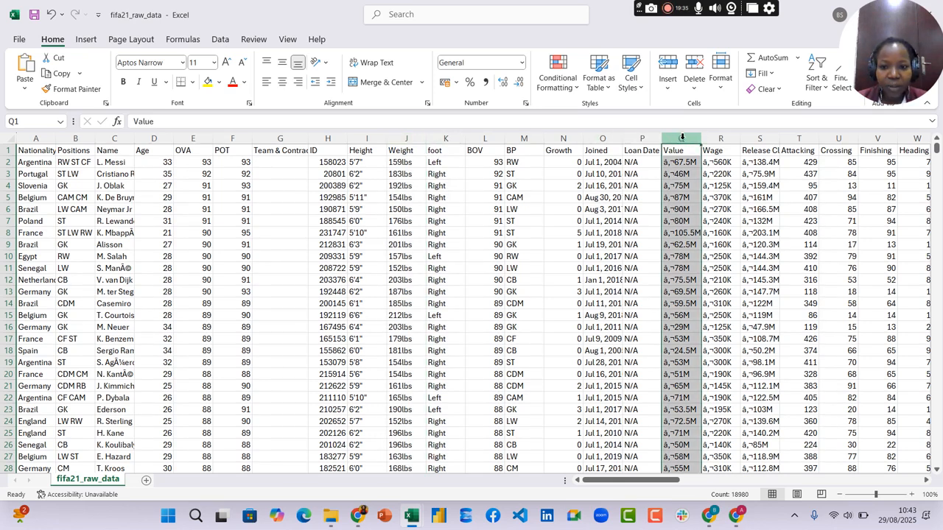
pyautogui.click(727, 140)
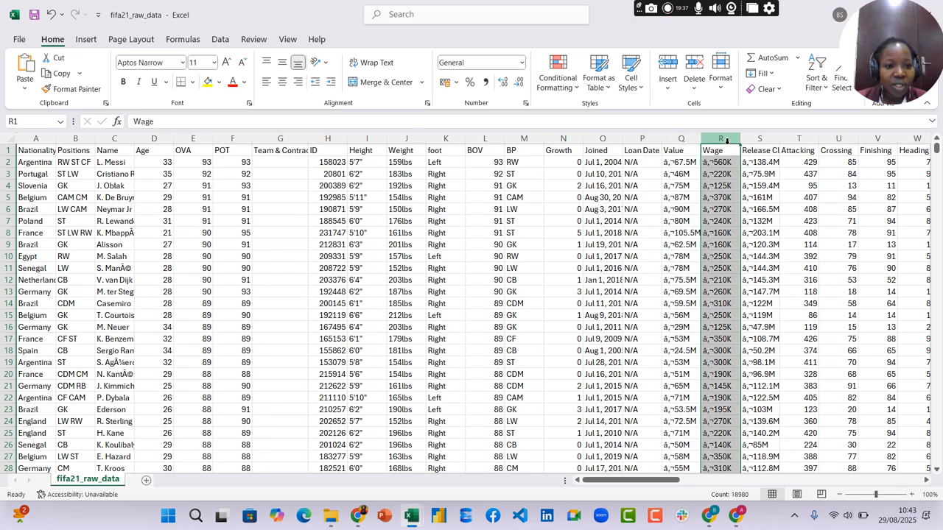
pyautogui.click(763, 140)
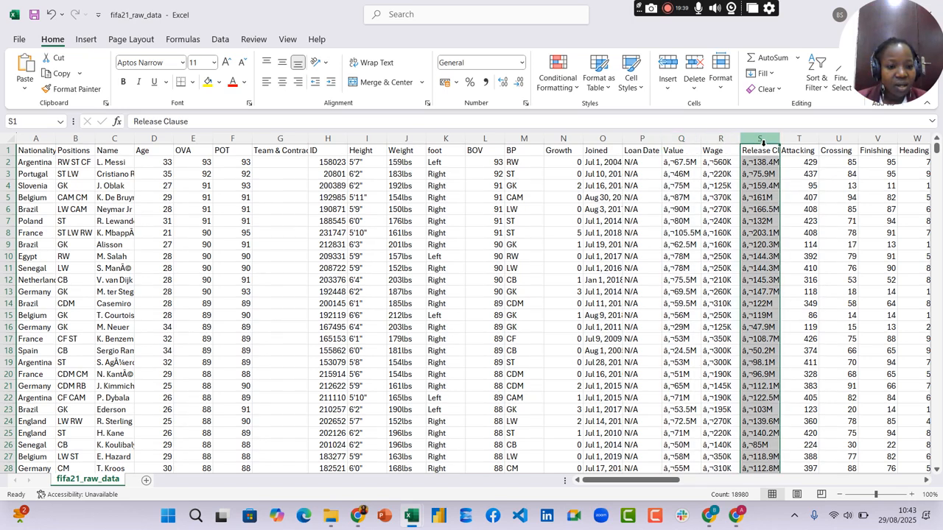
pyautogui.moveTo(781, 140); pyautogui.dragTo(796, 140)
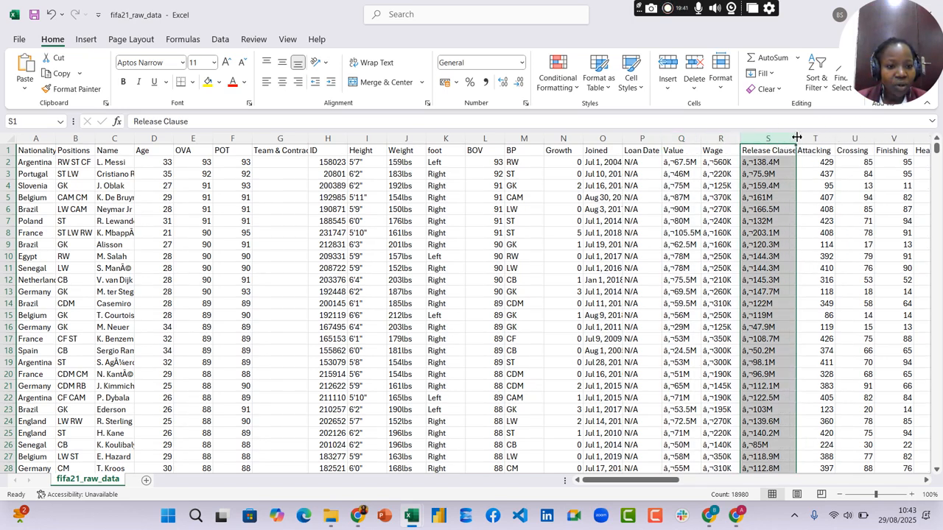
# - Examine the first entry in the Value column and the units used in the Height and Weight columns
pyautogui.click(696, 163)
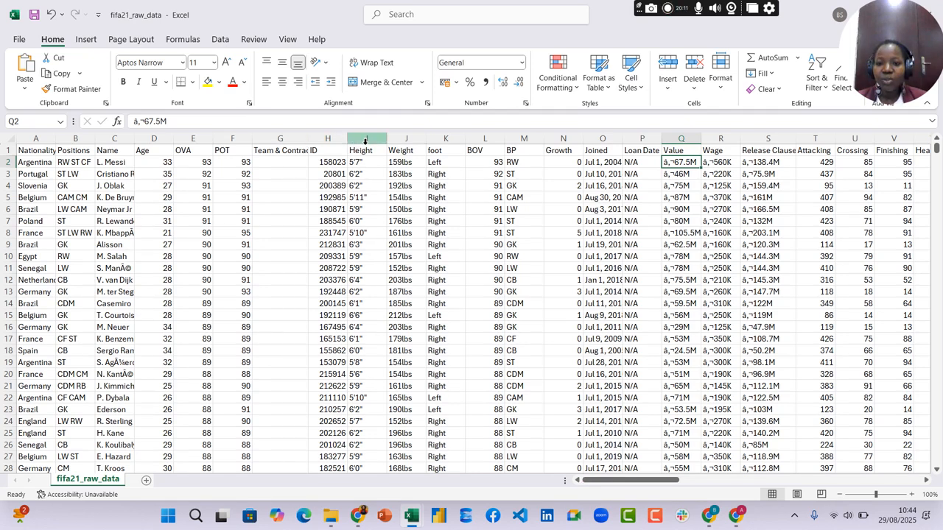
pyautogui.click(366, 140)
pyautogui.click(401, 140)
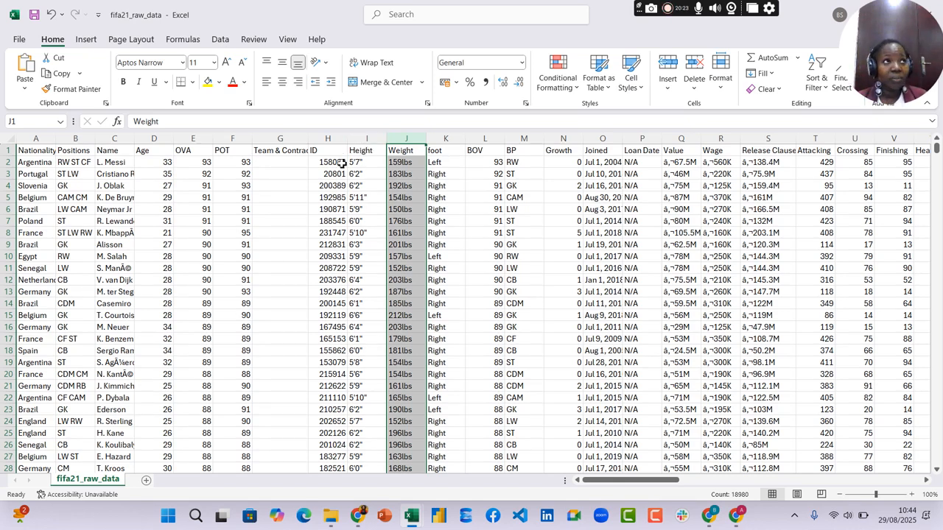
pyautogui.click(365, 140)
pyautogui.click(406, 137)
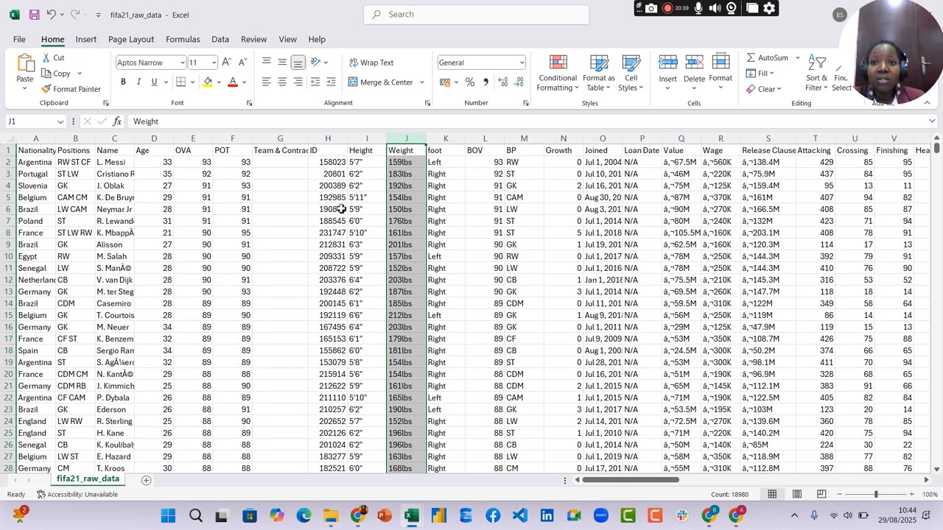
pyautogui.click(364, 139)
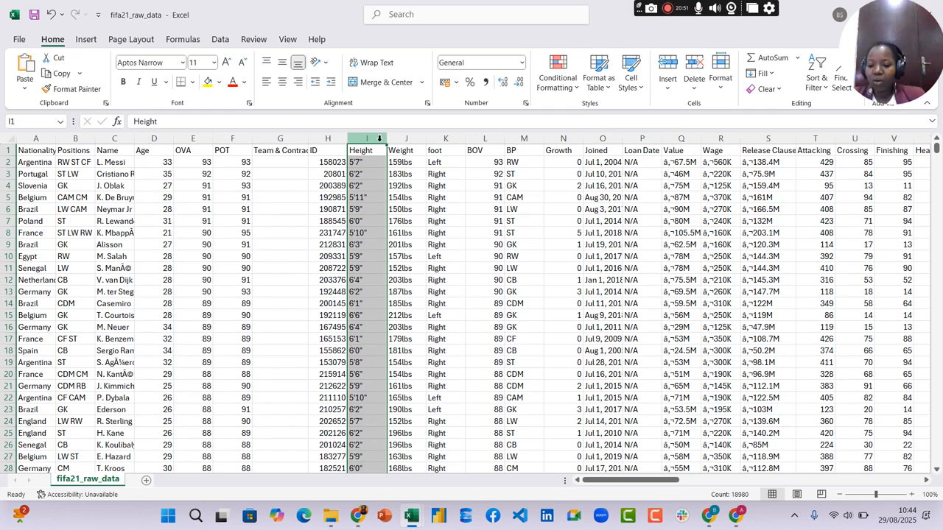
pyautogui.hotkey('ctrl', 'h')
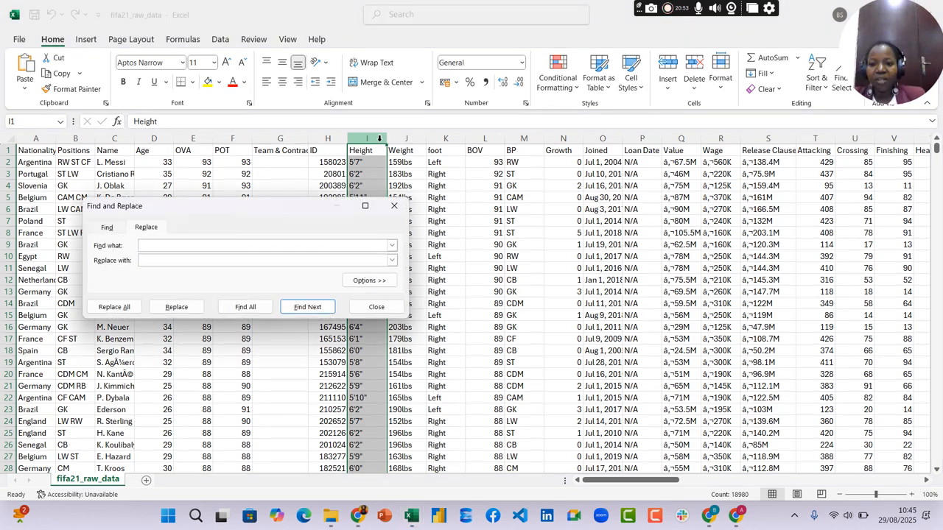
pyautogui.click(394, 206)
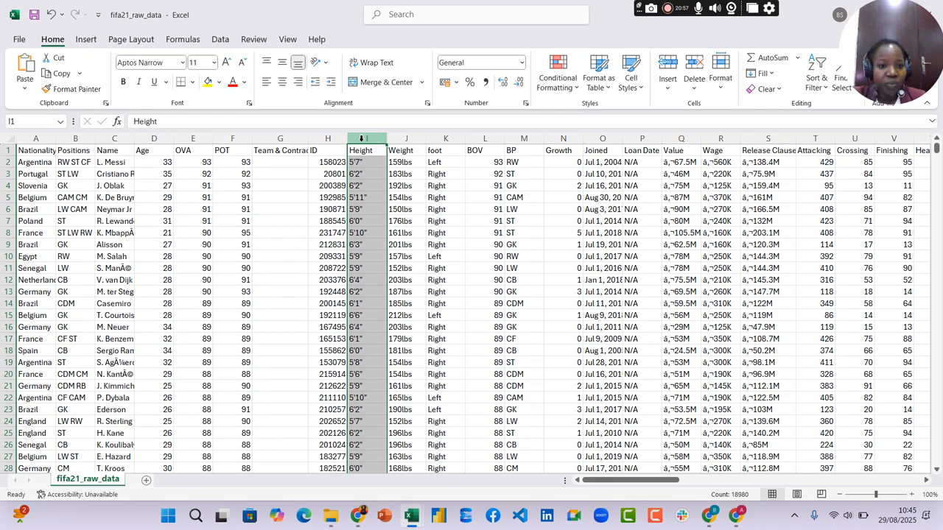
# - Insert an empty column between the Height and Weight columns
pyautogui.click(405, 139)
pyautogui.rightClick(408, 139)
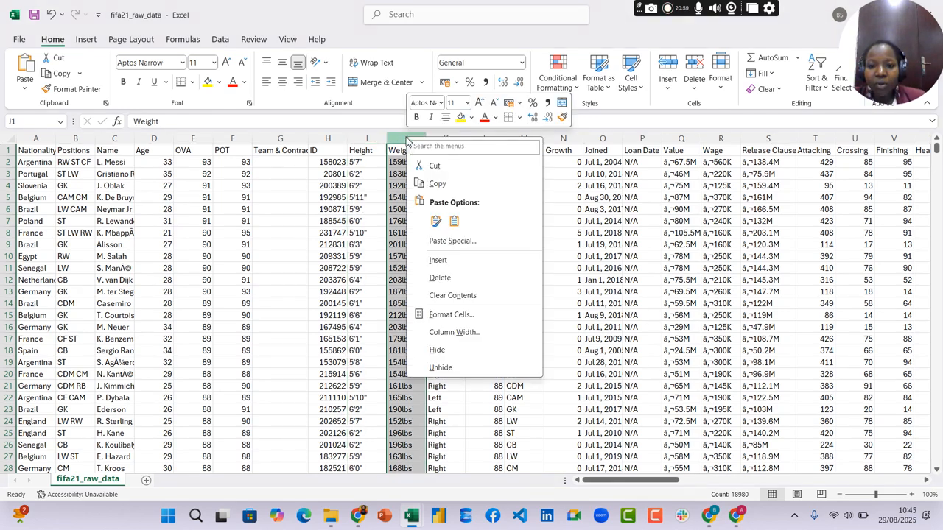
pyautogui.click(447, 268)
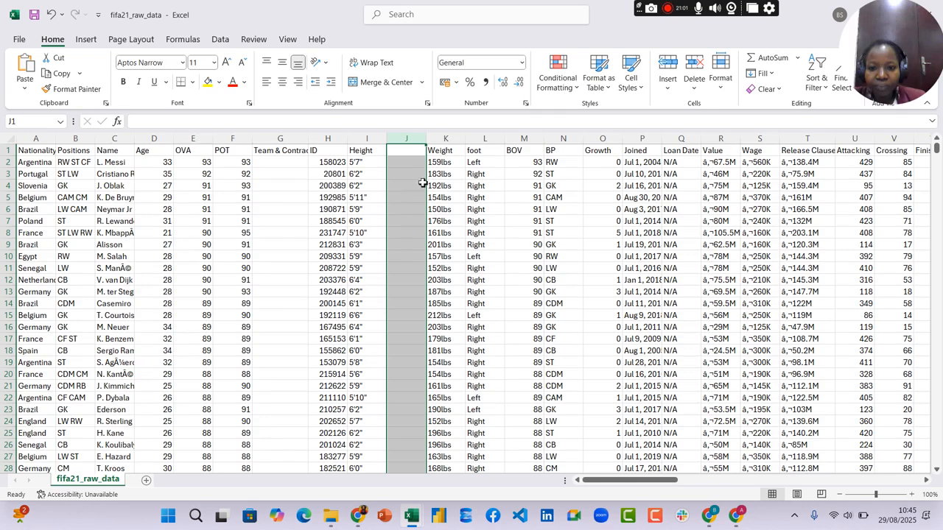
# - Start splitting the Height column with Text to Columns, treating the data as delimited
pyautogui.click(366, 139)
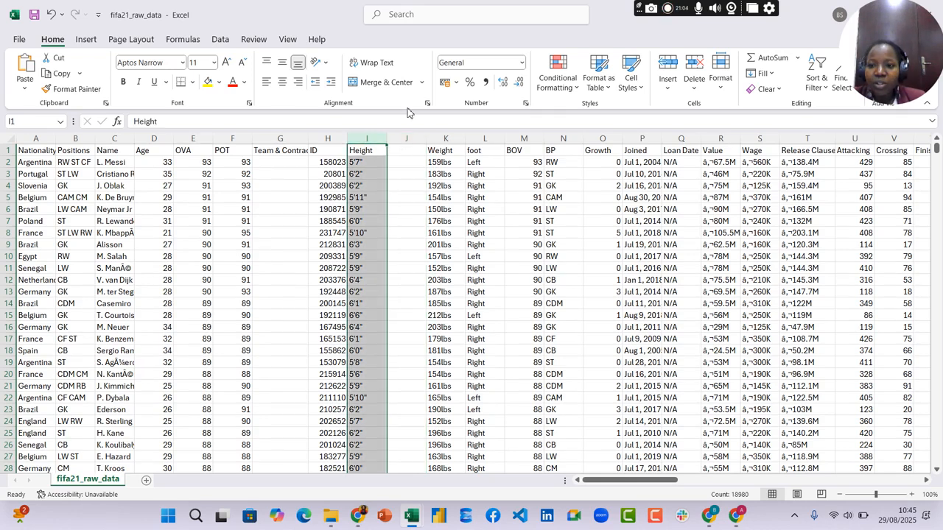
pyautogui.click(220, 40)
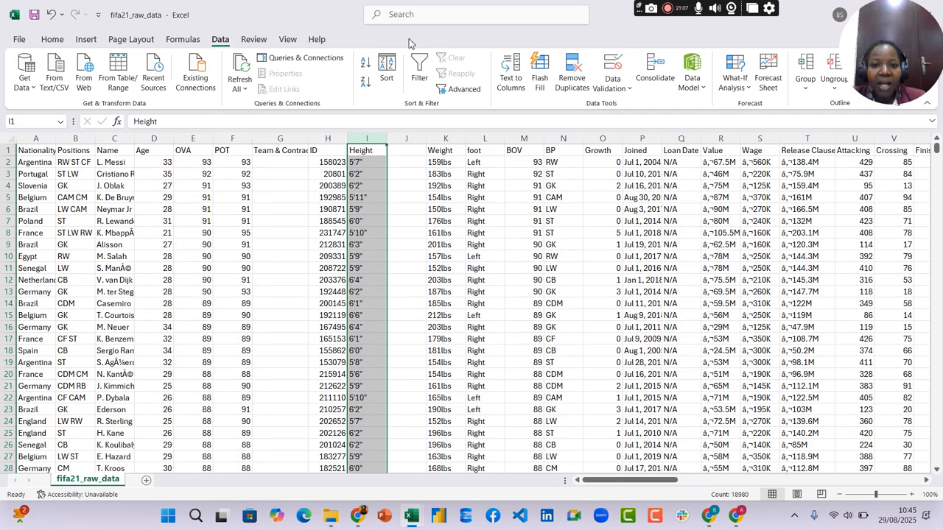
pyautogui.click(501, 76)
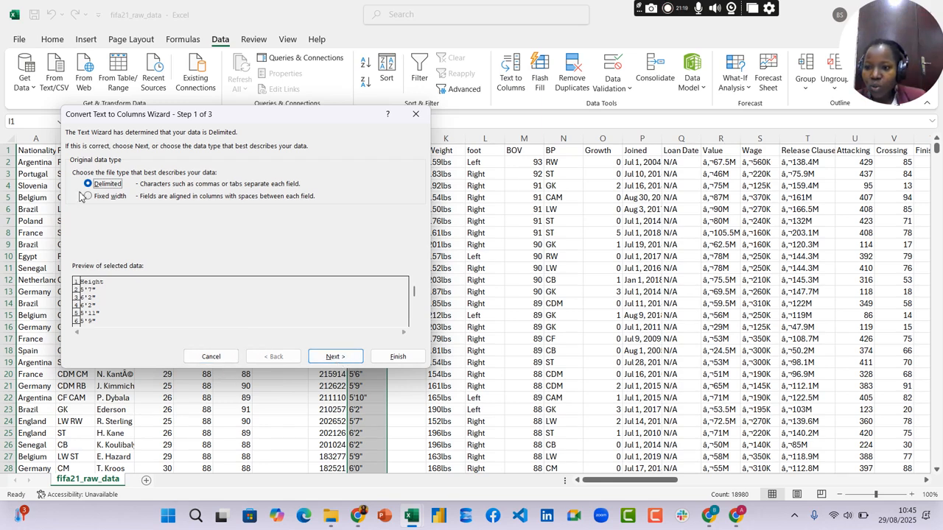
pyautogui.click(329, 357)
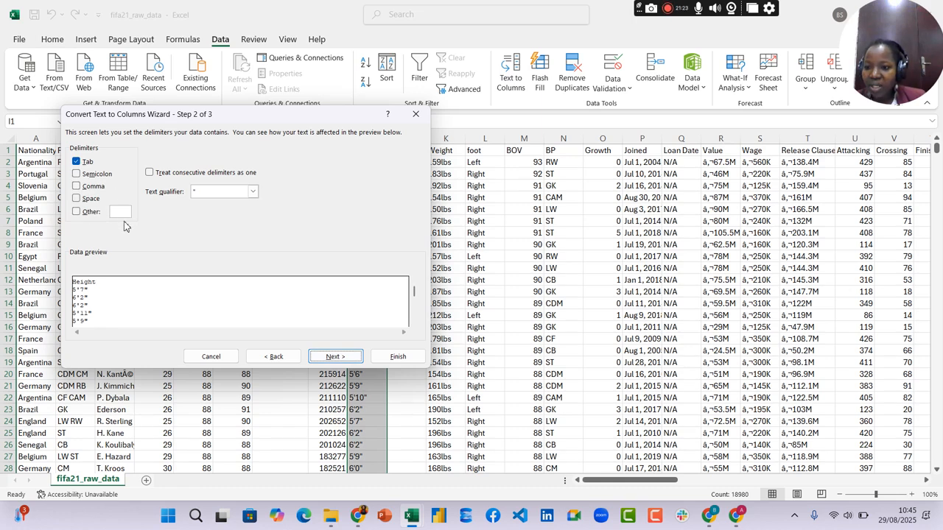
# - Set the text qualifier to a single quote (') and enable the Other delimiter instead of Tab
pyautogui.click(215, 193)
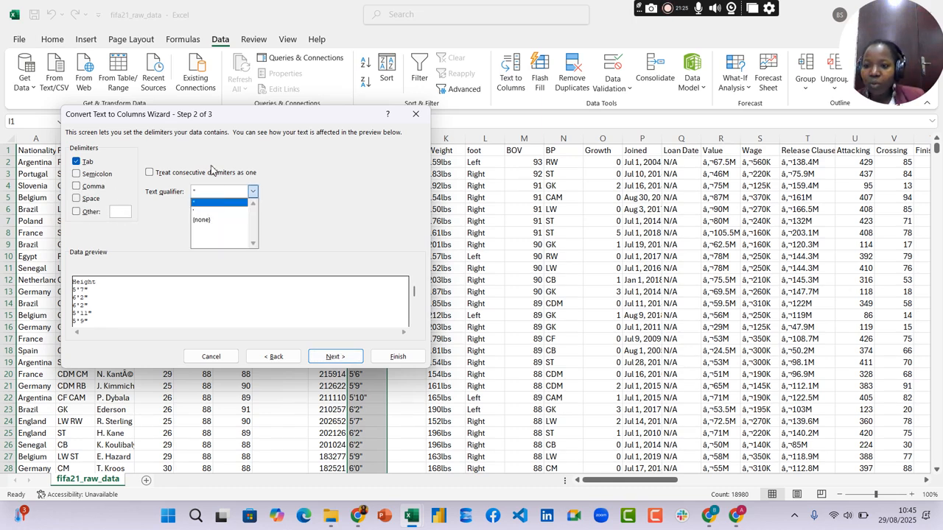
pyautogui.click(208, 193)
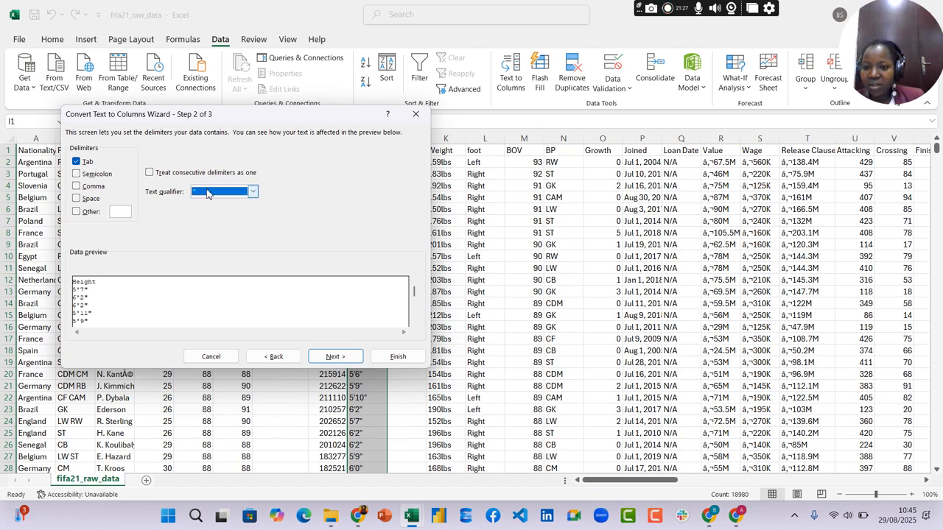
pyautogui.click(216, 195)
pyautogui.click(204, 212)
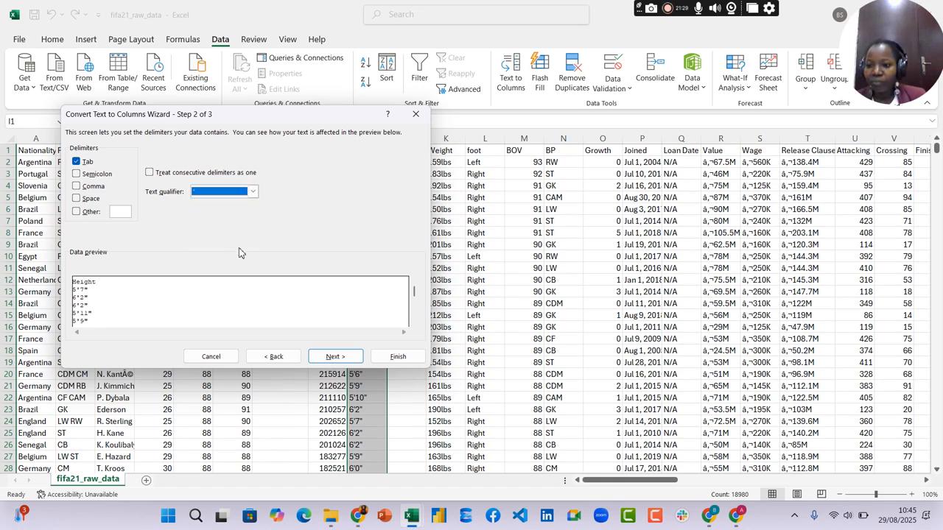
pyautogui.click(82, 212)
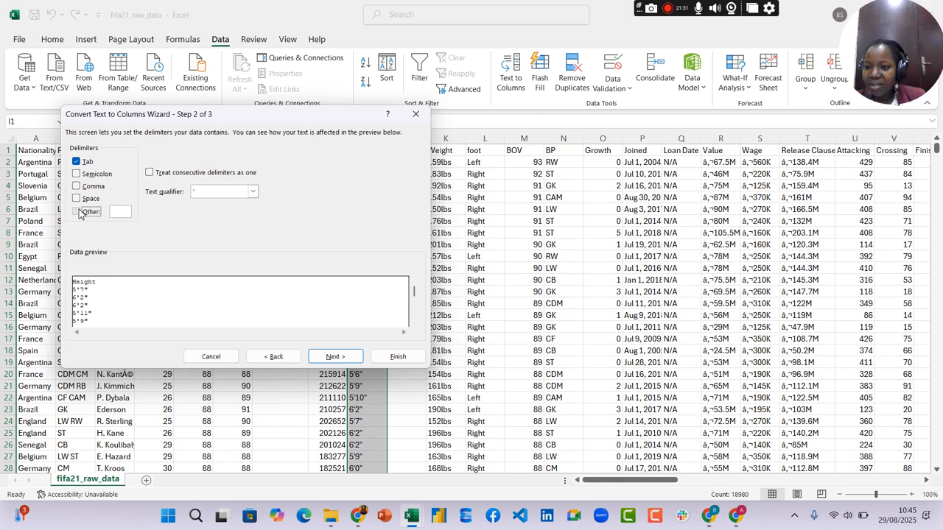
pyautogui.click(76, 162)
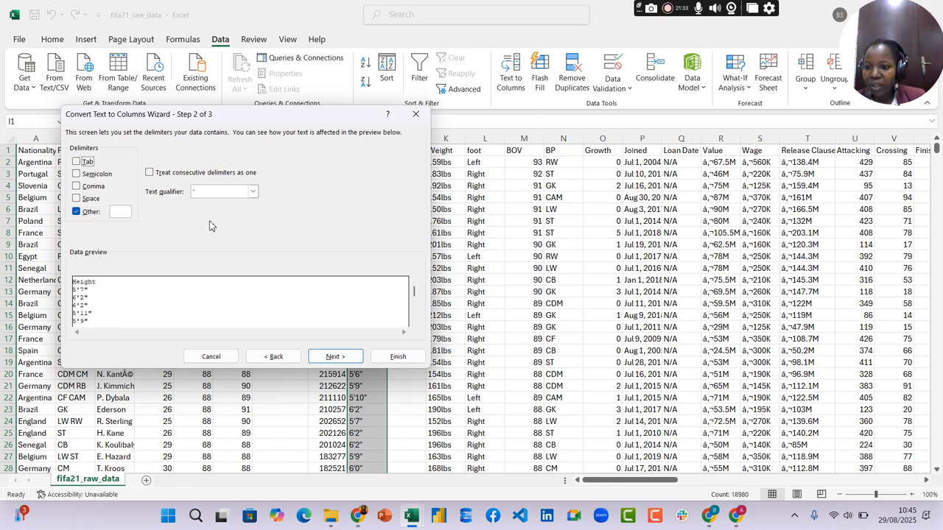
# - Enter a single quote (') as the custom delimiter for splitting the heights, keeping the single-quote text qualifier
pyautogui.click(209, 196)
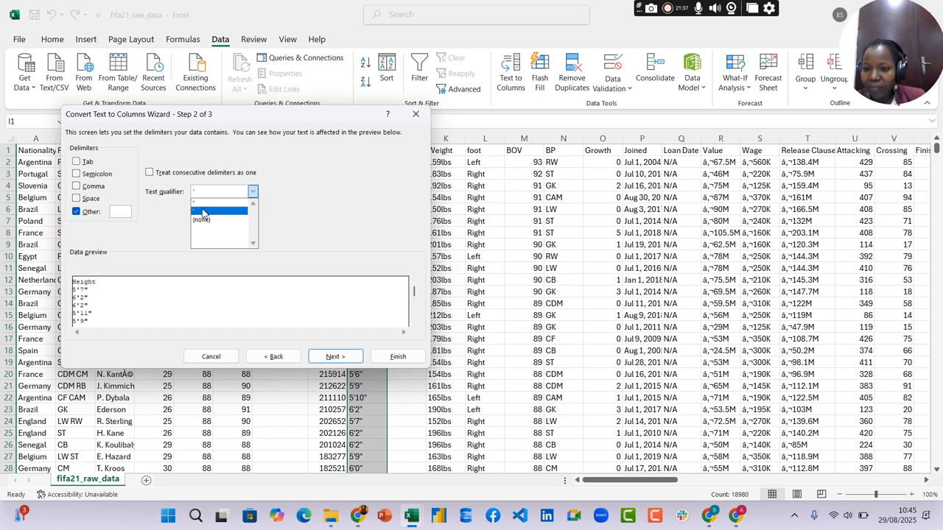
pyautogui.click(203, 213)
pyautogui.click(345, 358)
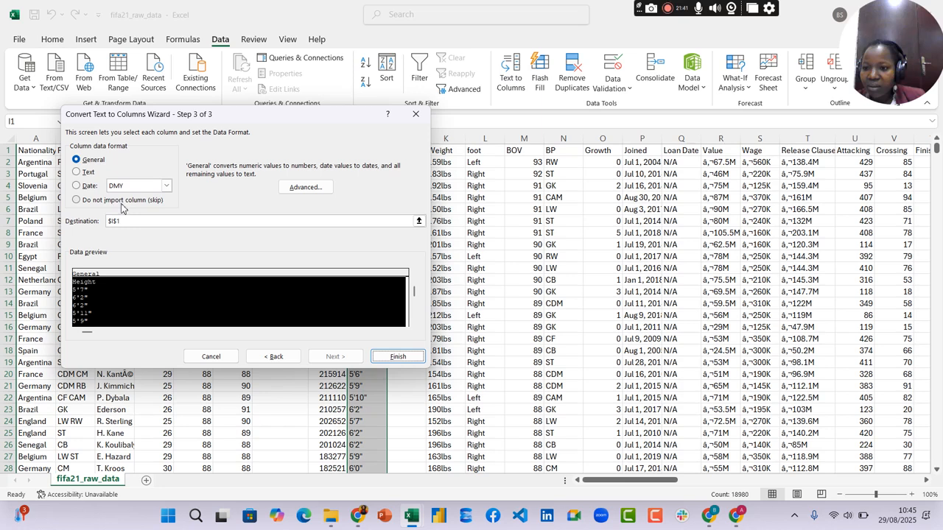
pyautogui.click(275, 355)
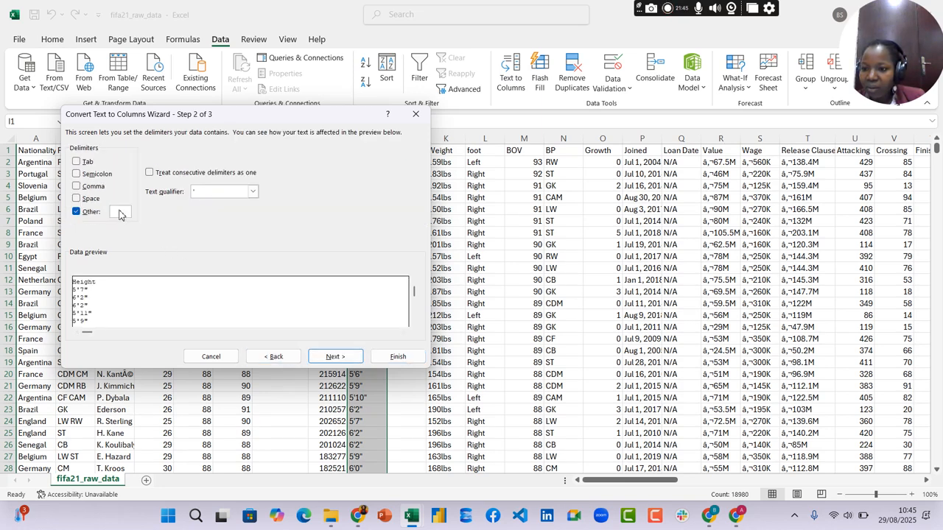
pyautogui.write("'")
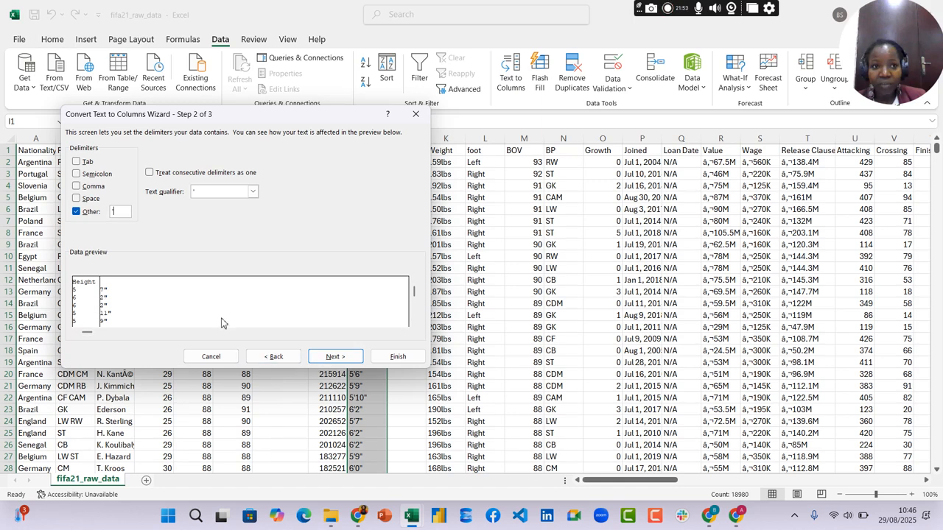
# - Complete the Height split with the General data format and destination $I$1, and check the resulting inches column
pyautogui.click(322, 358)
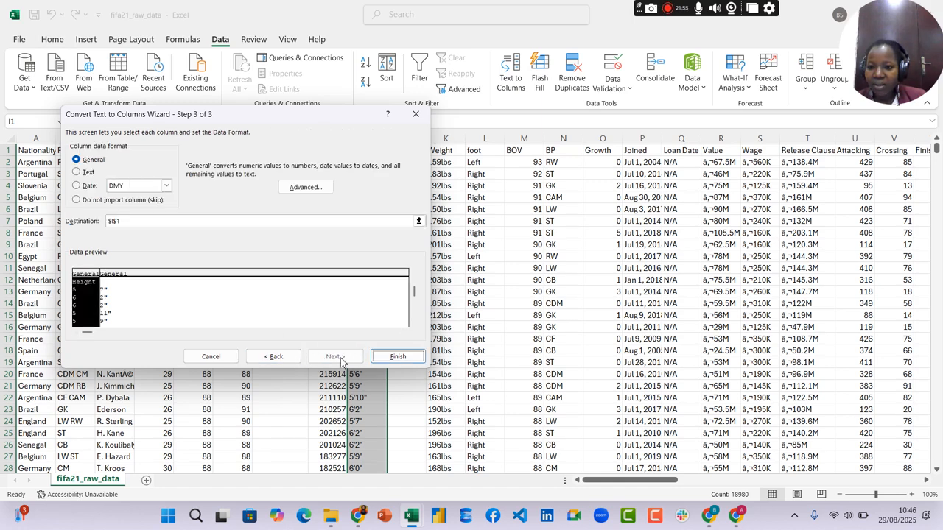
pyautogui.click(397, 358)
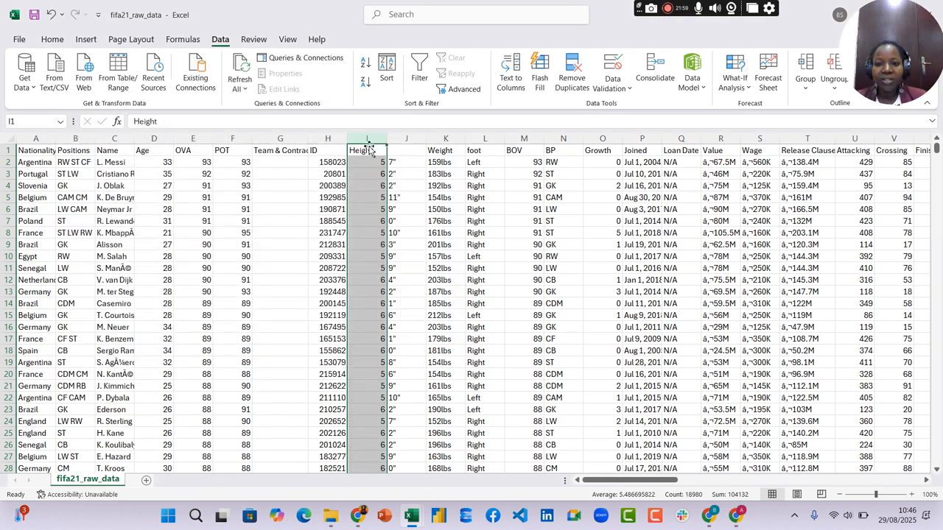
pyautogui.click(413, 140)
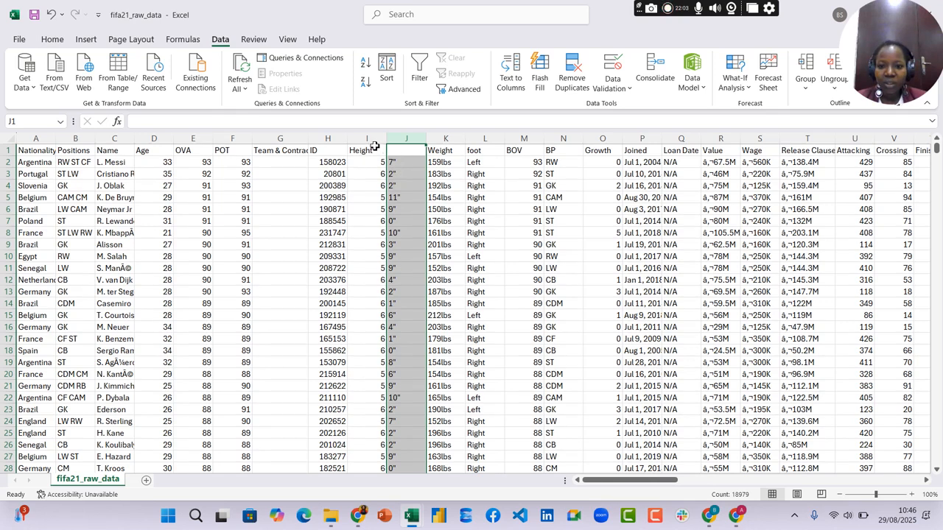
pyautogui.click(408, 177)
pyautogui.click(406, 140)
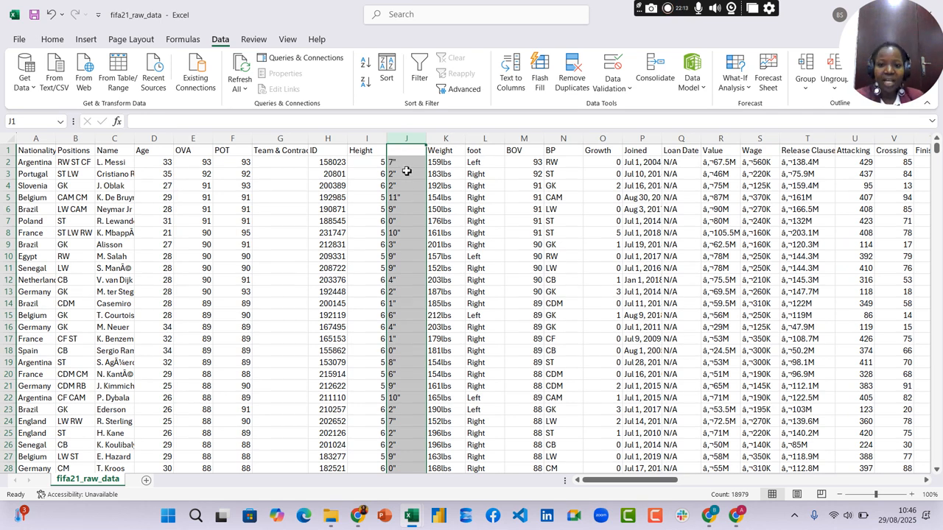
# - Remove the double-quote inch marks (") from the inches column by replacing every occurrence with nothing
pyautogui.click(407, 167)
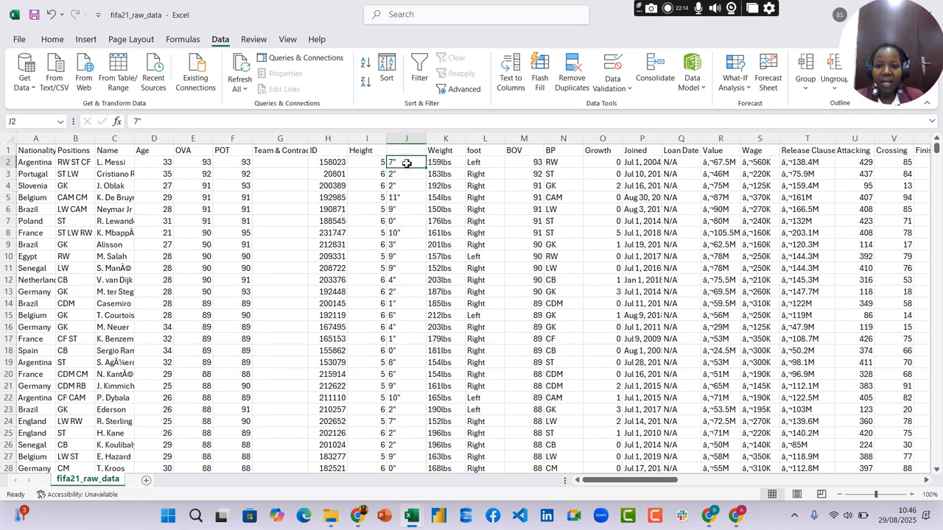
pyautogui.click(149, 120)
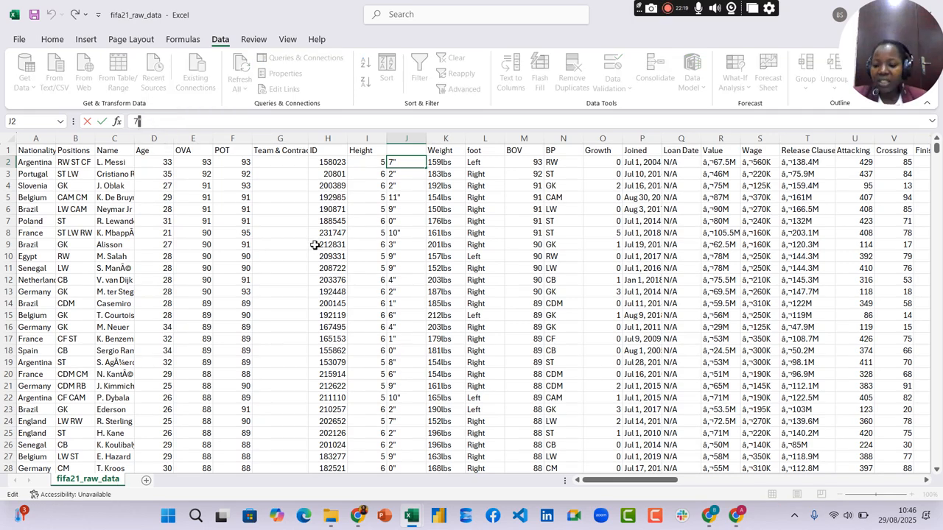
pyautogui.press('Escape')
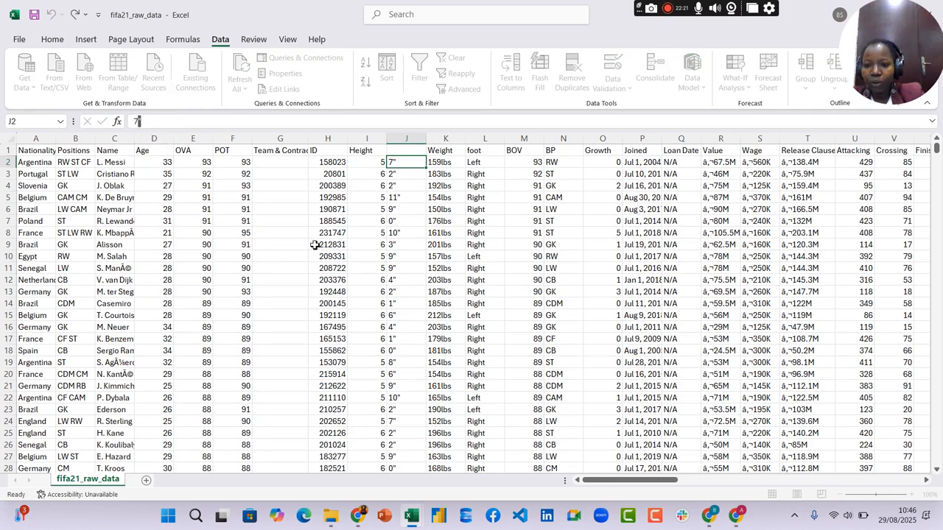
pyautogui.hotkey('ctrl', 'h')
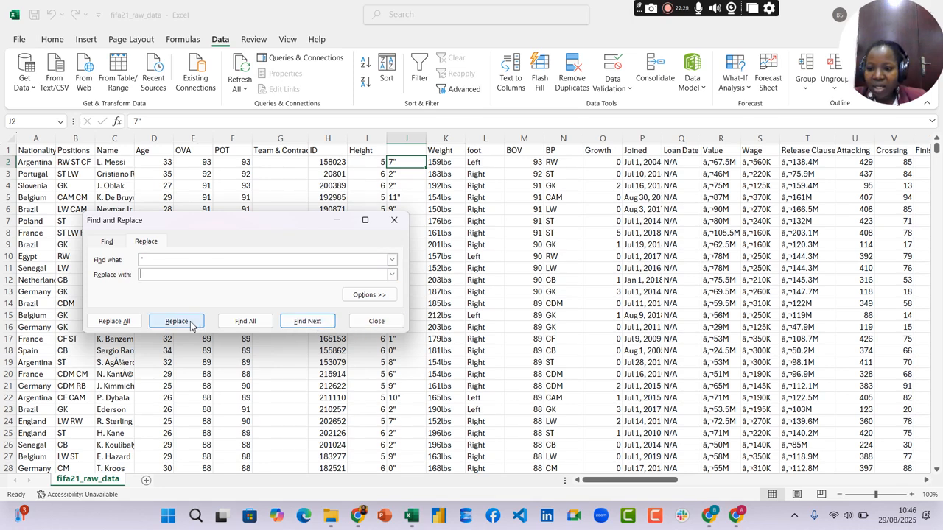
pyautogui.click(120, 325)
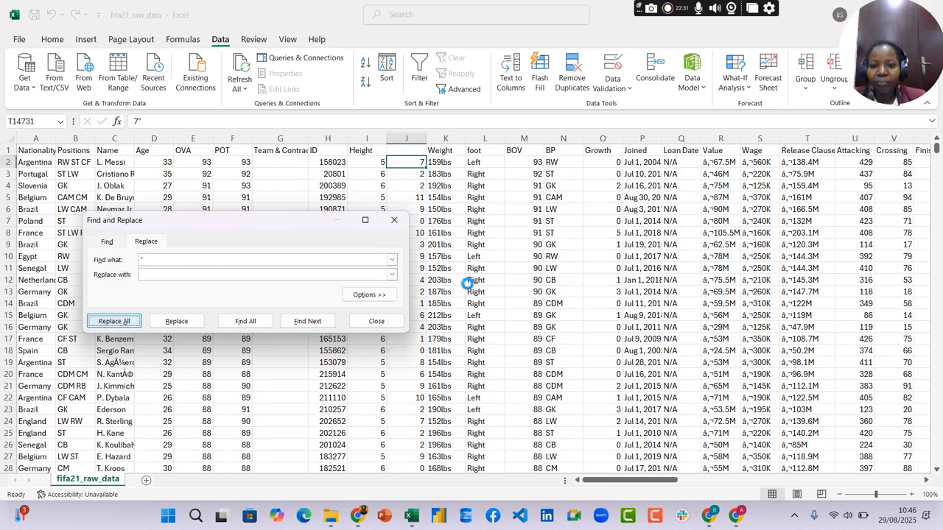
pyautogui.click(476, 290)
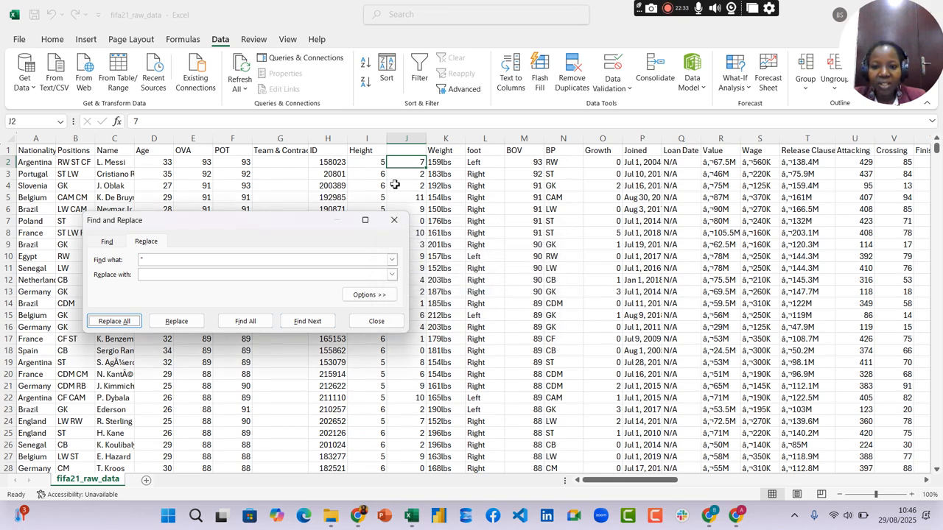
pyautogui.click(394, 221)
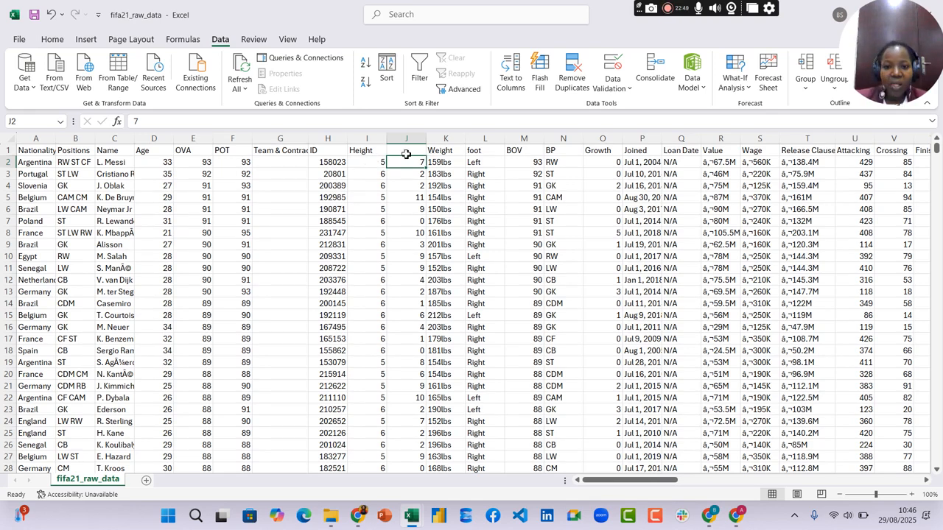
# - Switch to Chrome and search Google in a new tab for "how many foot makes a cm"
pyautogui.click(366, 166)
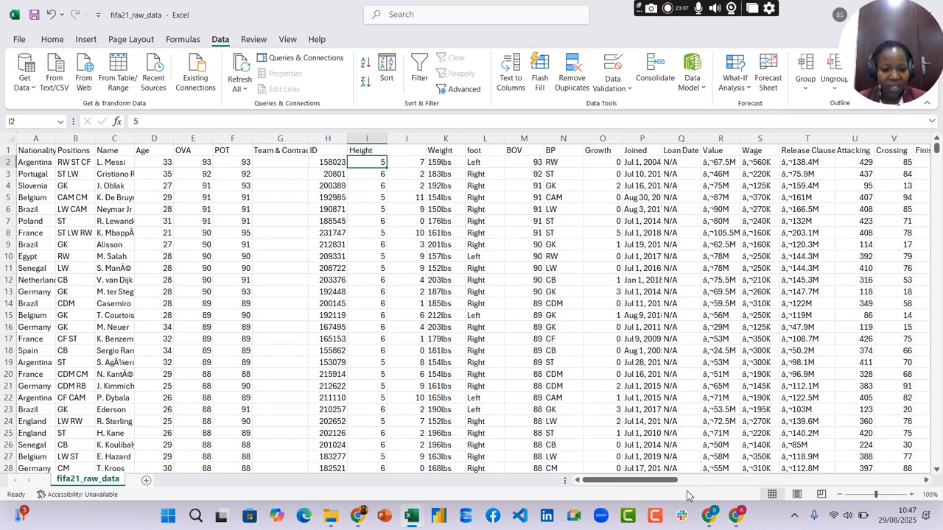
pyautogui.click(357, 516)
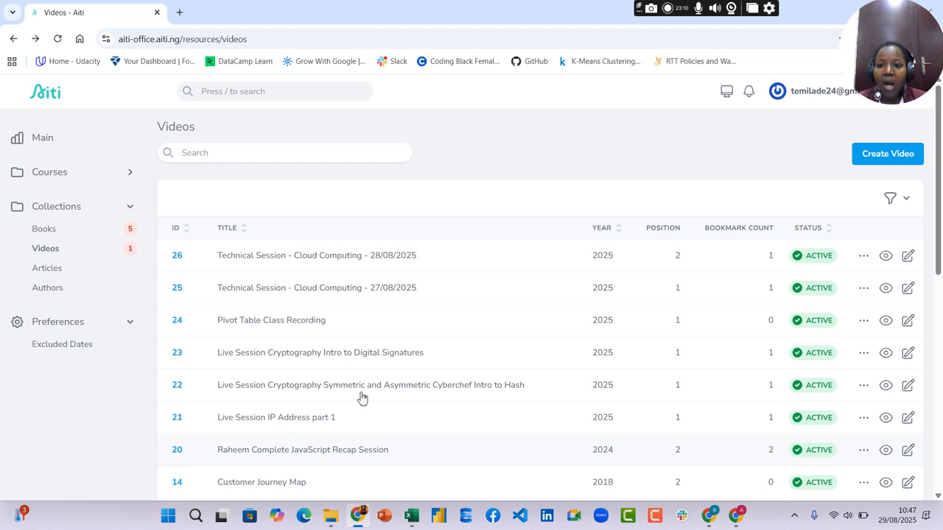
pyautogui.click(179, 12)
pyautogui.click(192, 36)
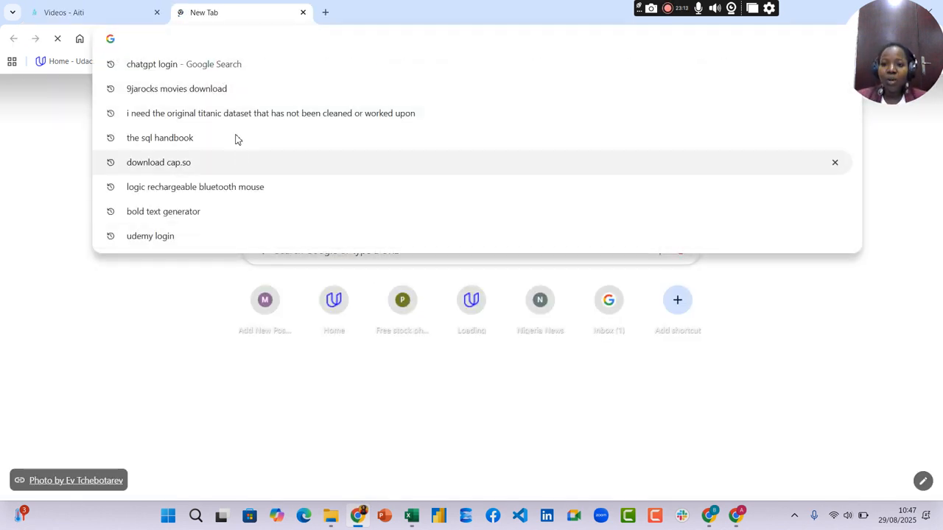
pyautogui.write('ho ]')
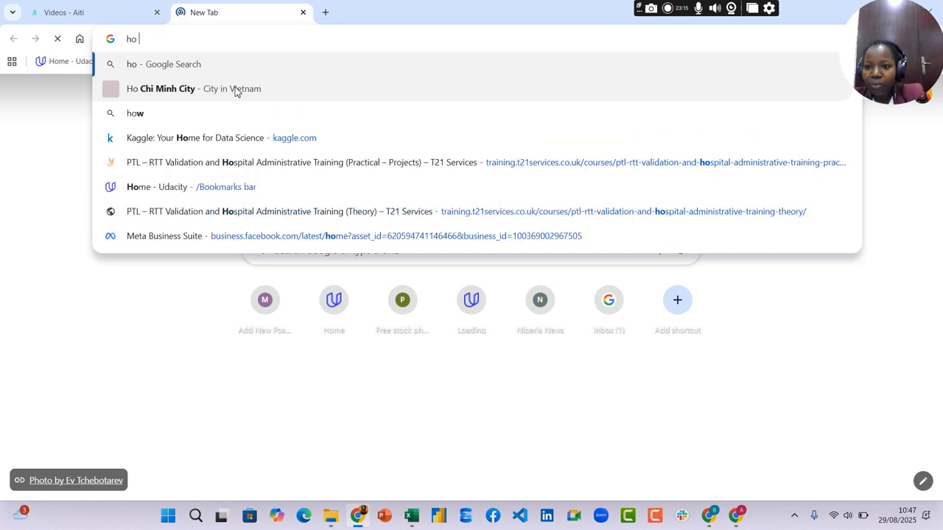
pyautogui.press('BackSpace')
pyautogui.press('BackSpace')
pyautogui.write('w')
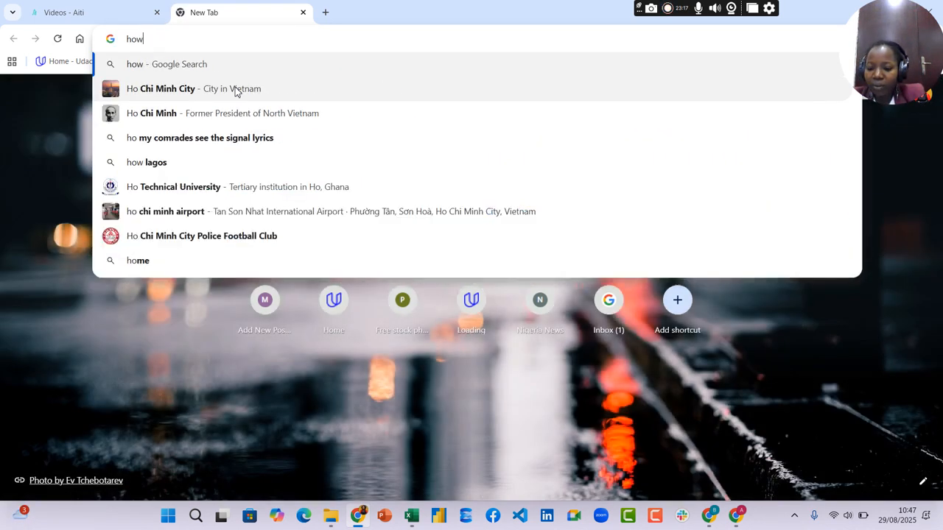
pyautogui.write(' mny')
pyautogui.press('BackSpace')
pyautogui.press('BackSpace')
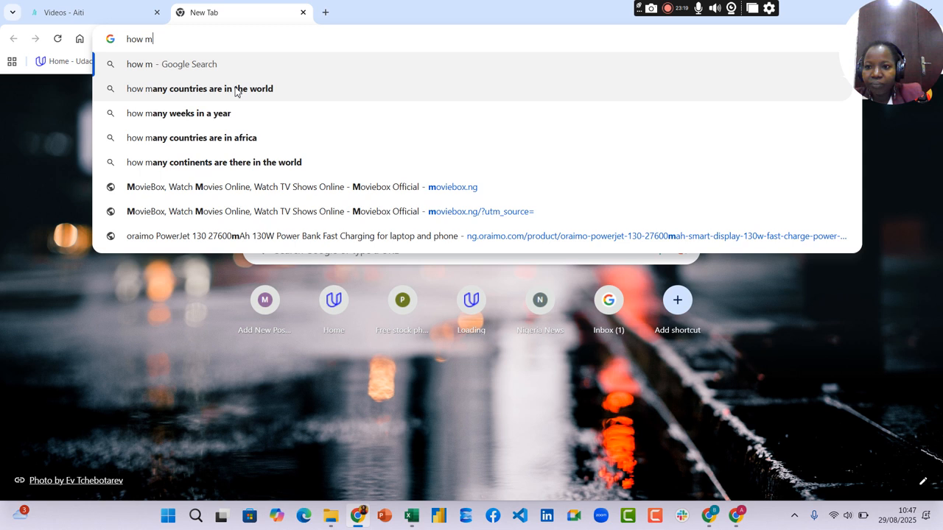
pyautogui.write('any foo')
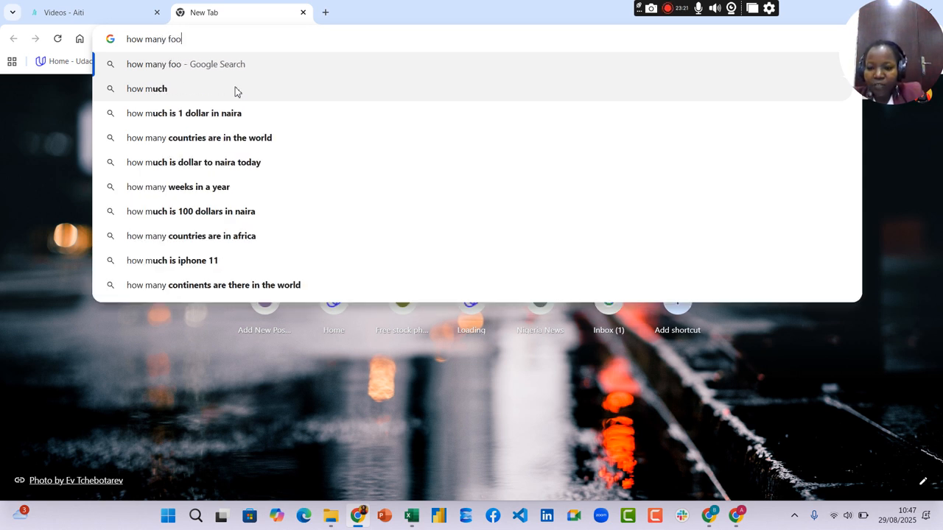
pyautogui.write('t makes a cm')
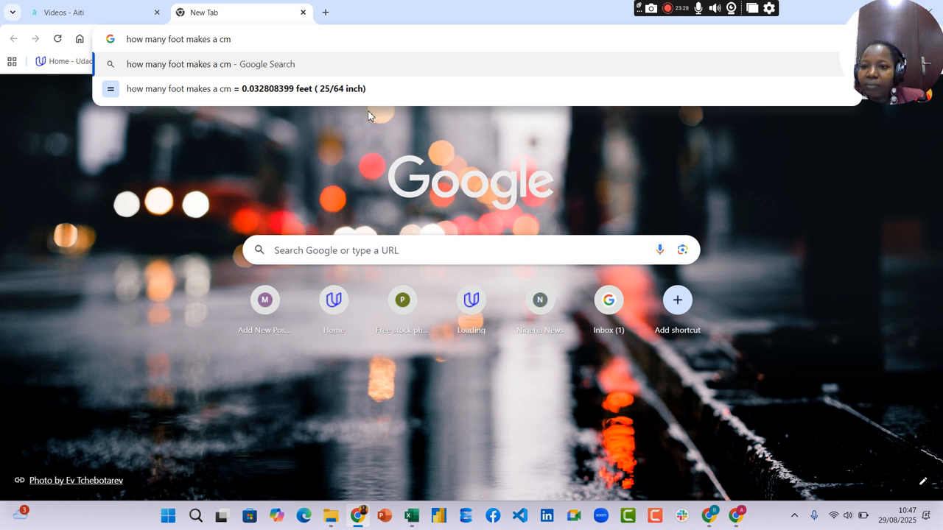
pyautogui.click(279, 70)
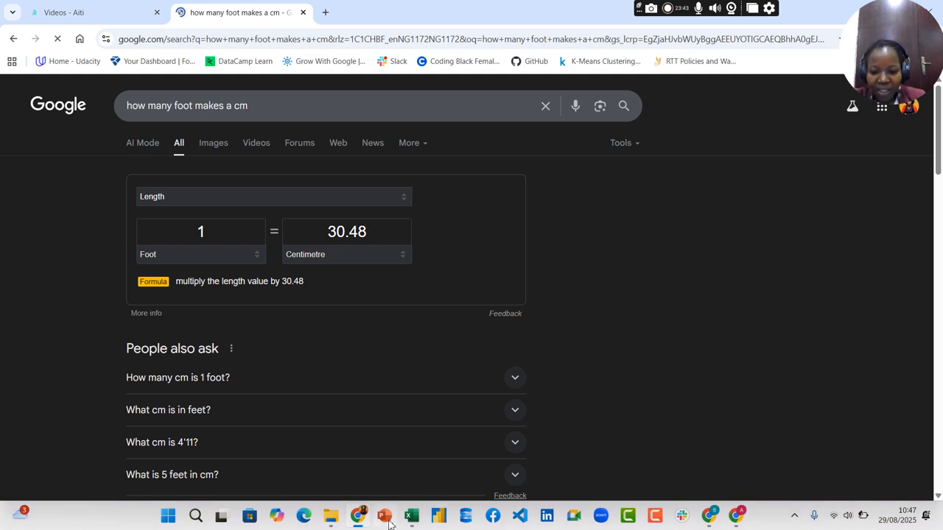
# - Return to the fifa21_raw_data workbook in Excel and insert an empty column directly before the Weight column
pyautogui.moveTo(412, 514)
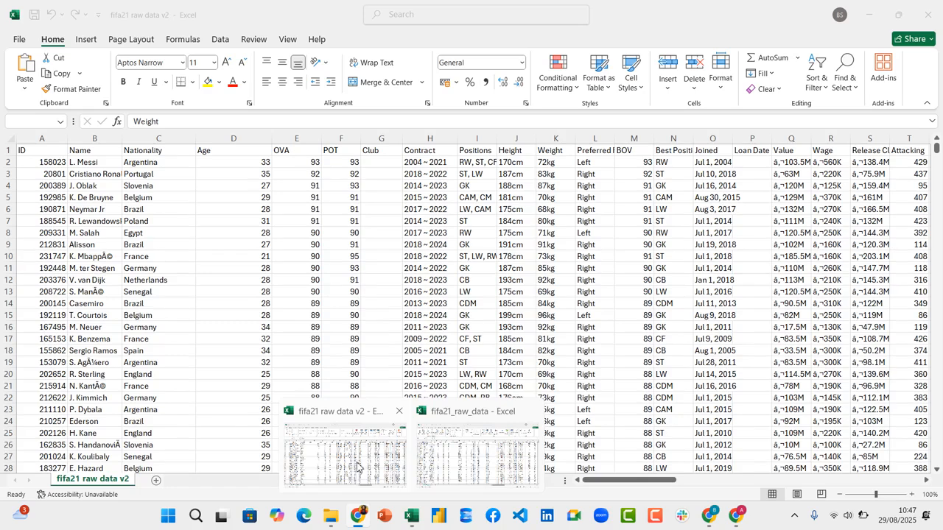
pyautogui.moveTo(431, 466)
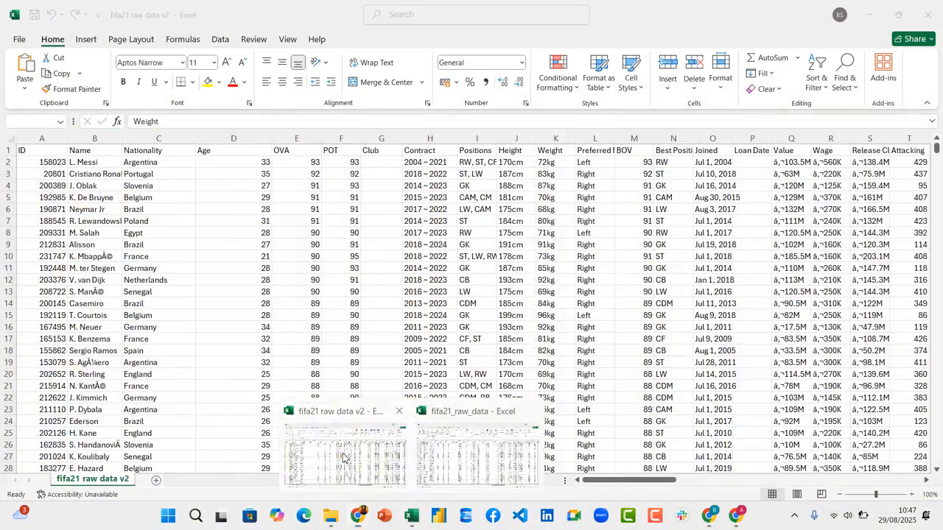
pyautogui.click(343, 454)
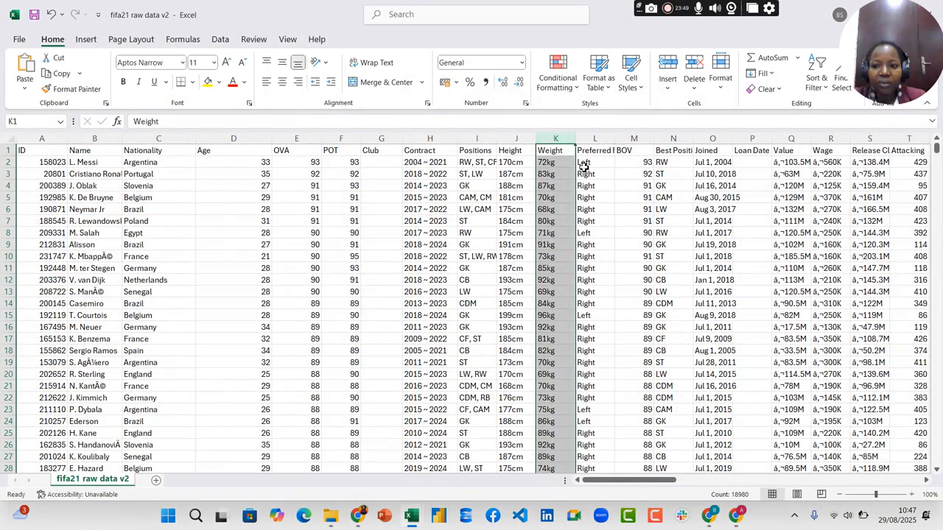
pyautogui.moveTo(413, 520)
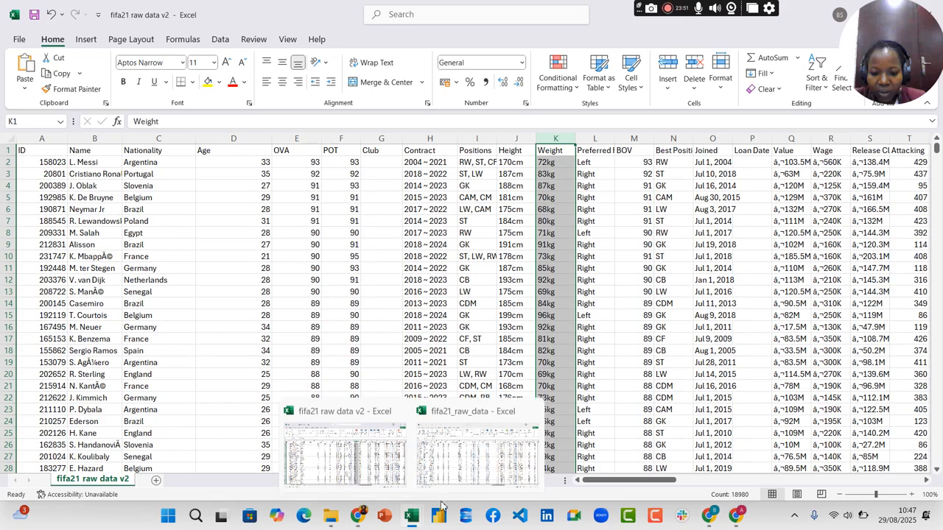
pyautogui.click(457, 467)
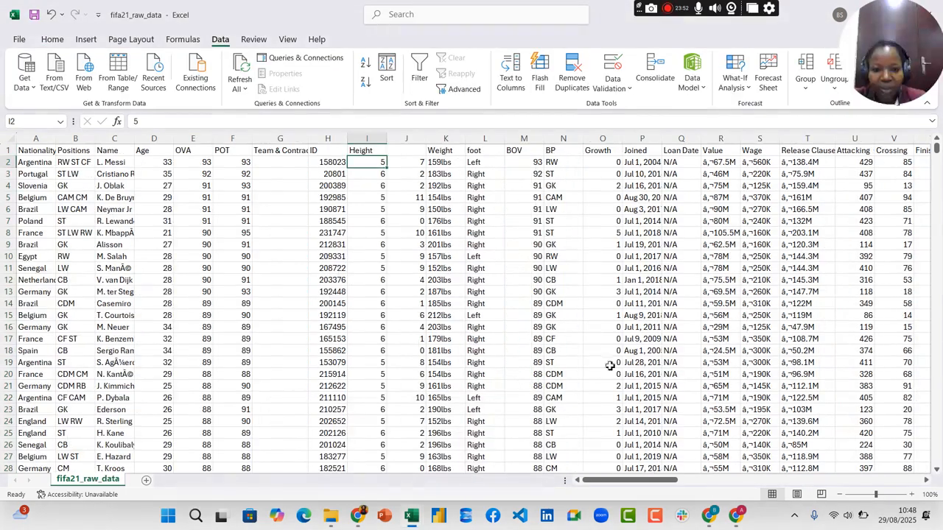
pyautogui.click(453, 139)
pyautogui.rightClick(454, 139)
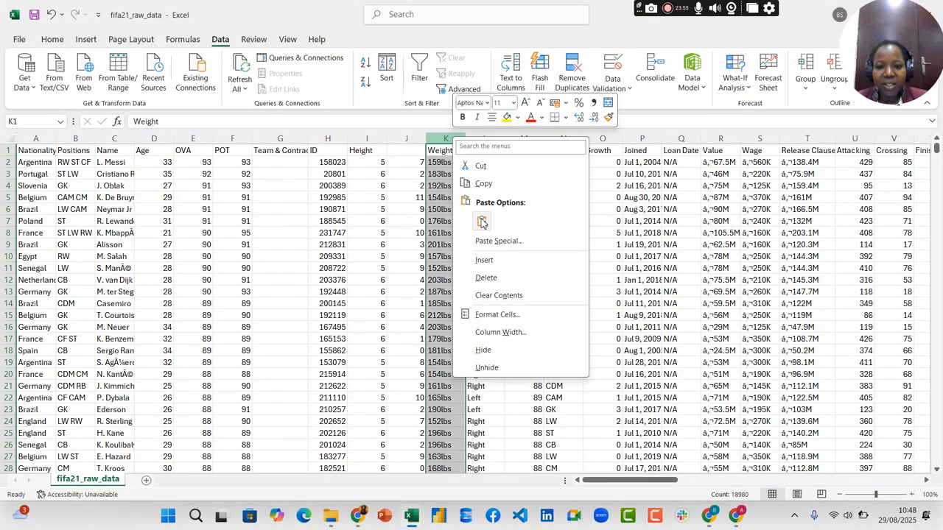
pyautogui.click(497, 260)
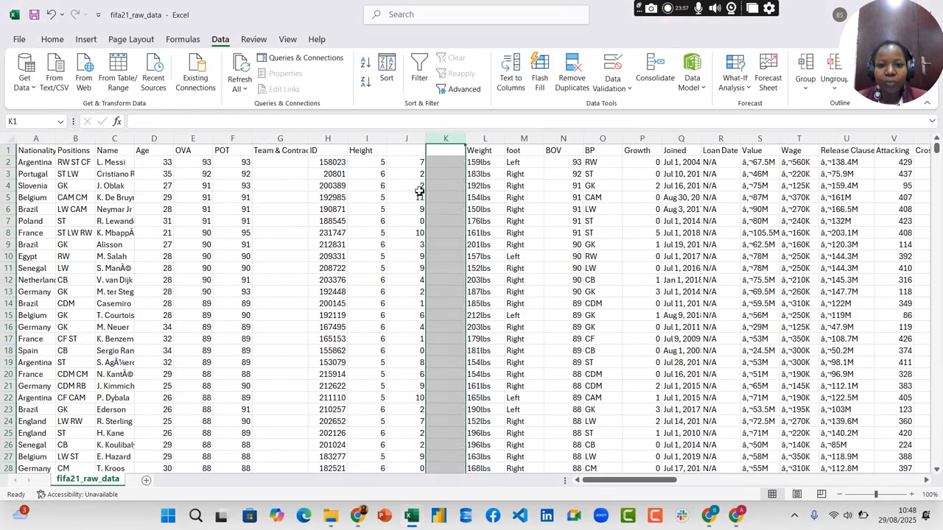
# - Enter the header "Height (cm)" in cell K1 of the new column
pyautogui.click(456, 150)
pyautogui.write('Height in')
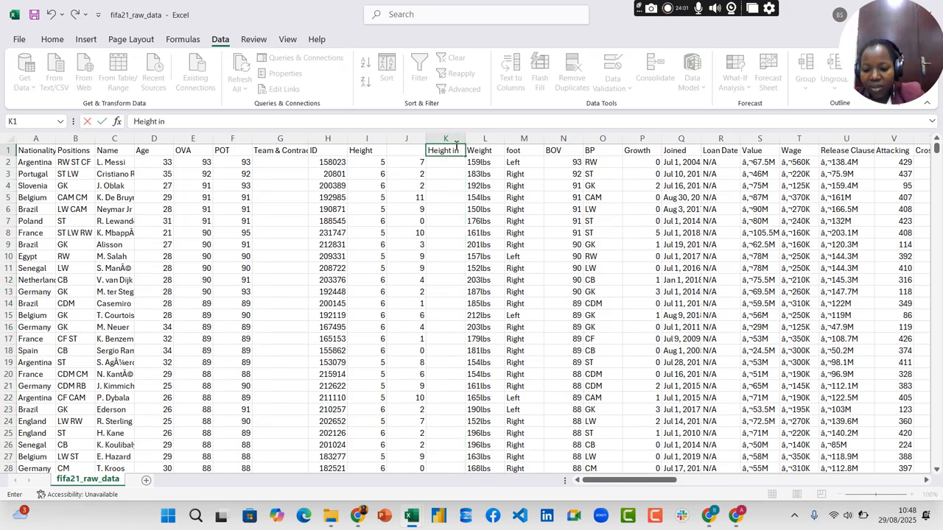
pyautogui.write(' cm')
pyautogui.press('BackSpace')
pyautogui.press('BackSpace')
pyautogui.press('BackSpace')
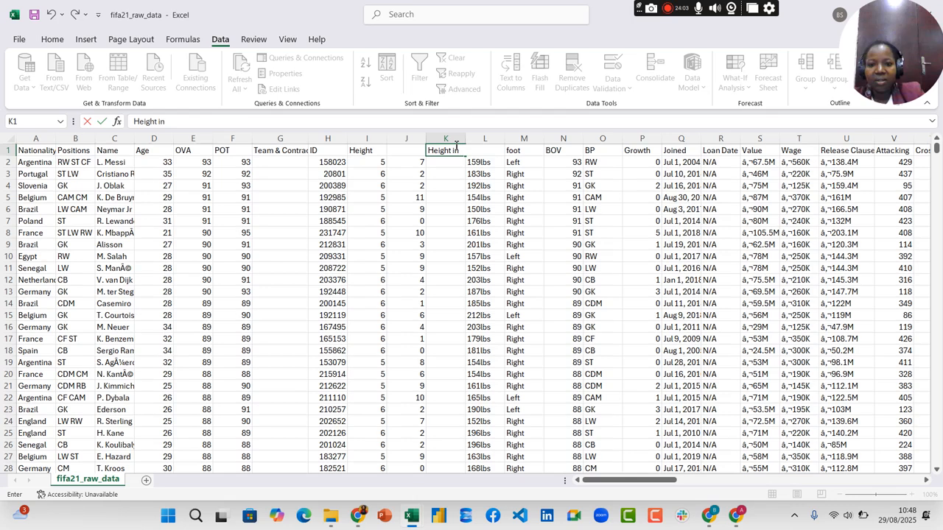
pyautogui.write('(cm')
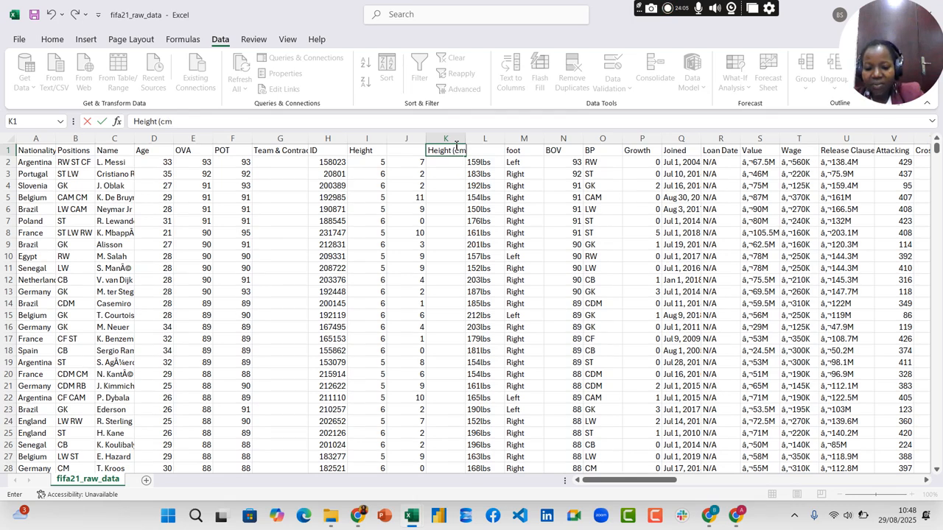
pyautogui.write(')')
pyautogui.press('Return')
# - Begin a formula in K2 that multiplies the feet value in I2 by 30.48, checking the factor in Chrome
pyautogui.click(374, 162)
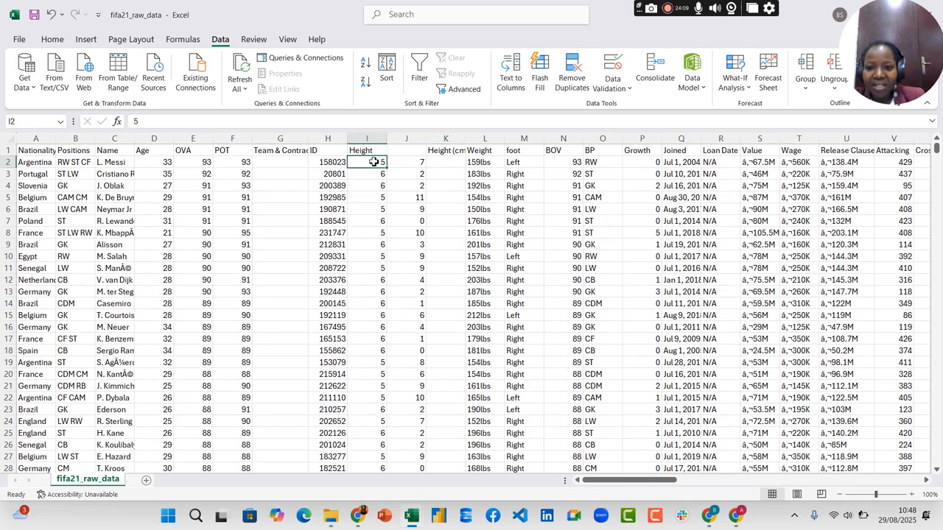
pyautogui.click(451, 164)
pyautogui.write('=')
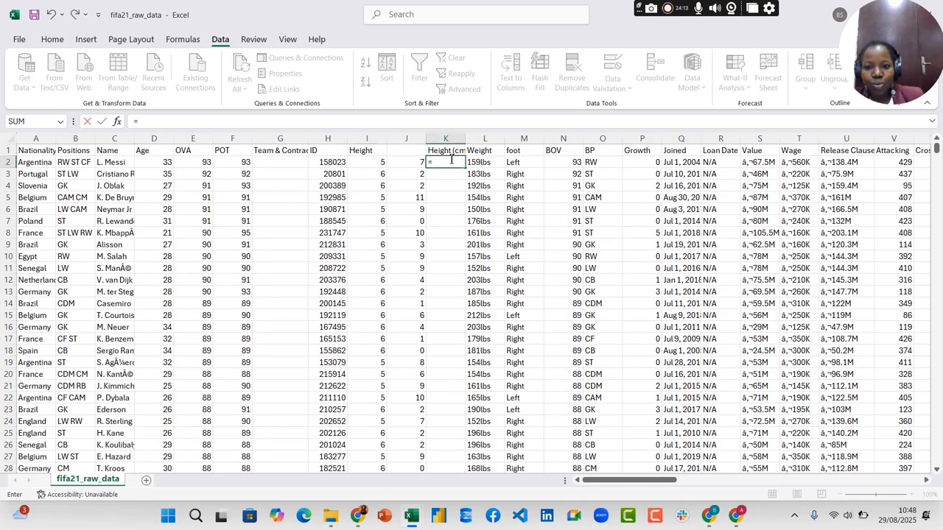
pyautogui.click(377, 163)
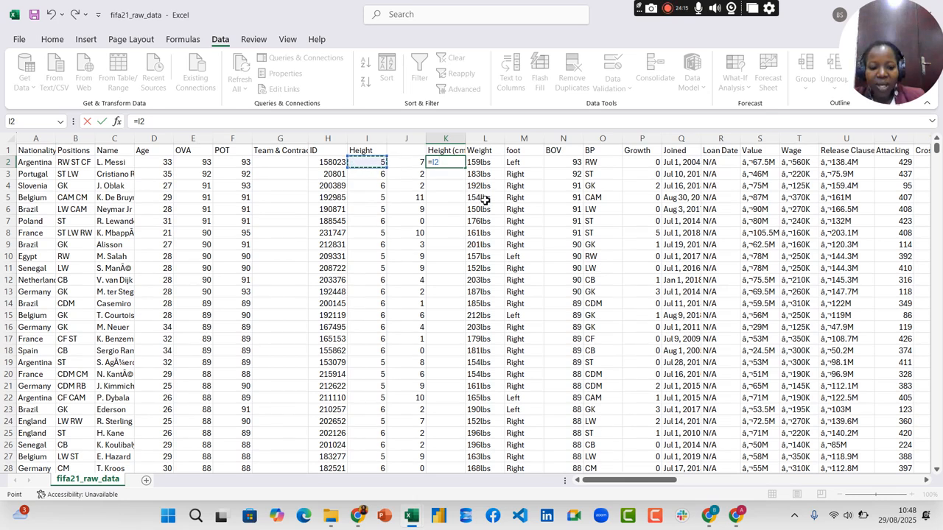
pyautogui.write('*')
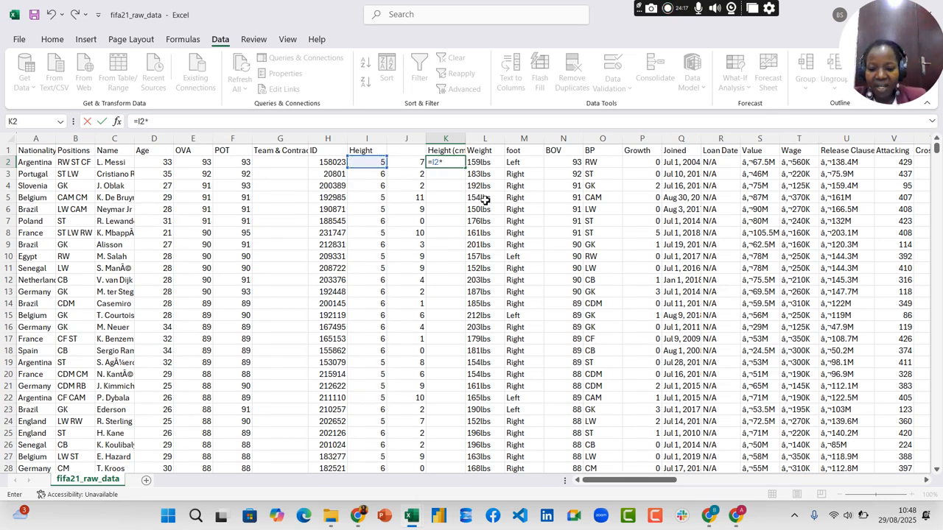
pyautogui.write('30.')
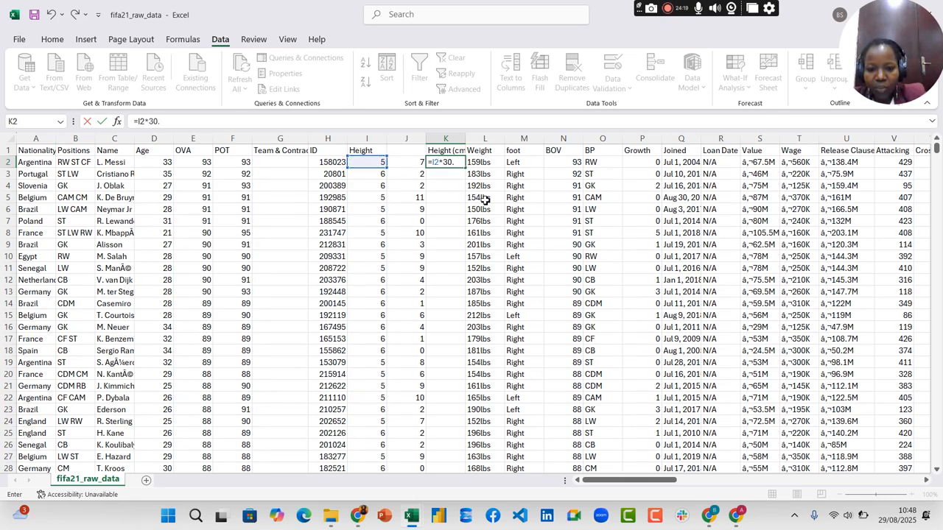
pyautogui.click(365, 518)
pyautogui.click(359, 516)
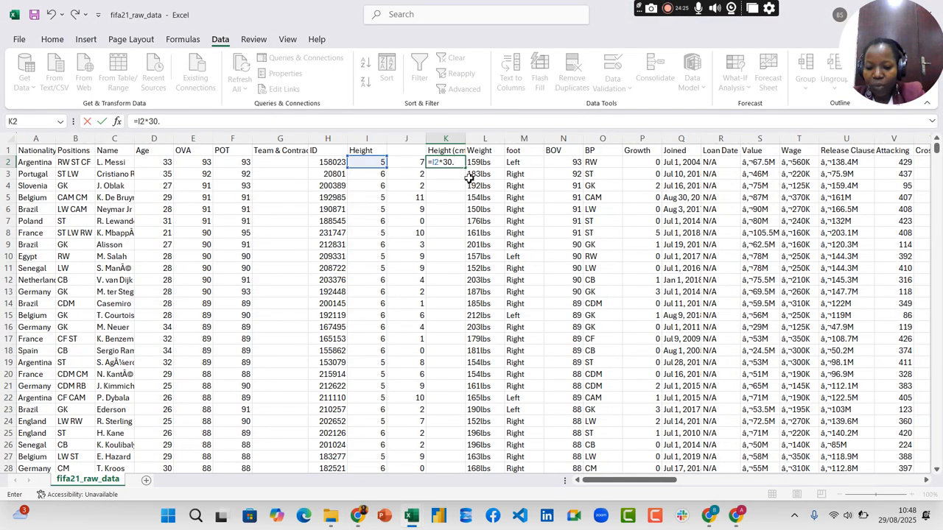
pyautogui.write(')')
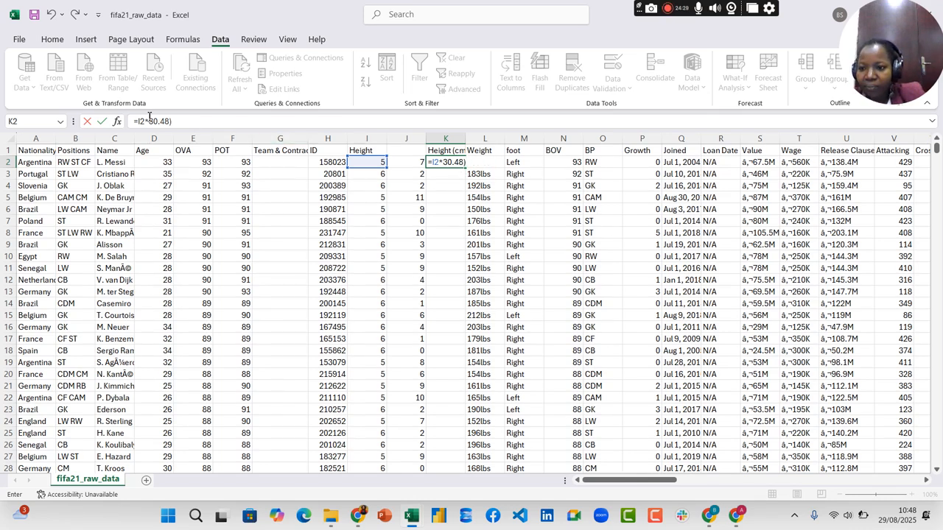
# - Enclose the I2*30.48 term in parentheses and add a second parenthesised term starting with the inches cell J2
pyautogui.click(141, 123)
pyautogui.write('(')
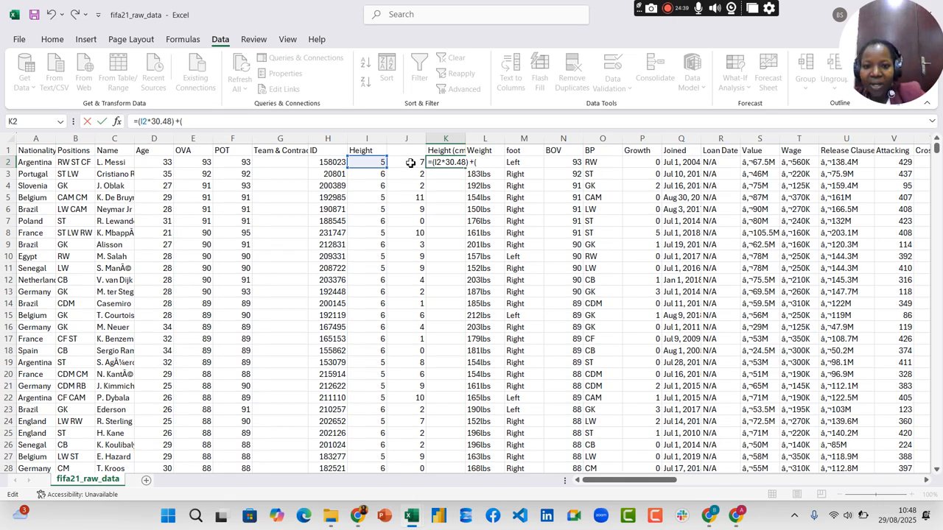
pyautogui.write('(')
pyautogui.click(411, 163)
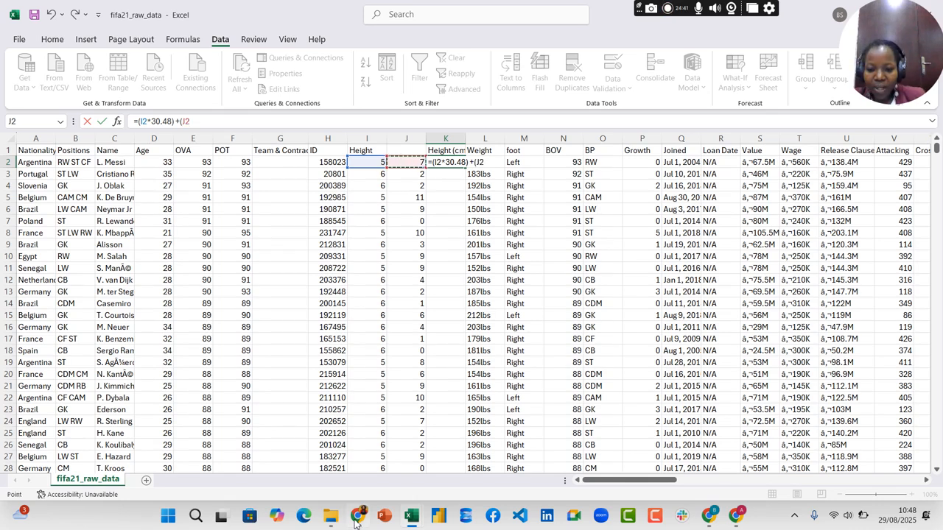
# - Switch to Chrome, search Google for "how many inch makes a cm" and decline the AI Mode offer
pyautogui.click(357, 516)
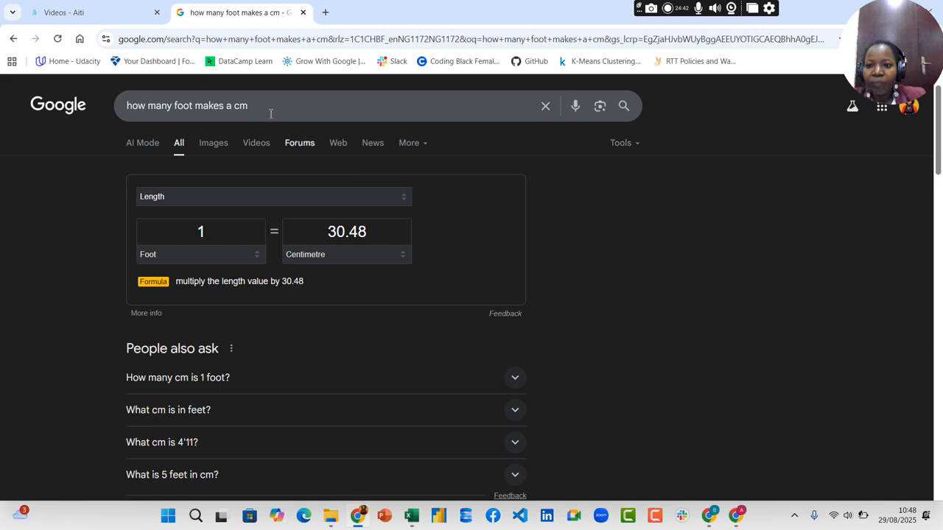
pyautogui.click(194, 105)
pyautogui.press('BackSpace')
pyautogui.press('BackSpace')
pyautogui.press('BackSpace')
pyautogui.press('BackSpace')
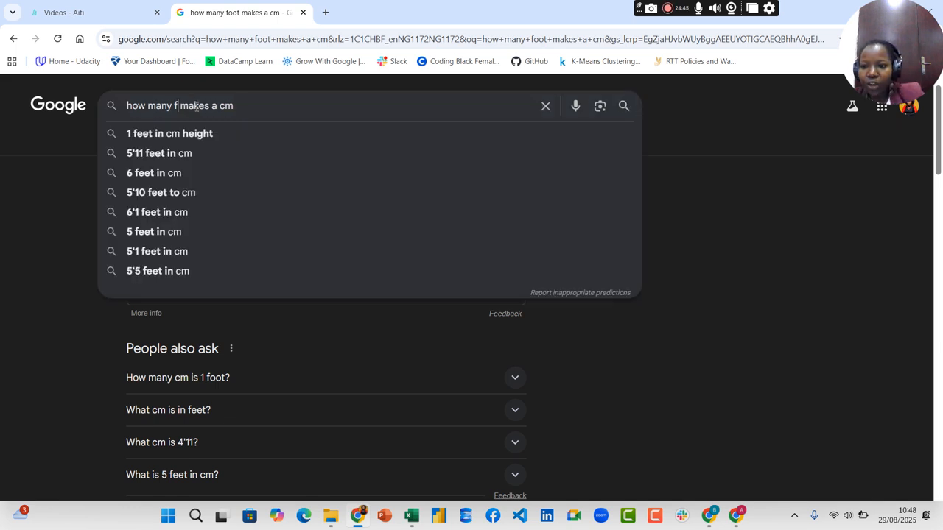
pyautogui.write('inc')
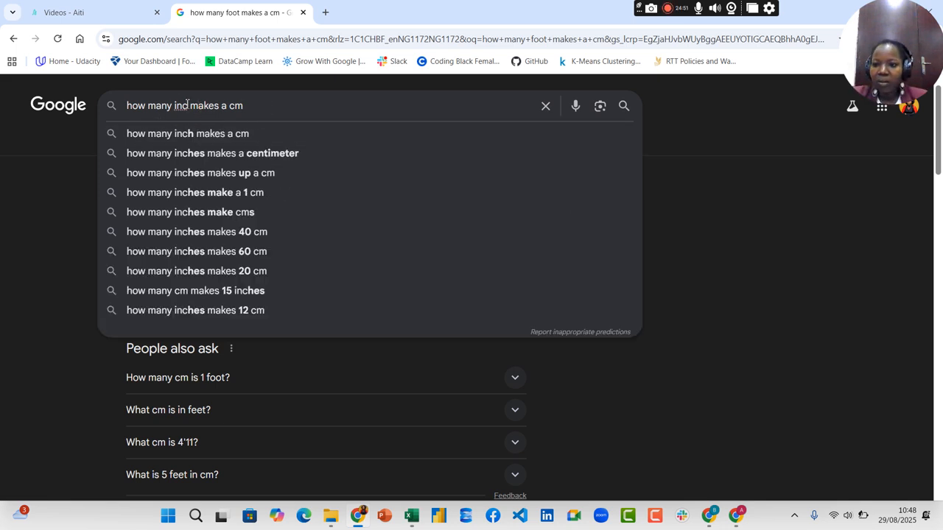
pyautogui.write('h')
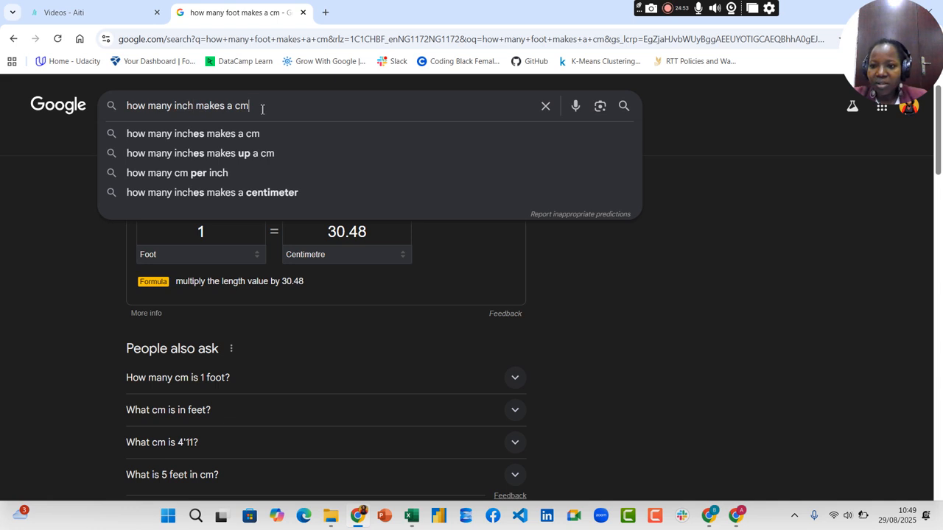
pyautogui.press('Return')
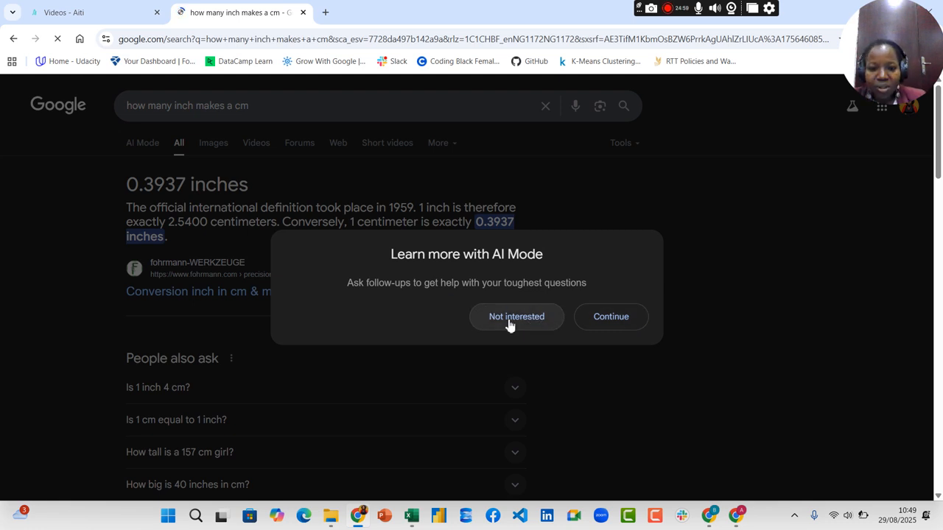
pyautogui.click(549, 326)
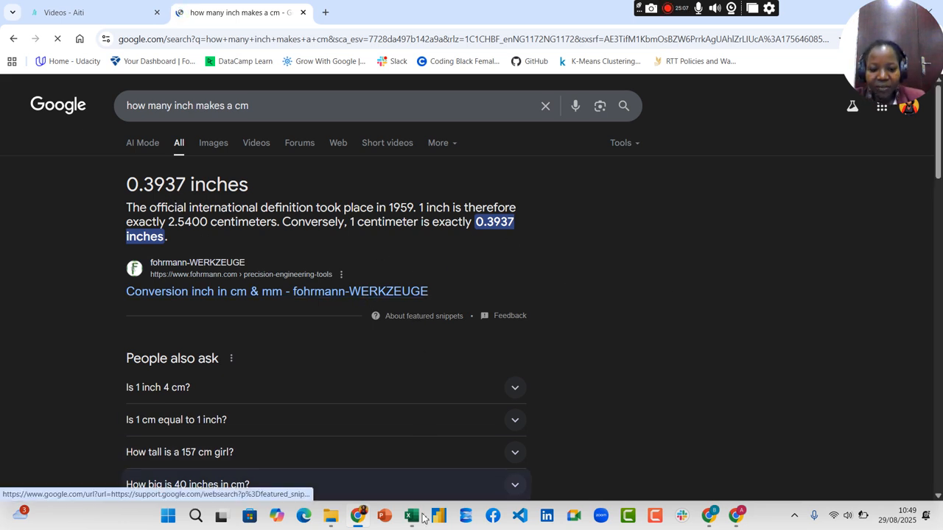
# - Return to the fifa21_raw_data workbook in Excel and complete the K2 formula as =(I2*30.48)+(J2*0.3937)
pyautogui.moveTo(423, 518)
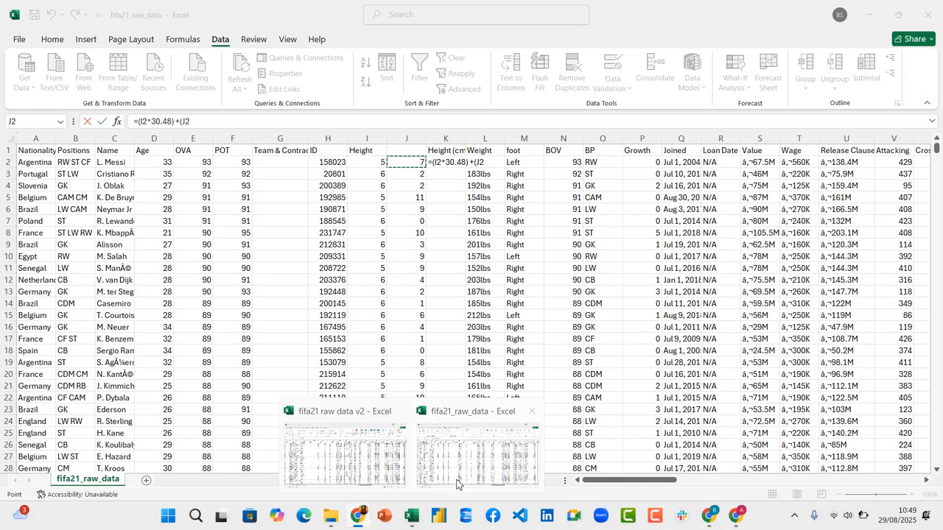
pyautogui.click(457, 472)
pyautogui.click(242, 128)
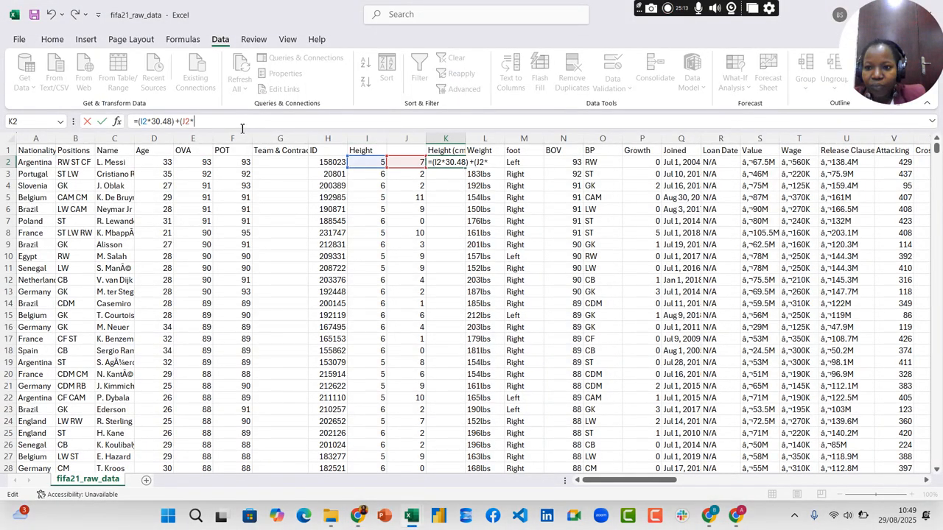
pyautogui.write('0.3937')
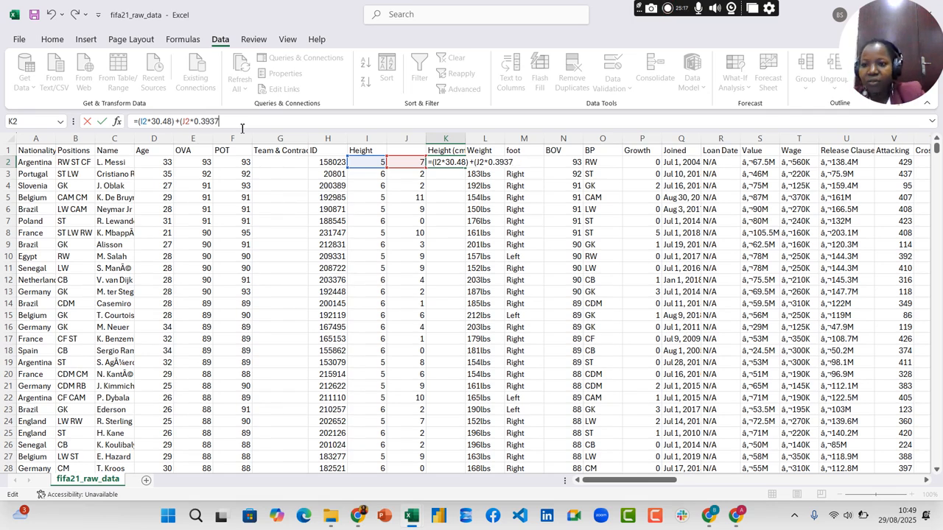
pyautogui.write(')')
pyautogui.press('Return')
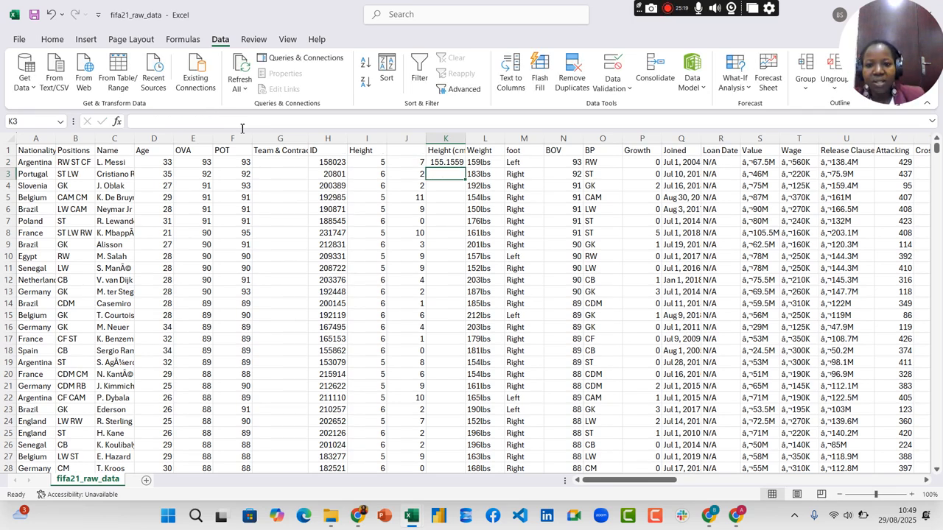
# - Review the K2 formula, then switch to Chrome and search Google for "how many inches makes up a cm"
pyautogui.click(453, 159)
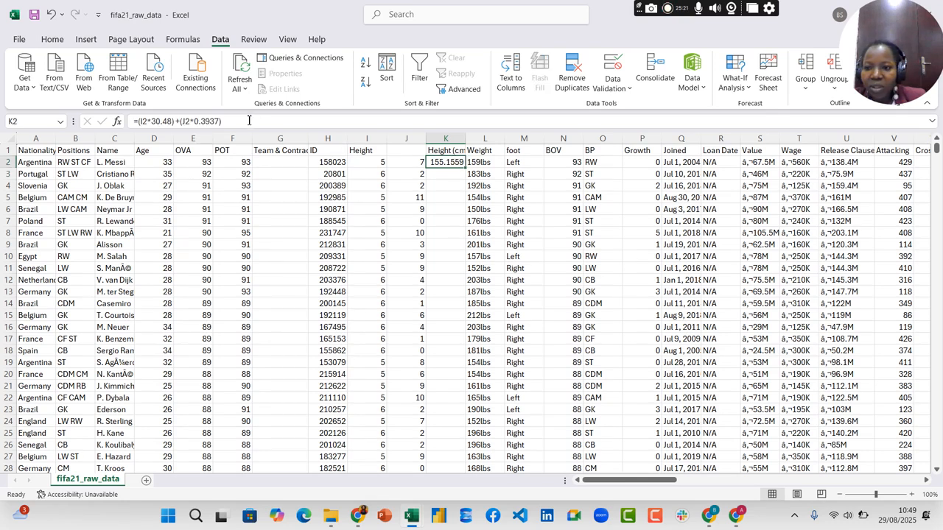
pyautogui.click(357, 515)
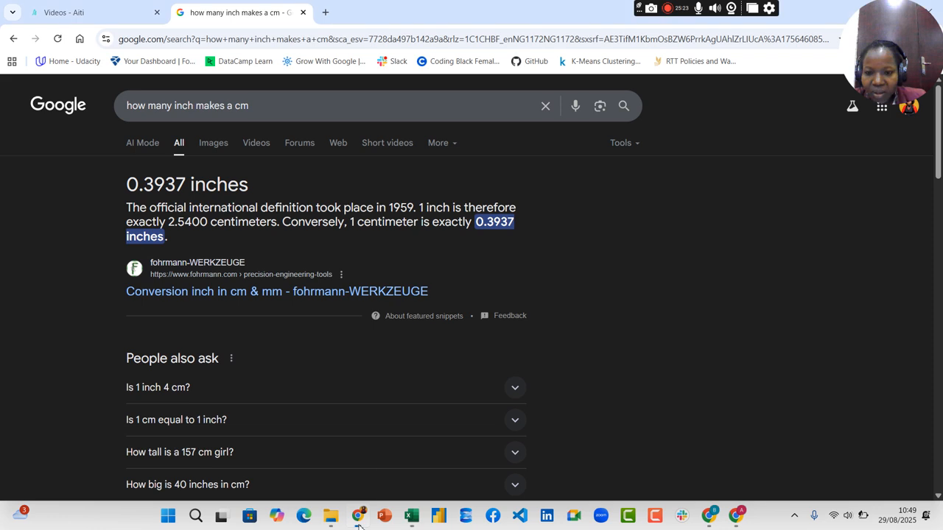
pyautogui.click(196, 108)
pyautogui.write('es')
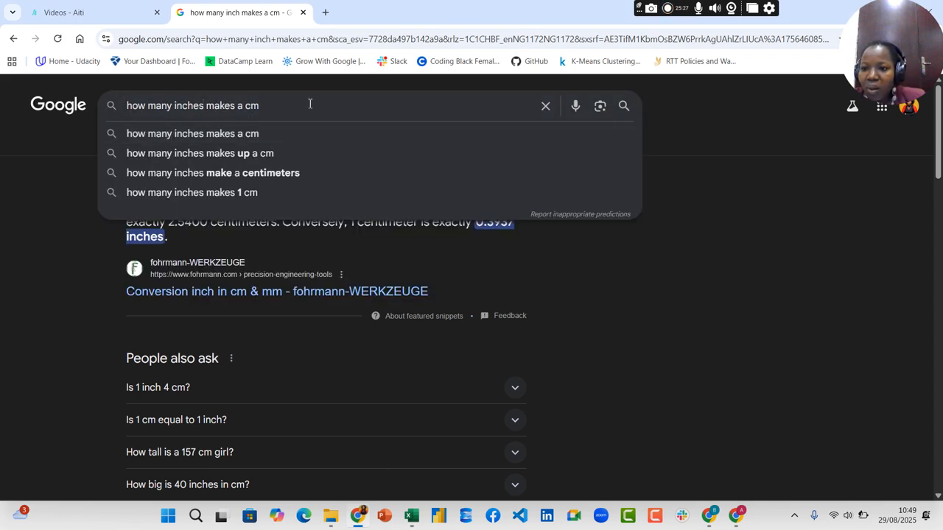
pyautogui.click(262, 152)
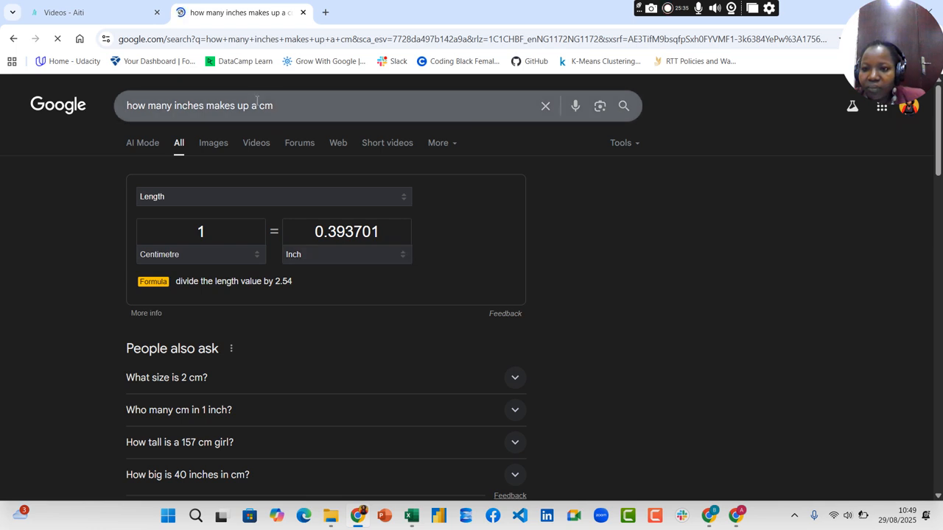
# - Replace the Google query with a search for "1 inches in cm"
pyautogui.tripleClick(159, 118)
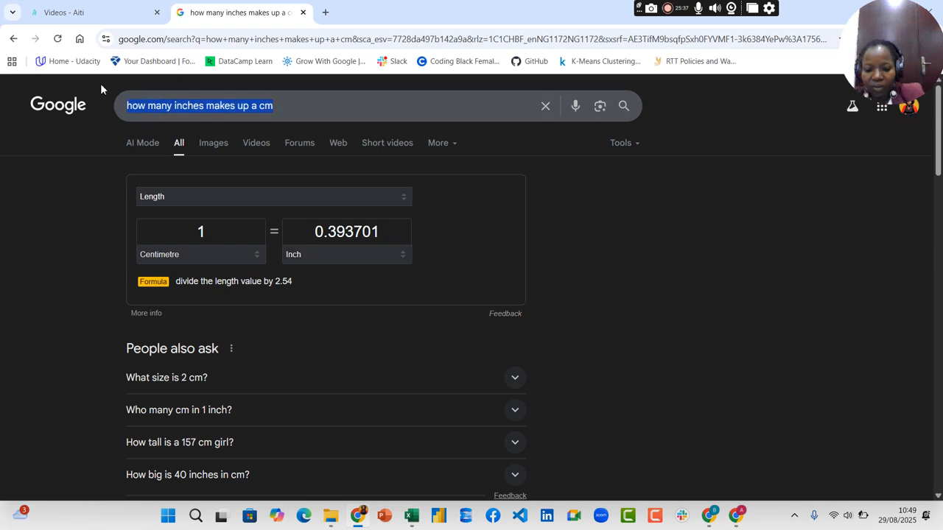
pyautogui.write('1')
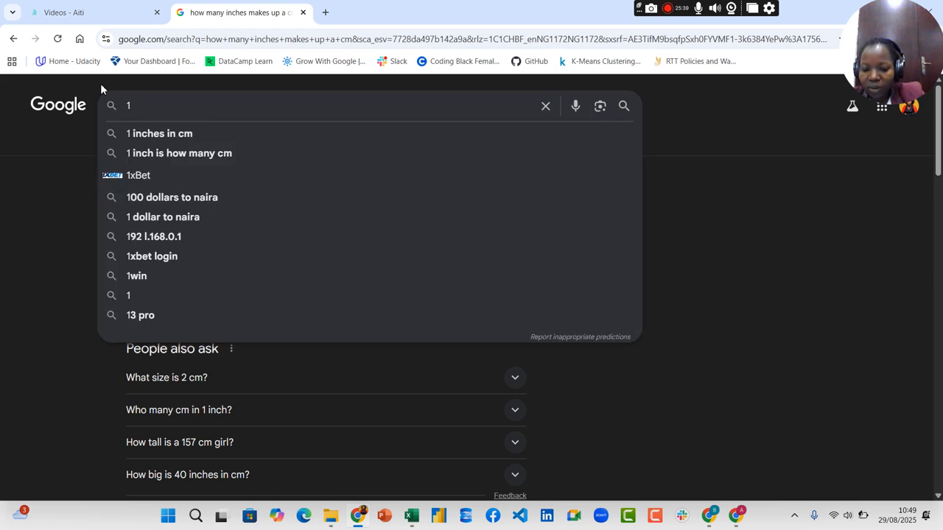
pyautogui.write(' inc')
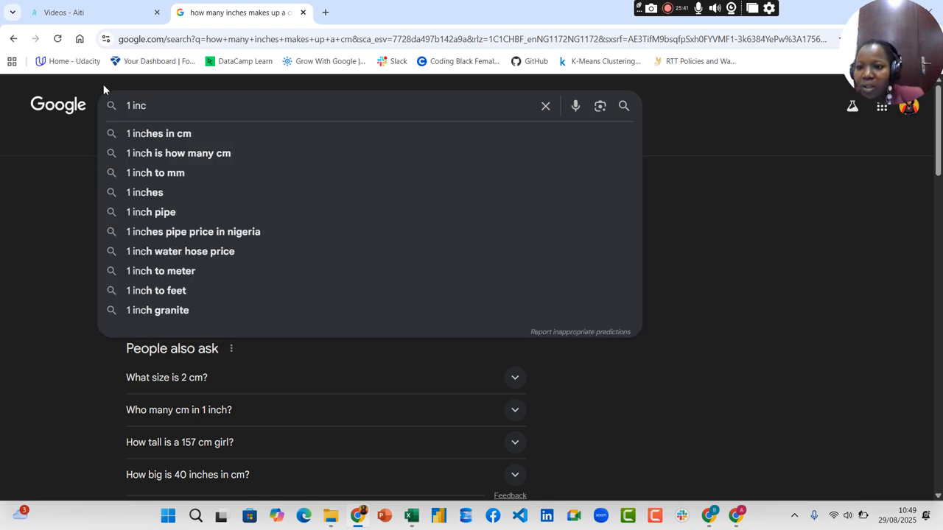
pyautogui.click(137, 136)
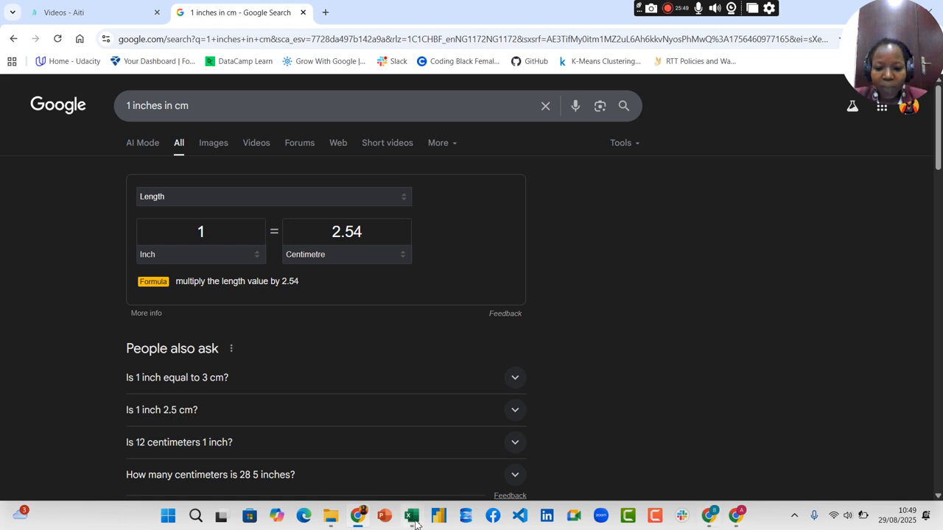
# - Return to the fifa21_raw_data workbook in Excel and change the inches factor in K2 to 2.54, giving =(I2*30.48)+(J2*2.54)
pyautogui.moveTo(415, 523)
pyautogui.click(488, 456)
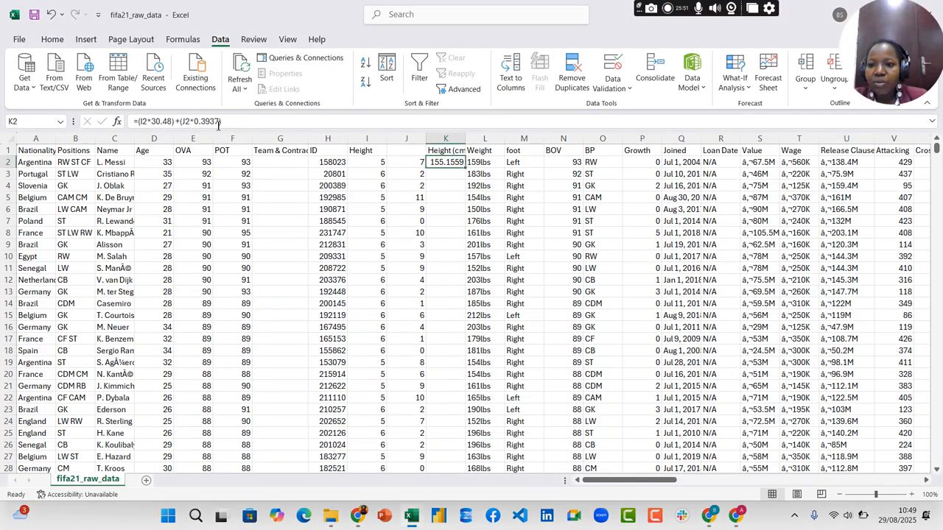
pyautogui.click(223, 120)
pyautogui.press('BackSpace')
pyautogui.press('BackSpace')
pyautogui.press('BackSpace')
pyautogui.press('BackSpace')
pyautogui.press('BackSpace')
pyautogui.press('BackSpace')
pyautogui.write('2.')
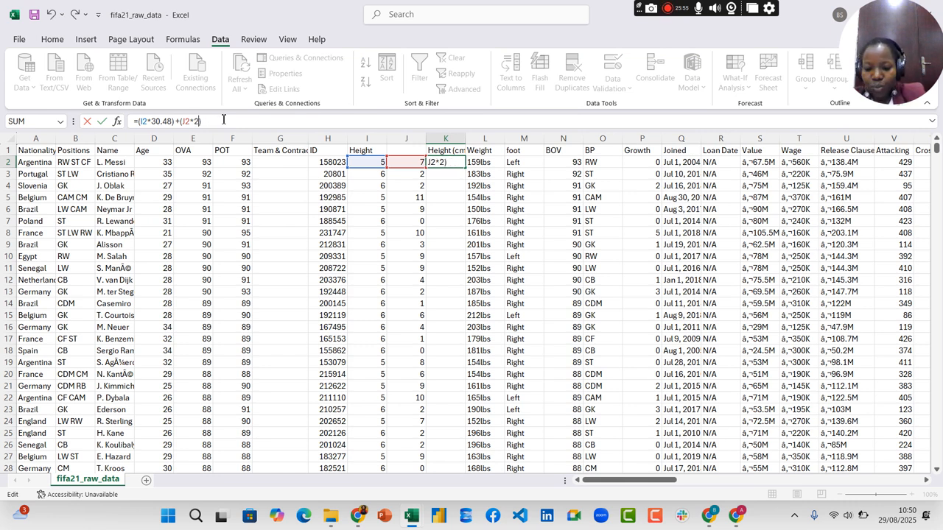
pyautogui.write('54')
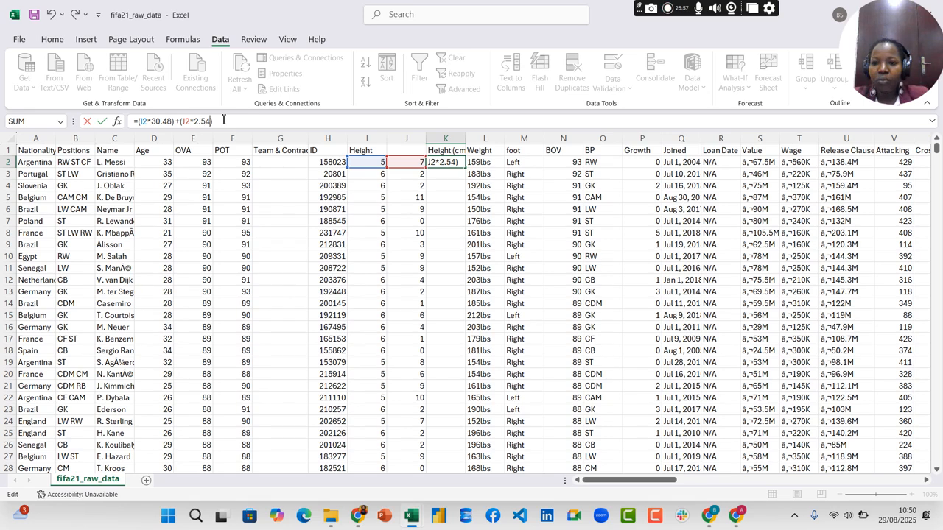
pyautogui.press('Return')
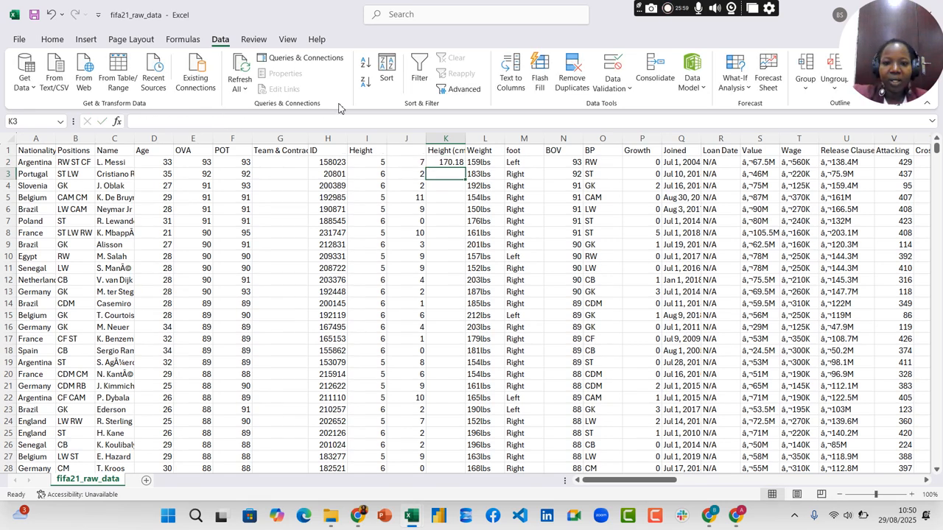
# - Fill the K2 formula down the whole Height (cm) column and widen the column to fit its header
pyautogui.click(451, 163)
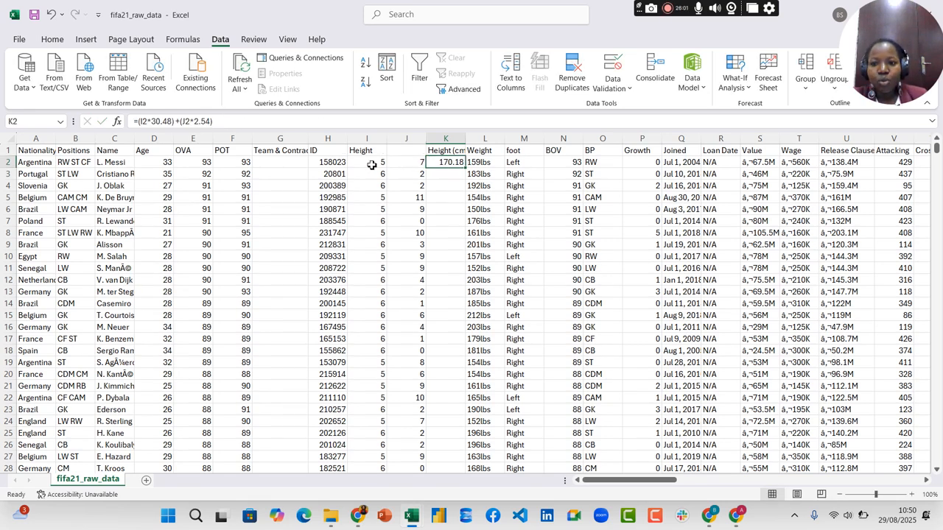
pyautogui.doubleClick(463, 168)
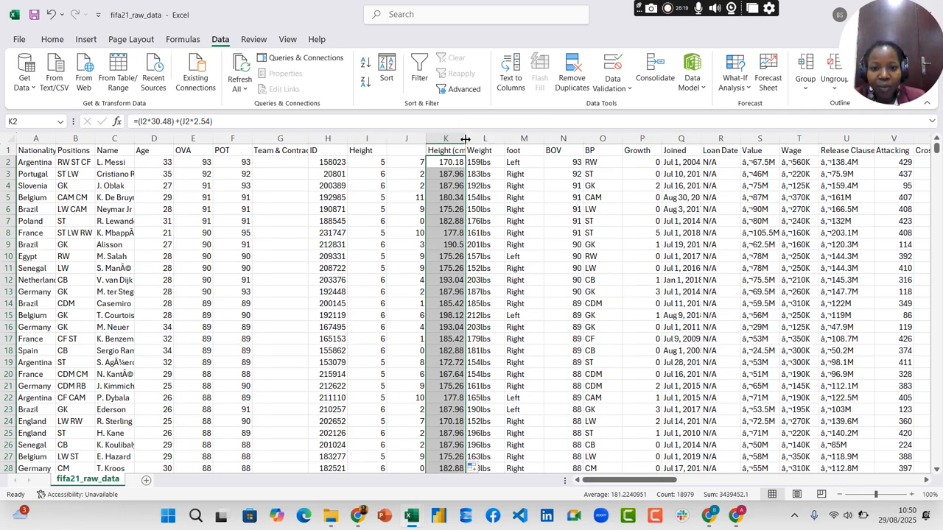
pyautogui.moveTo(465, 138); pyautogui.dragTo(479, 139)
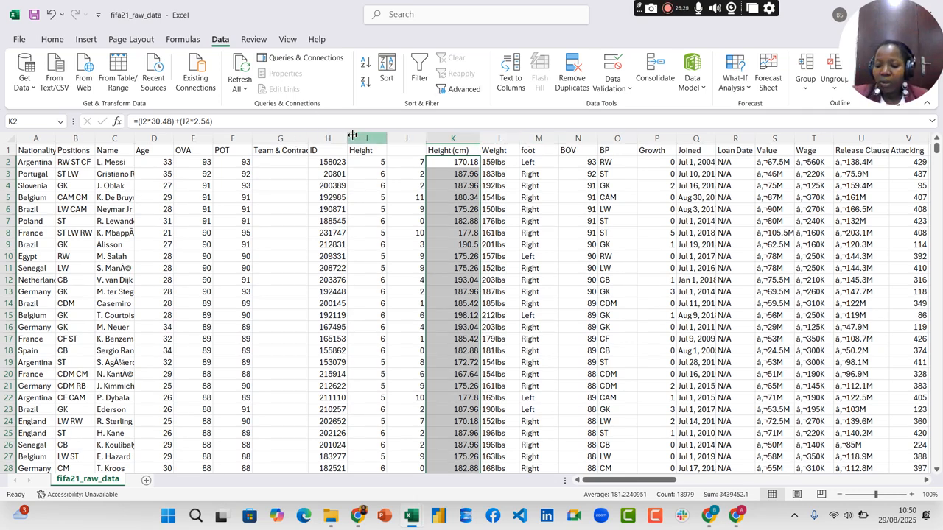
# - Check the Google Meet call in Chrome and return to the fifa21_raw_data workbook in Excel
pyautogui.click(510, 140)
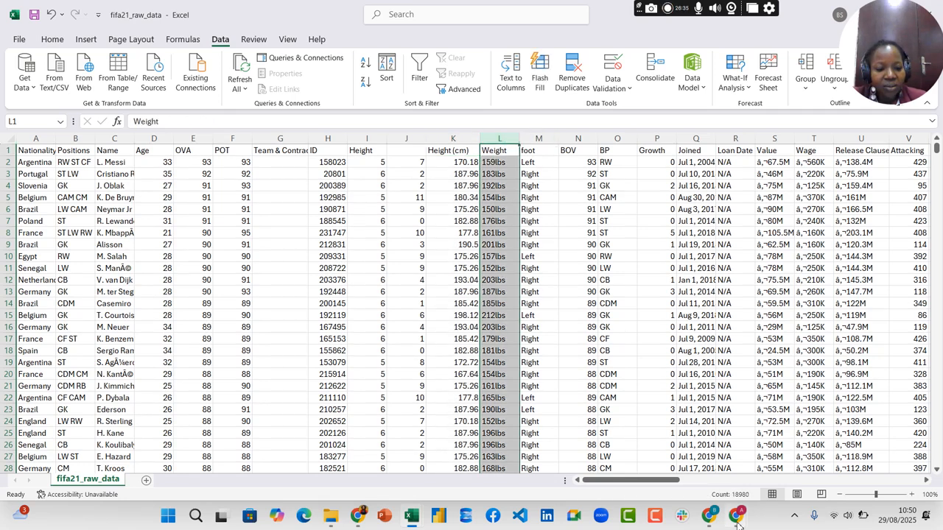
pyautogui.moveTo(736, 523)
pyautogui.click(669, 456)
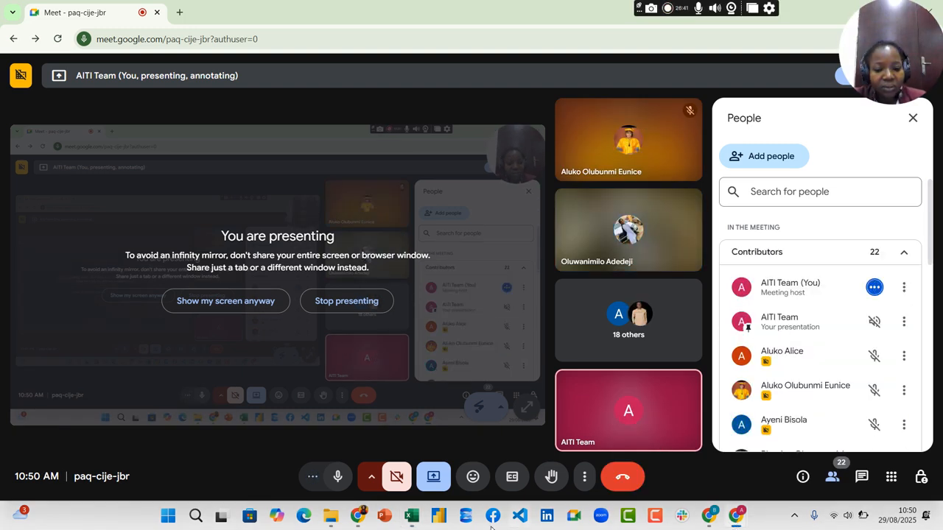
pyautogui.moveTo(409, 521)
pyautogui.click(483, 450)
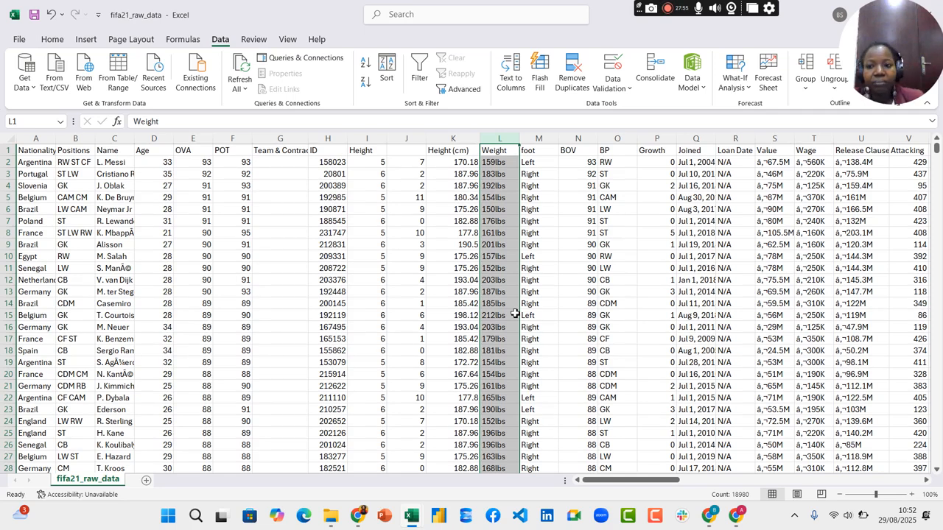
# - Insert a blank column between the Weight and foot columns
pyautogui.rightClick(549, 140)
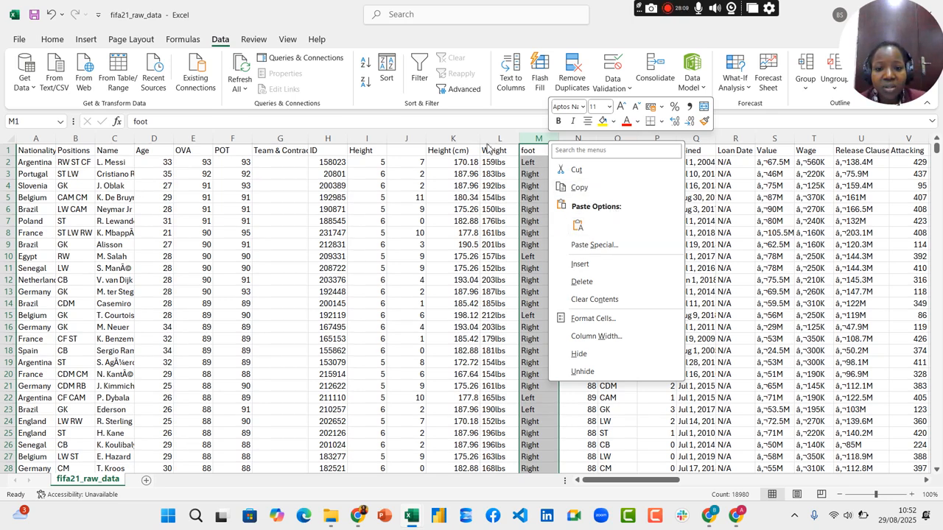
pyautogui.press('Escape')
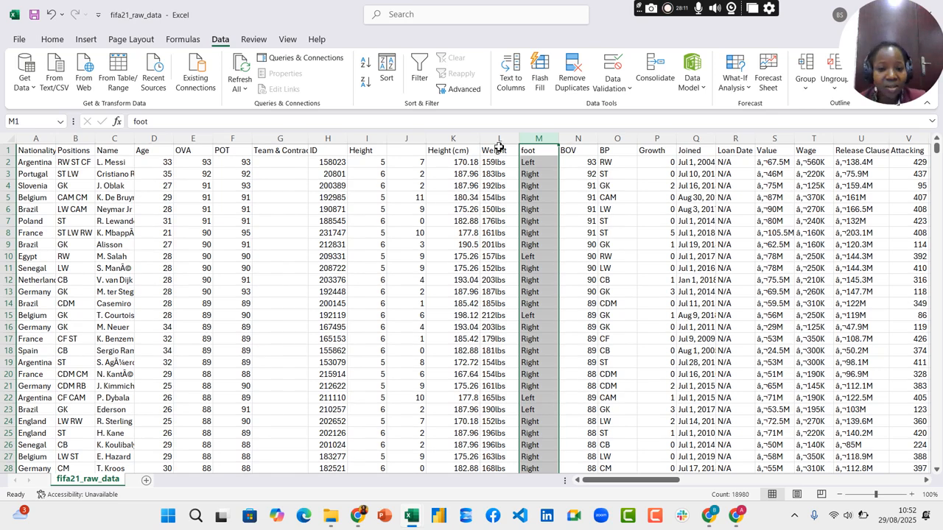
pyautogui.click(500, 142)
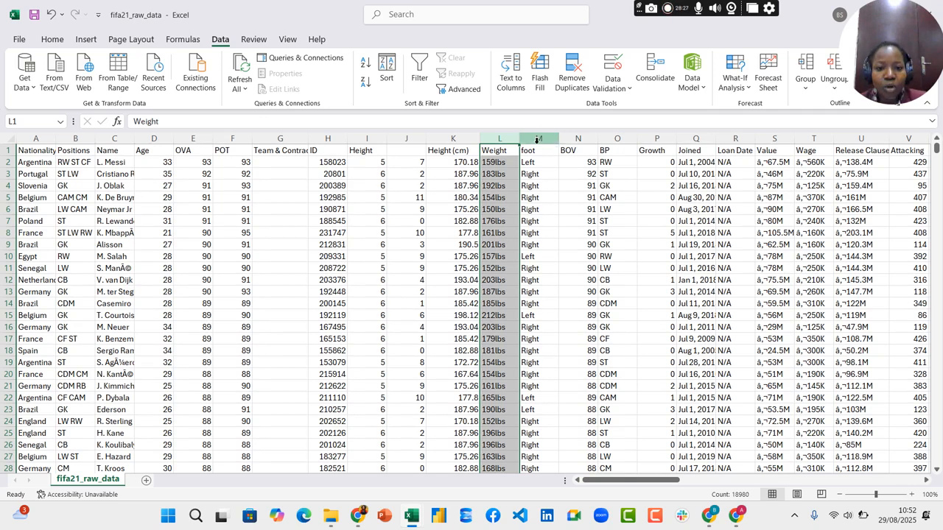
pyautogui.rightClick(540, 140)
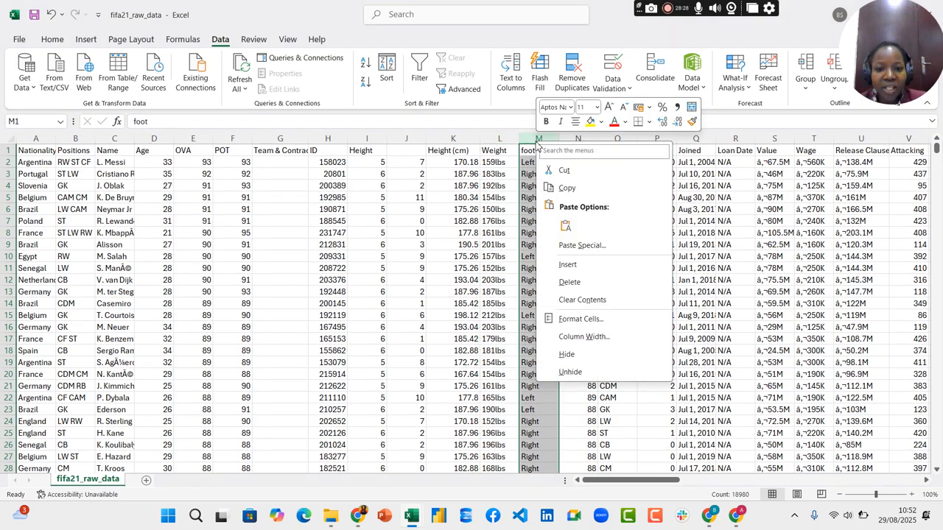
pyautogui.click(568, 267)
# - Enter the header "Weight in kg" in M1 and widen column M to fit it
pyautogui.click(529, 153)
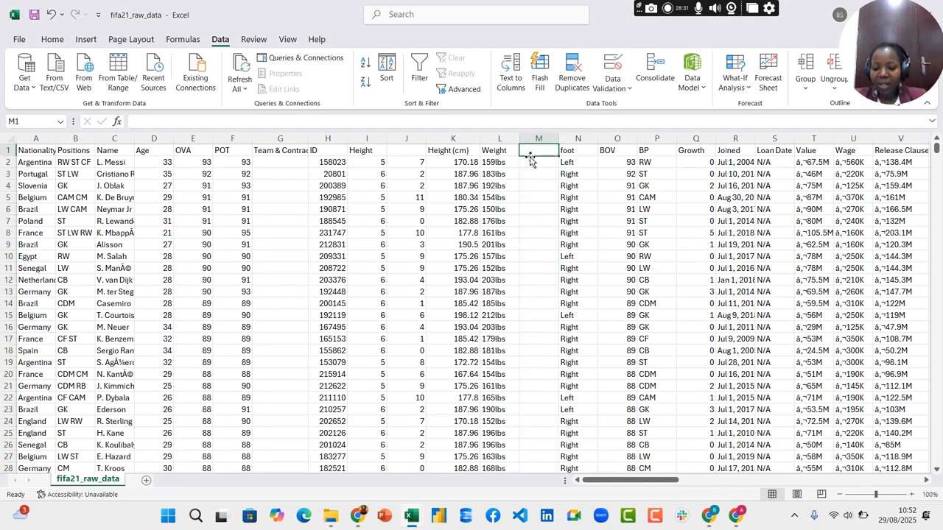
pyautogui.write('Weight')
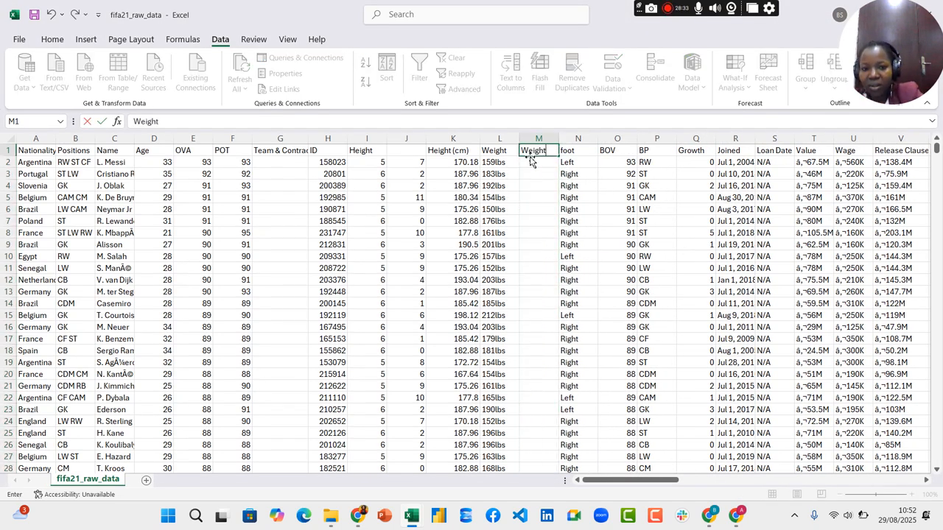
pyautogui.write(' in kg')
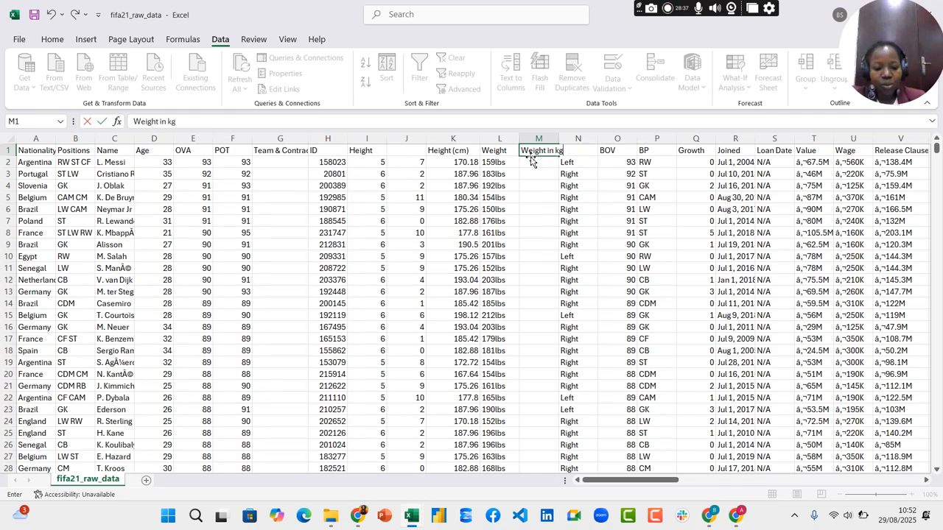
pyautogui.press('Return')
pyautogui.moveTo(559, 138); pyautogui.dragTo(584, 139)
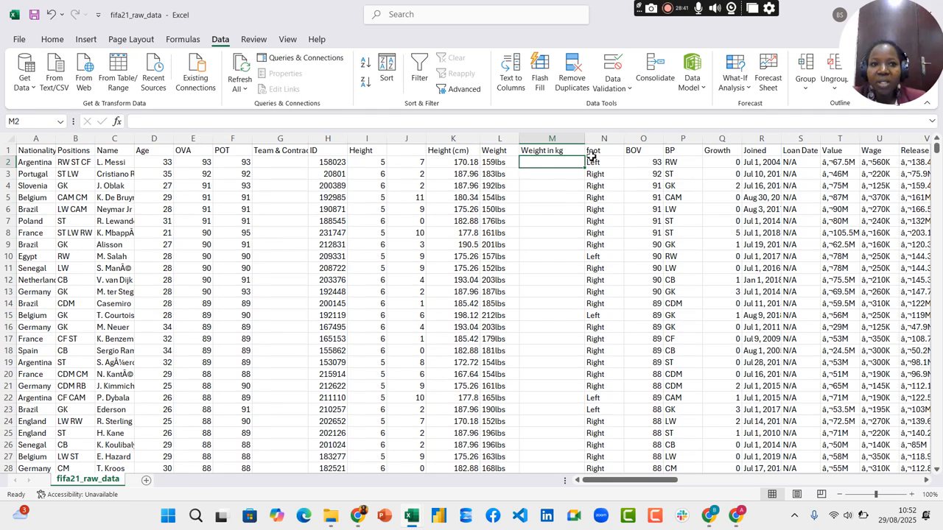
# - Switch to Chrome and replace the Google query with a search for "1 pound in kg"
pyautogui.click(358, 517)
pyautogui.moveTo(195, 106); pyautogui.dragTo(38, 107)
pyautogui.write('i')
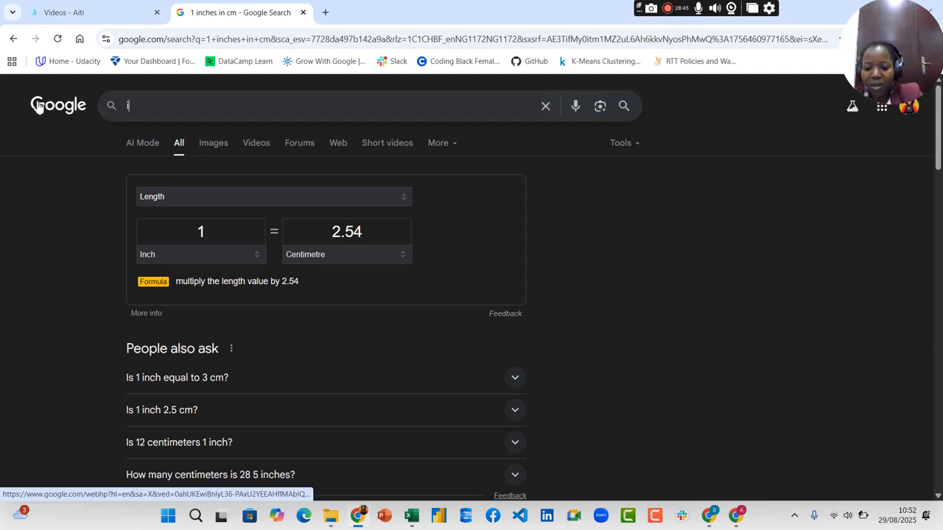
pyautogui.write(' pound')
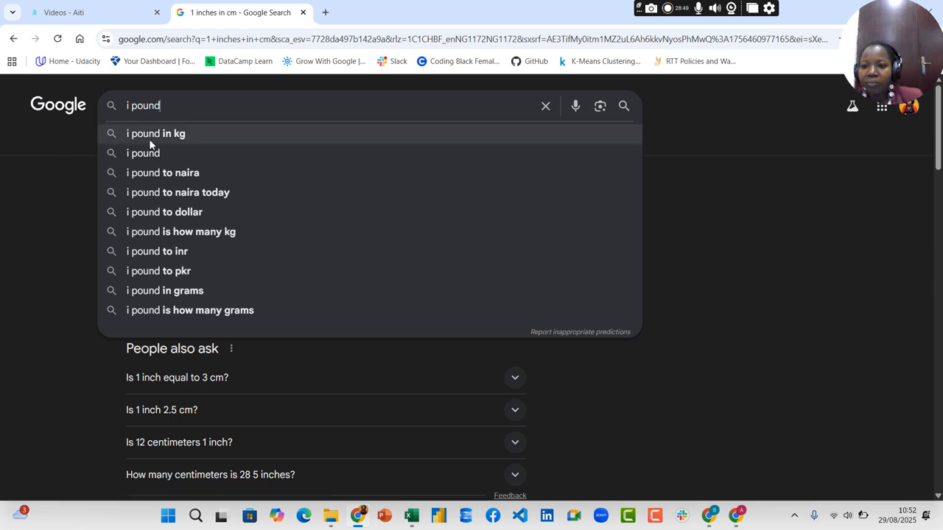
pyautogui.press('BackSpace')
pyautogui.press('BackSpace')
pyautogui.press('BackSpace')
pyautogui.press('BackSpace')
pyautogui.press('BackSpace')
pyautogui.press('BackSpace')
pyautogui.press('BackSpace')
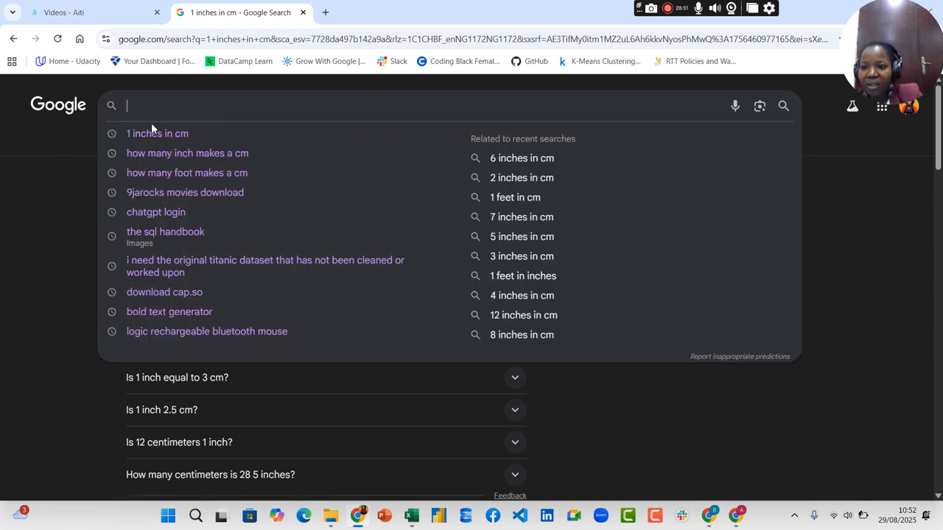
pyautogui.write('1 pou')
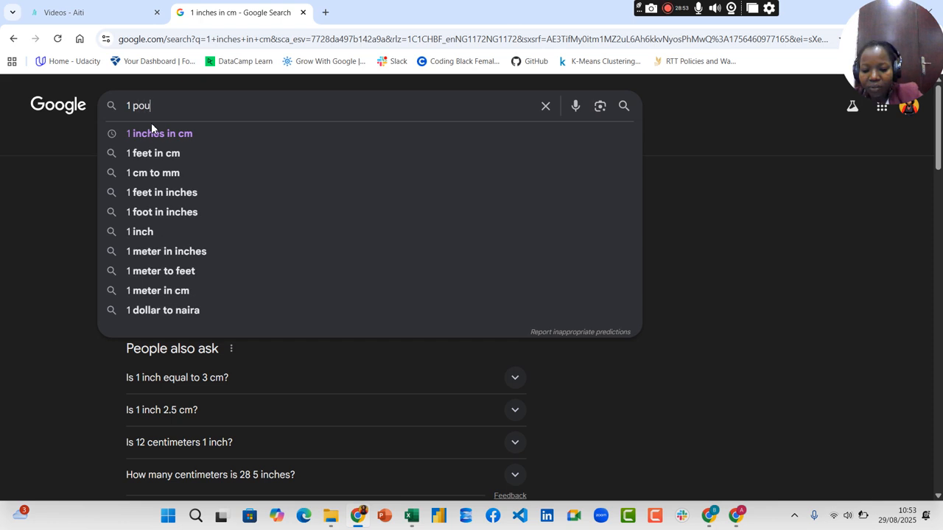
pyautogui.write('nd in kg')
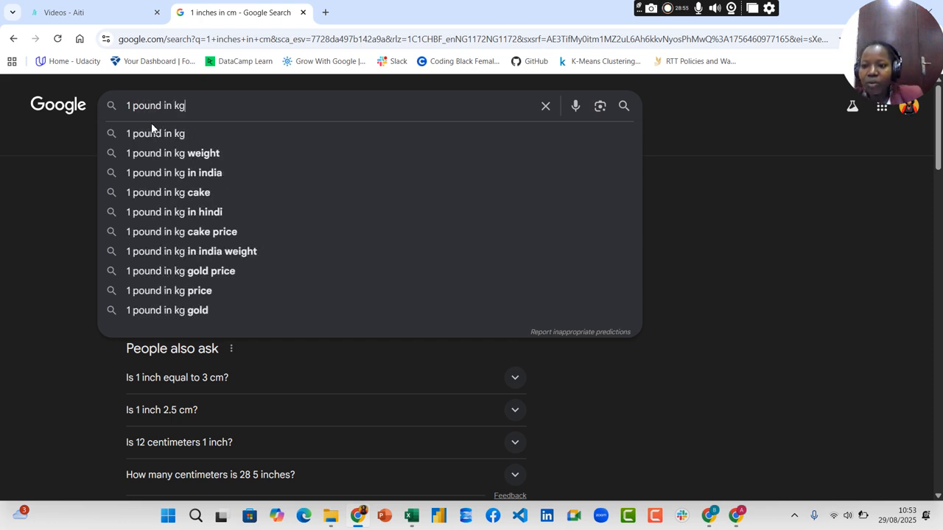
pyautogui.click(174, 135)
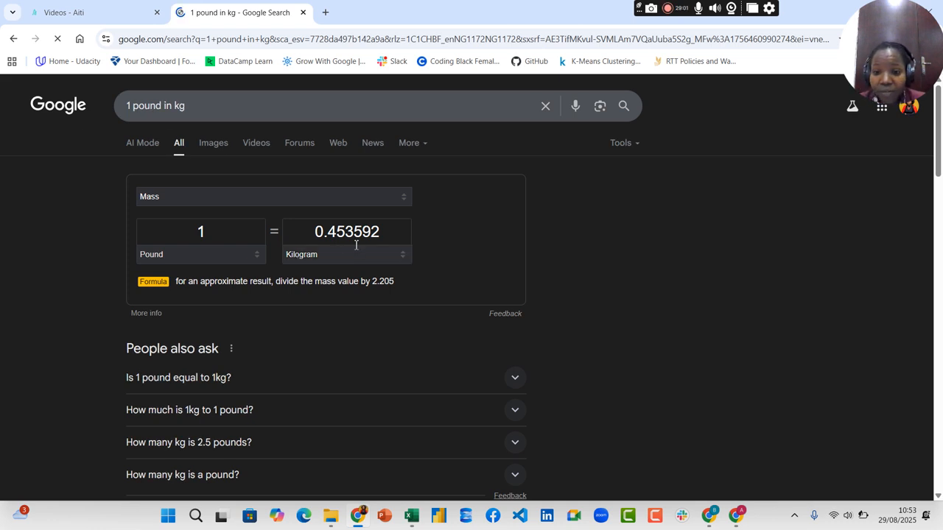
# - Copy the kilogram conversion factor 0.453592 from the Google converter and return to the fifa21_raw_data workbook in Excel
pyautogui.moveTo(383, 233); pyautogui.dragTo(307, 225)
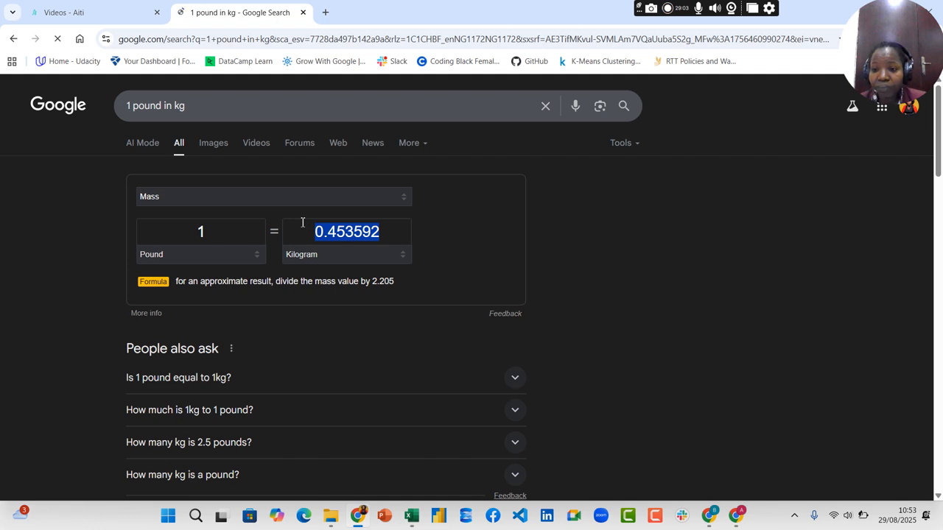
pyautogui.hotkey('ctrl', 'c')
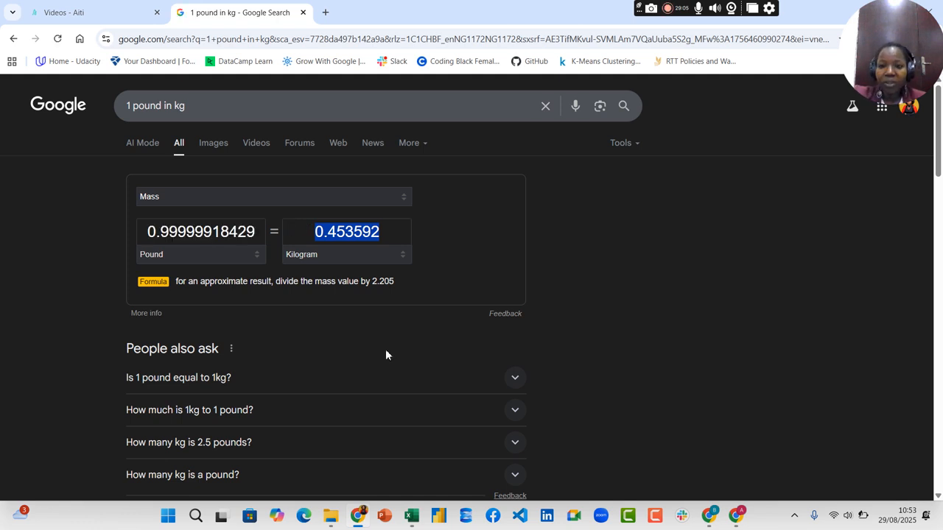
pyautogui.moveTo(411, 519)
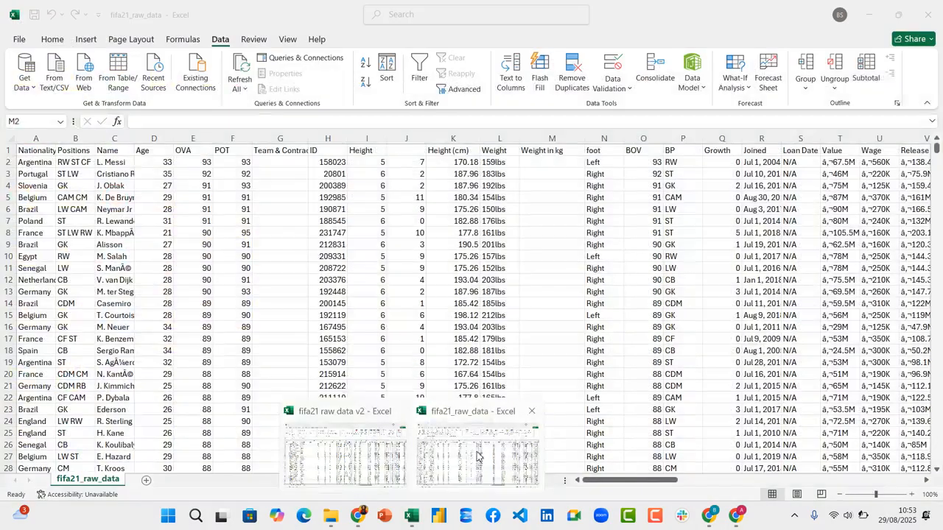
pyautogui.click(479, 457)
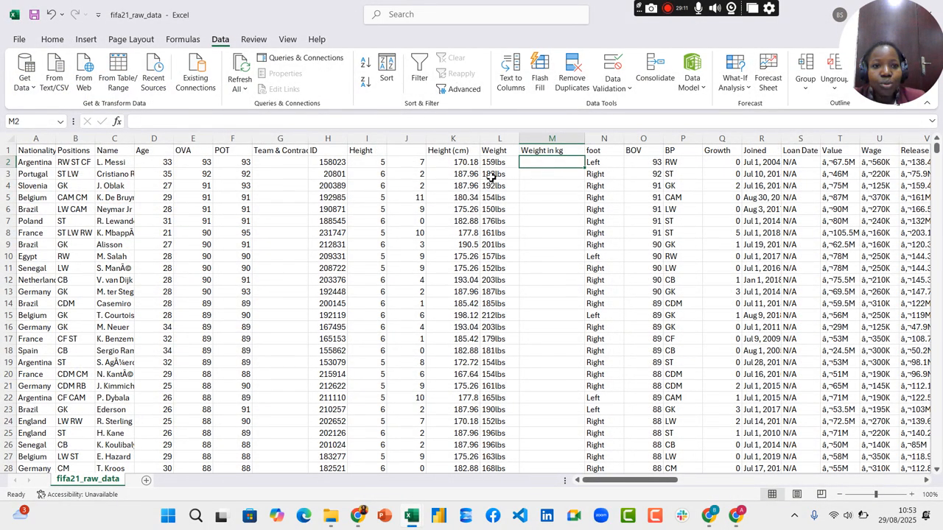
# - Try multiplying the first Weight value by 2 with the formula =L2*2 in M2
pyautogui.click(501, 149)
pyautogui.hotkey('ctrl', 'shift', 'Down')
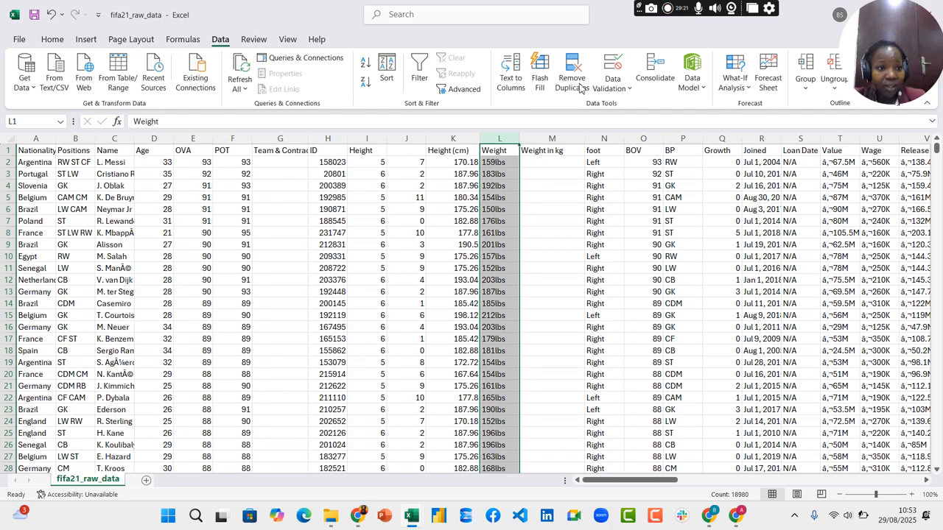
pyautogui.moveTo(881, 6)
pyautogui.mouseDown()
pyautogui.moveTo(536, 6)
pyautogui.moveTo(663, 14)
pyautogui.moveTo(882, 6)
pyautogui.mouseUp()
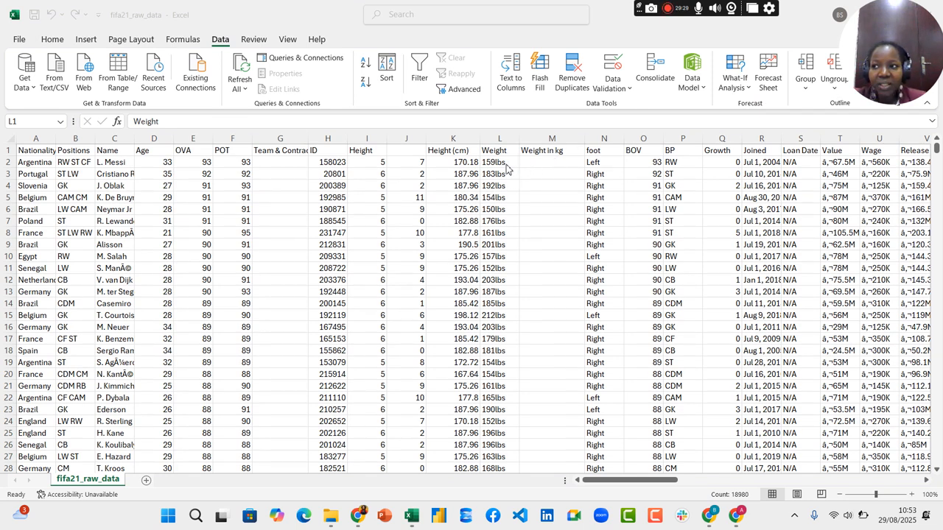
pyautogui.click(500, 139)
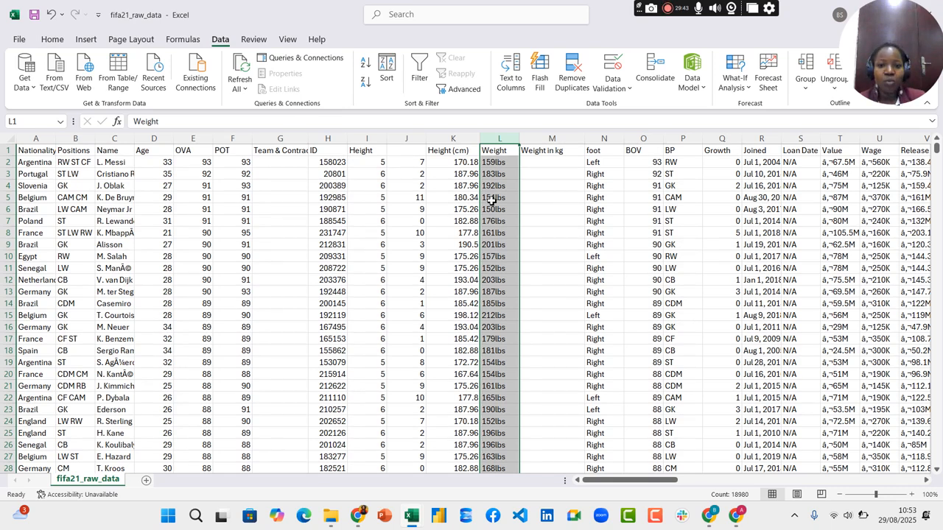
pyautogui.click(564, 164)
pyautogui.write('=')
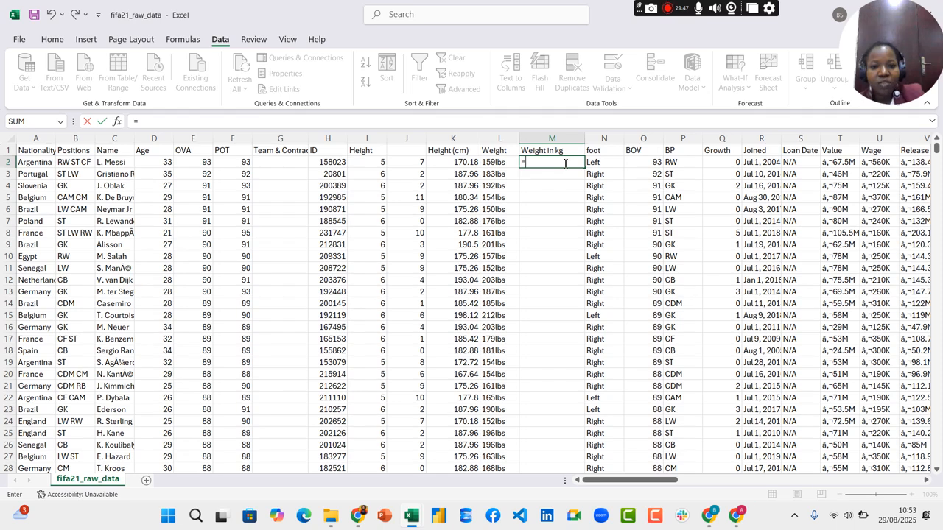
pyautogui.click(501, 162)
pyautogui.write('*')
pyautogui.write('3')
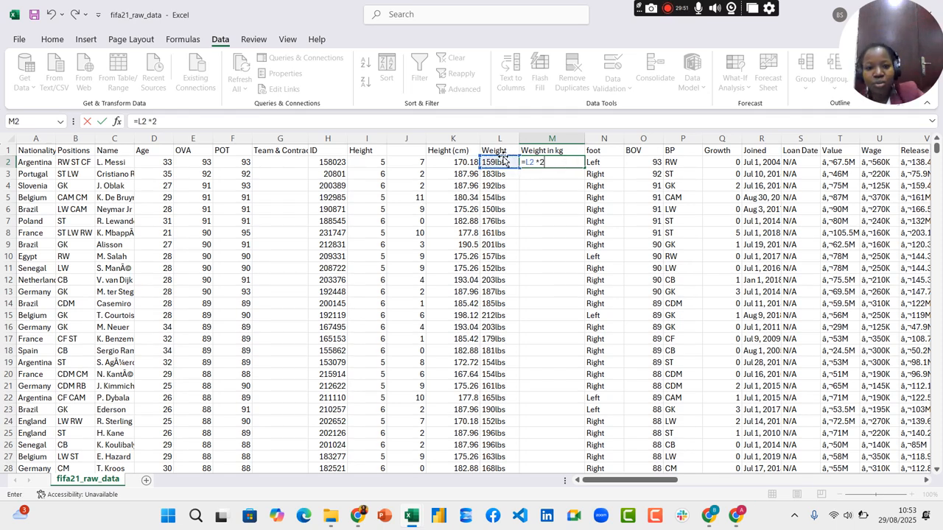
pyautogui.press('Return')
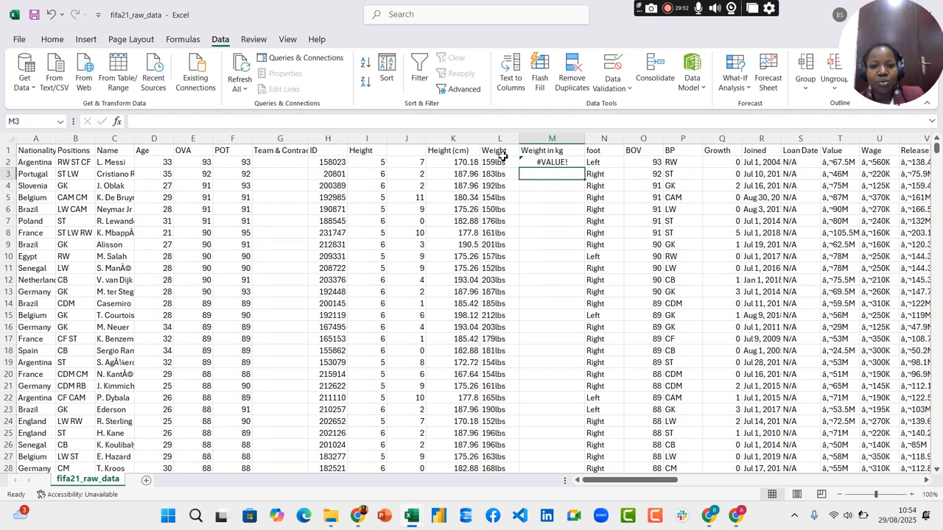
# - Compare the M2 trial formula with its source value in L2, and clear the formula from M2
pyautogui.click(563, 162)
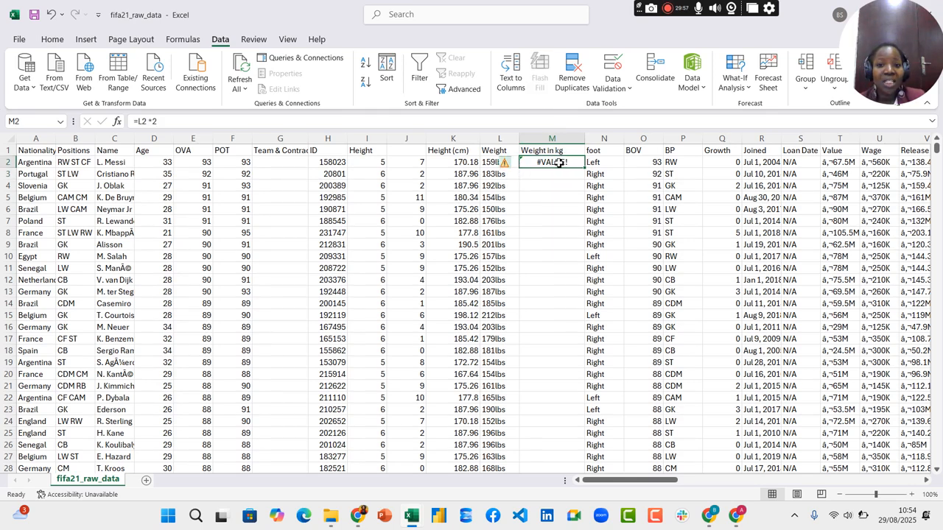
pyautogui.click(489, 163)
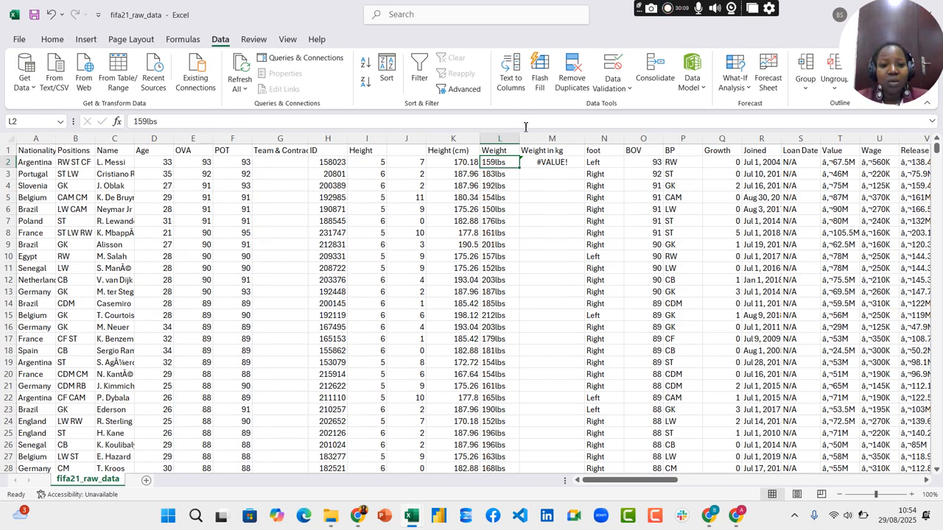
pyautogui.click(556, 162)
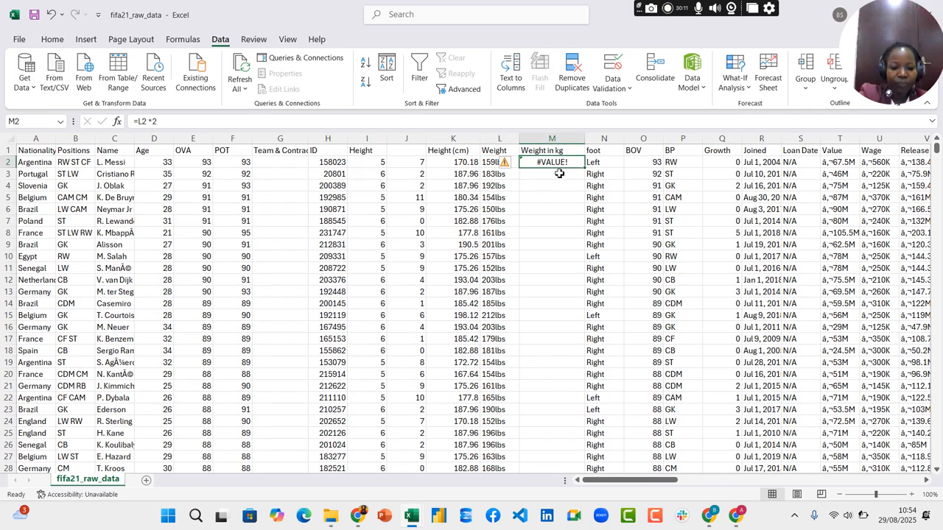
pyautogui.press('Delete')
pyautogui.click(545, 174)
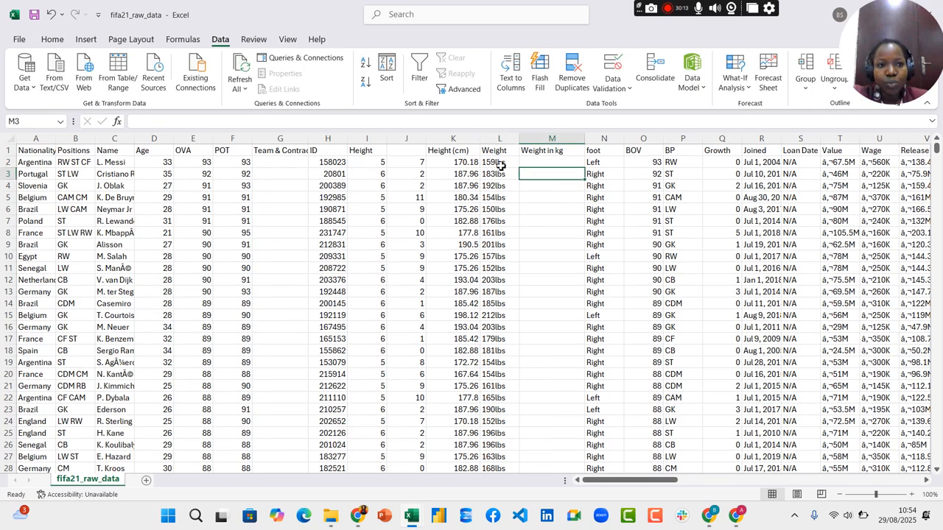
# - Replace every "lbs" in the Weight column L with nothing, leaving only the numbers
pyautogui.click(498, 138)
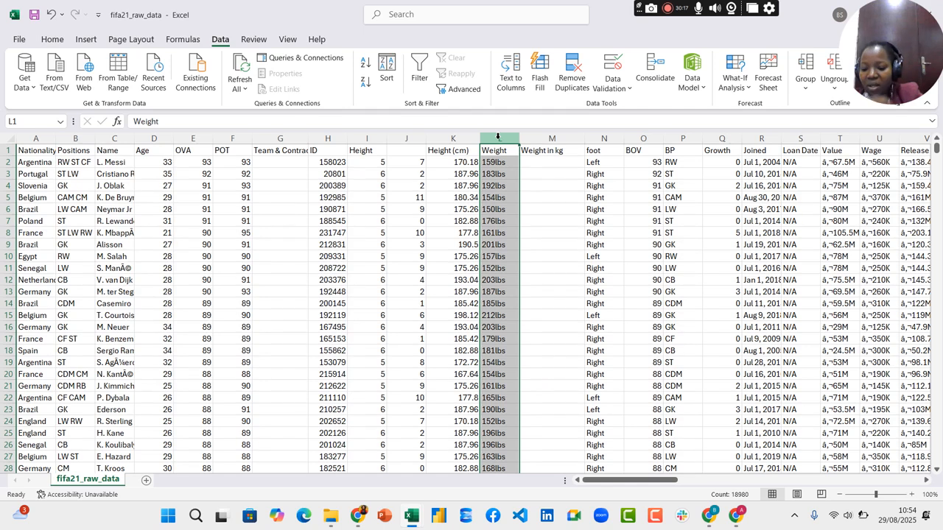
pyautogui.hotkey('ctrl', 'h')
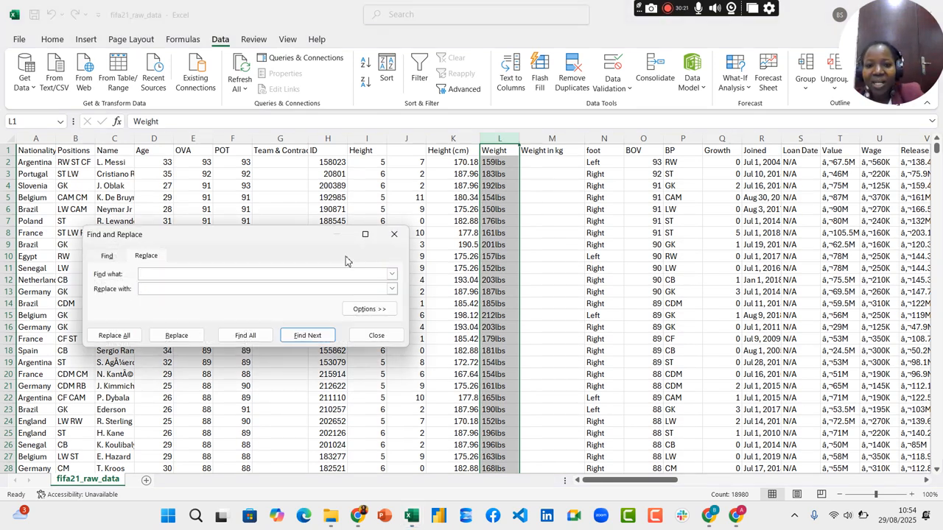
pyautogui.write('lbs')
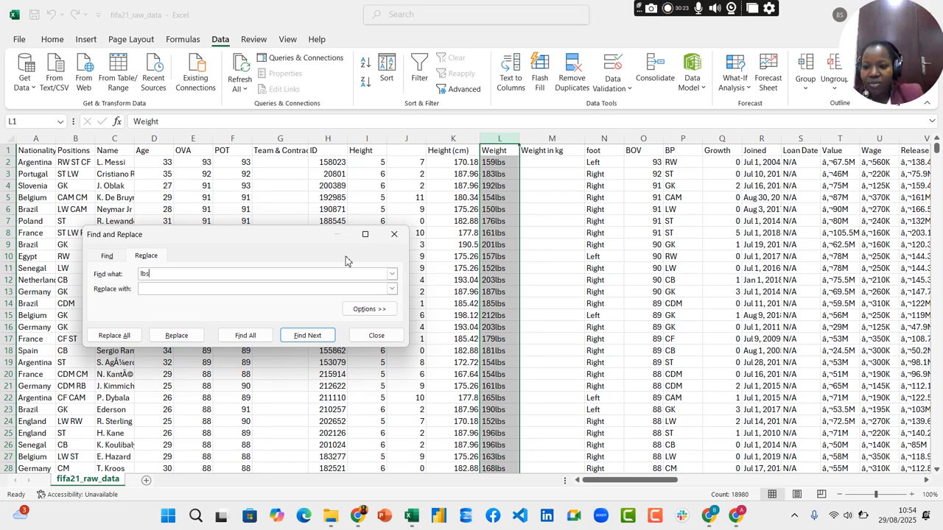
pyautogui.click(235, 289)
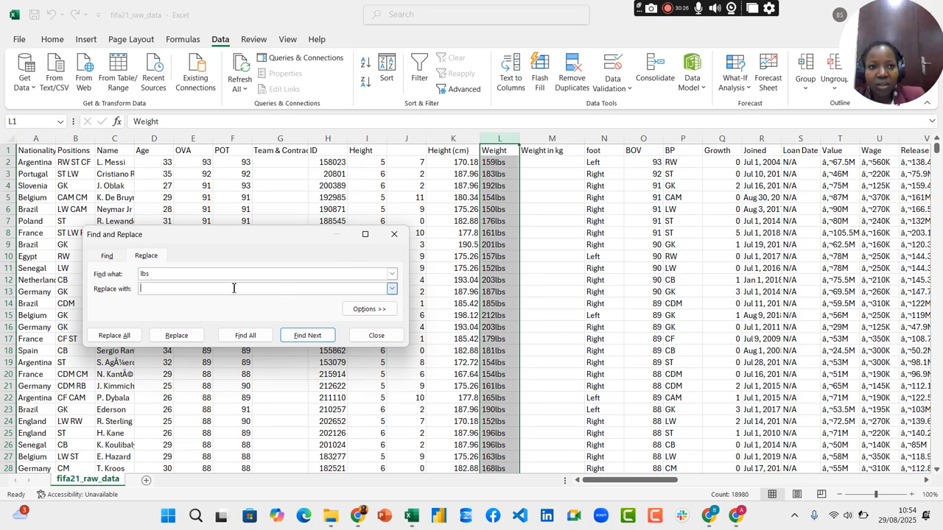
pyautogui.click(114, 335)
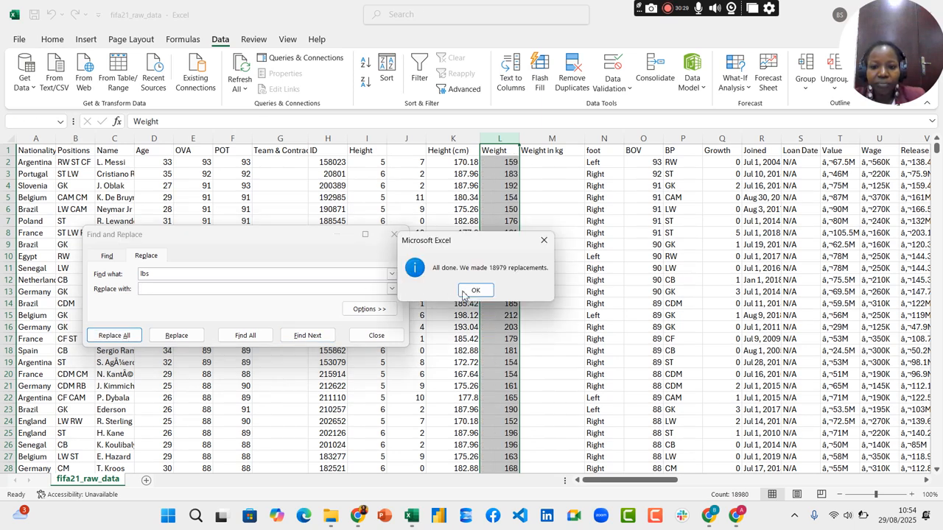
pyautogui.click(477, 289)
pyautogui.press('Escape')
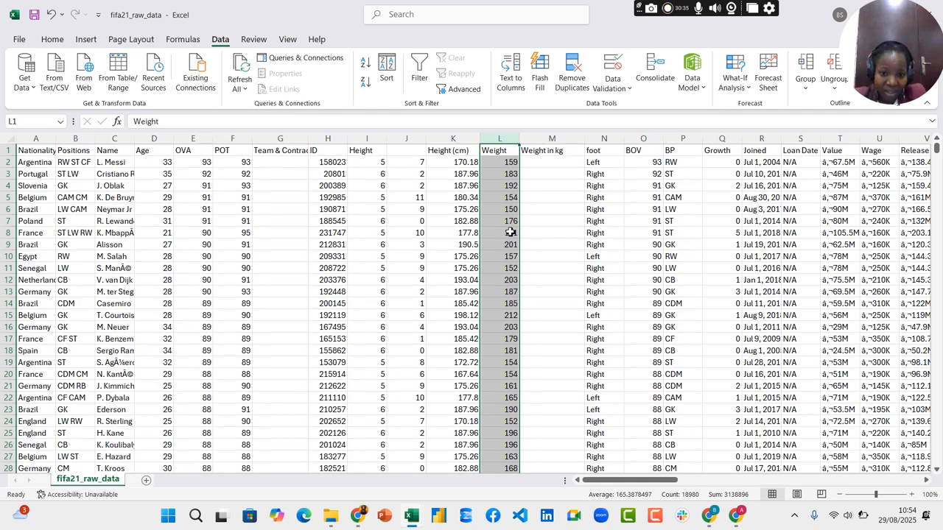
# - Start a formula in M2 under Weight in kg that multiplies the Weight value in L2
pyautogui.click(551, 160)
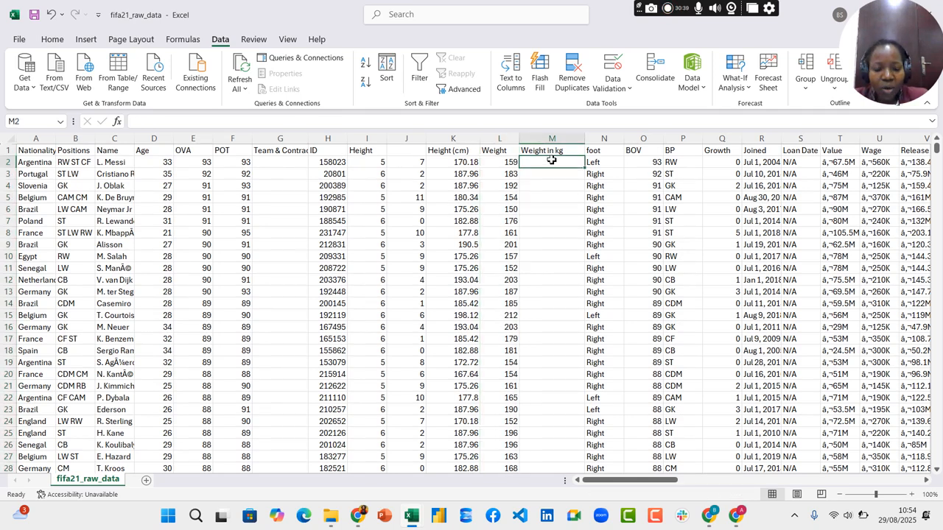
pyautogui.write('=')
pyautogui.click(505, 164)
pyautogui.write('*')
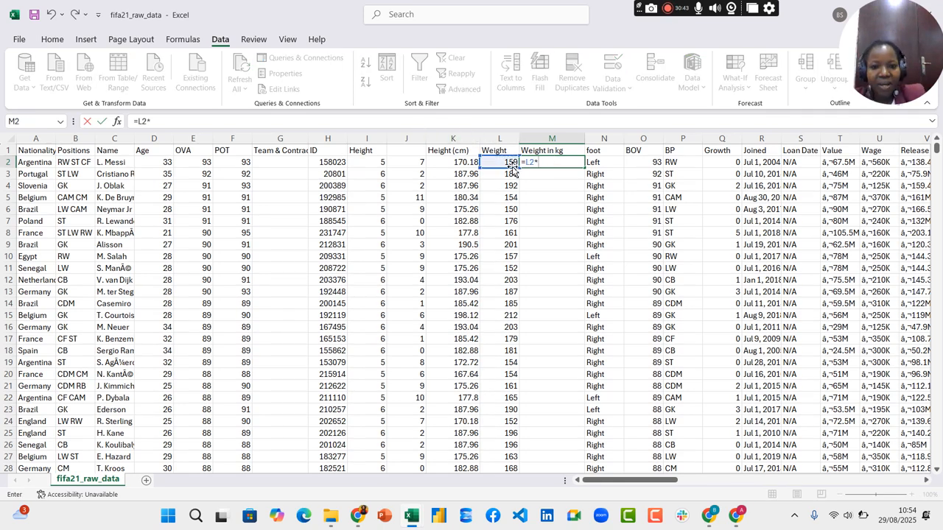
# - Copy the kilogram factor 0.453592 from the Google converter in Chrome and paste it in Excel to complete M2 as =L2*0.453592
pyautogui.click(357, 516)
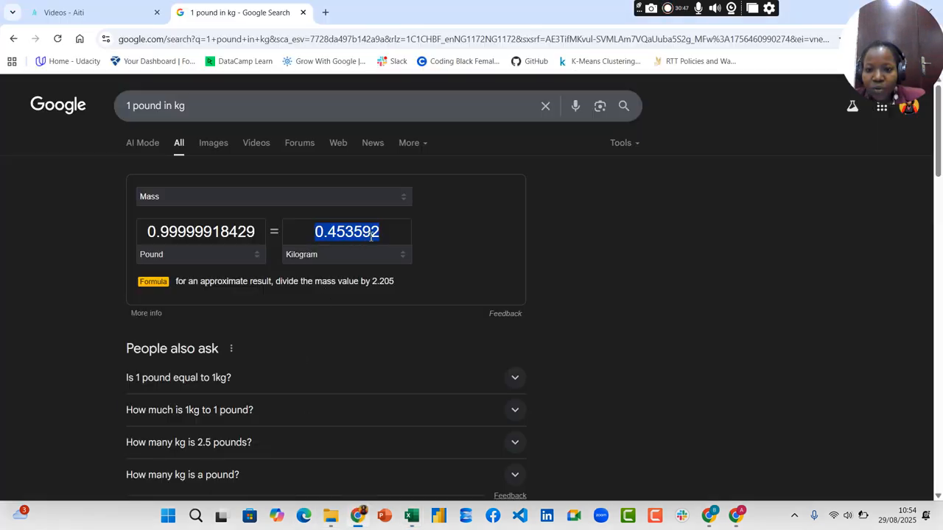
pyautogui.moveTo(378, 232); pyautogui.dragTo(322, 237)
pyautogui.moveTo(391, 236); pyautogui.dragTo(293, 237)
pyautogui.hotkey('ctrl', 'c')
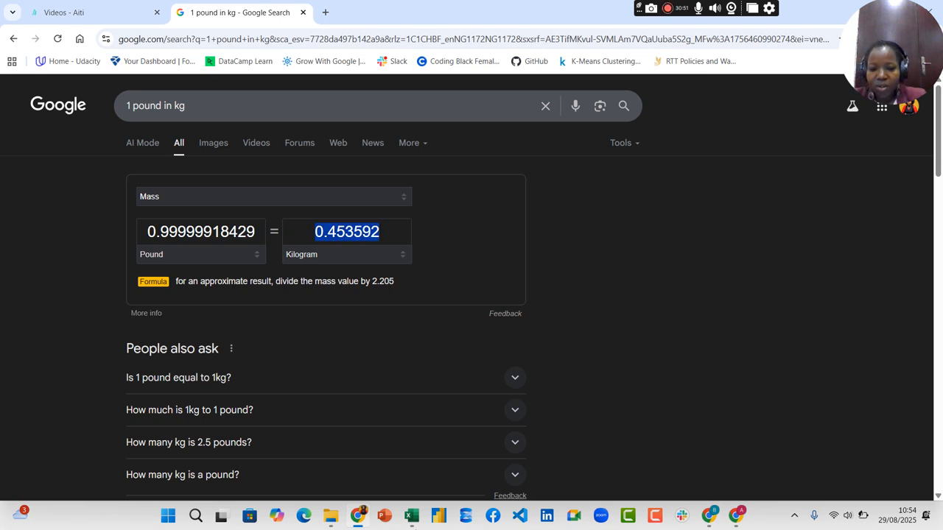
pyautogui.moveTo(411, 515)
pyautogui.click(486, 455)
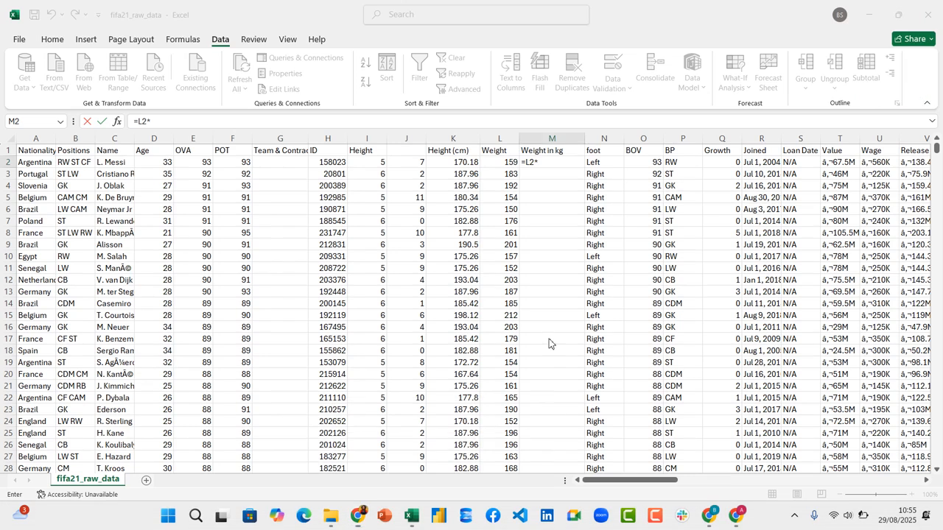
pyautogui.hotkey('ctrl', 'v')
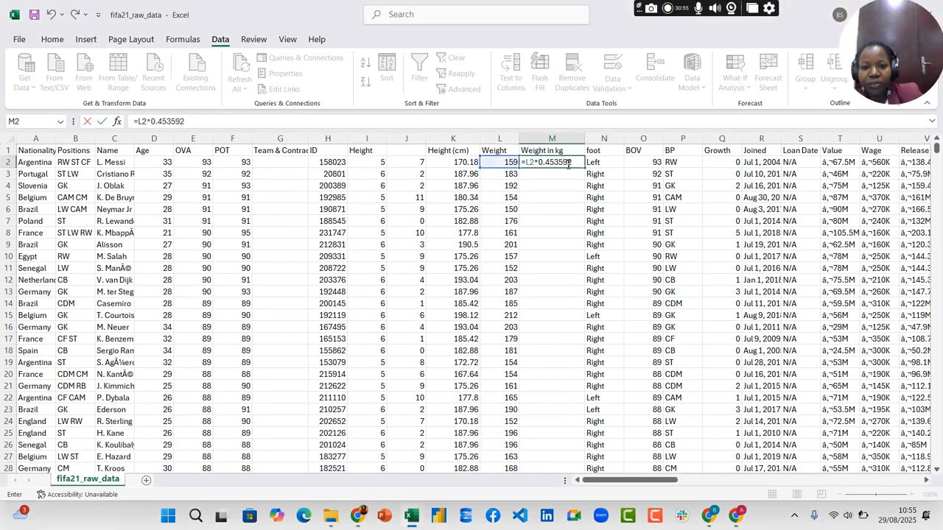
pyautogui.press('Return')
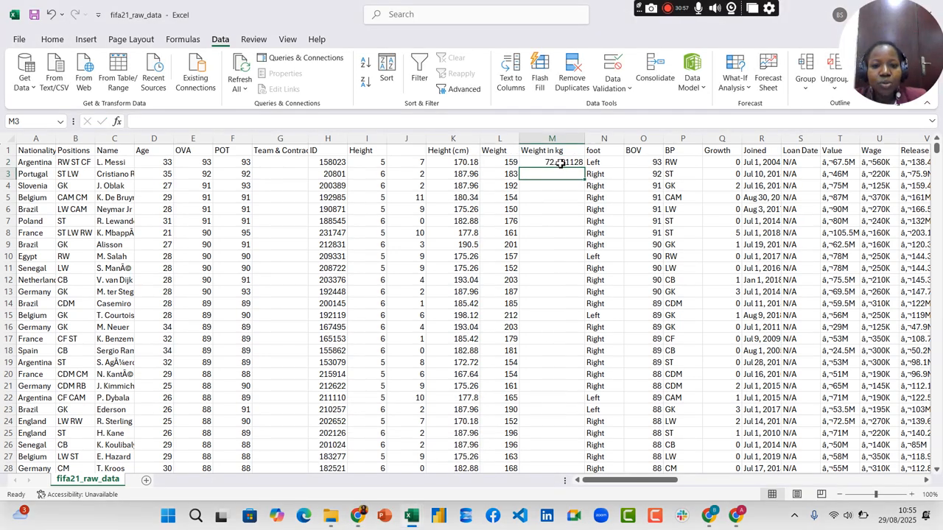
# - Check the source value in L2 and fill the M2 conversion formula down the whole Weight in kg column
pyautogui.click(500, 163)
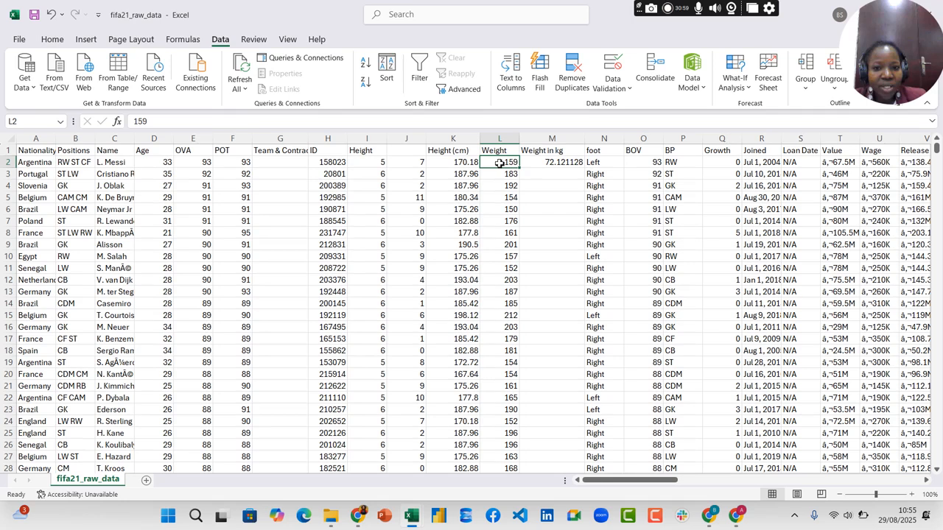
pyautogui.click(569, 163)
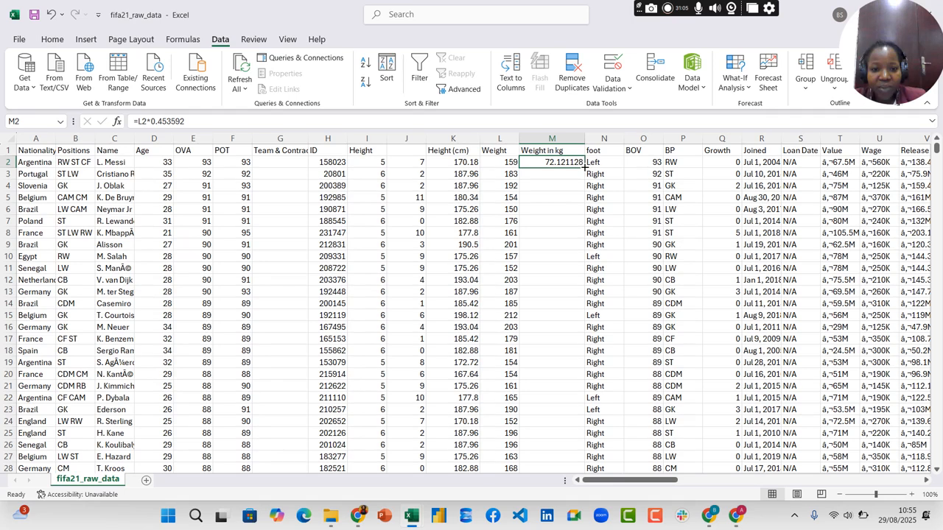
pyautogui.doubleClick(584, 168)
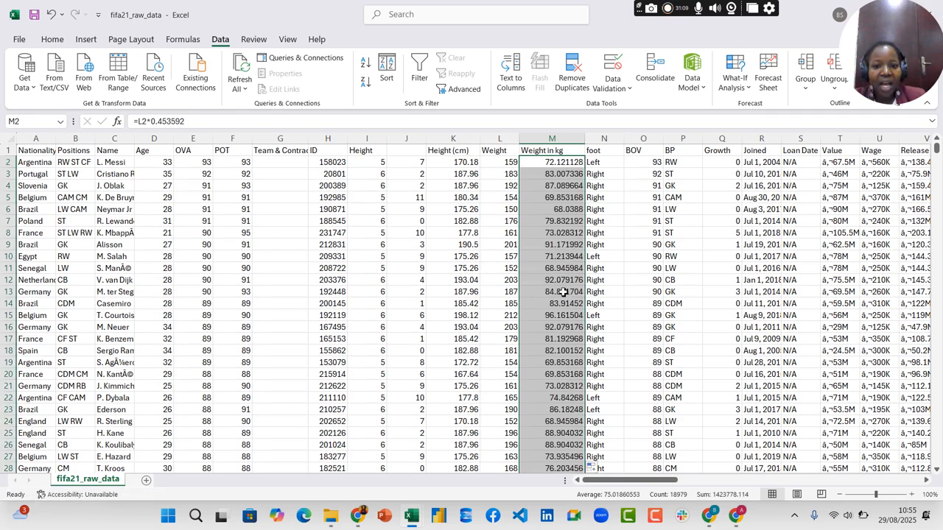
# - Reduce the Height (cm) value in K2 to zero decimal places and fill that cell down the whole column
pyautogui.click(453, 138)
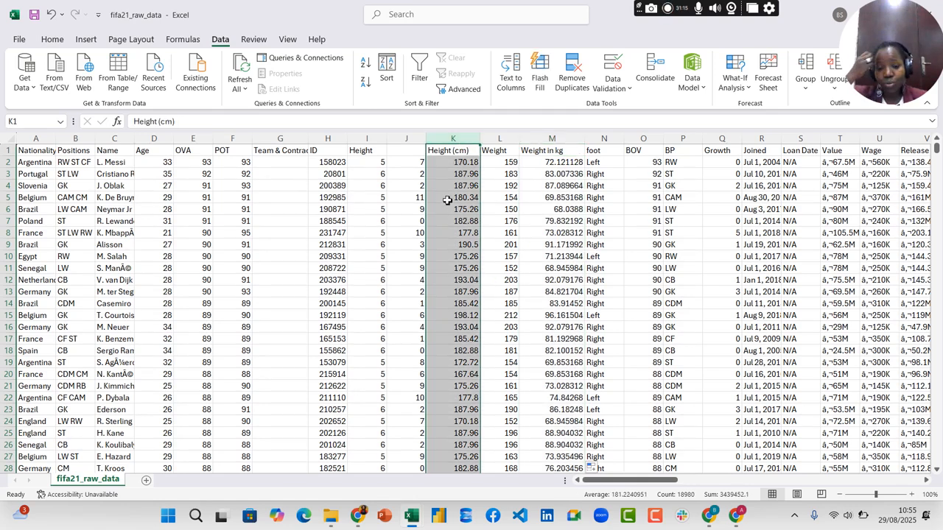
pyautogui.click(51, 39)
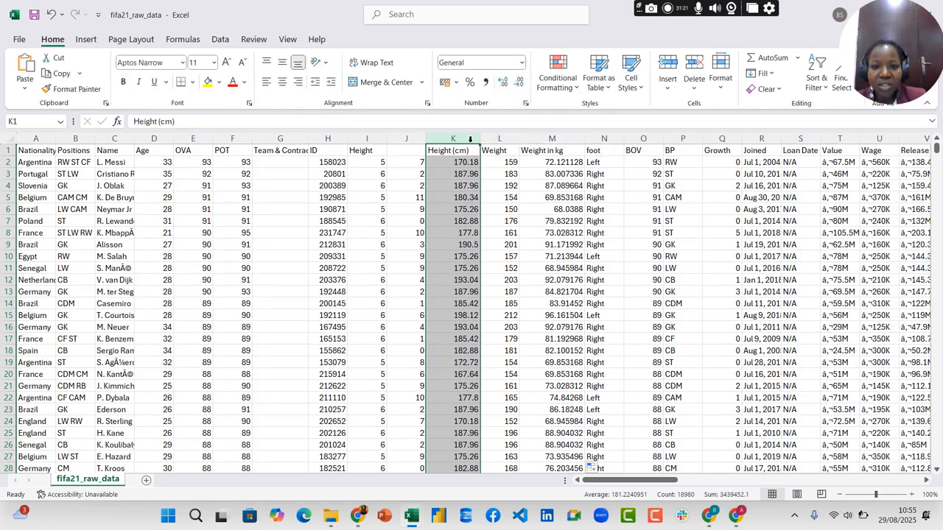
pyautogui.click(456, 163)
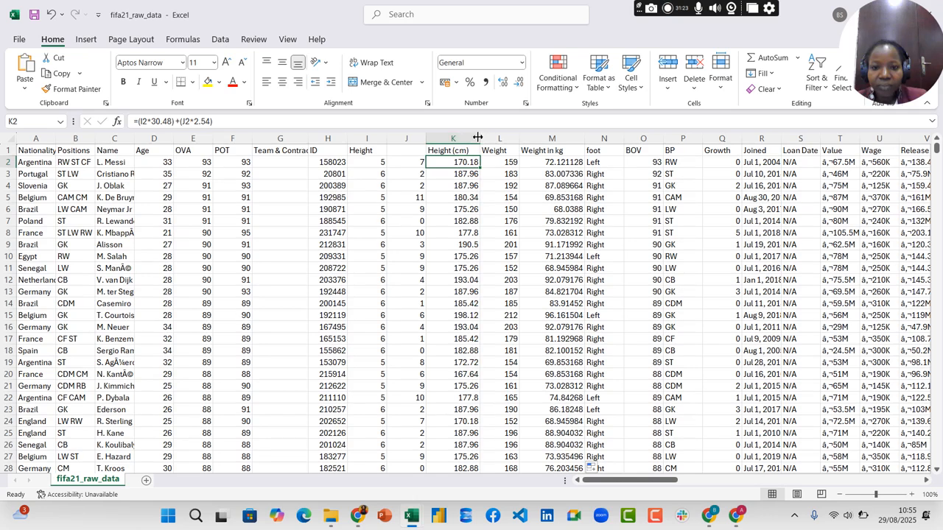
pyautogui.click(469, 137)
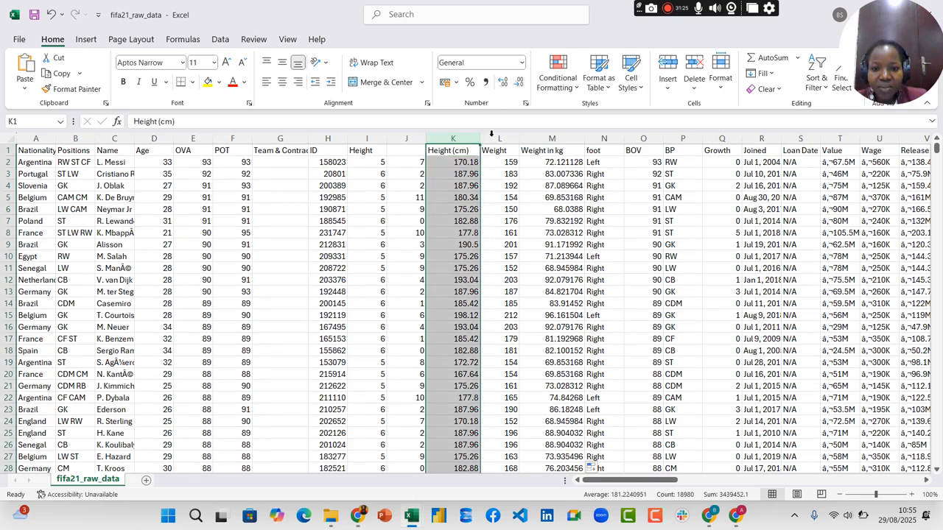
pyautogui.click(466, 163)
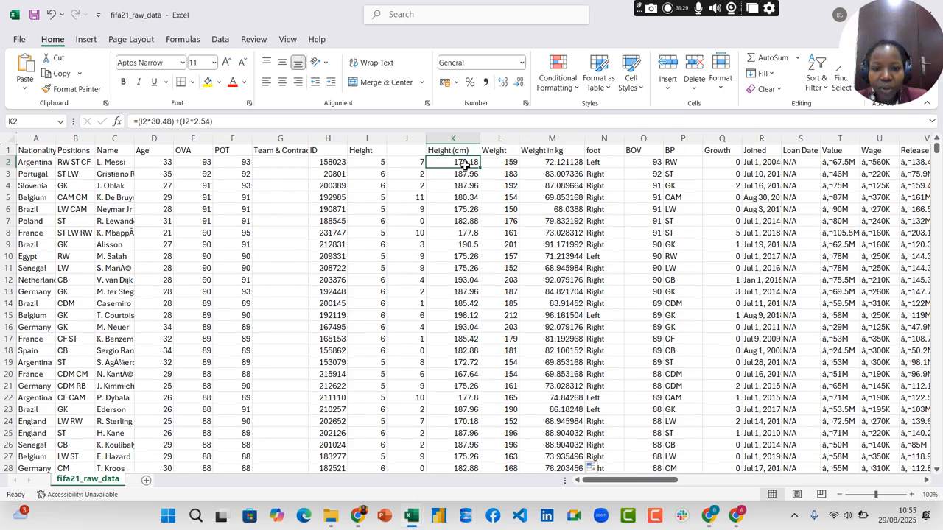
pyautogui.click(518, 82)
pyautogui.click(519, 82)
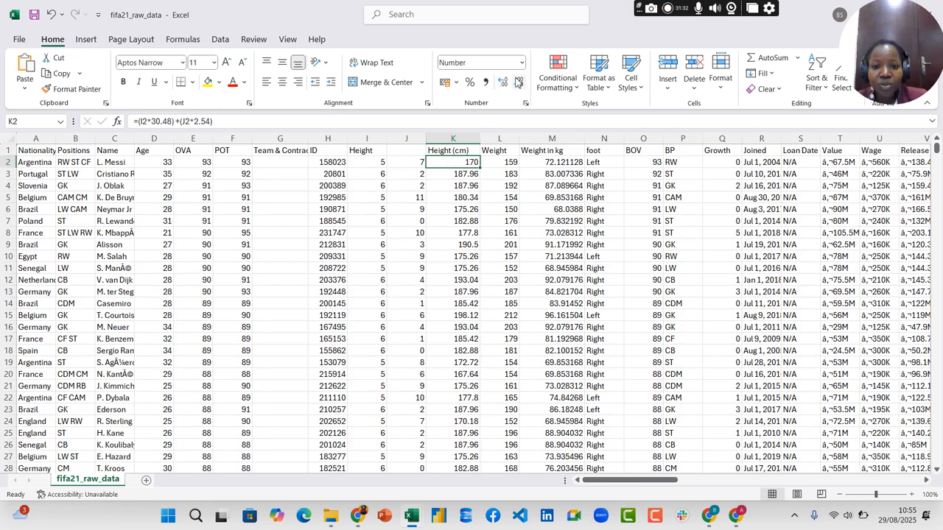
pyautogui.doubleClick(483, 169)
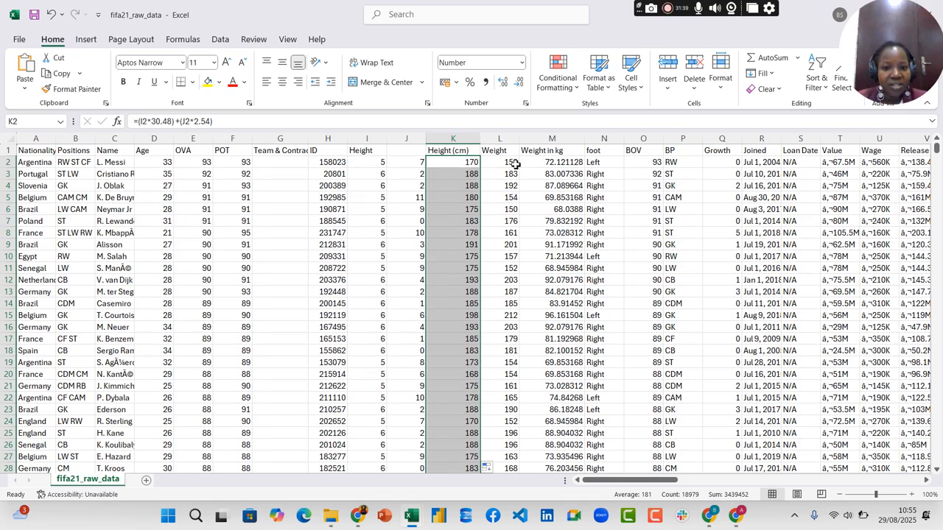
# - Reduce the Weight in kg value in M2 to zero decimal places and fill that cell down the whole column
pyautogui.click(579, 162)
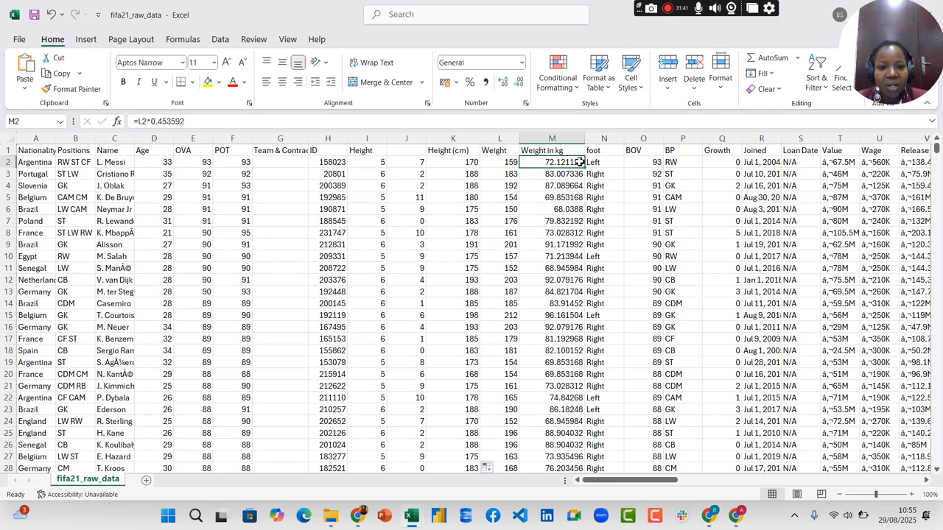
pyautogui.click(505, 86)
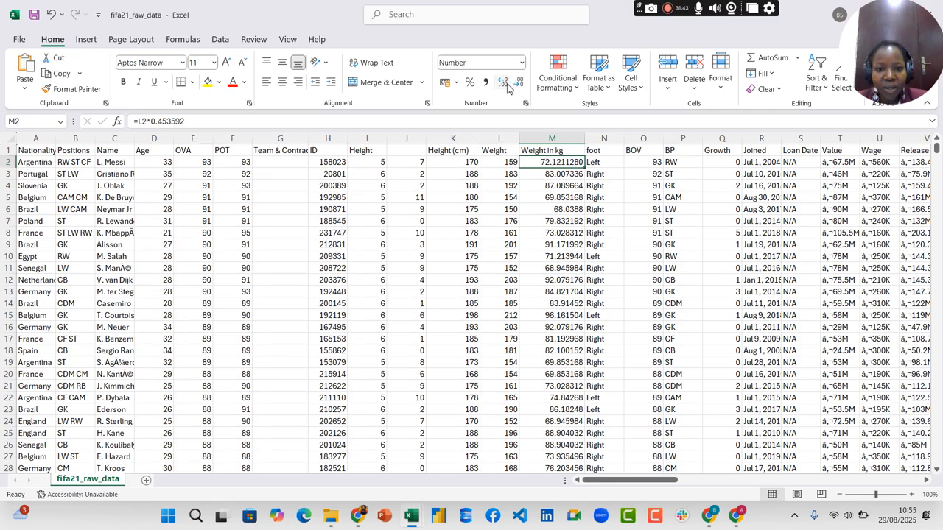
pyautogui.click(518, 84)
pyautogui.click(517, 84)
pyautogui.click(517, 84)
pyautogui.click(517, 84)
pyautogui.click(518, 84)
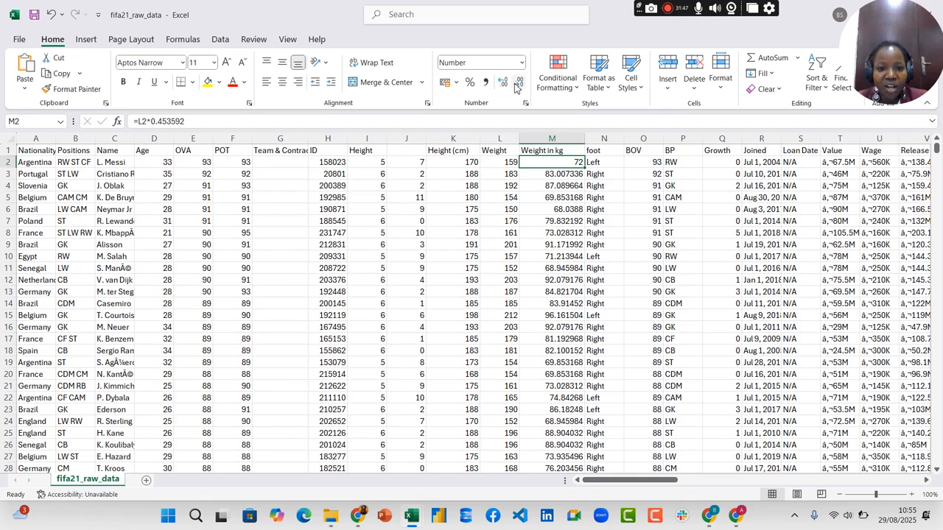
pyautogui.doubleClick(587, 168)
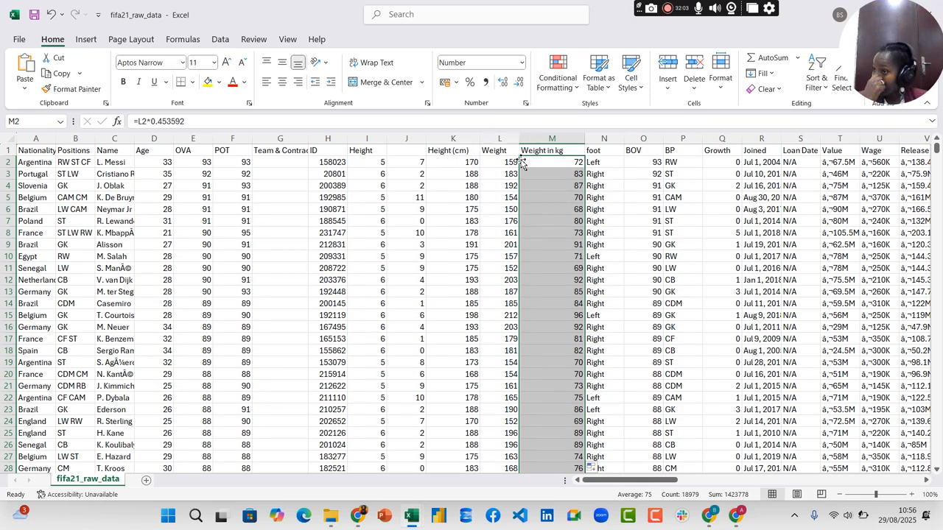
# - Examine the Value, Wage and Release Clause columns for stray currency characters and the M and K suffixes
pyautogui.moveTo(635, 482); pyautogui.dragTo(666, 488)
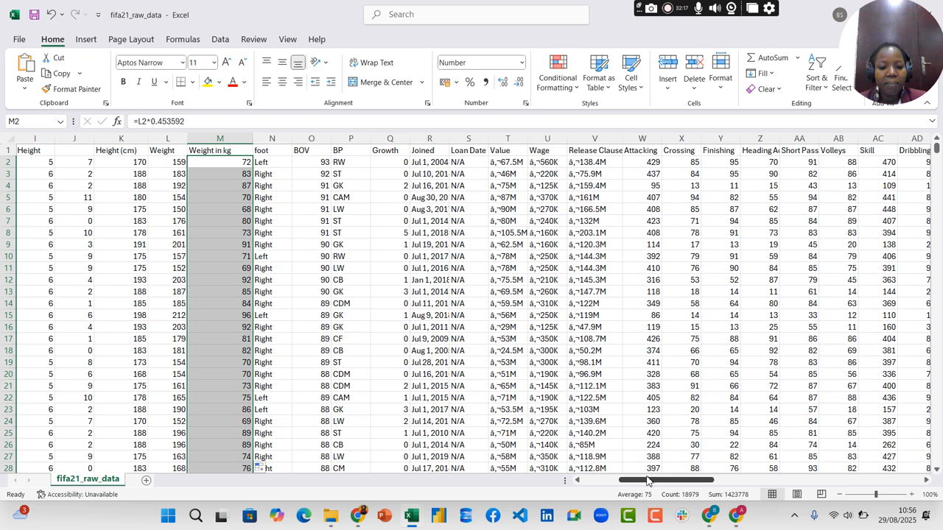
pyautogui.moveTo(629, 481); pyautogui.dragTo(660, 489)
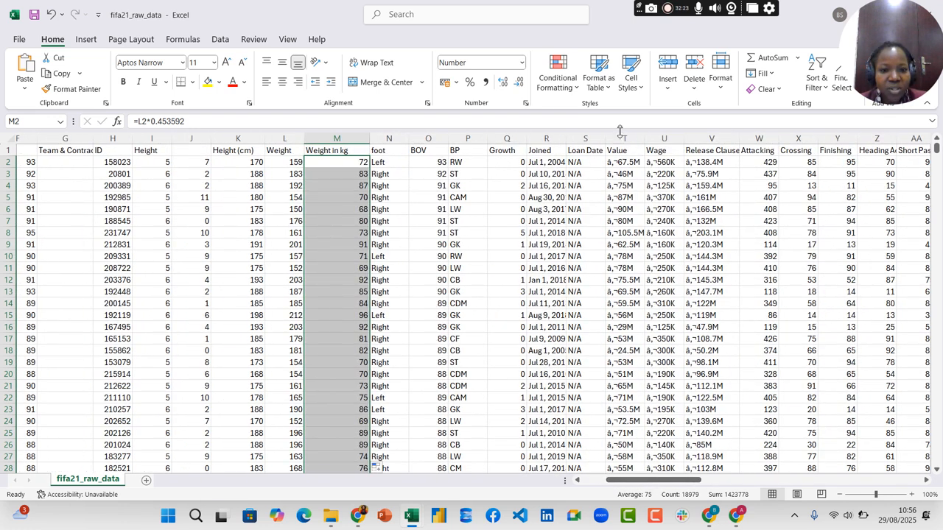
pyautogui.click(640, 141)
pyautogui.click(659, 138)
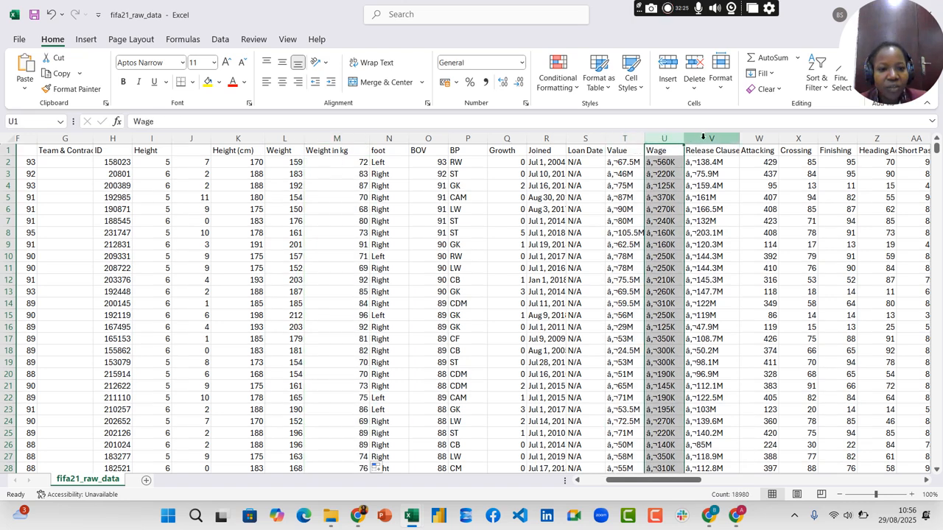
pyautogui.click(703, 138)
pyautogui.moveTo(688, 480); pyautogui.dragTo(659, 480)
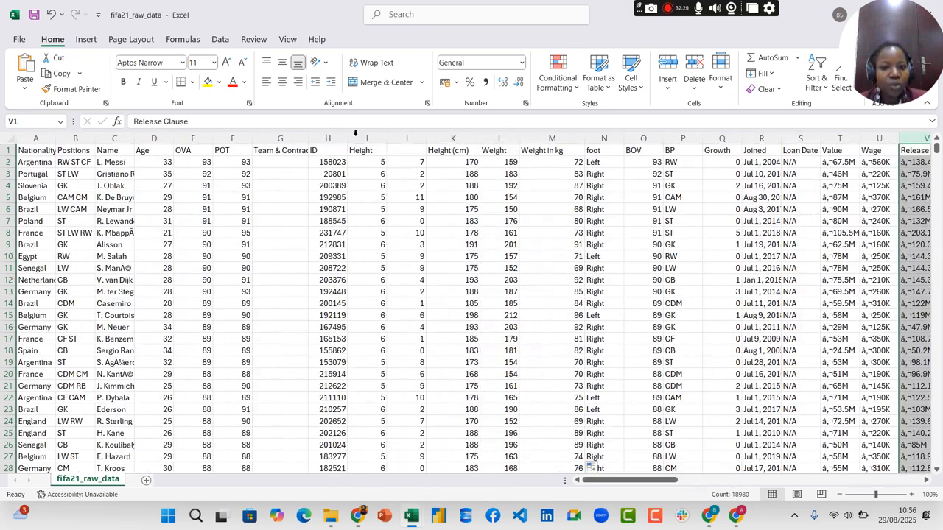
pyautogui.click(851, 140)
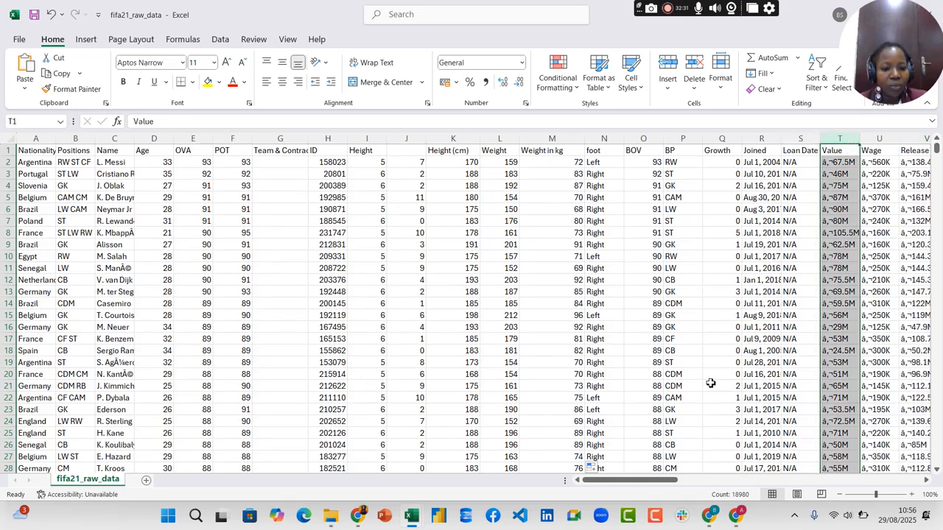
pyautogui.moveTo(673, 484); pyautogui.dragTo(695, 485)
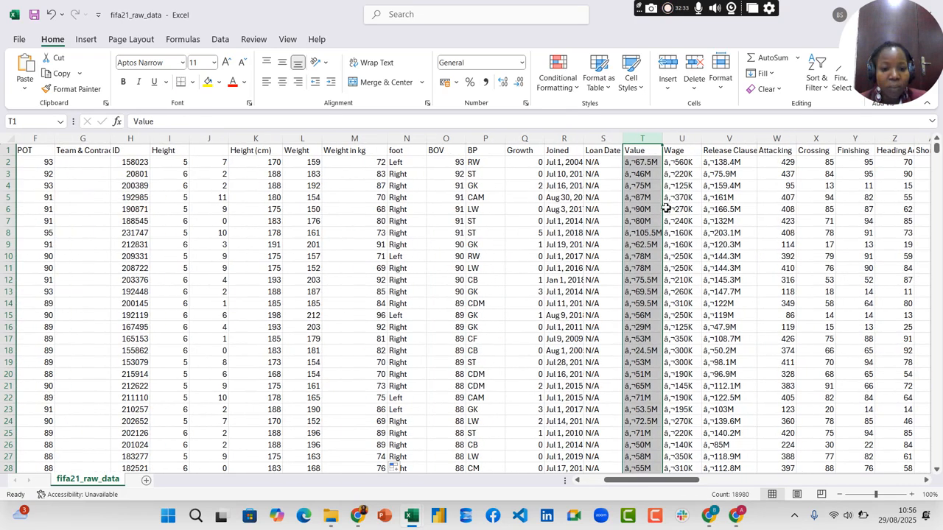
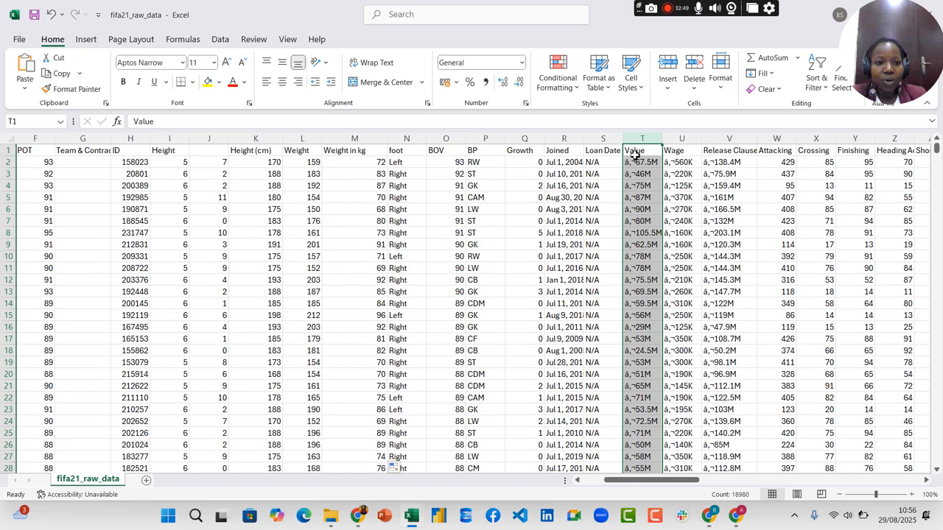
pyautogui.click(698, 8)
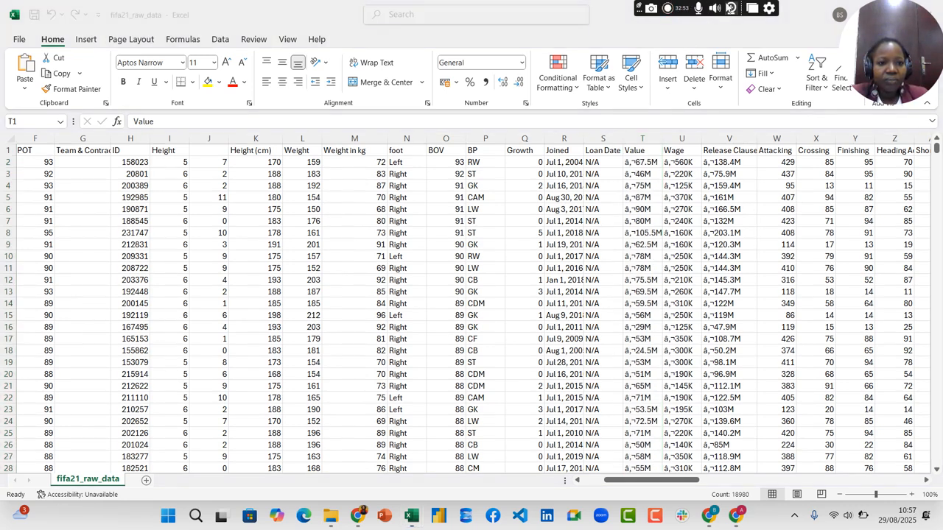
# - Copy the stray "â‚¬" characters from the start of the value in cell T2
pyautogui.click(731, 8)
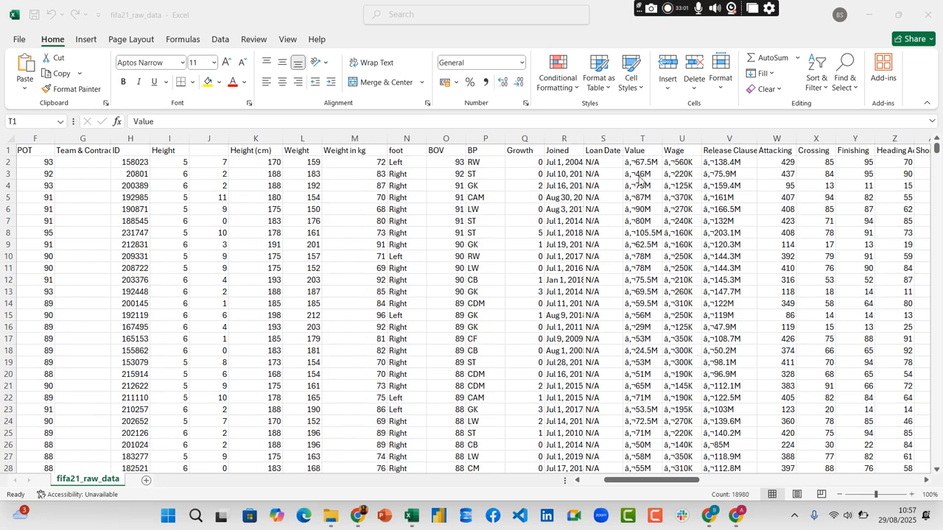
pyautogui.hotkey('ctrl', 'space')
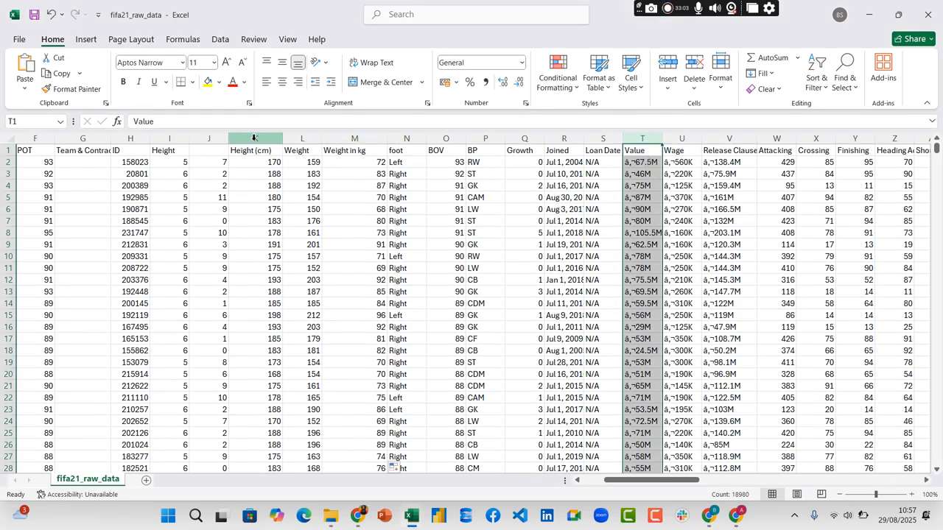
pyautogui.click(654, 165)
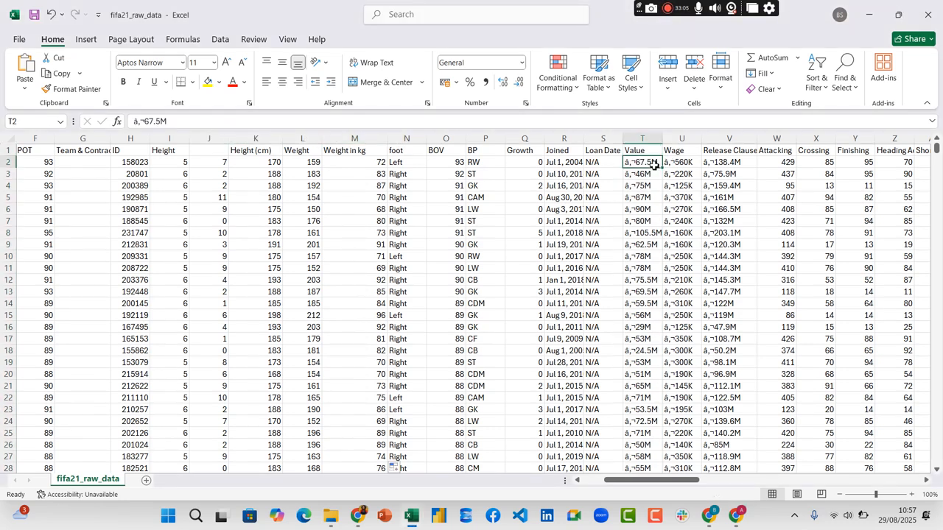
pyautogui.click(142, 122)
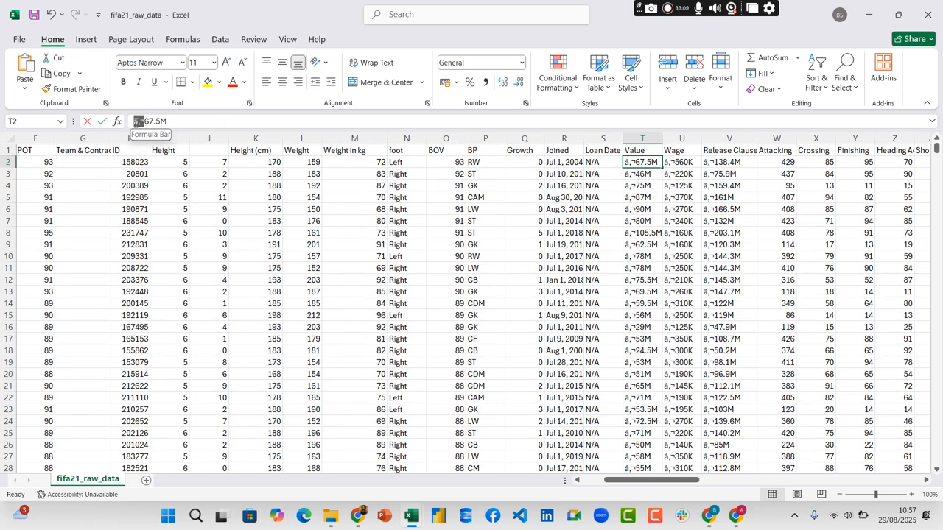
pyautogui.moveTo(139, 122); pyautogui.dragTo(145, 122)
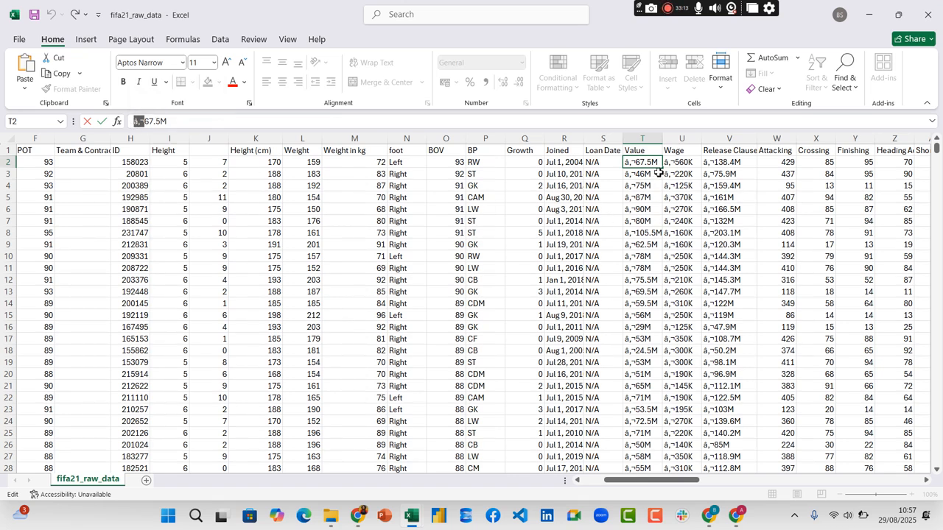
# - Replace every "â‚¬" in the Value column with nothing
pyautogui.click(650, 145)
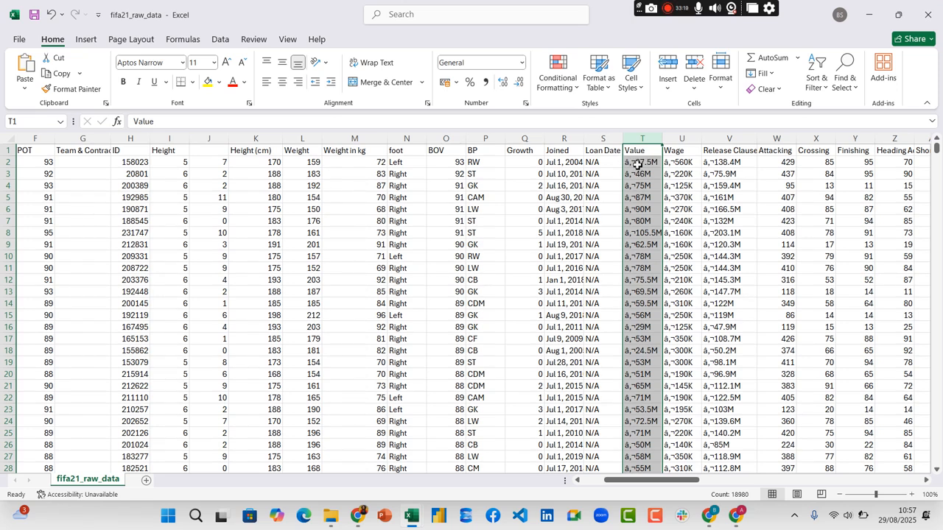
pyautogui.hotkey('ctrl', 'h')
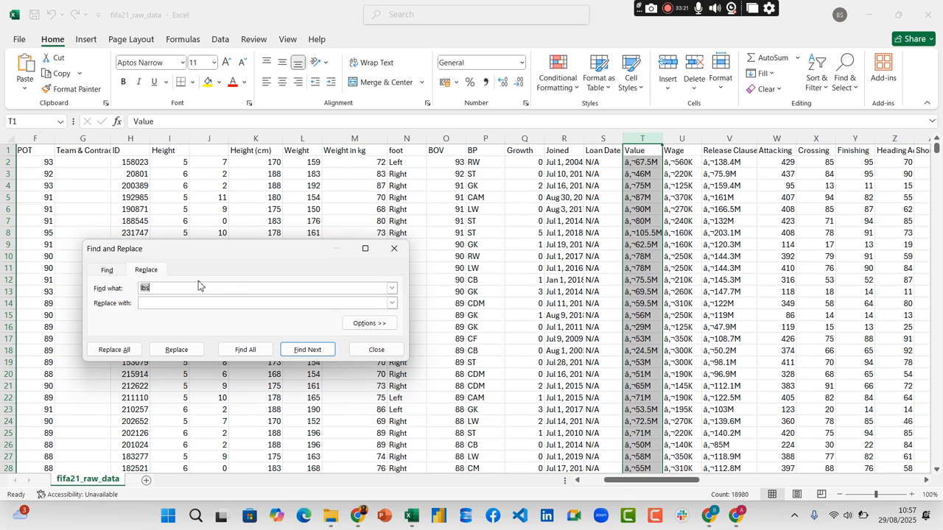
pyautogui.click(176, 304)
pyautogui.click(127, 350)
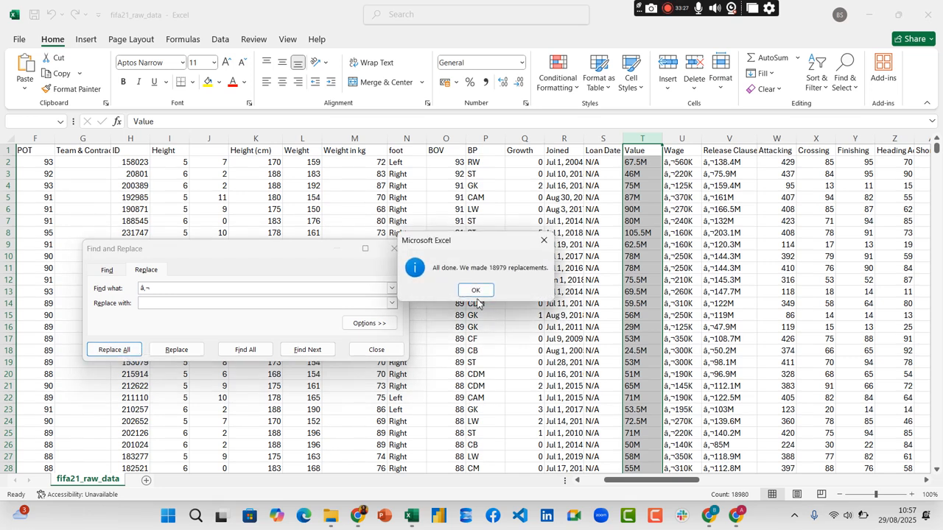
pyautogui.click(476, 291)
pyautogui.click(399, 250)
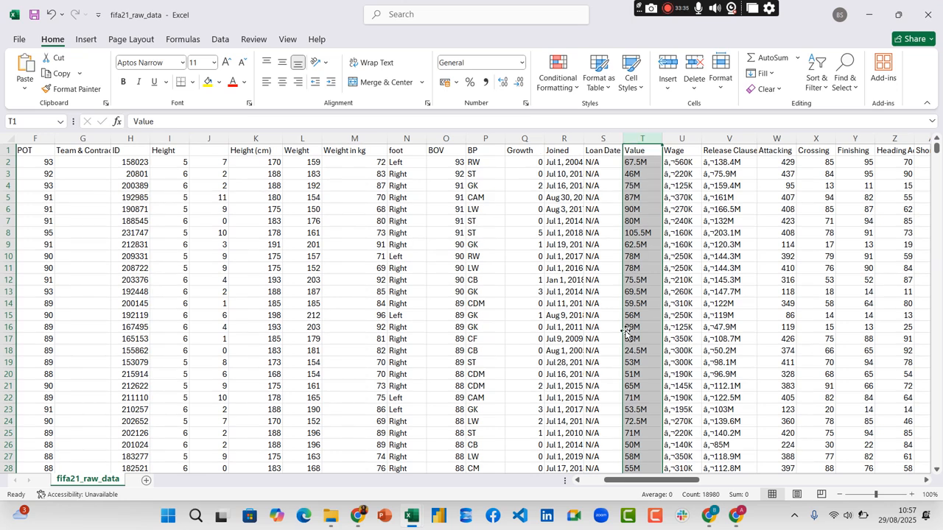
# - Replace every "â‚¬" in the Wage column with nothing
pyautogui.click(683, 141)
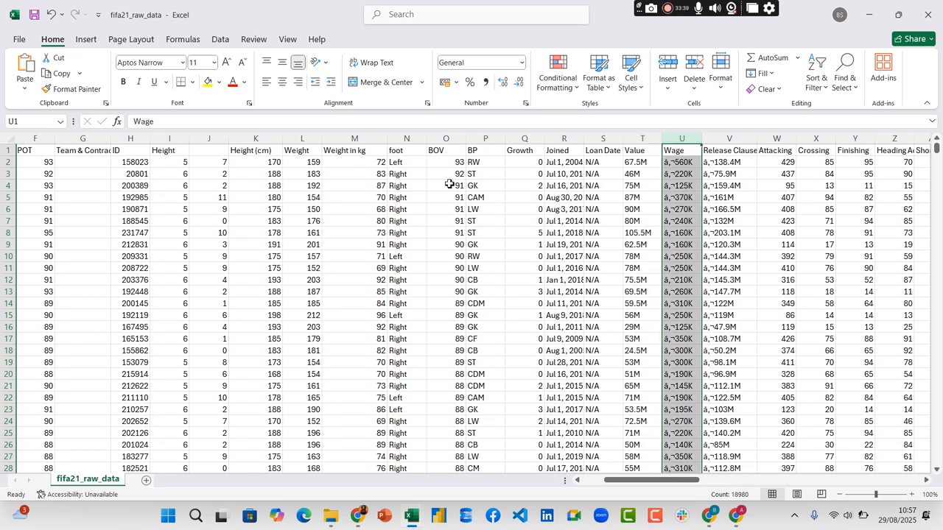
pyautogui.hotkey('ctrl', 'h')
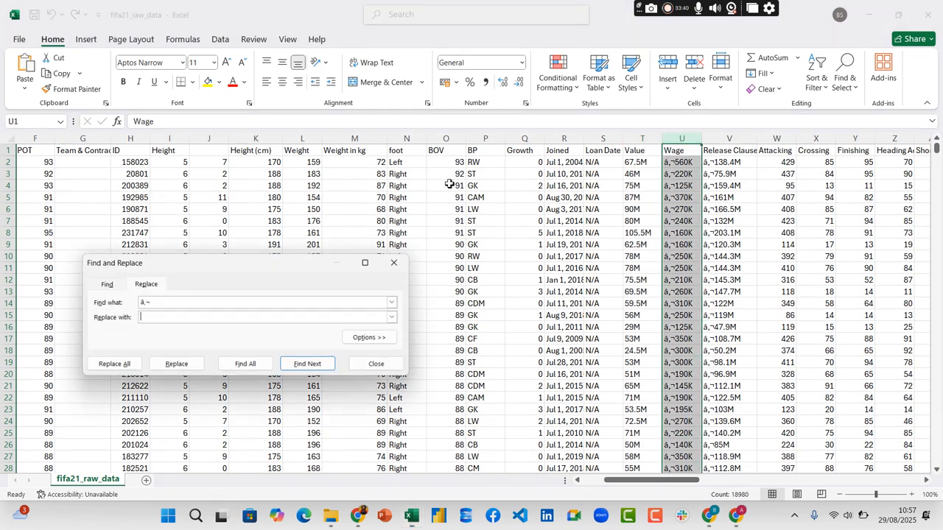
pyautogui.click(114, 364)
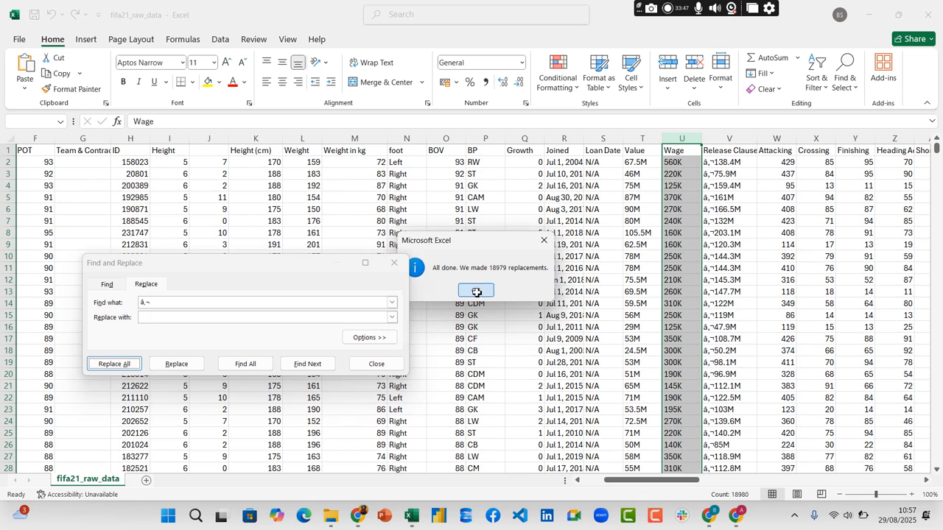
pyautogui.click(475, 291)
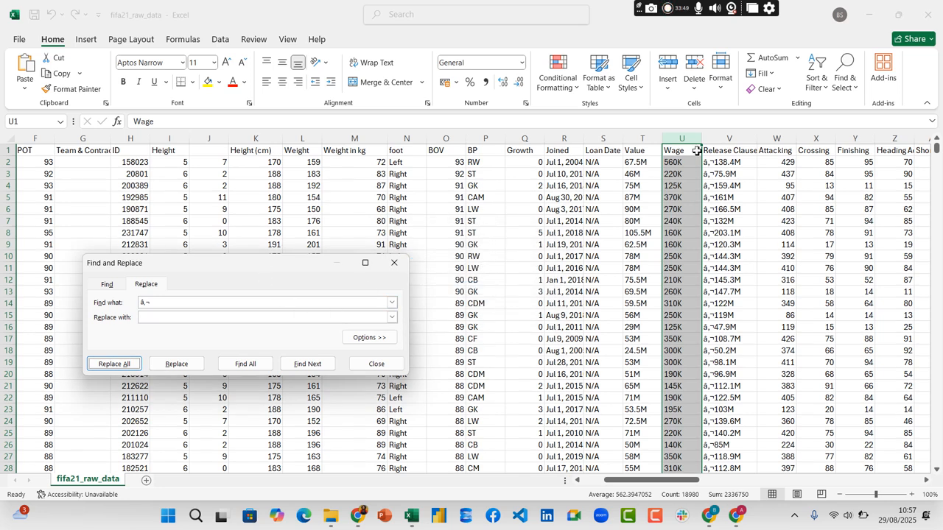
# - Replace every "â‚¬" in the Release Clause column with nothing and close Find and Replace
pyautogui.click(745, 140)
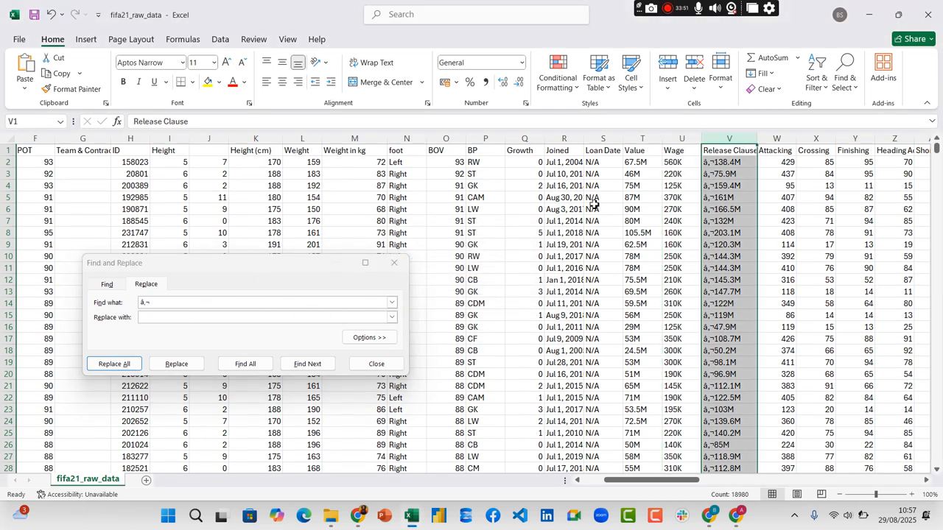
pyautogui.click(114, 365)
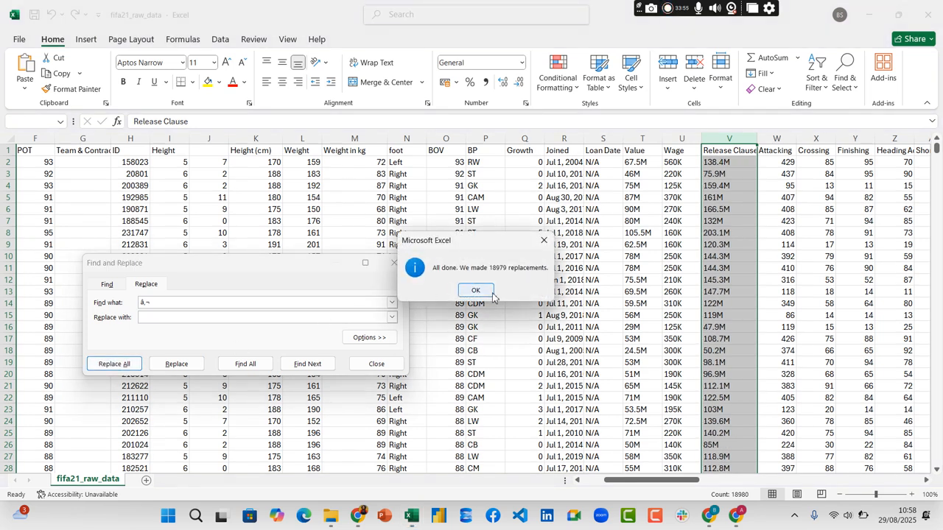
pyautogui.click(476, 290)
pyautogui.click(384, 364)
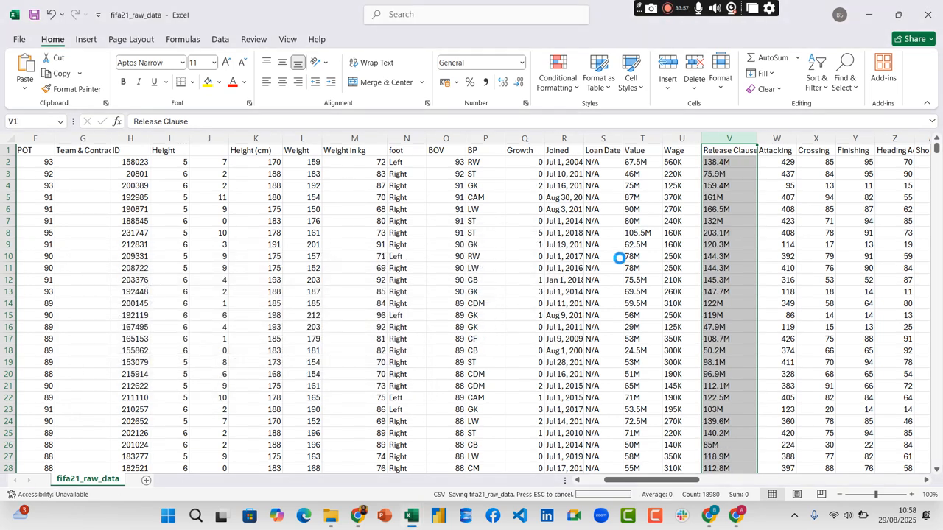
# - Add a filter to the Value column and examine its full list of values for the suffixes used
pyautogui.moveTo(658, 488); pyautogui.dragTo(682, 486)
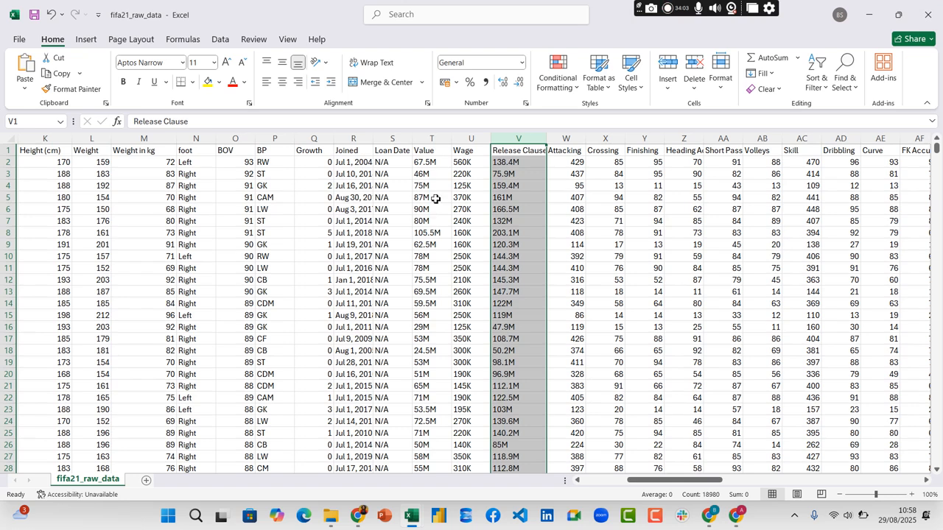
pyautogui.click(442, 162)
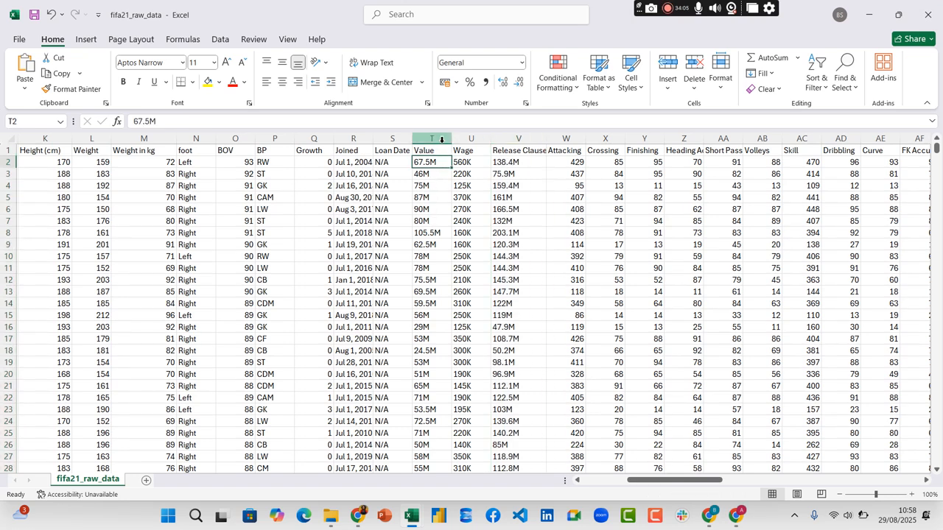
pyautogui.click(442, 138)
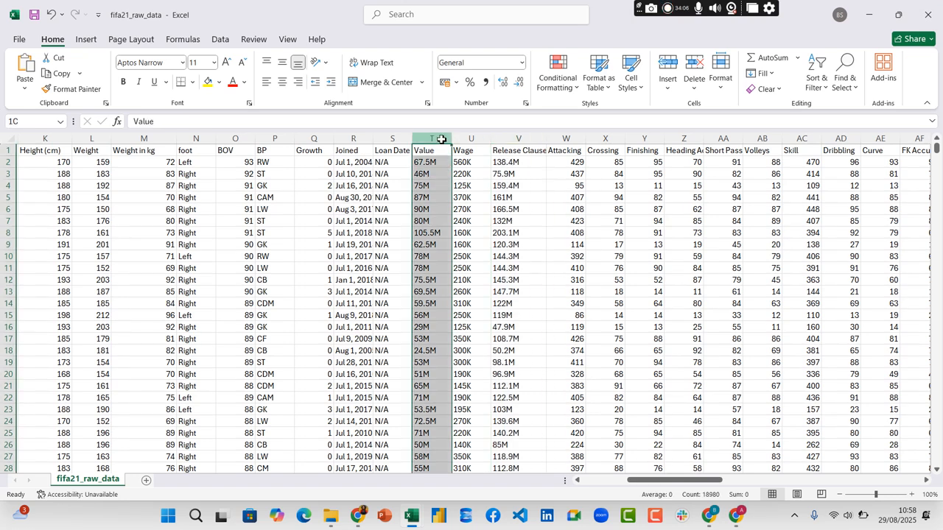
pyautogui.click(818, 92)
pyautogui.click(836, 162)
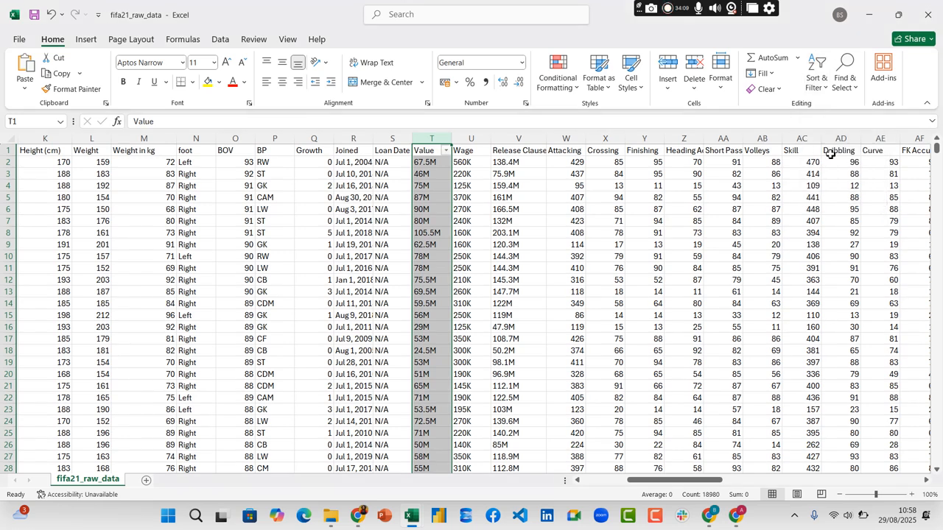
pyautogui.click(445, 150)
pyautogui.scroll(-1, 366, 342)
pyautogui.scroll(-3, 336, 343)
pyautogui.click(333, 365)
pyautogui.scroll(-7, 335, 372)
pyautogui.scroll(-10, 336, 372)
pyautogui.scroll(-10, 338, 370)
pyautogui.scroll(-5, 338, 371)
pyautogui.click(398, 422)
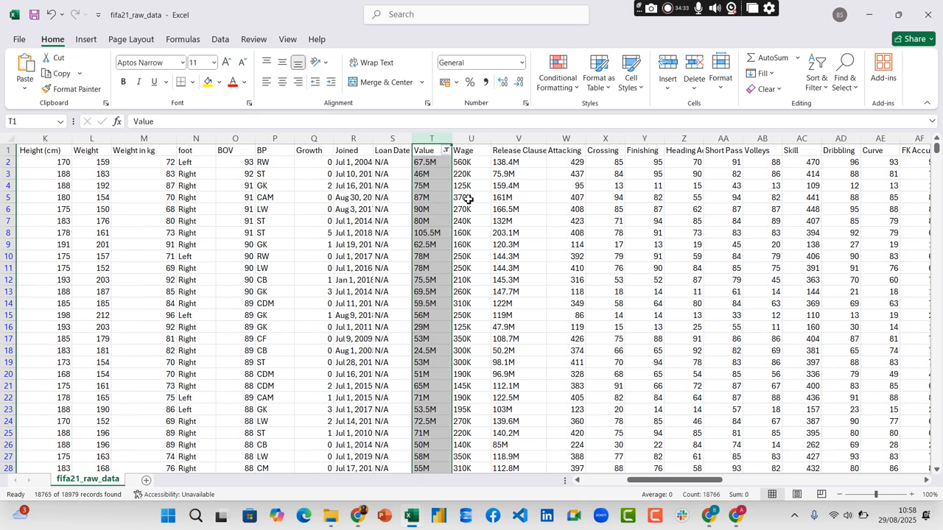
# - Recheck the Value column's filter list and turn that column's filter off
pyautogui.click(447, 150)
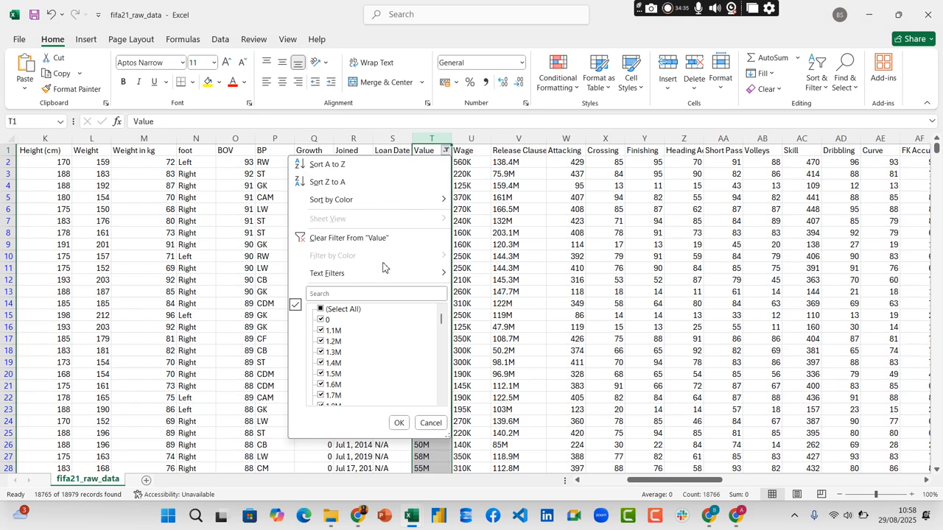
pyautogui.click(398, 422)
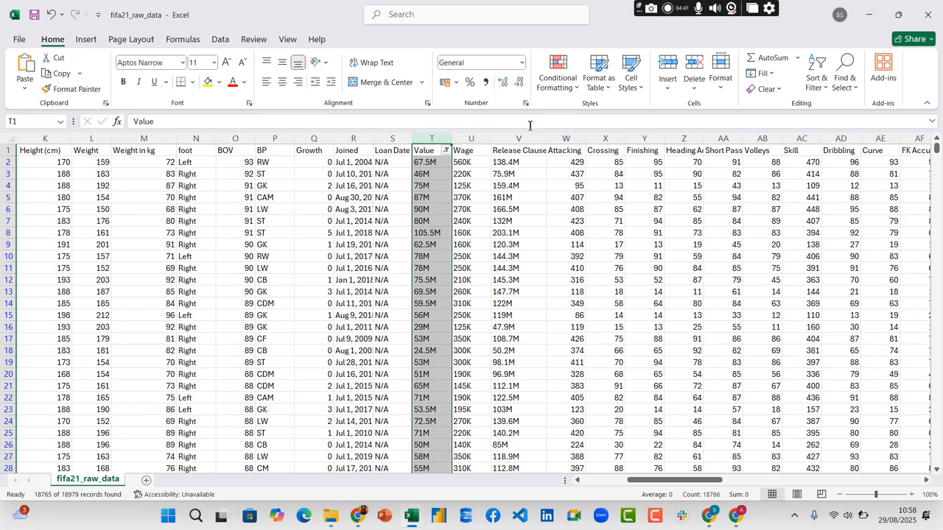
pyautogui.click(816, 79)
pyautogui.press('Escape')
# - Add a filter to the Wage column and examine its full list of values for the suffixes used
pyautogui.click(468, 139)
pyautogui.click(816, 80)
pyautogui.click(841, 163)
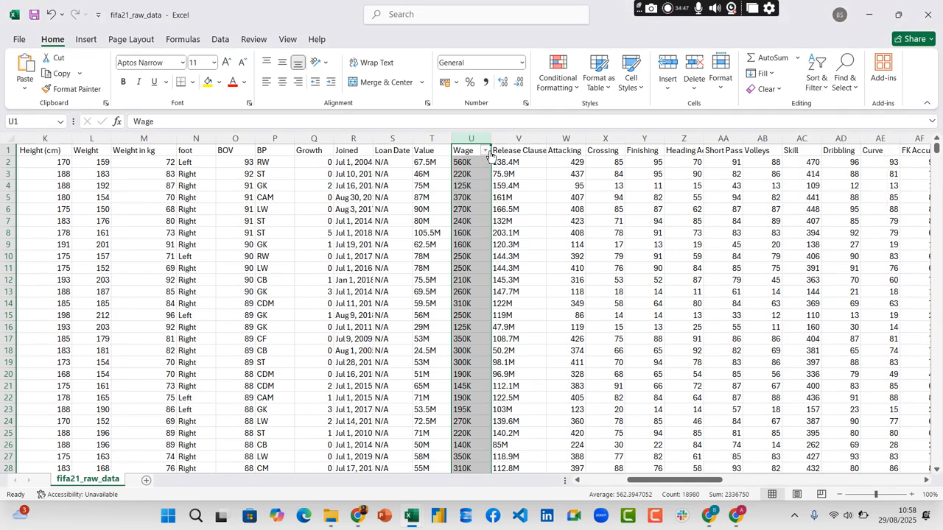
pyautogui.click(488, 152)
pyautogui.scroll(-3, 395, 354)
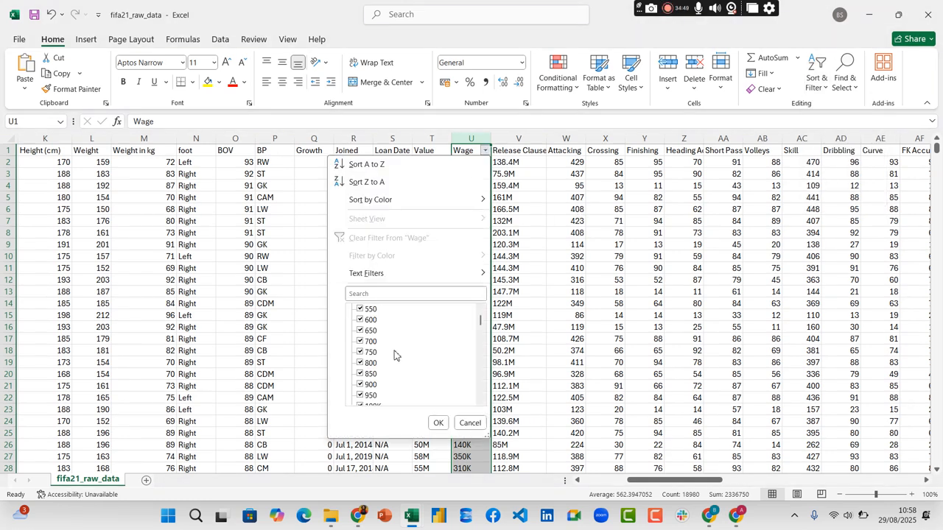
pyautogui.scroll(-1, 394, 355)
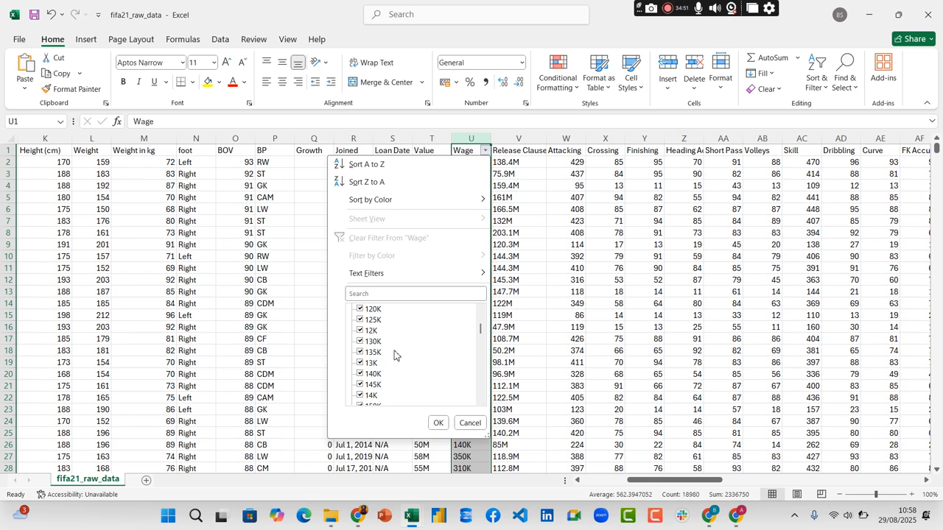
pyautogui.scroll(-6, 394, 355)
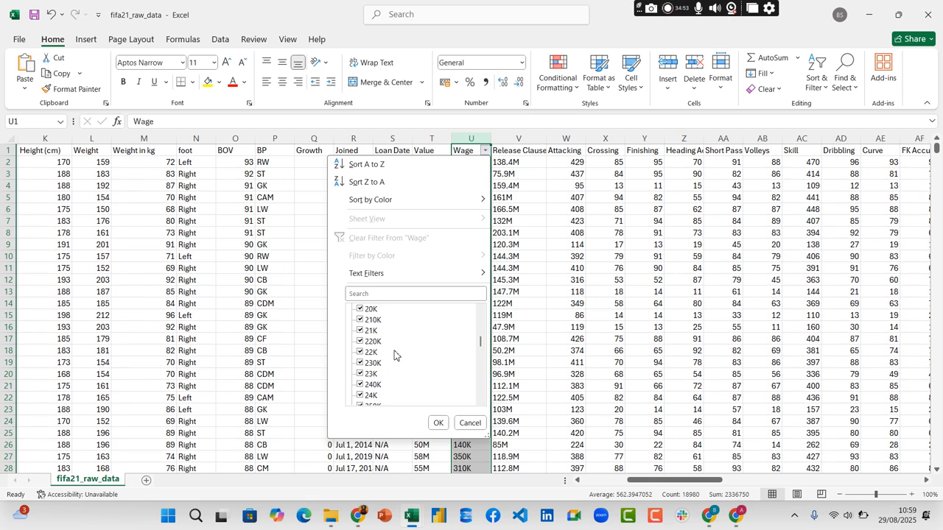
pyautogui.scroll(-20, 394, 355)
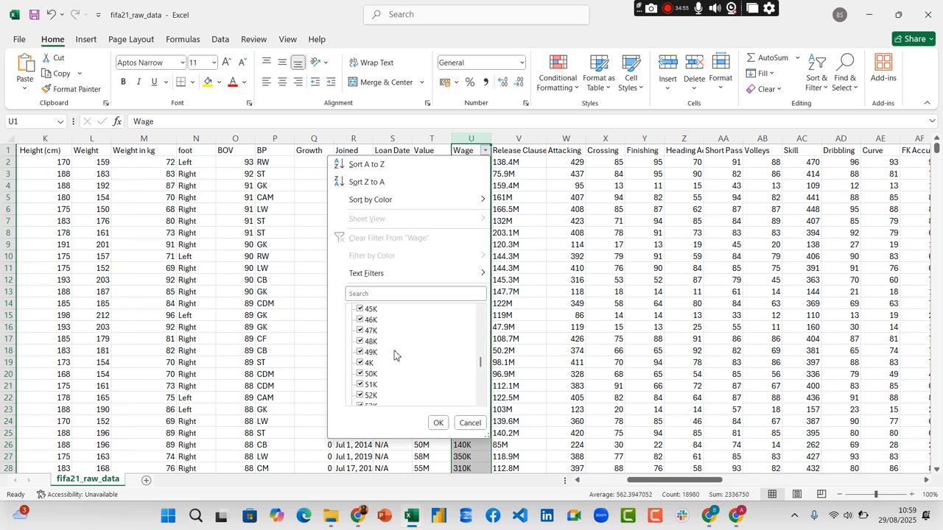
pyautogui.scroll(-10, 394, 355)
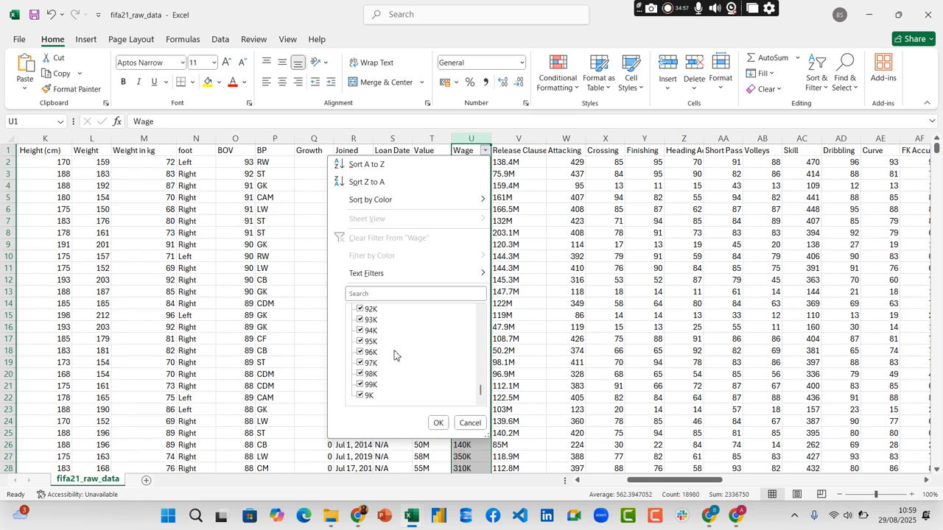
pyautogui.scroll(15, 392, 356)
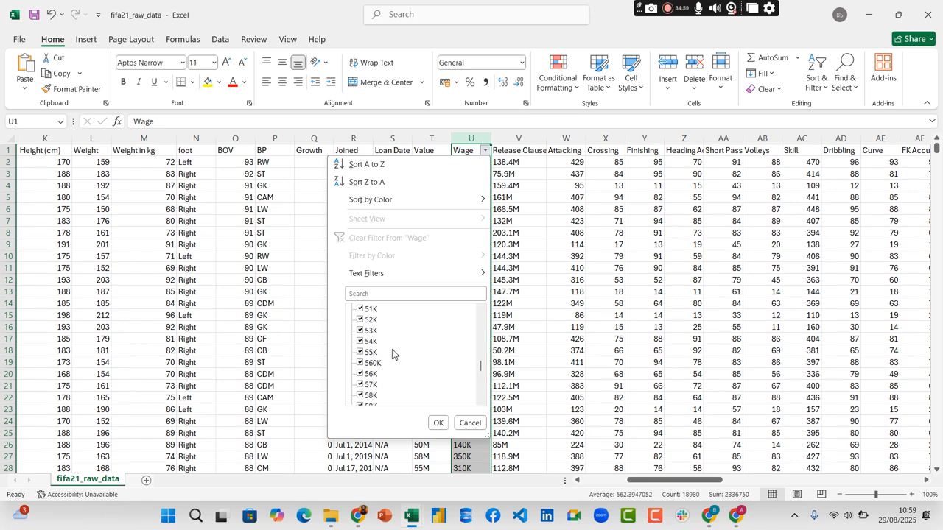
pyautogui.scroll(12, 392, 352)
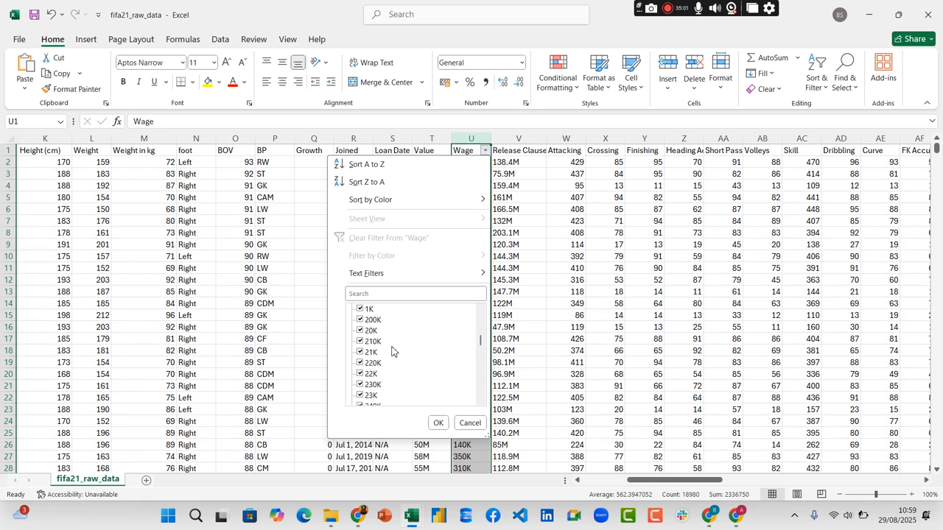
pyautogui.scroll(10, 391, 349)
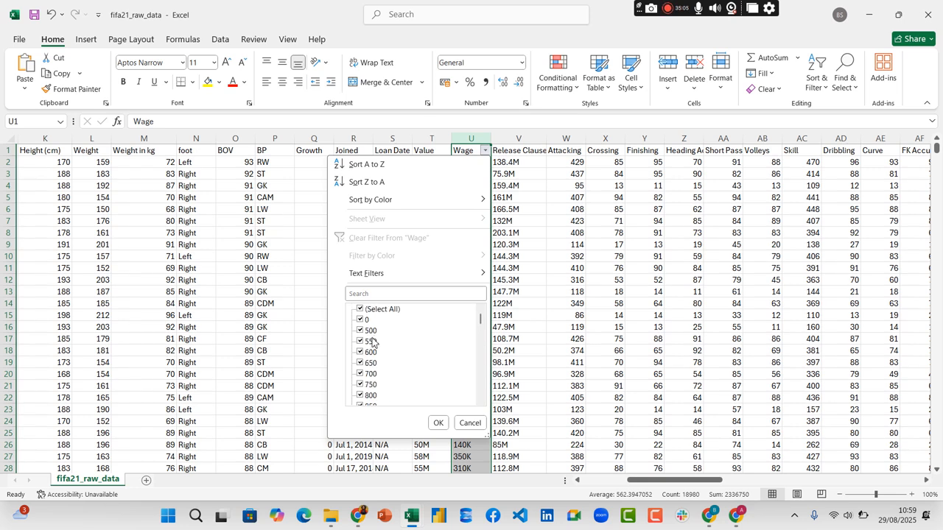
pyautogui.click(438, 423)
# - Turn off the Wage column's filter
pyautogui.click(519, 138)
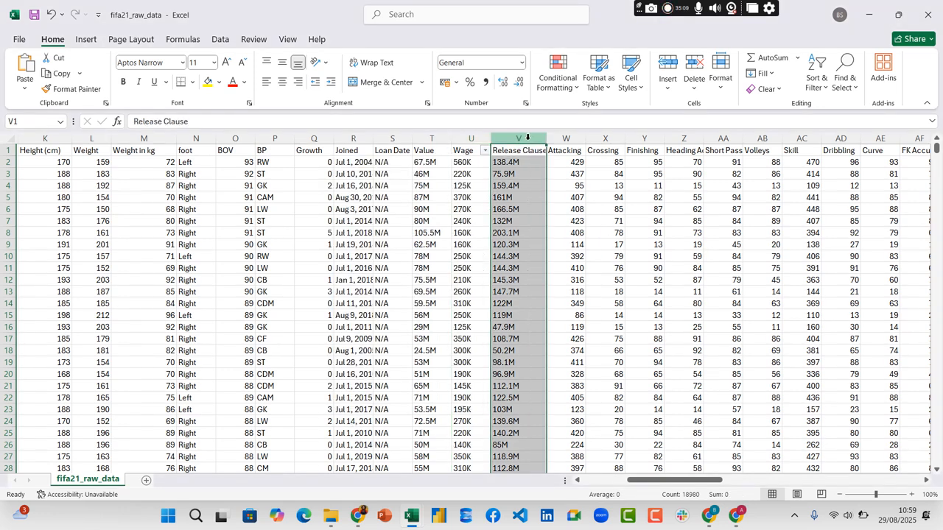
pyautogui.click(816, 79)
pyautogui.click(836, 161)
pyautogui.click(845, 163)
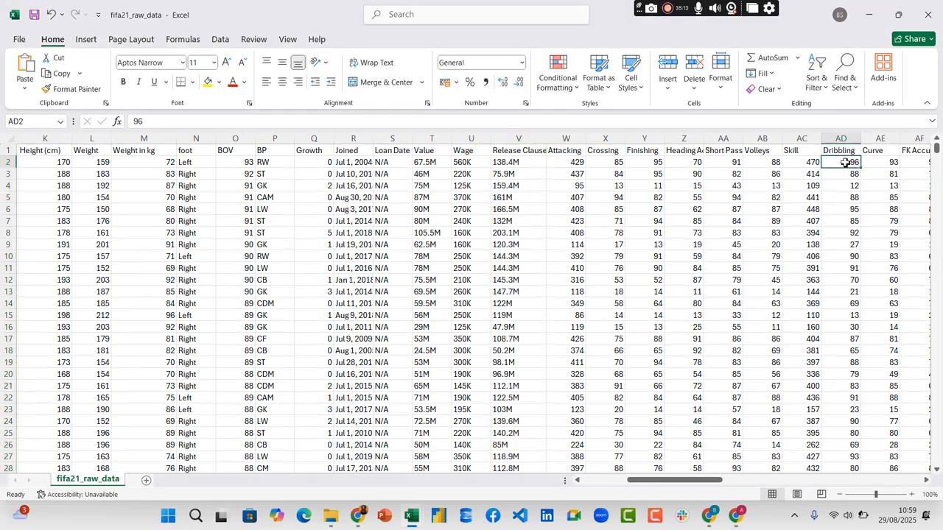
# - Add a filter to the Release Clause column, examine its list of values for the suffixes used, and close the list
pyautogui.click(520, 138)
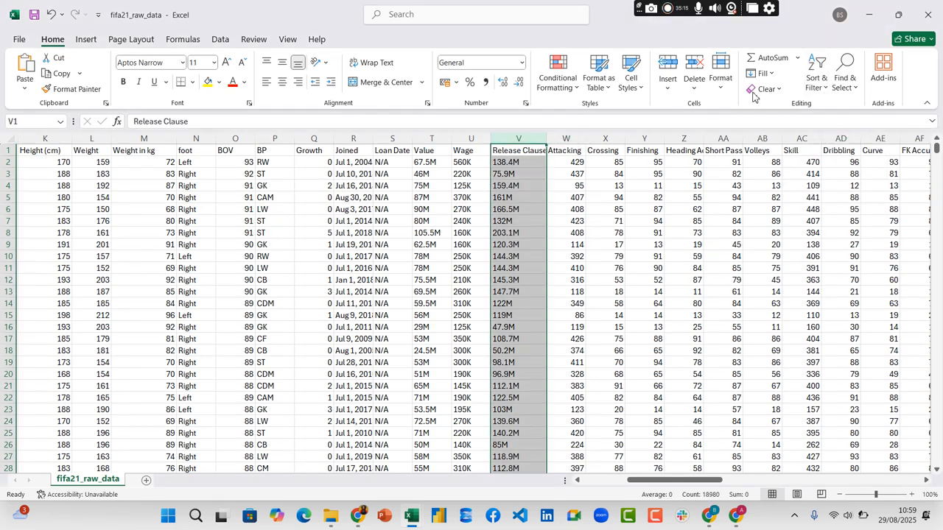
pyautogui.click(821, 83)
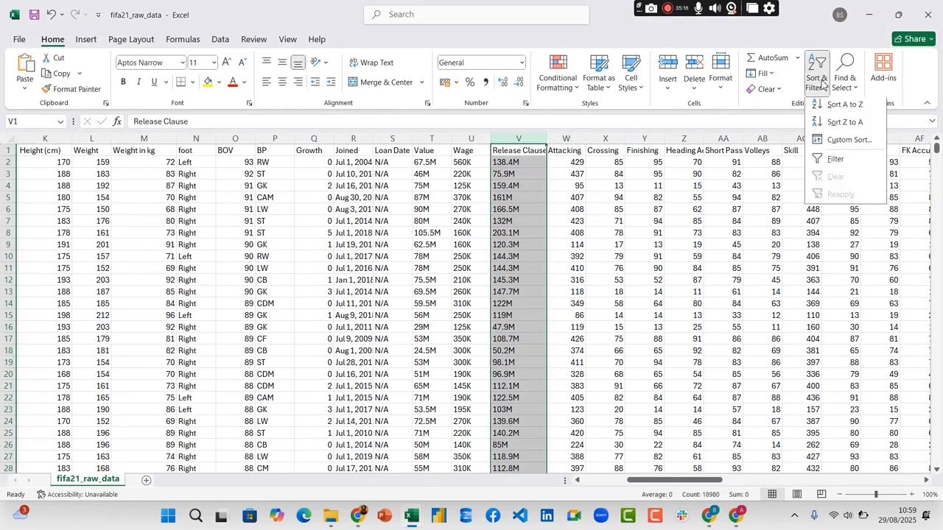
pyautogui.click(835, 159)
pyautogui.click(541, 150)
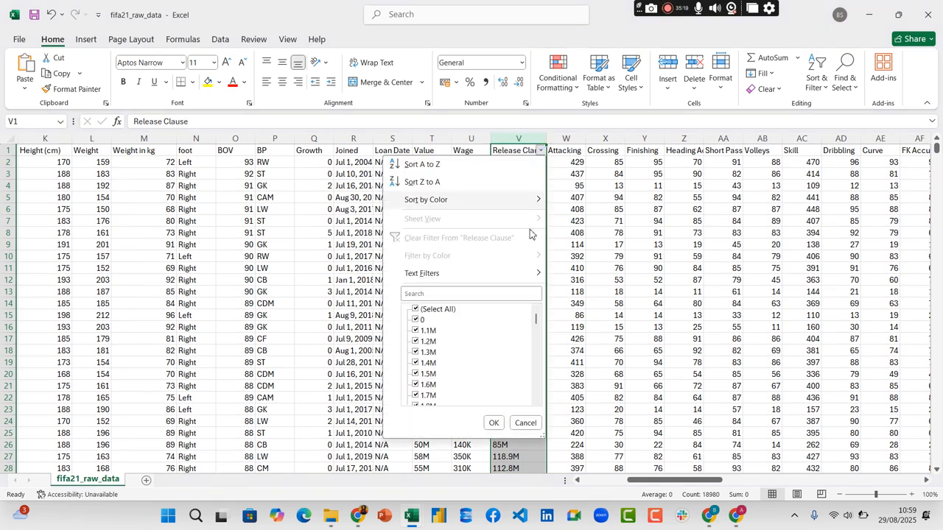
pyautogui.scroll(-10, 430, 350)
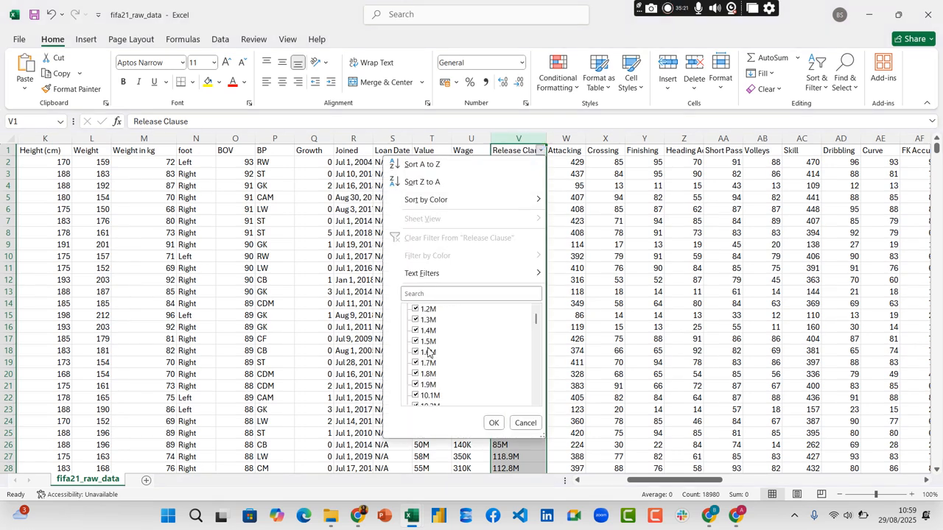
pyautogui.click(430, 341)
pyautogui.click(429, 352)
pyautogui.click(429, 363)
pyautogui.click(422, 342)
pyautogui.click(421, 352)
pyautogui.click(422, 363)
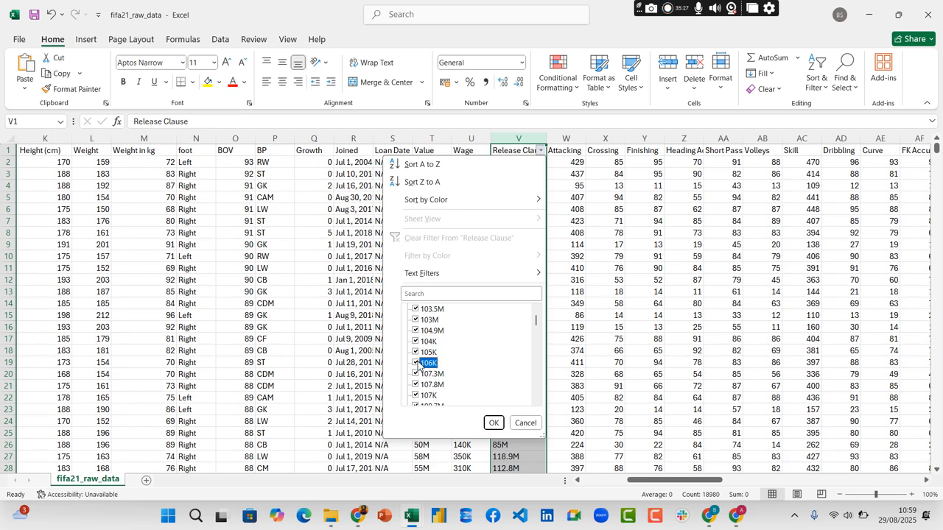
pyautogui.click(494, 423)
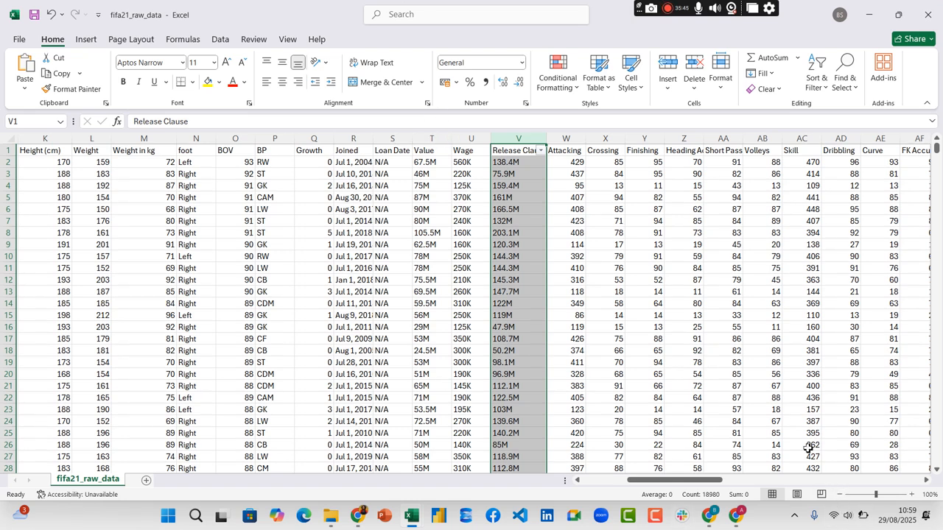
# - Insert an empty column between the Value and Wage columns
pyautogui.moveTo(702, 483); pyautogui.dragTo(672, 479)
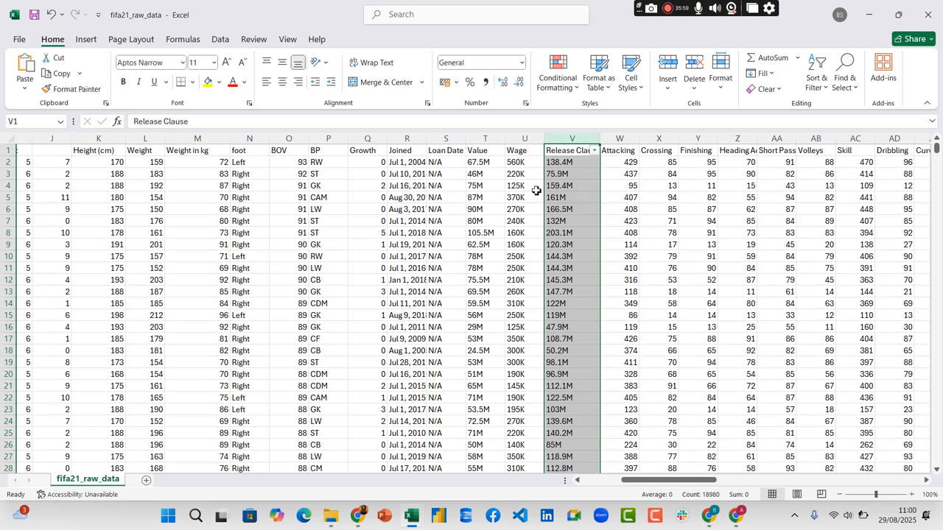
pyautogui.click(491, 139)
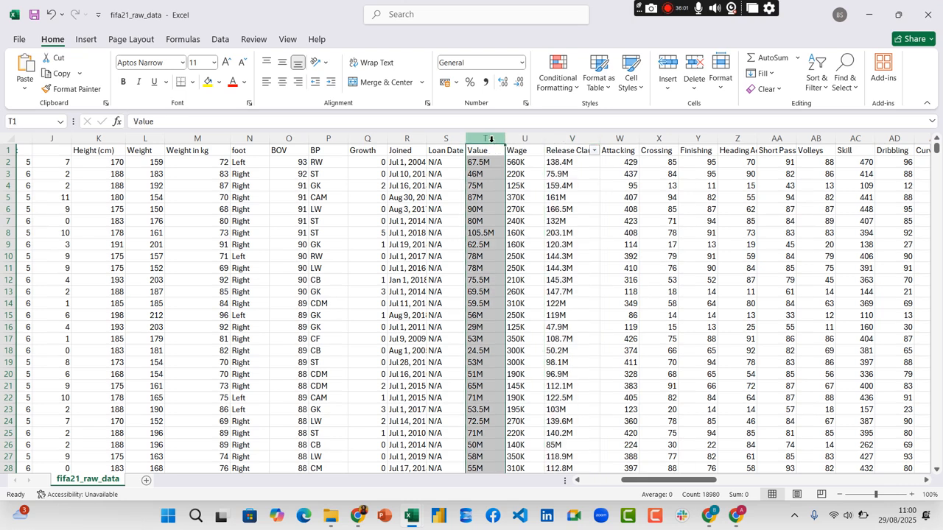
pyautogui.rightClick(532, 135)
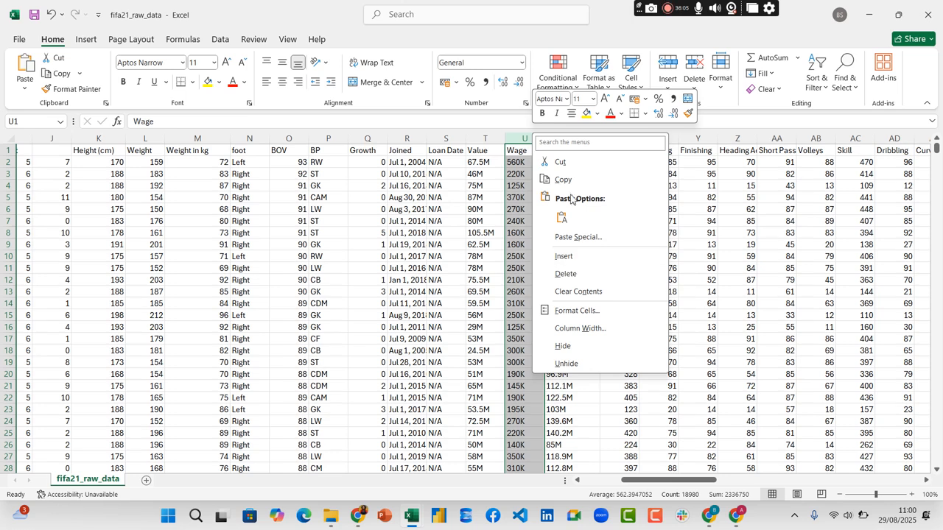
pyautogui.press('Escape')
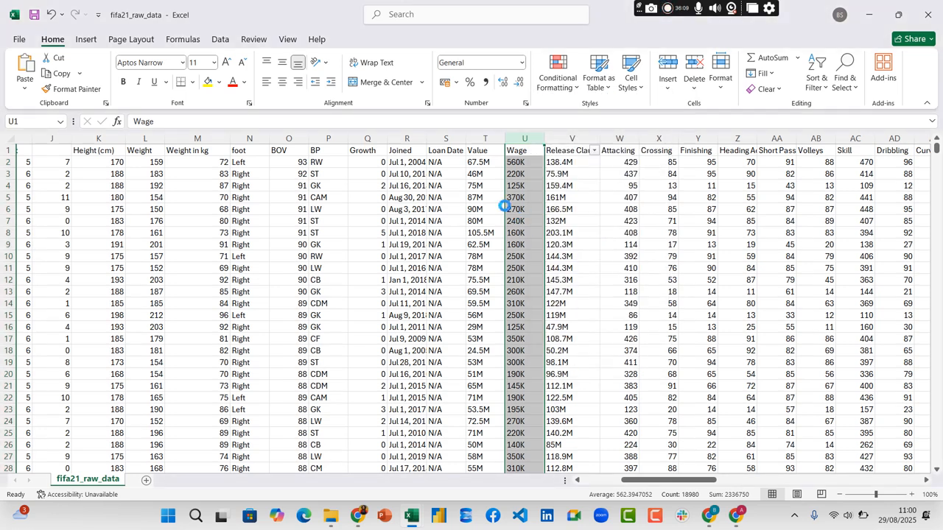
pyautogui.hotkey('ctrl', 'shift', '+')
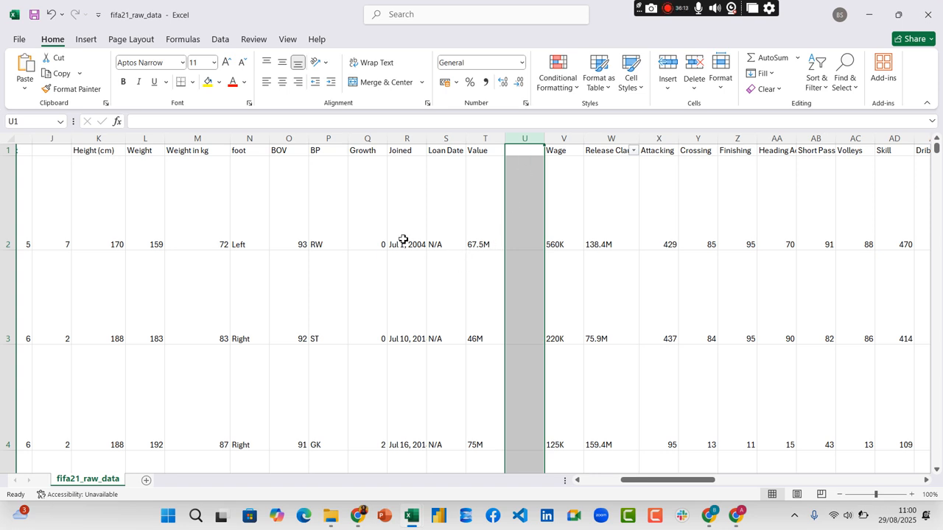
# - AutoFit the row heights and column widths of the entire sheet
pyautogui.click(2, 135)
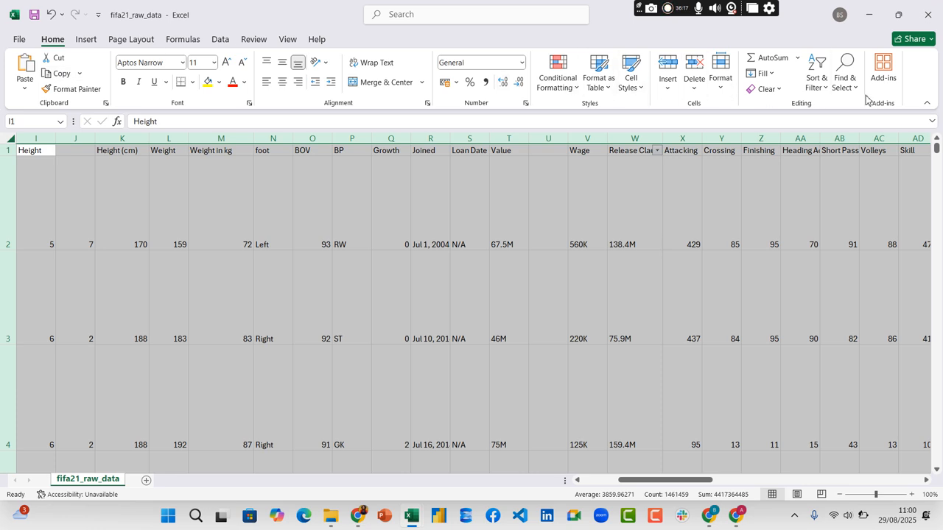
pyautogui.click(719, 84)
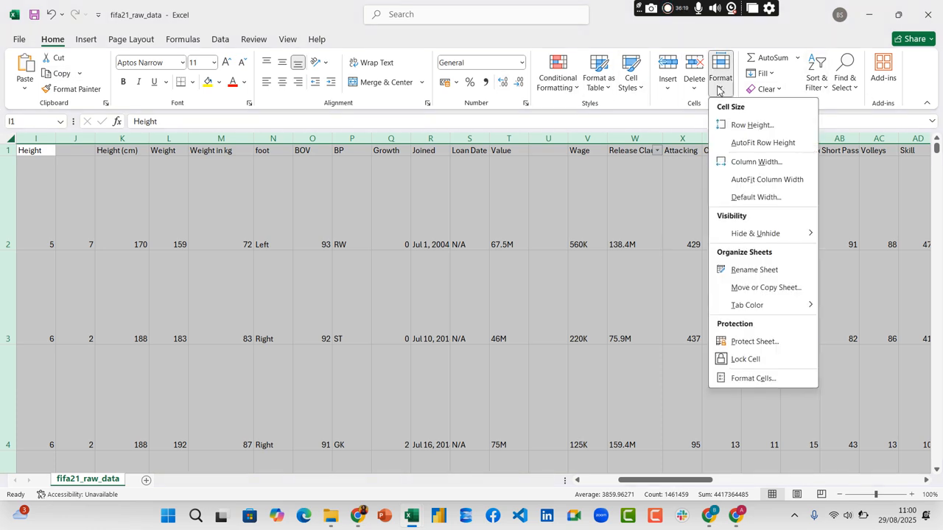
pyautogui.click(756, 144)
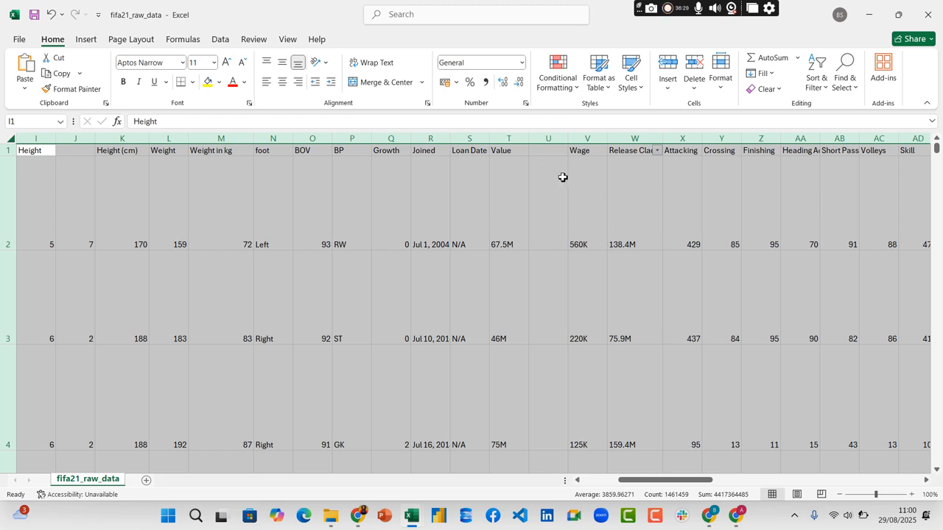
pyautogui.click(556, 140)
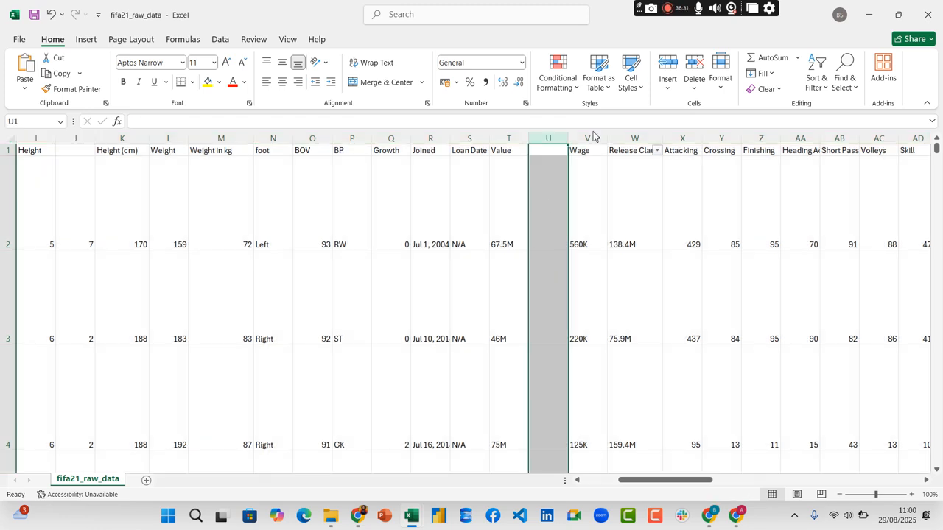
pyautogui.click(8, 138)
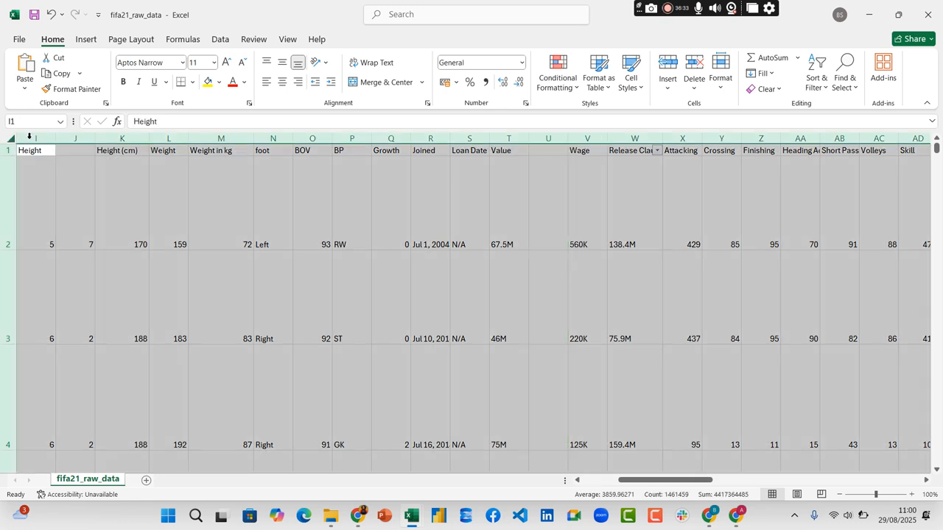
pyautogui.click(719, 80)
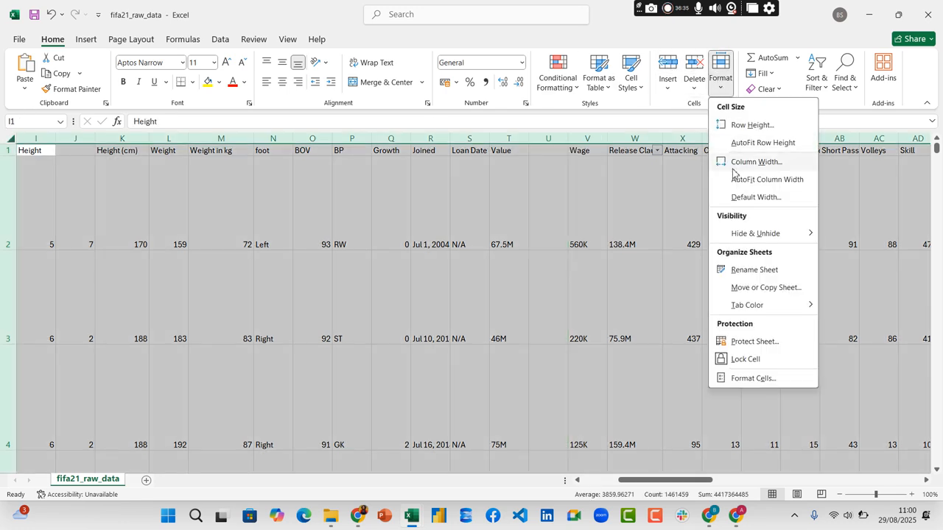
pyautogui.click(748, 181)
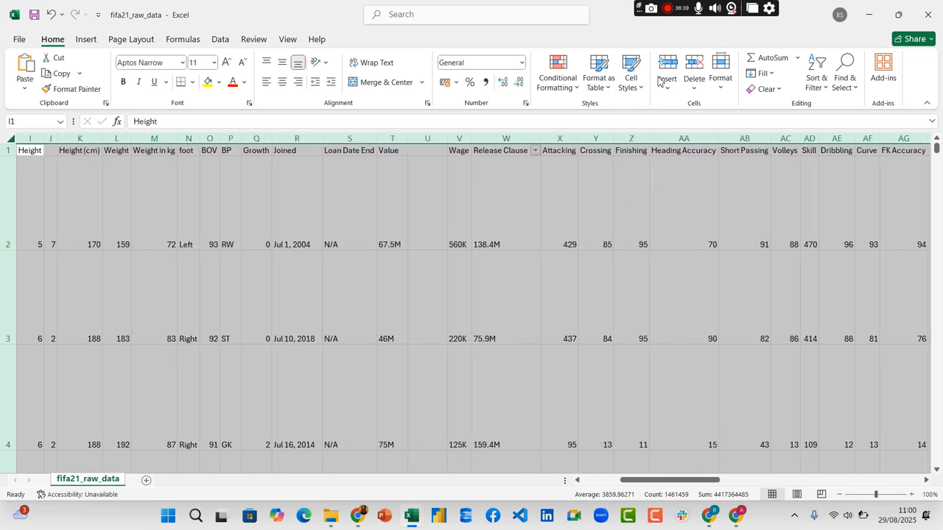
pyautogui.click(723, 86)
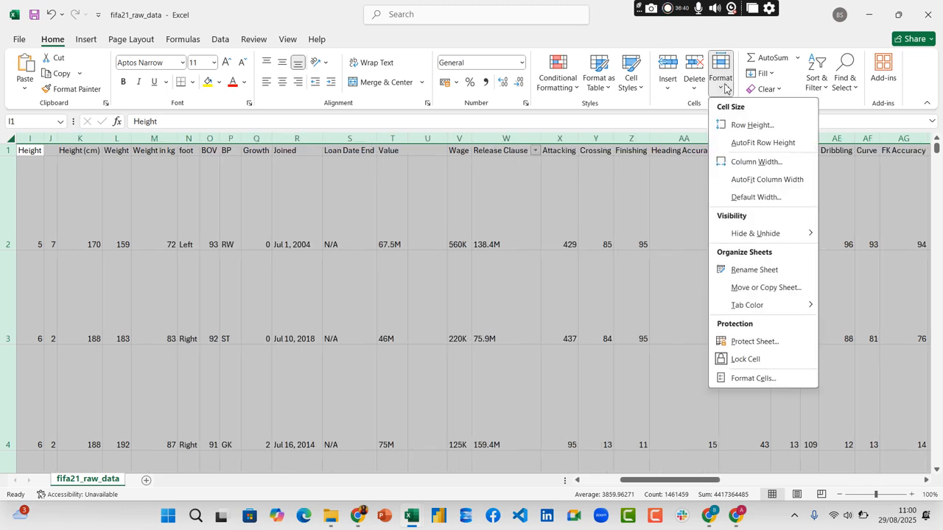
pyautogui.click(732, 146)
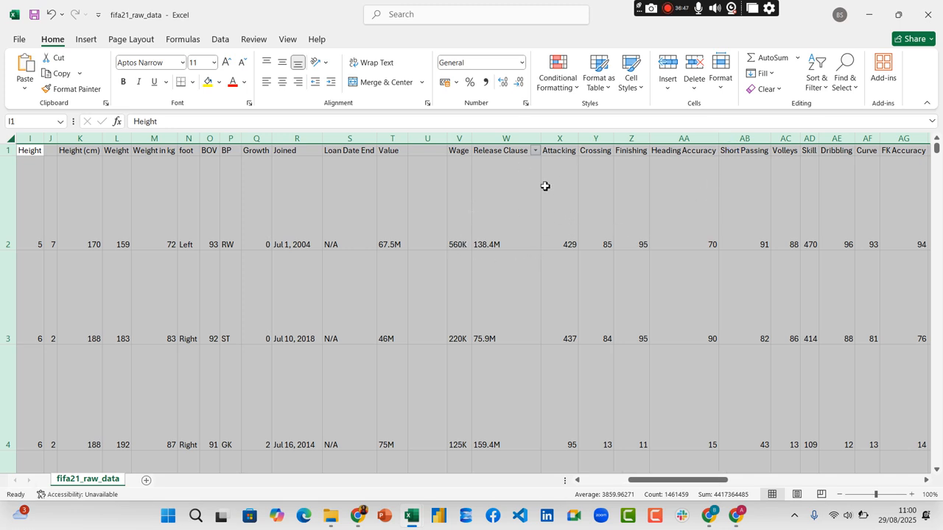
# - Start a VALUE formula in cell U2, in the empty column beside Value
pyautogui.click(425, 142)
pyautogui.click(425, 230)
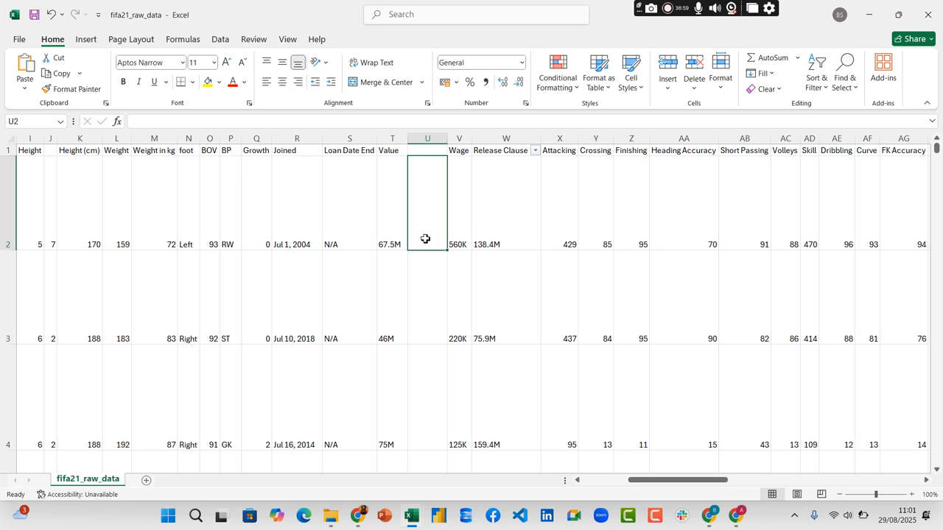
pyautogui.write('=')
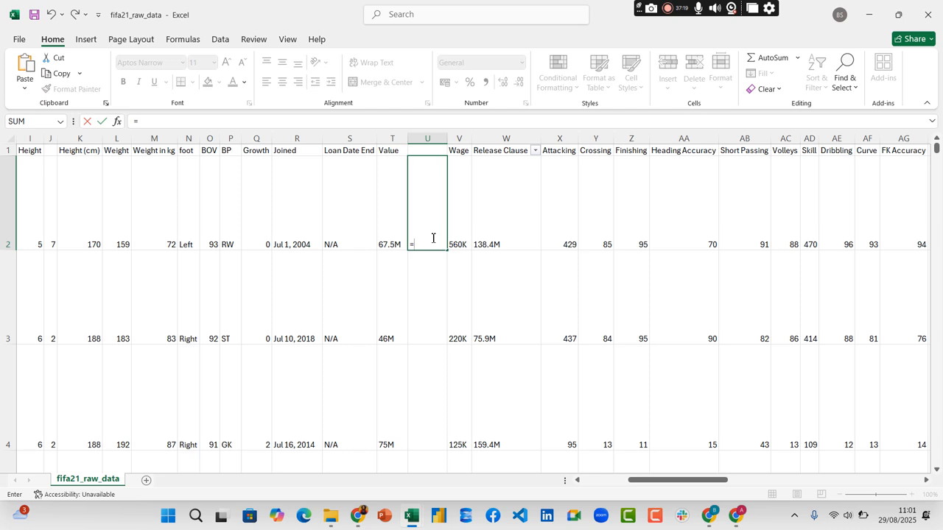
pyautogui.write('val')
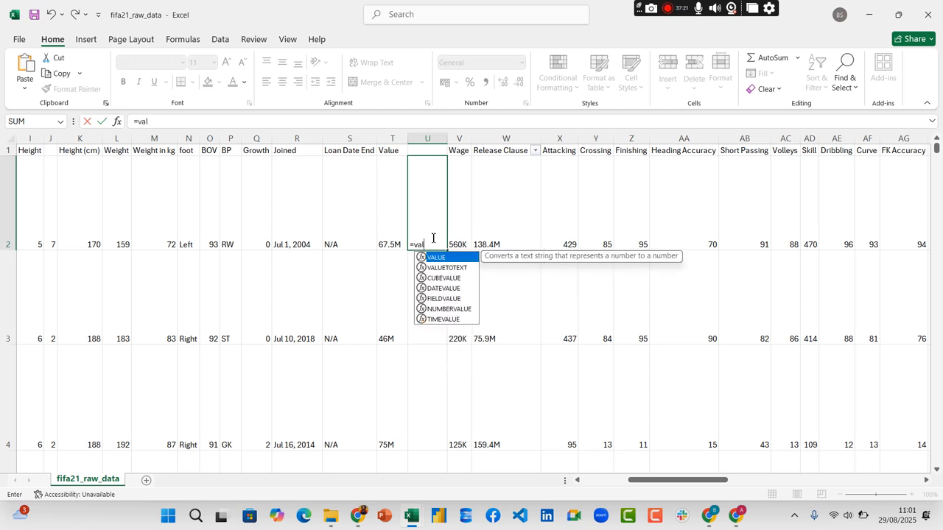
pyautogui.press('Tab')
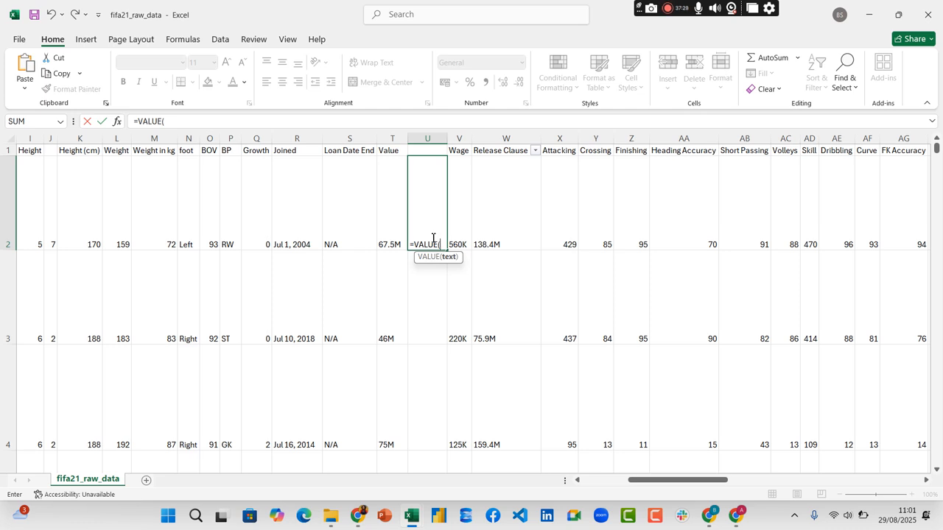
pyautogui.write('P')
pyautogui.press('BackSpace')
pyautogui.write('REPLACE(')
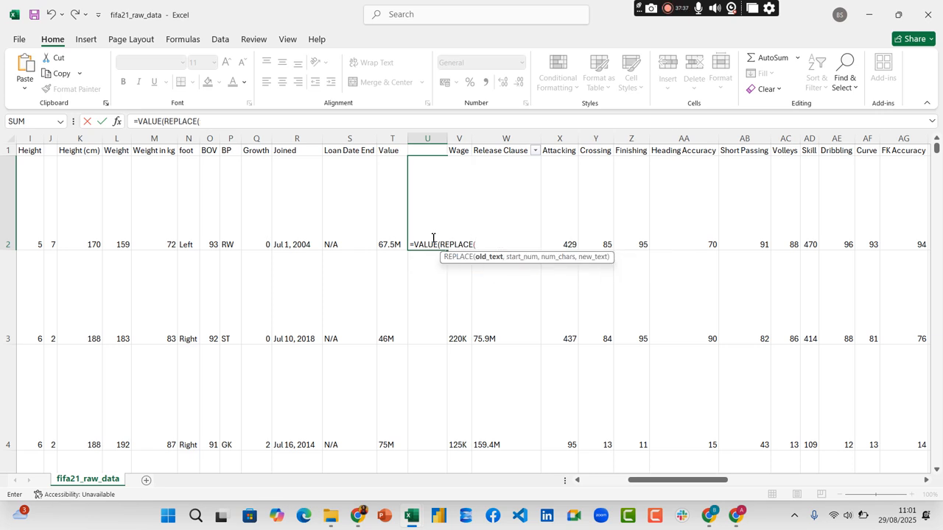
pyautogui.click(394, 246)
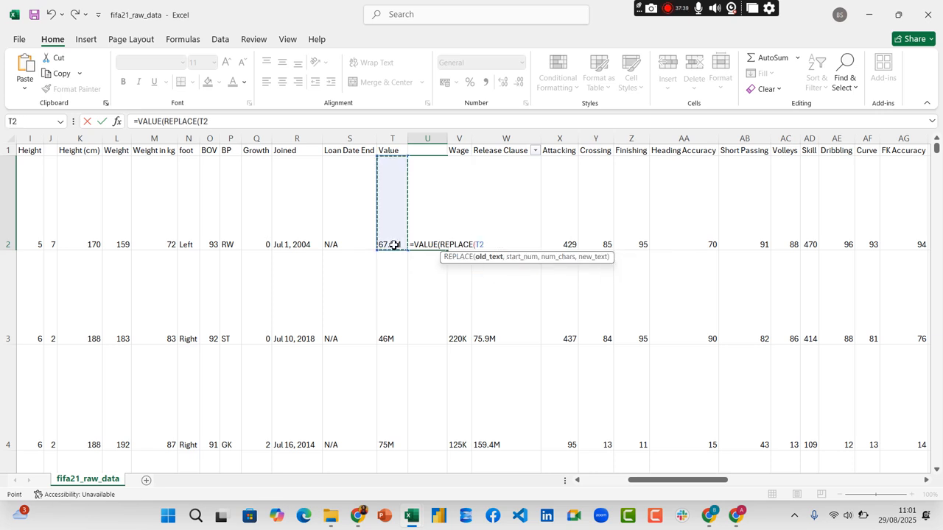
pyautogui.write(',')
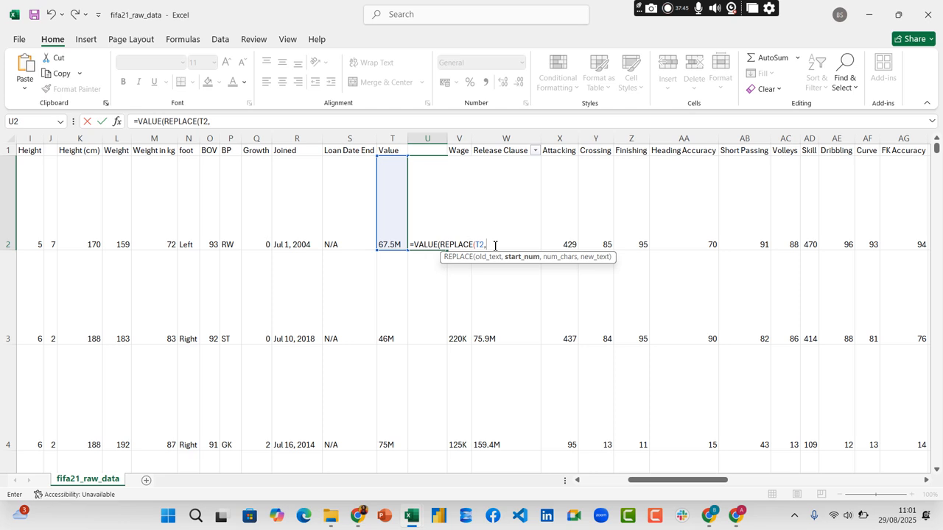
pyautogui.press('BackSpace')
pyautogui.press('BackSpace')
pyautogui.press('BackSpace')
pyautogui.press('BackSpace')
pyautogui.press('BackSpace')
pyautogui.press('BackSpace')
pyautogui.press('BackSpace')
pyautogui.press('BackSpace')
pyautogui.press('BackSpace')
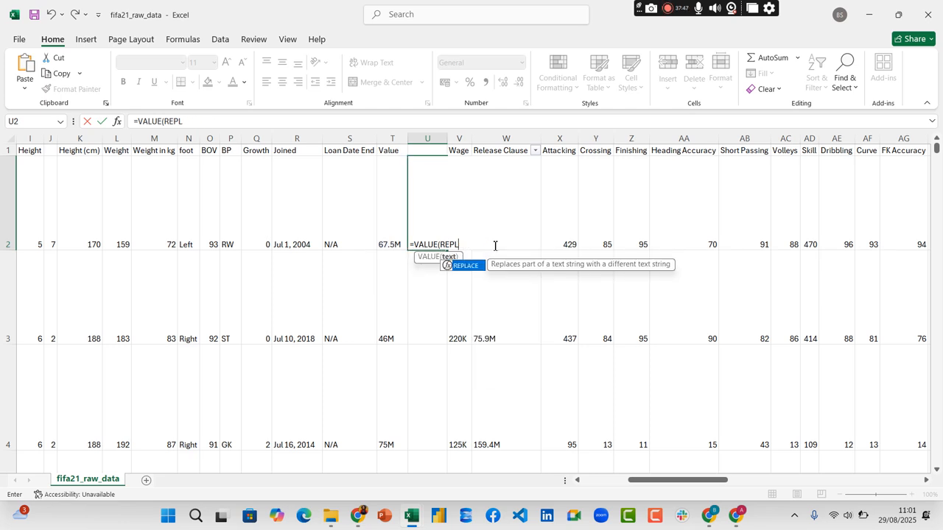
pyautogui.press('BackSpace')
pyautogui.press('BackSpace')
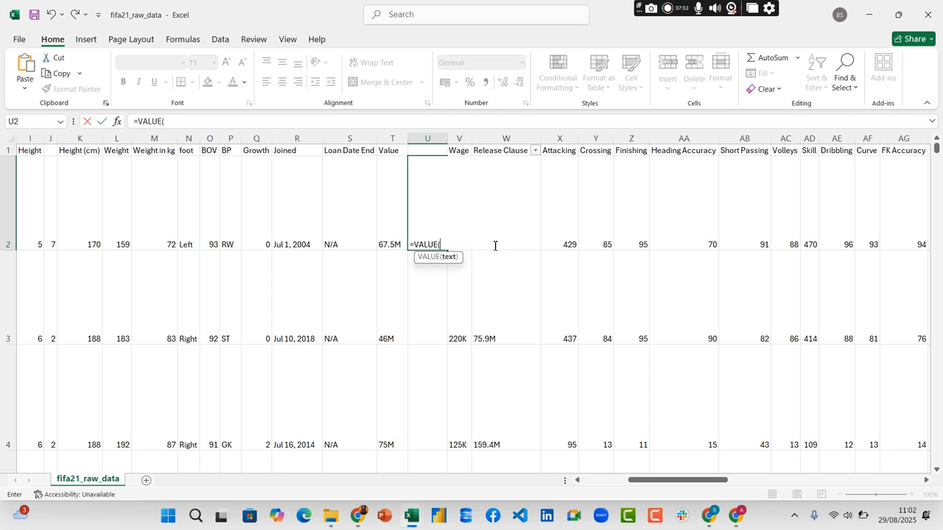
# - Enter =VALUE(SUBSTITUTE(T3,"M"," ")) *1000000 in cell U2 to convert the abbreviated value to a full number
pyautogui.write('Su')
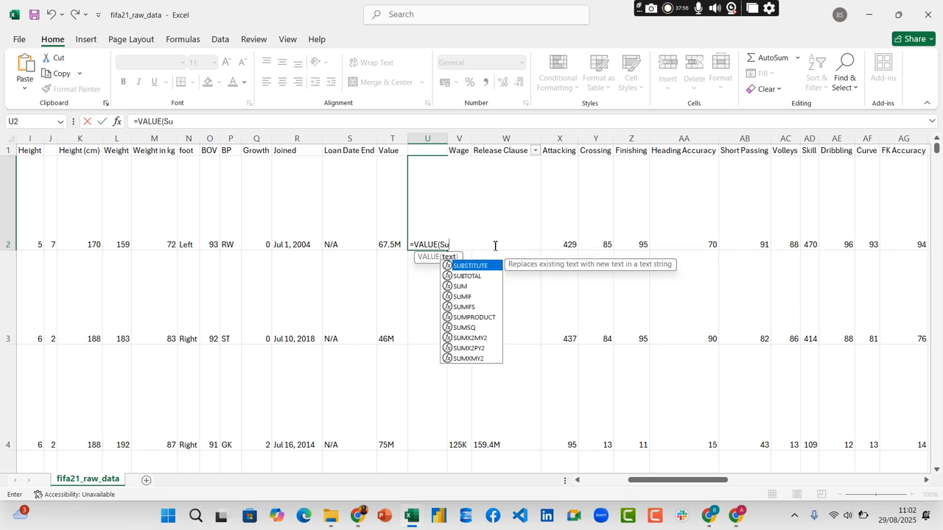
pyautogui.press('Tab')
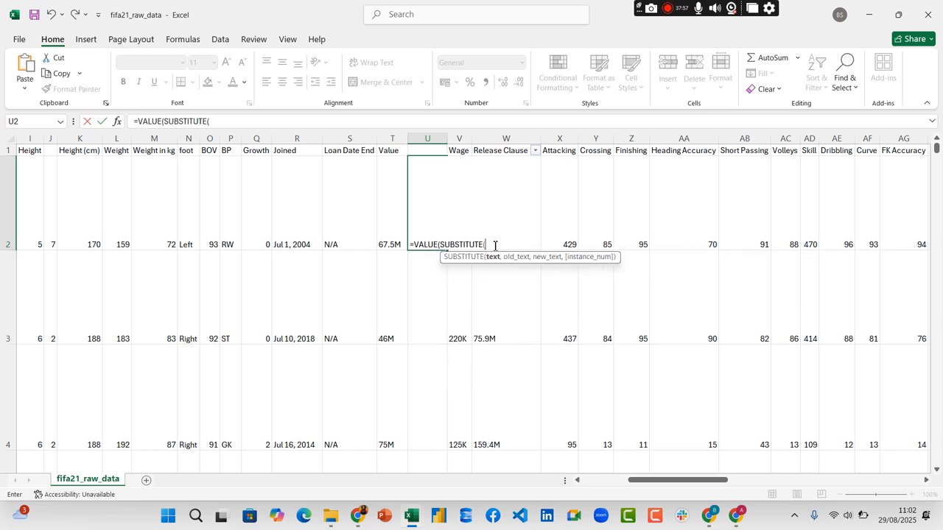
pyautogui.click(394, 254)
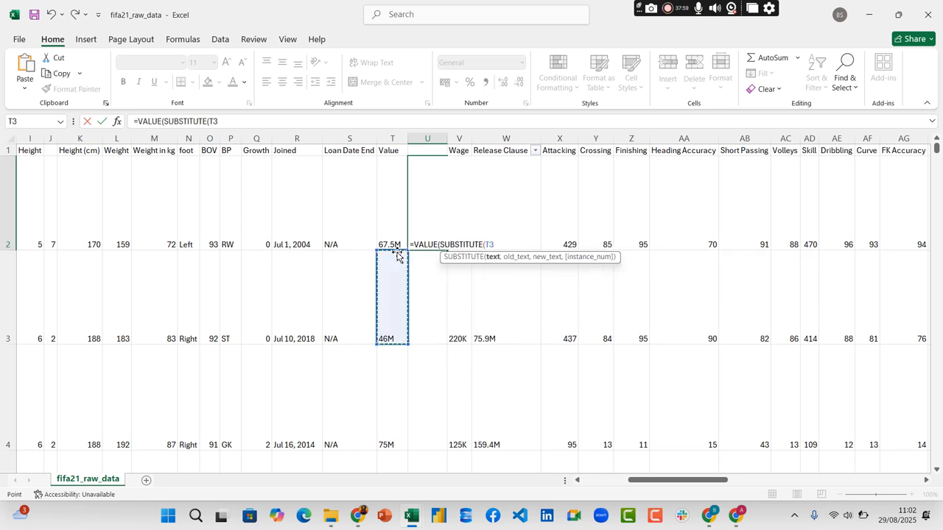
pyautogui.write(',')
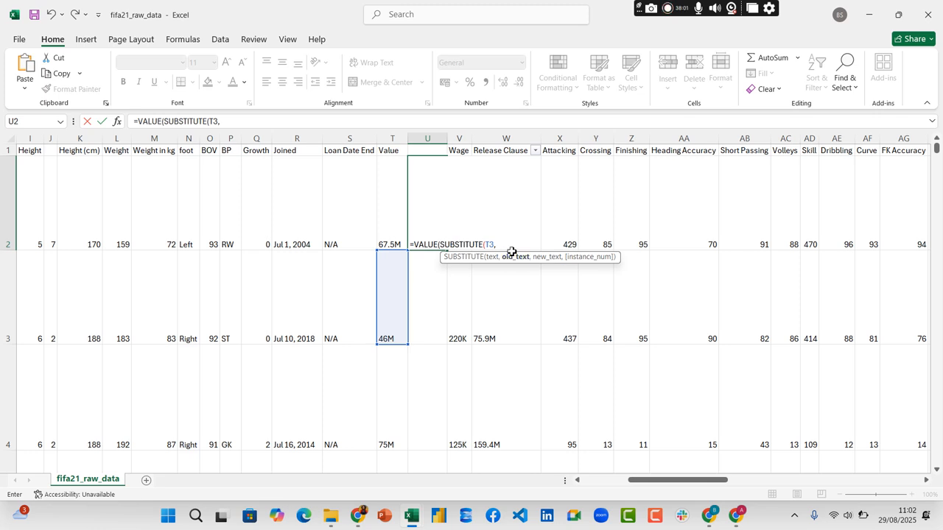
pyautogui.write('"M"," ")')
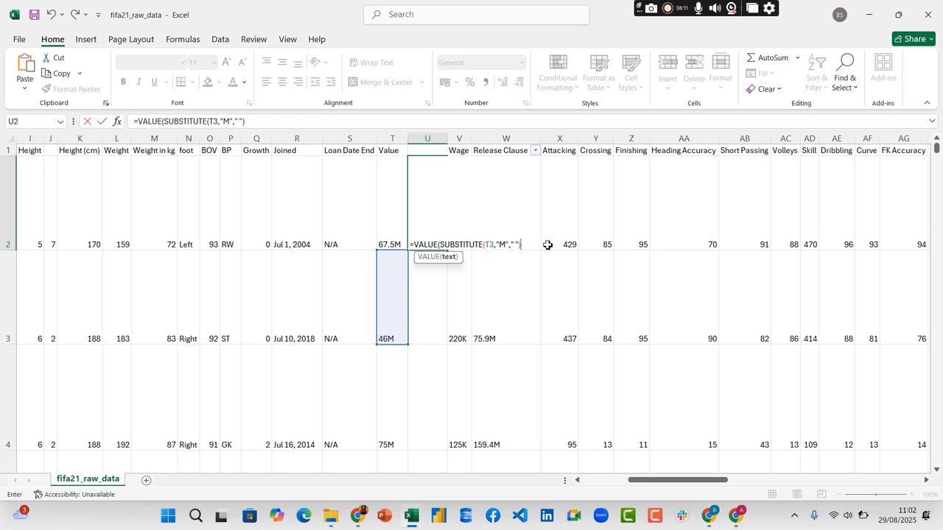
pyautogui.write(')')
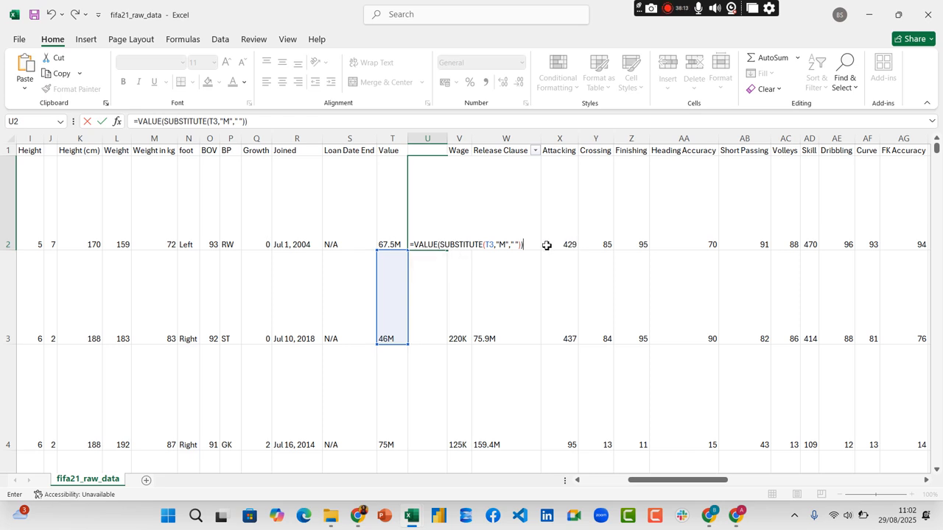
pyautogui.write(' *100')
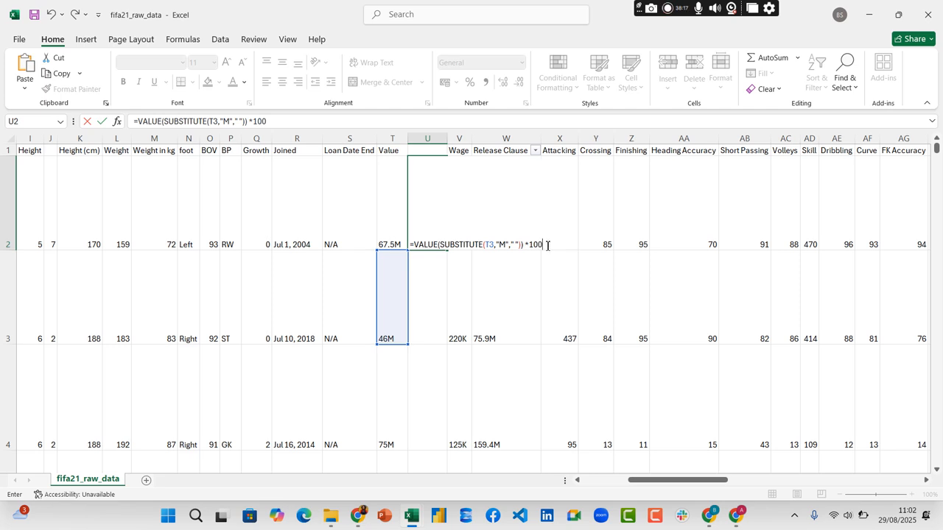
pyautogui.write('0000')
pyautogui.press('Return')
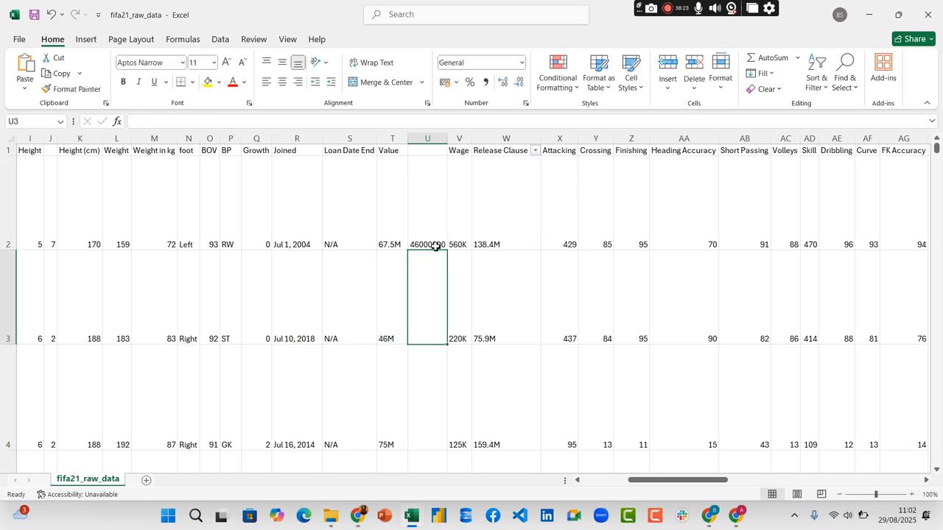
# - Correct the formula in U2 so that SUBSTITUTE refers to T2, and select the cell to review it
pyautogui.click(433, 241)
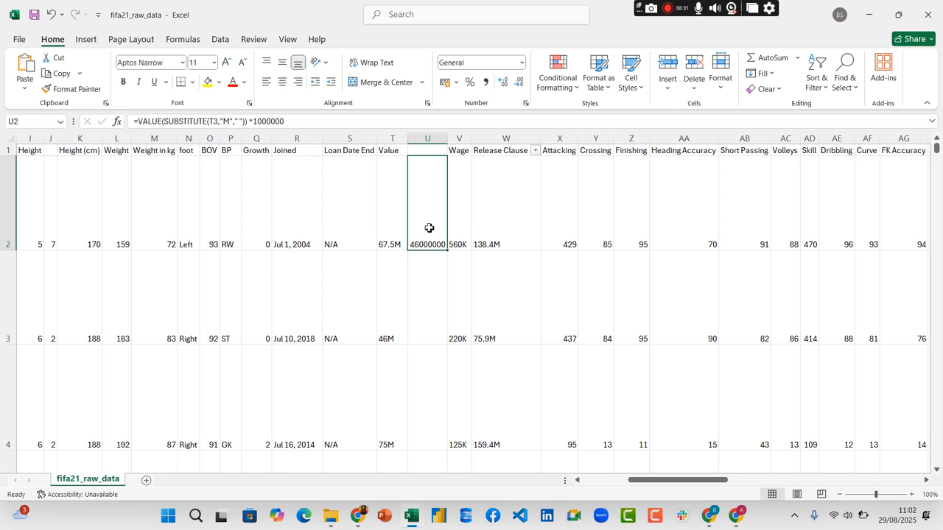
pyautogui.click(217, 120)
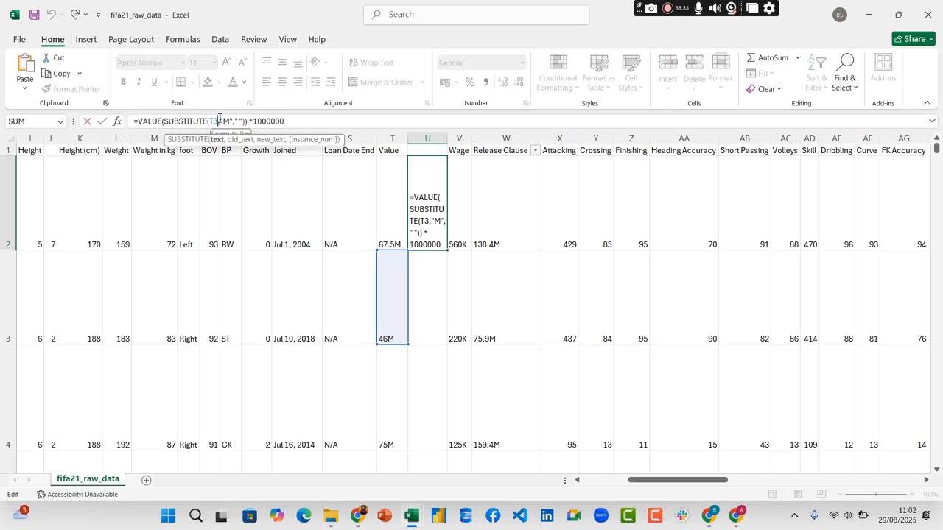
pyautogui.press('BackSpace')
pyautogui.write('2')
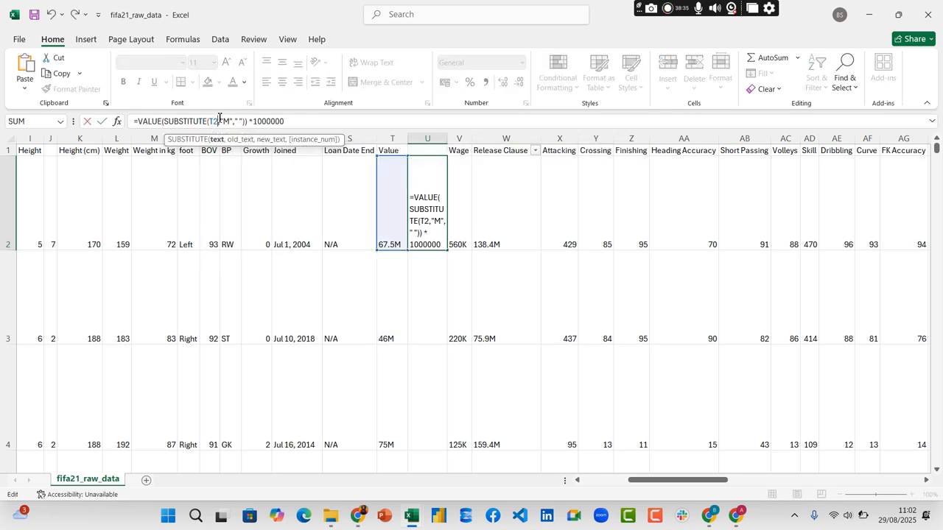
pyautogui.press('Return')
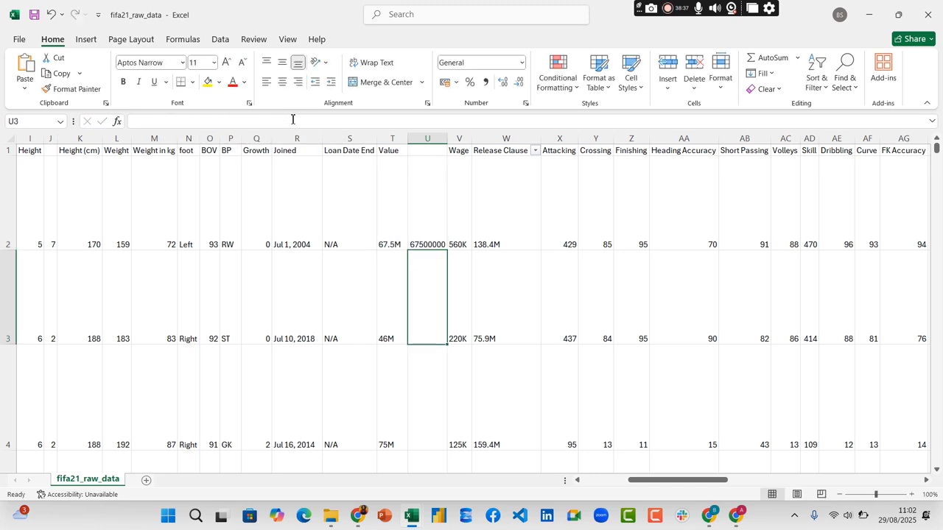
pyautogui.click(423, 205)
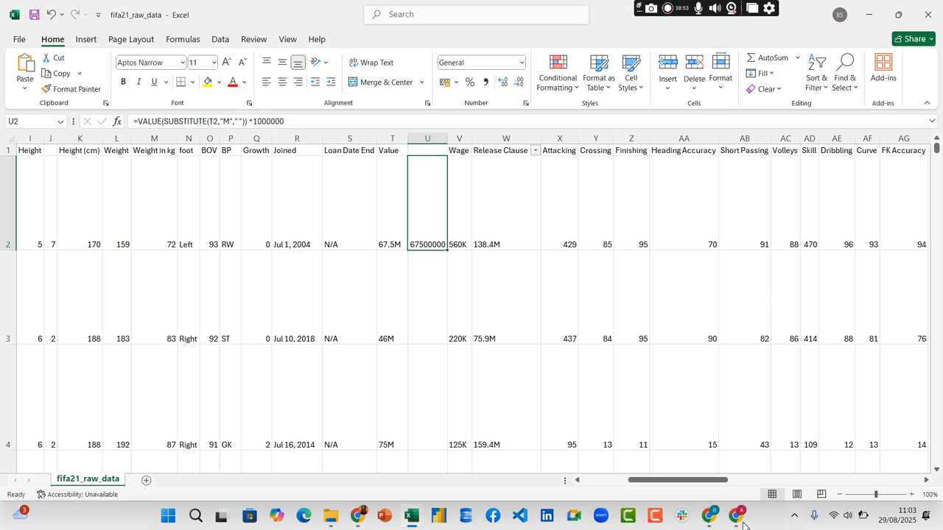
# - Switch to the Google Meet call and admit the person waiting to join
pyautogui.click(667, 451)
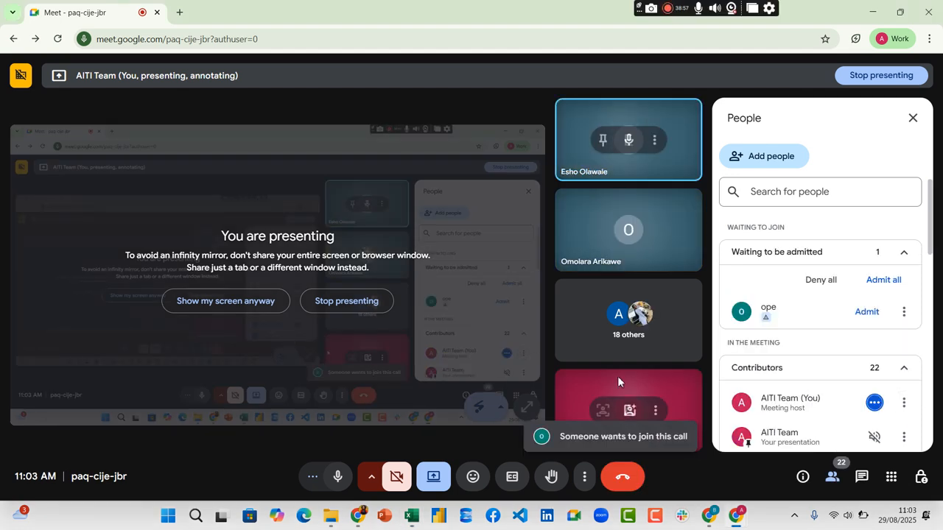
pyautogui.click(863, 315)
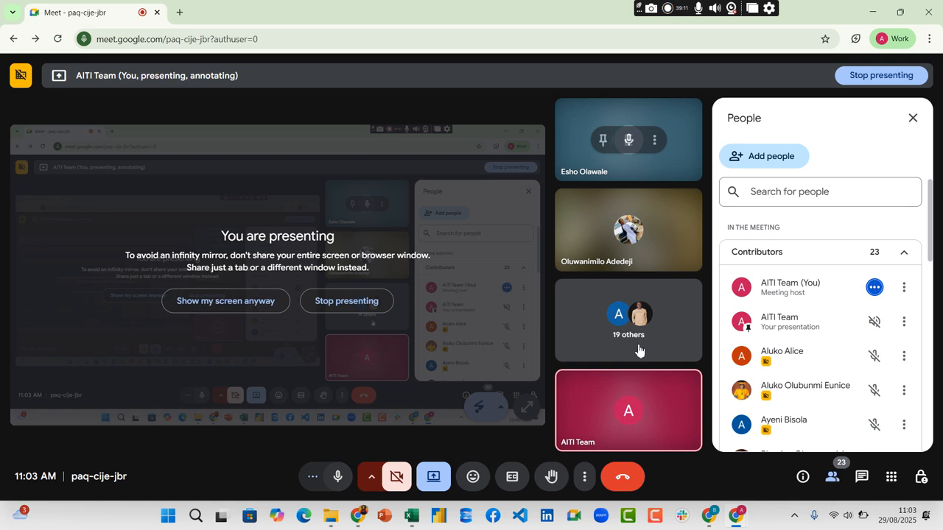
pyautogui.moveTo(678, 395)
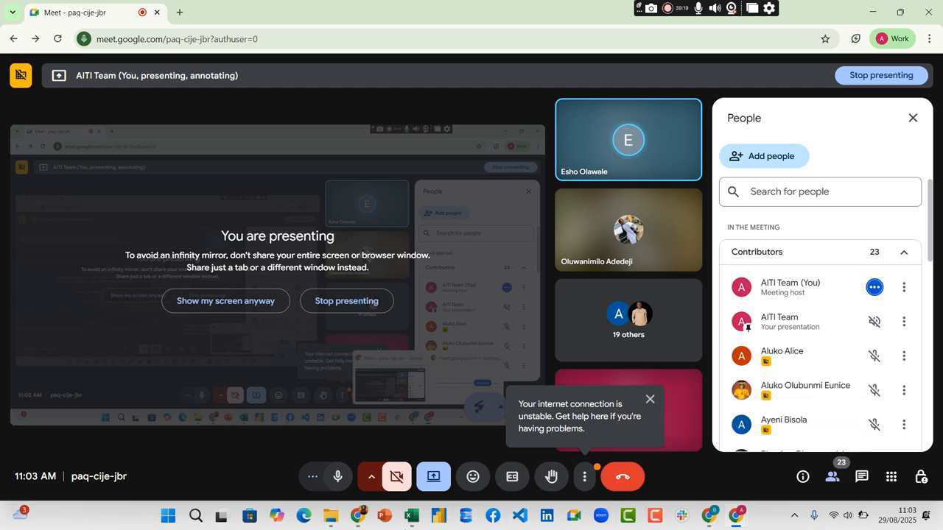
# - Return to the fifa21_raw_data workbook in Excel and remove the entire formula from cell U2
pyautogui.moveTo(417, 523)
pyautogui.moveTo(455, 462)
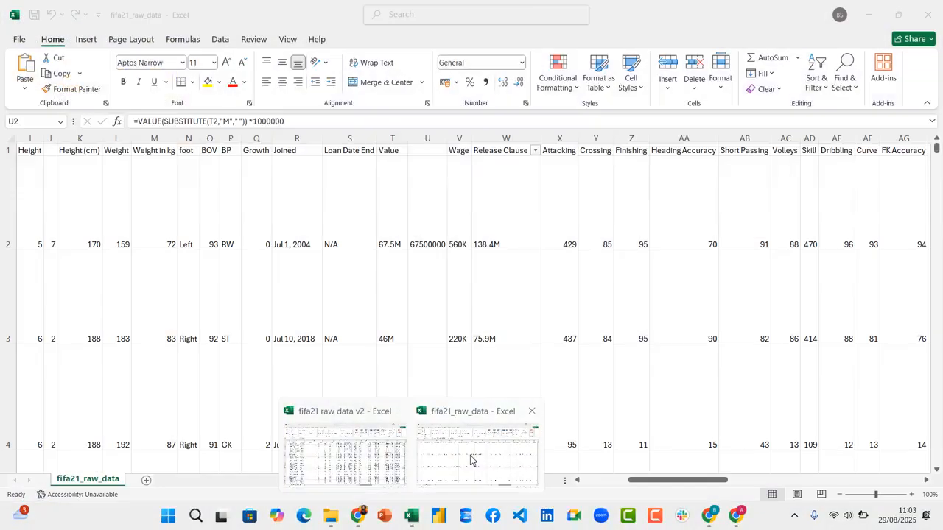
pyautogui.click(472, 459)
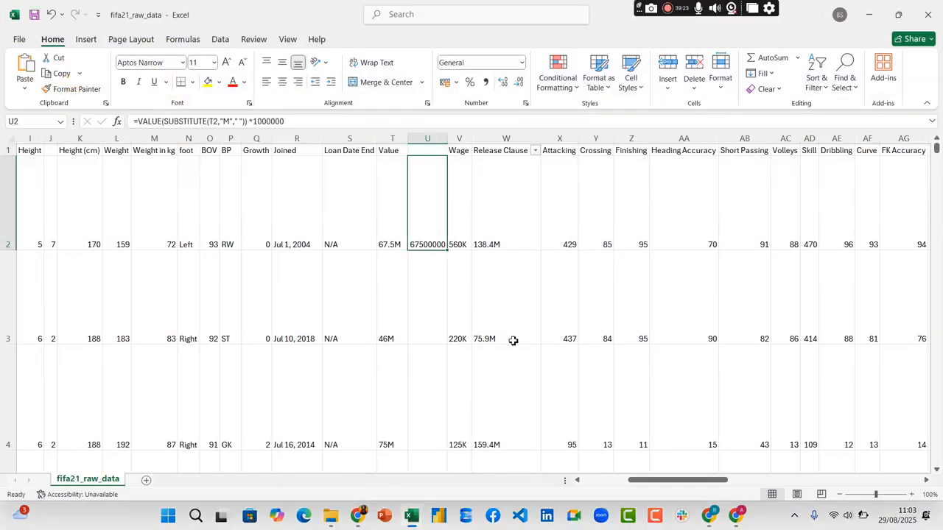
pyautogui.moveTo(306, 122); pyautogui.dragTo(135, 122)
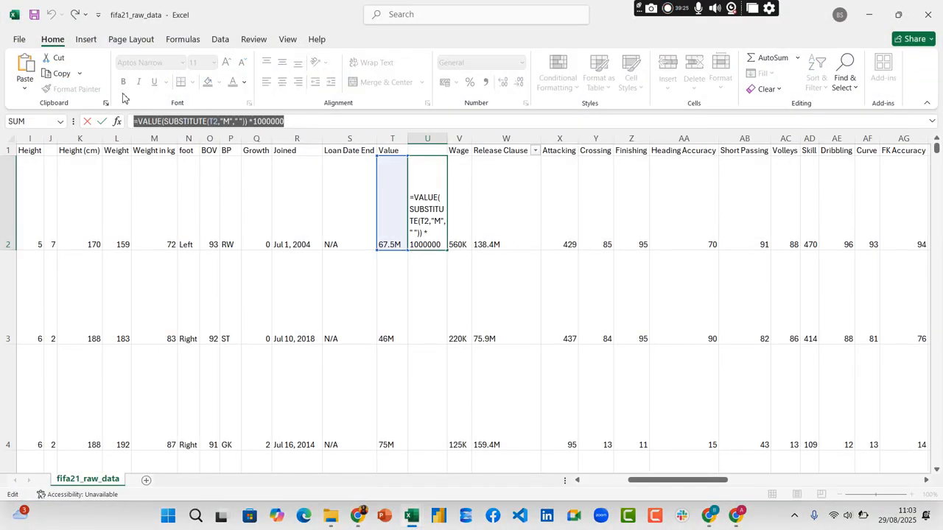
pyautogui.press('Delete')
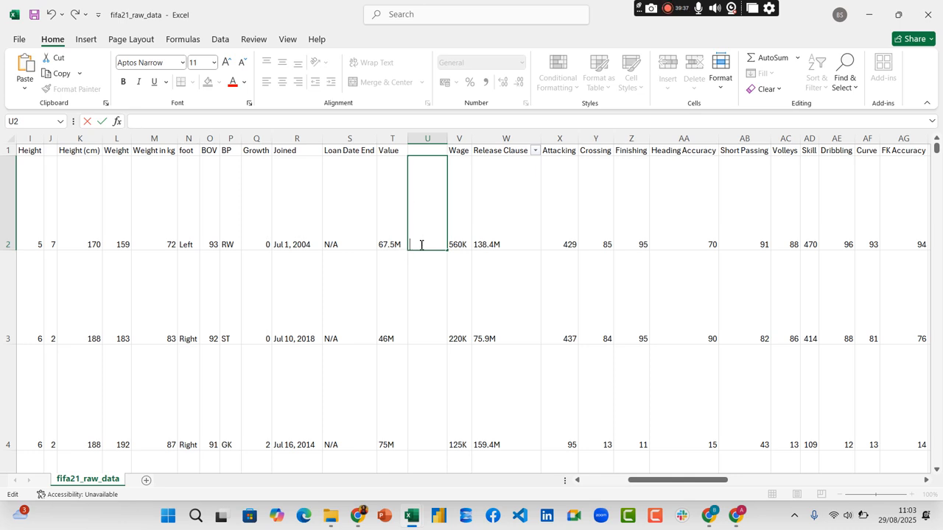
pyautogui.write('657000000')
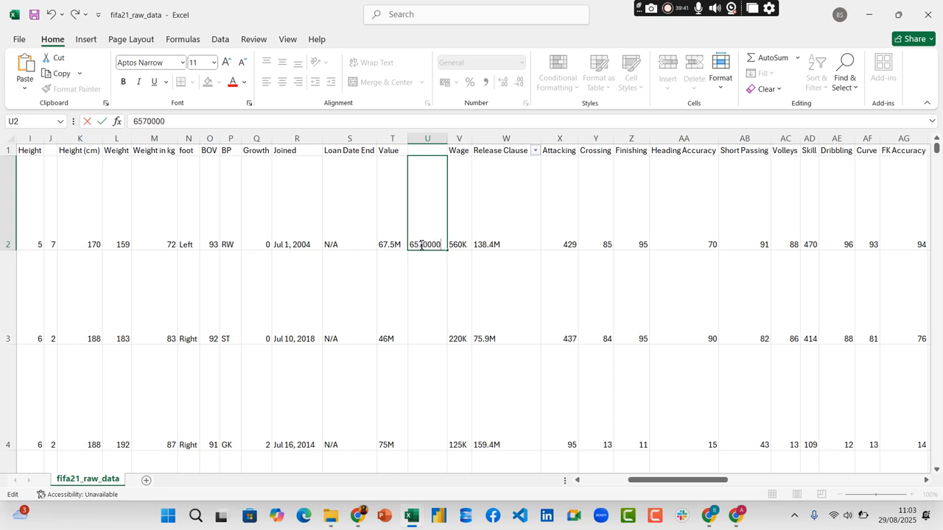
pyautogui.press('BackSpace')
pyautogui.press('BackSpace')
pyautogui.press('BackSpace')
pyautogui.press('BackSpace')
pyautogui.press('BackSpace')
pyautogui.press('BackSpace')
pyautogui.press('BackSpace')
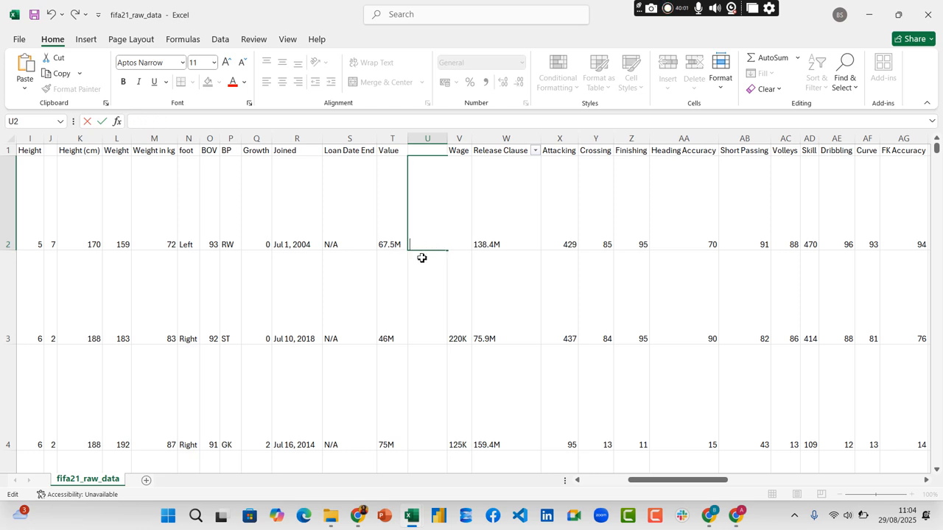
# - Try to convert the value directly by entering =T2*1000000 in cell U2, and select the cell to check it
pyautogui.click(392, 242)
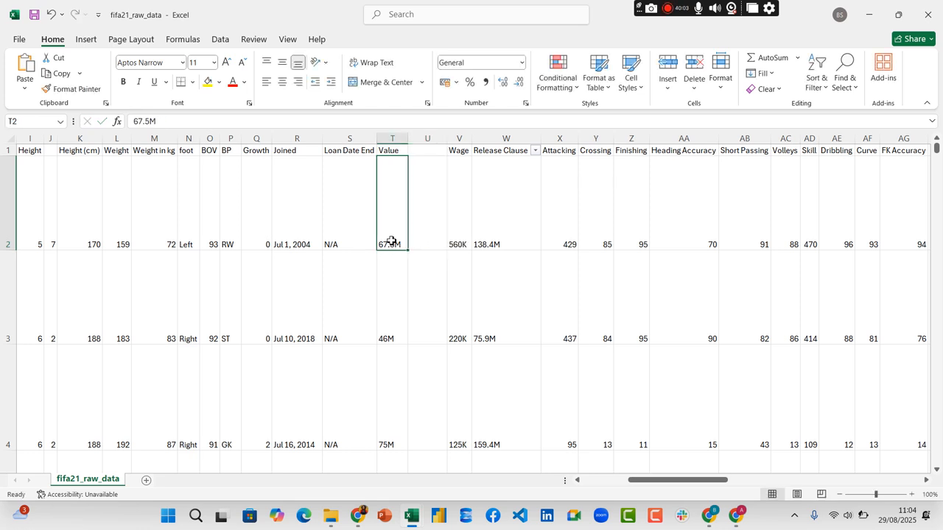
pyautogui.click(425, 228)
pyautogui.write('=')
pyautogui.click(393, 233)
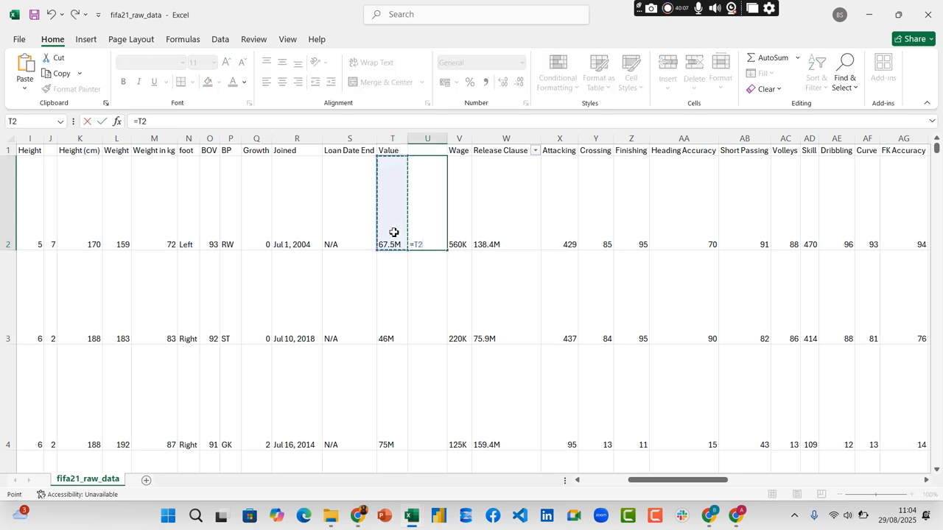
pyautogui.write('*1000000')
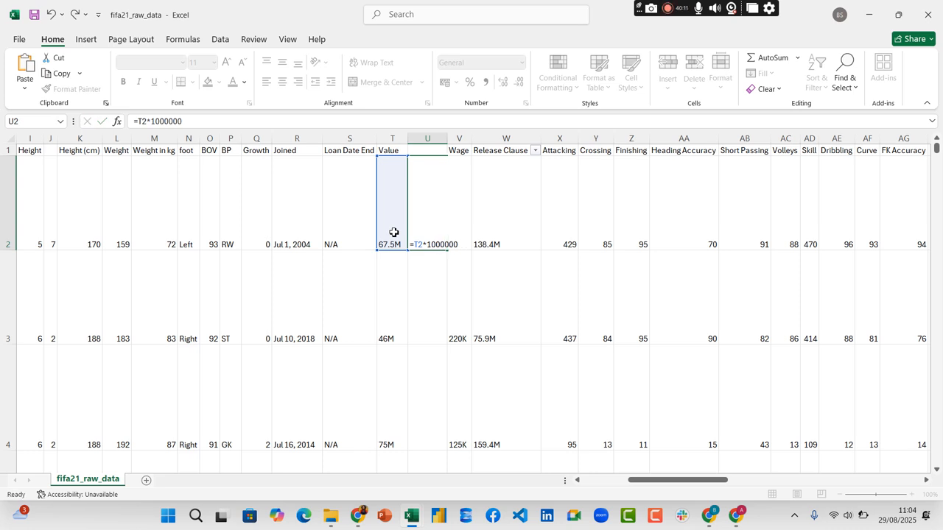
pyautogui.press('Return')
pyautogui.click(426, 234)
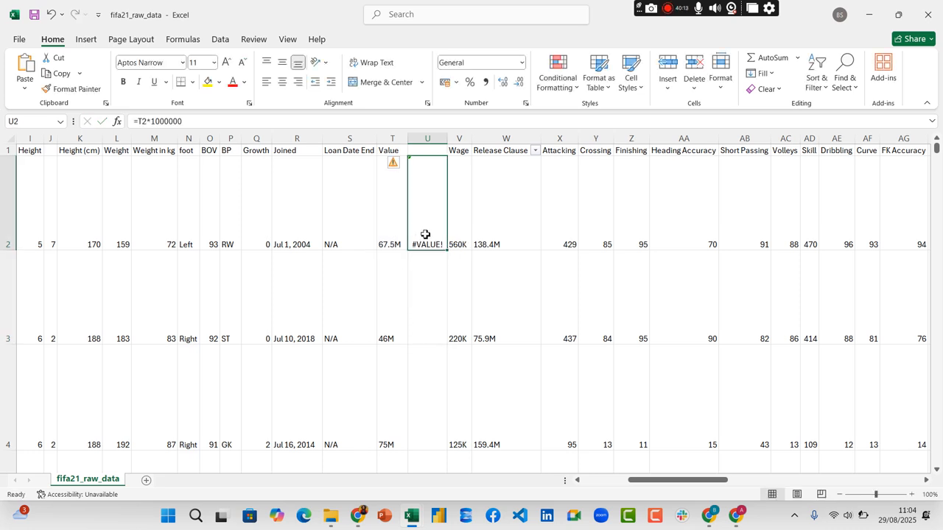
# - Compare the source value in T2 with the multiplication formula in U2, and clear U2
pyautogui.click(395, 242)
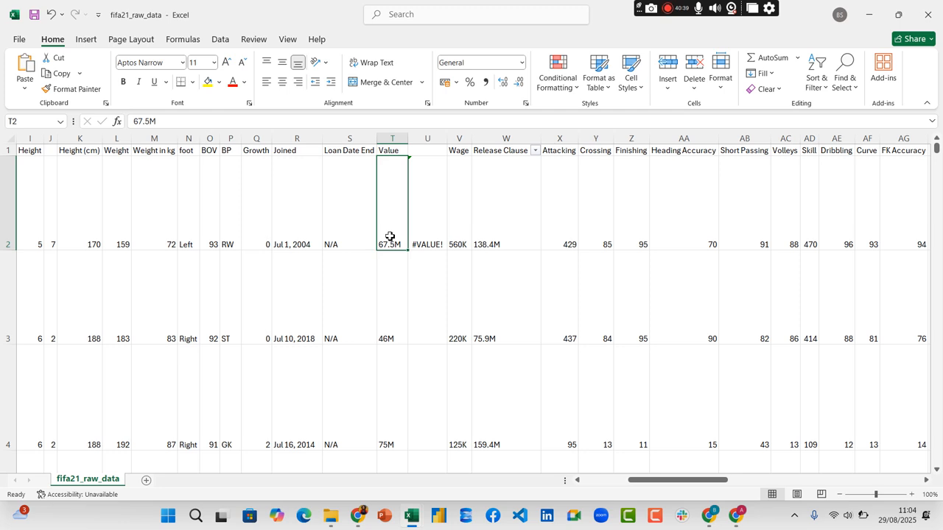
pyautogui.click(439, 242)
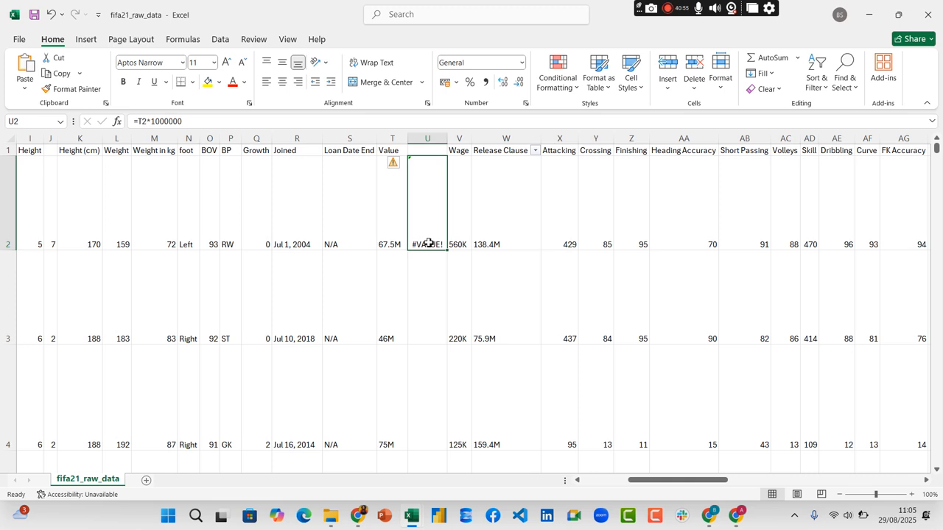
pyautogui.press('BackSpace')
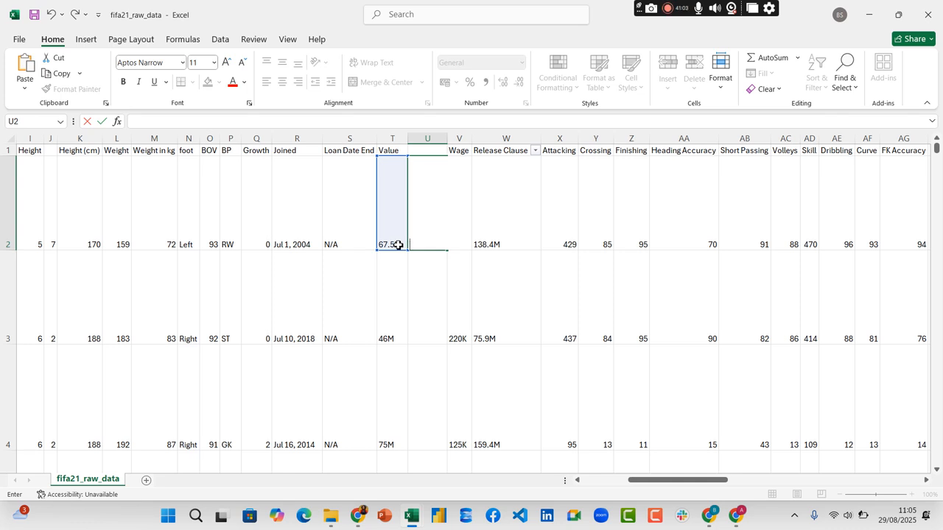
# - Enter =SUBSTITUTE(T2,"M", " ") in cell U2 to strip the M suffix from the player's value
pyautogui.click(420, 247)
pyautogui.write('=SU')
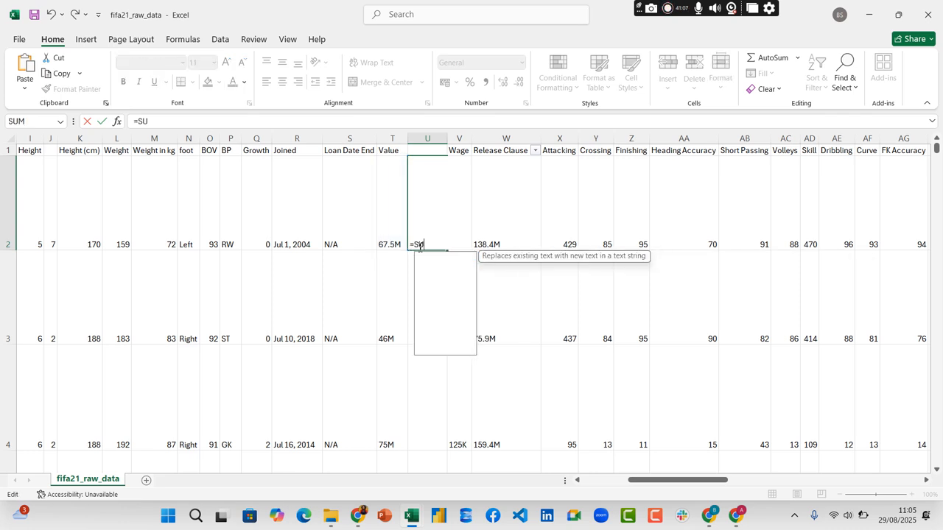
pyautogui.press('Tab')
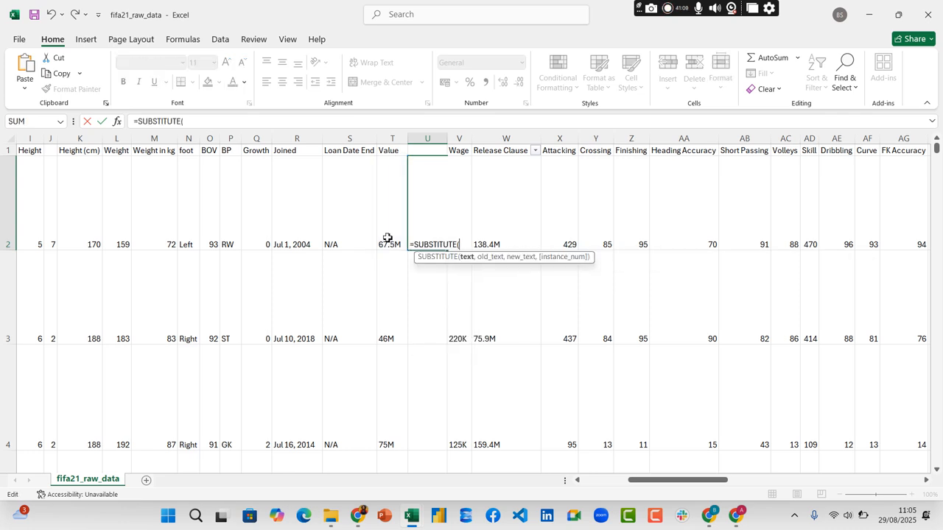
pyautogui.click(392, 238)
pyautogui.write(',')
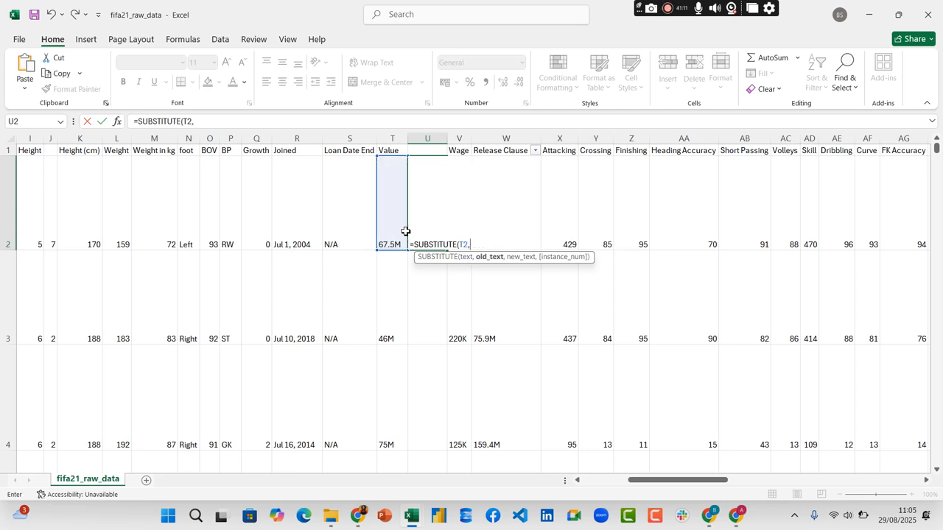
pyautogui.write('"m')
pyautogui.press('BackSpace')
pyautogui.write('M",')
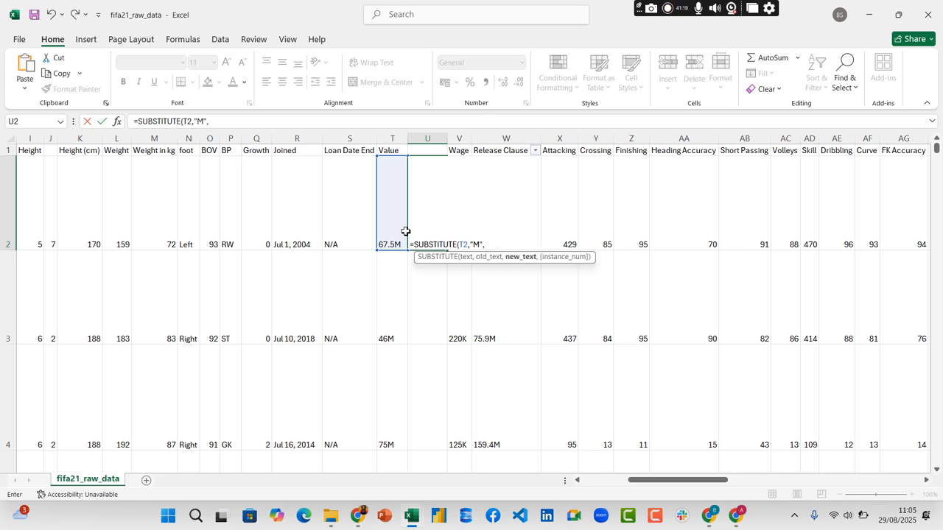
pyautogui.write(' "")')
pyautogui.press('Return')
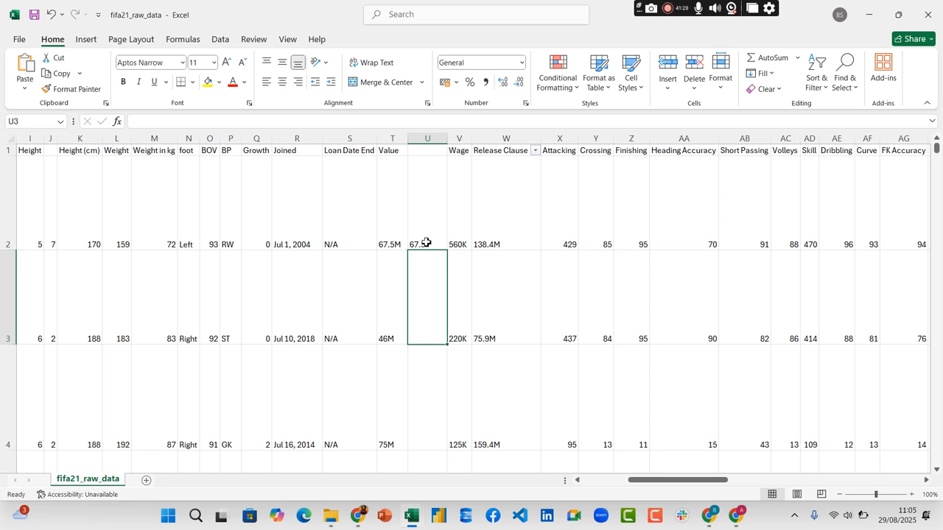
# - Wrap the SUBSTITUTE formula in U2 in the VALUE function, accepting the corrected form =VALUE((SUBSTITUTE(T2,"M"," ")))
pyautogui.click(426, 243)
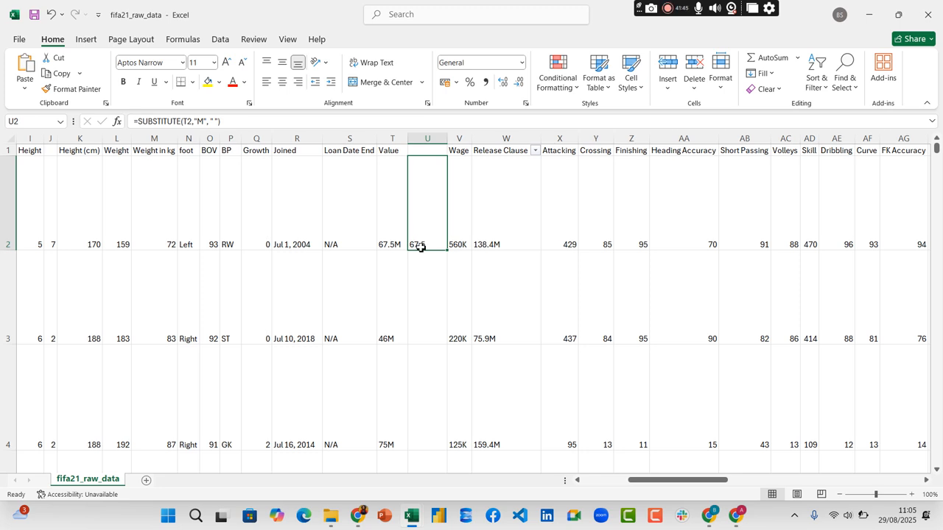
pyautogui.click(142, 121)
pyautogui.write('VALUE(')
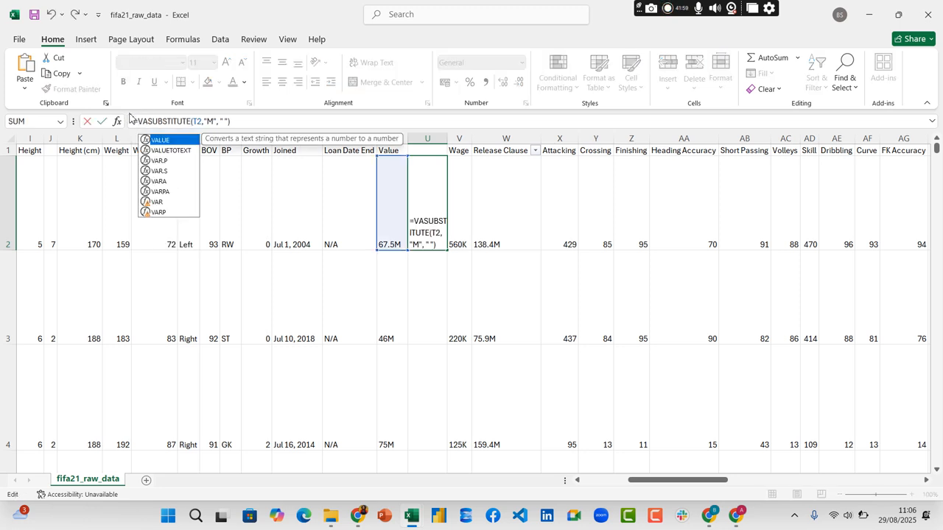
pyautogui.write('(')
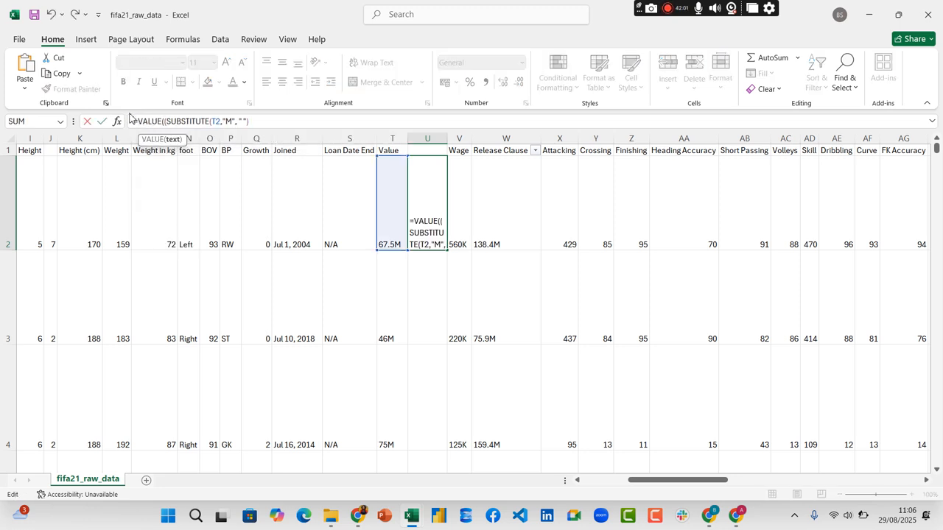
pyautogui.click(261, 126)
pyautogui.write(')')
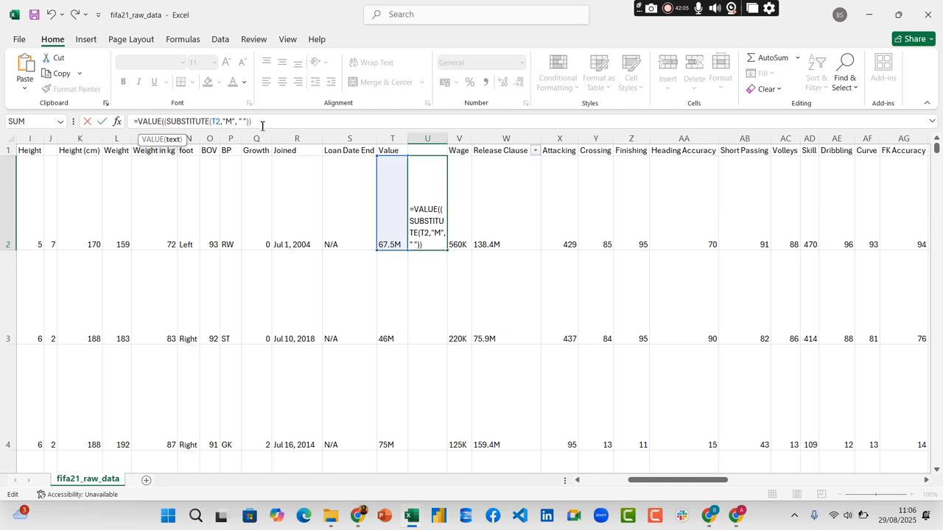
pyautogui.press('Return')
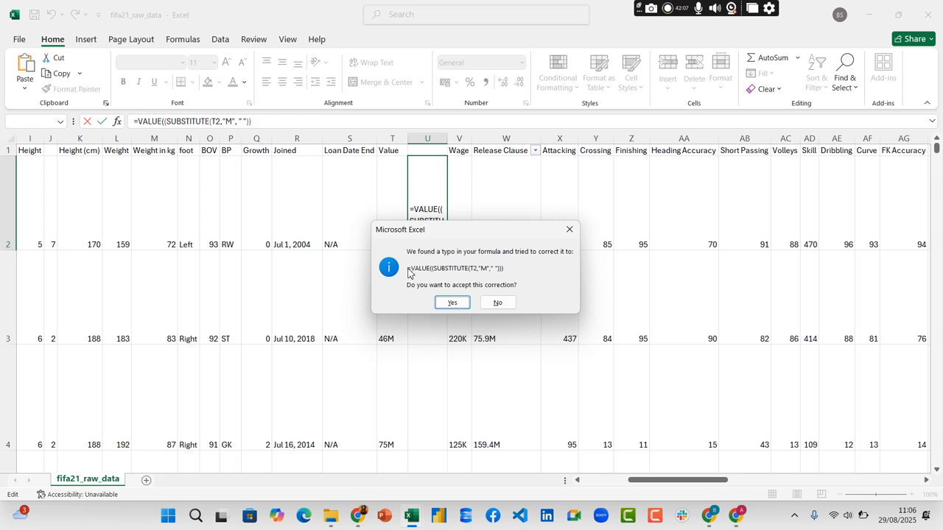
pyautogui.click(452, 302)
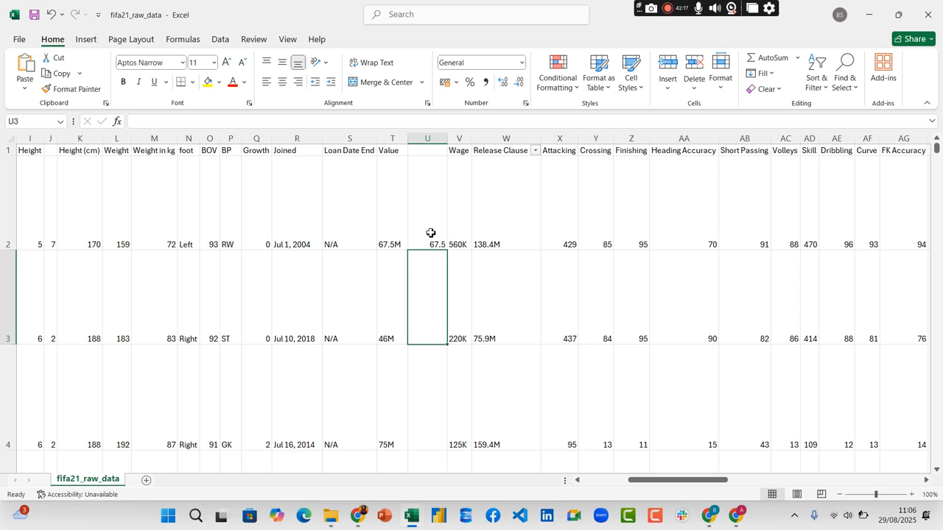
# - Extend the VALUE formula in U2 with *1000000 and select the cell to check it
pyautogui.click(429, 233)
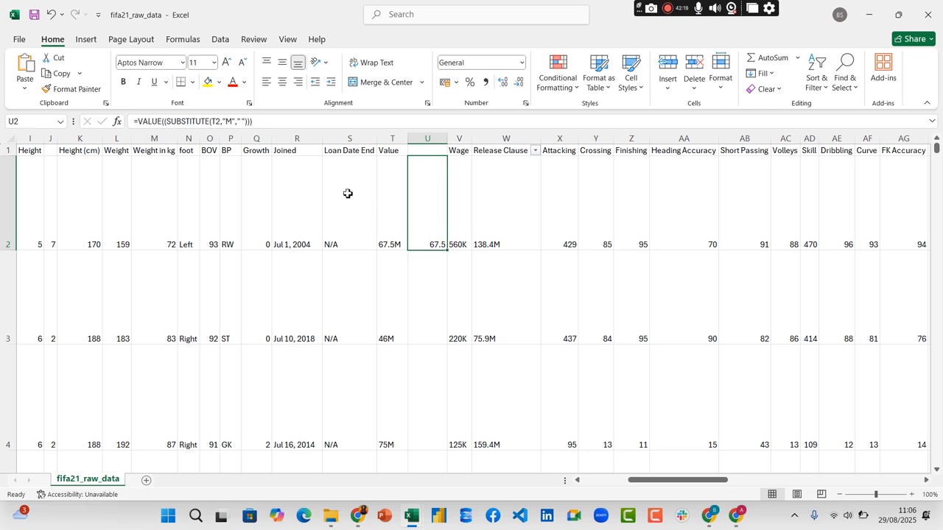
pyautogui.click(268, 122)
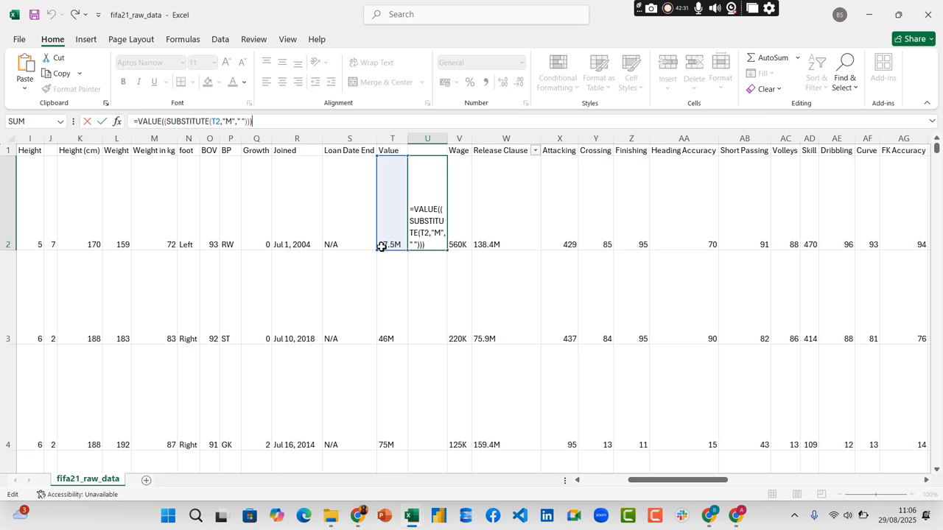
pyautogui.moveTo(382, 249); pyautogui.dragTo(380, 241)
pyautogui.write('*1000000')
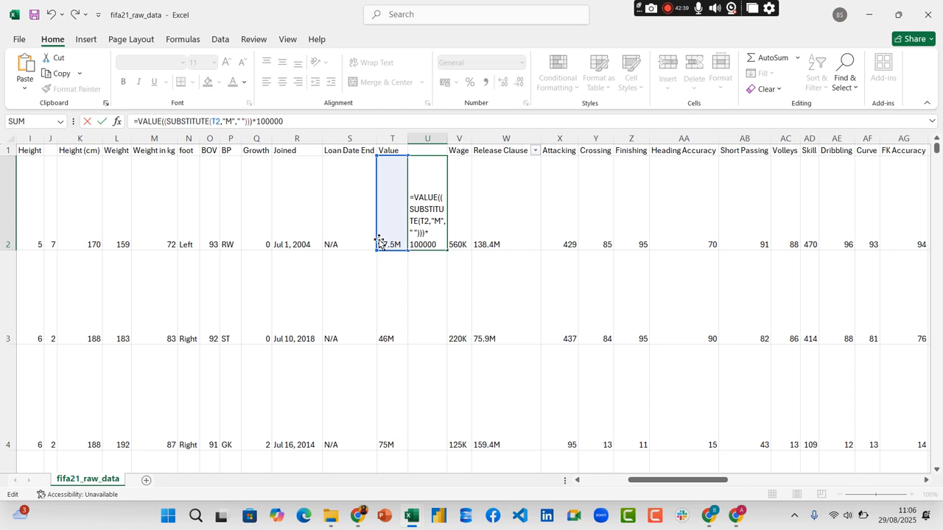
pyautogui.press('Return')
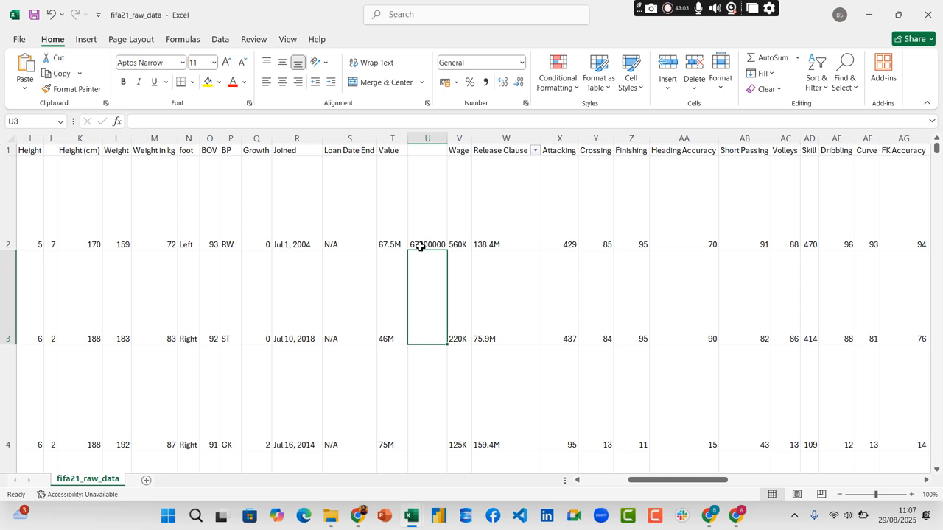
pyautogui.click(432, 229)
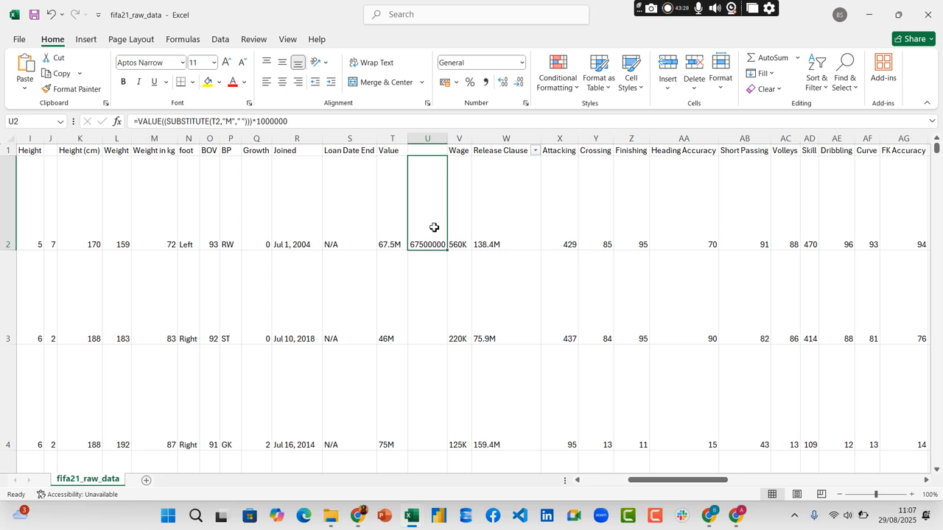
# - Switch to Chrome, highlight the "1 pound in kg" search query, and return to the fifa21_raw_data workbook in Excel
pyautogui.click(358, 516)
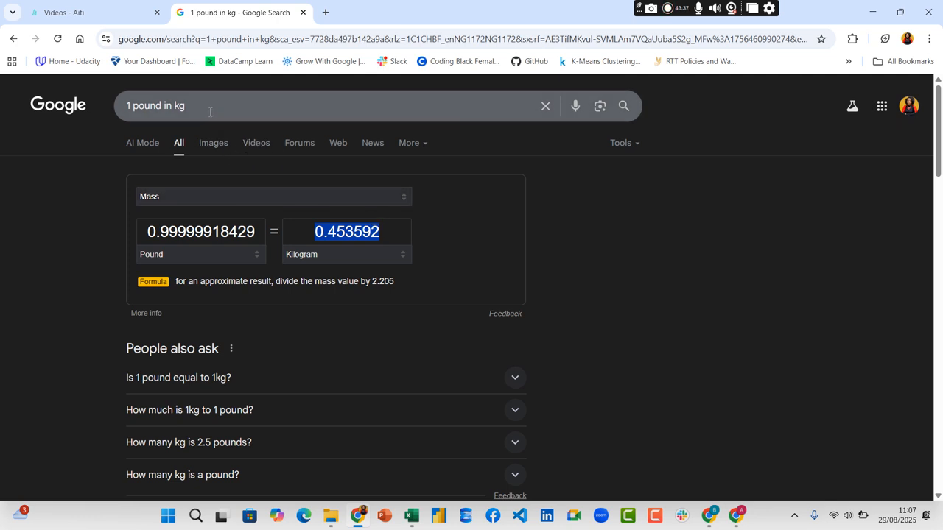
pyautogui.moveTo(204, 107); pyautogui.dragTo(110, 101)
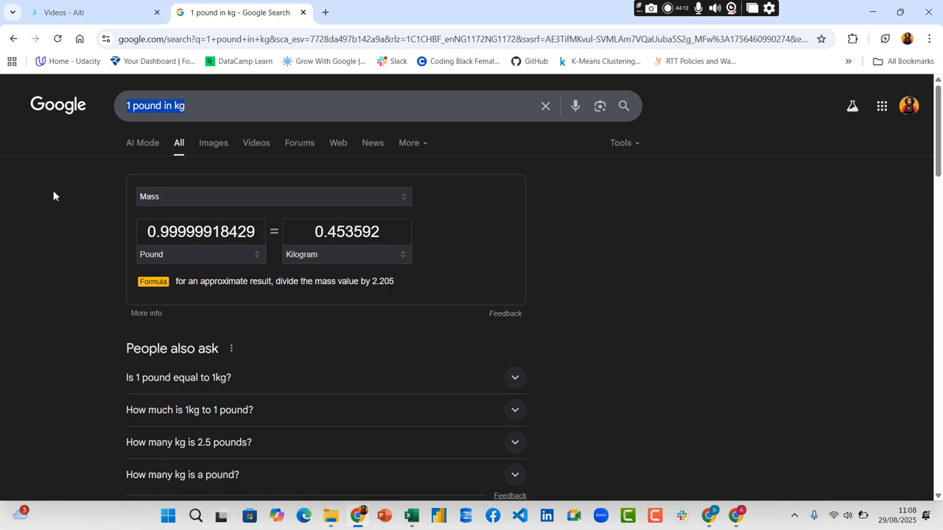
pyautogui.click(413, 522)
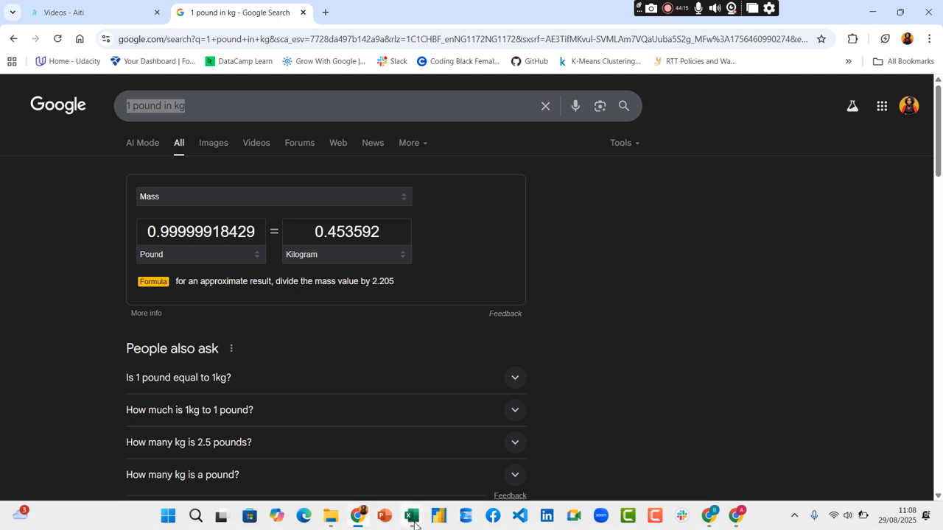
pyautogui.click(464, 479)
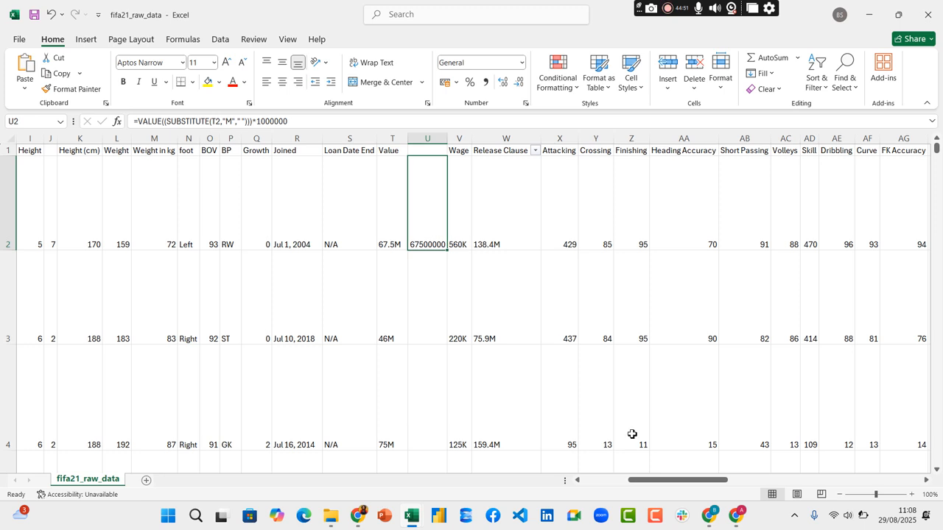
# - View the fifa21 raw data v2 workbook briefly and return to the fifa21_raw_data workbook
pyautogui.click(444, 289)
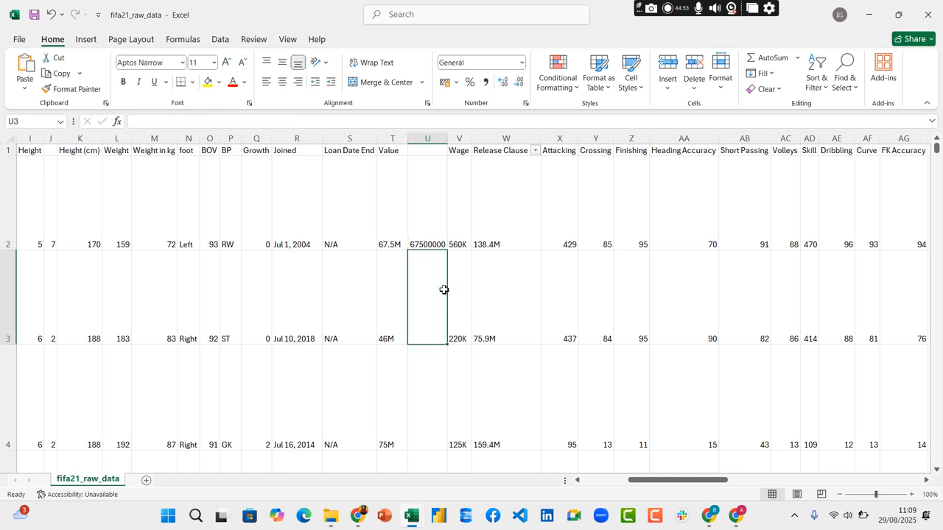
pyautogui.click(511, 302)
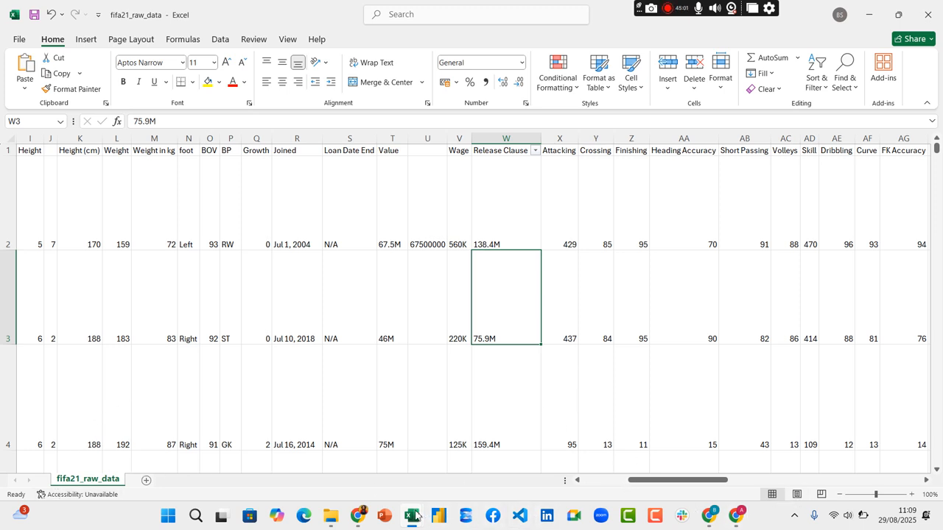
pyautogui.moveTo(414, 516)
pyautogui.click(343, 445)
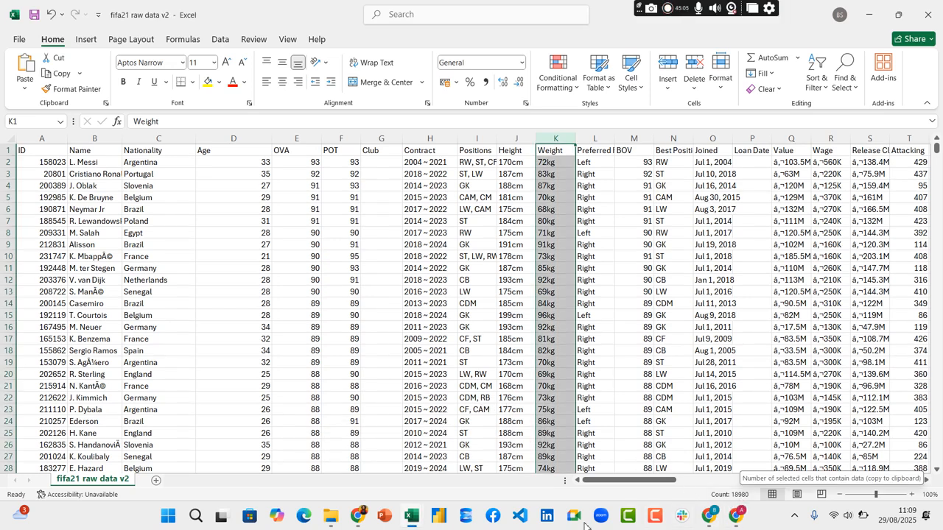
pyautogui.moveTo(417, 517)
pyautogui.click(464, 457)
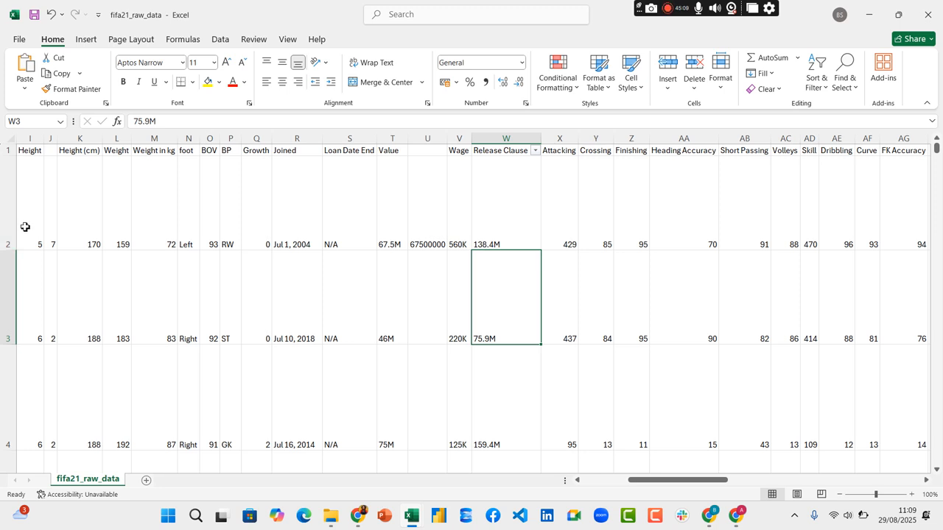
# - Fill the conversion formula from U2 down the whole of column U
pyautogui.click(423, 292)
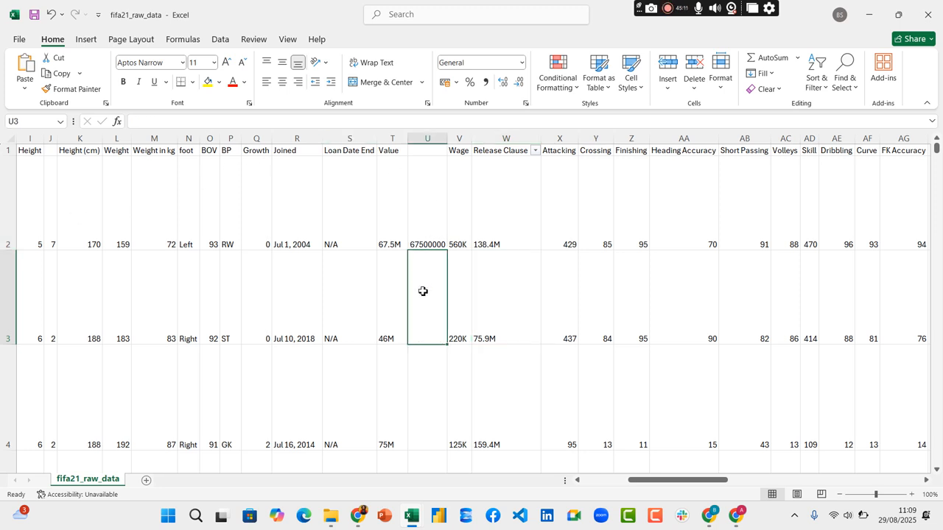
pyautogui.click(419, 383)
pyautogui.click(432, 463)
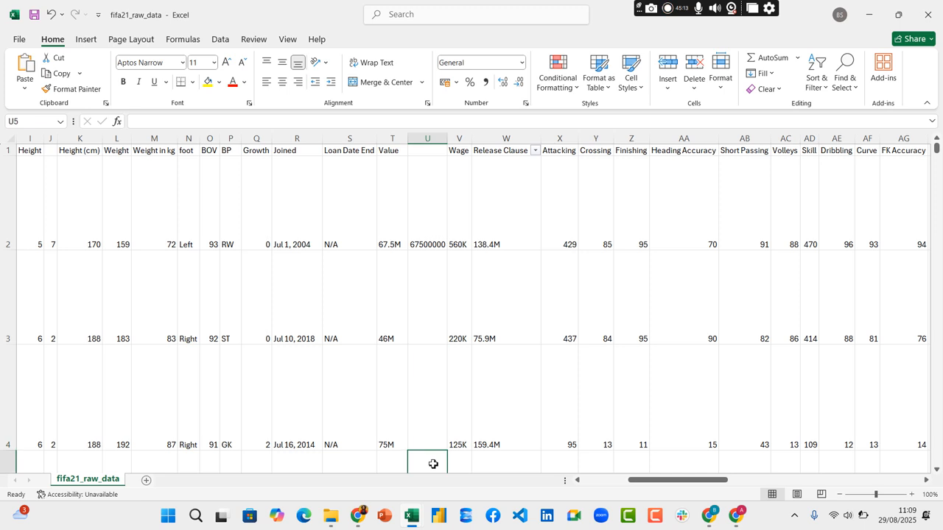
pyautogui.click(438, 223)
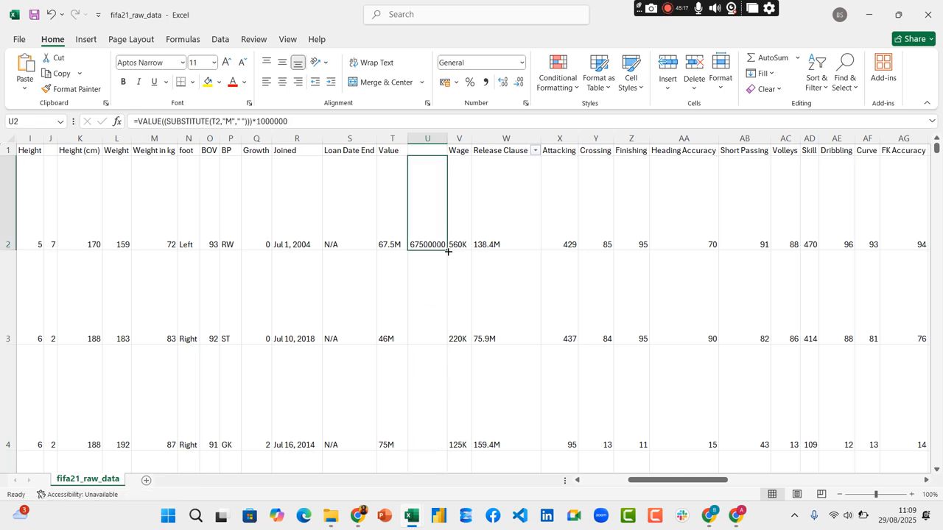
pyautogui.doubleClick(448, 252)
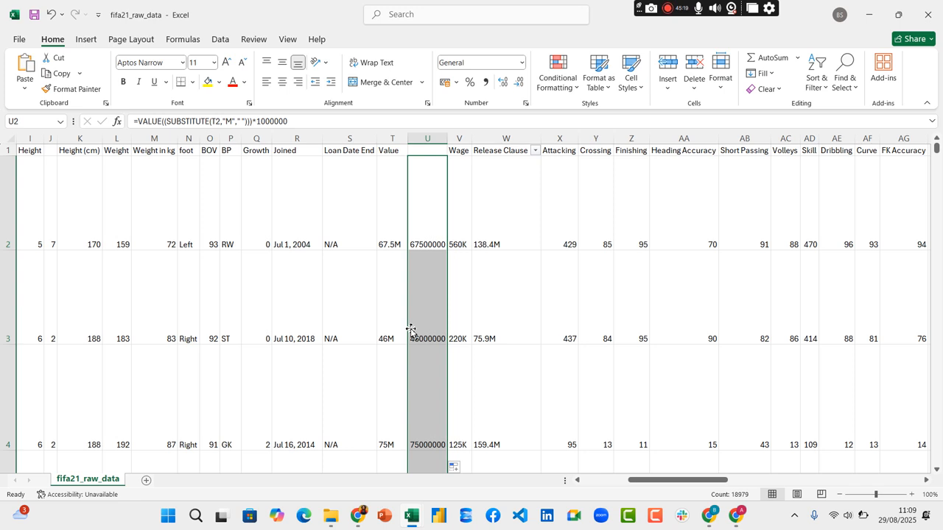
# - Examine the converted numbers in column U against the abbreviated values in column T, down past row 1600
pyautogui.scroll(-1, 415, 367)
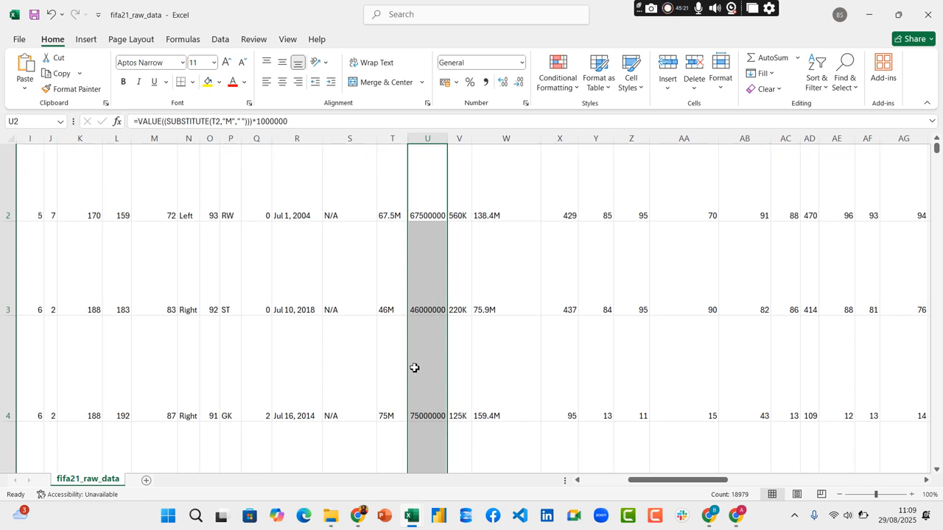
pyautogui.scroll(-5, 415, 367)
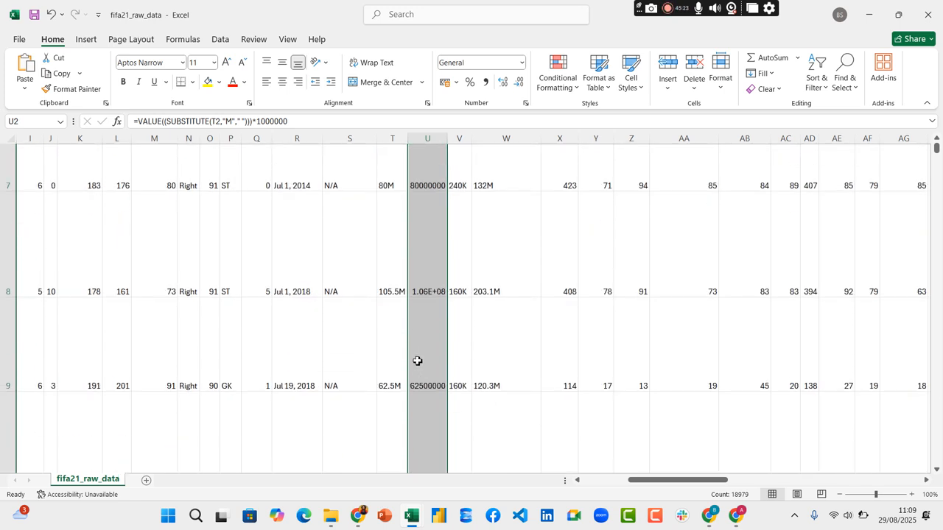
pyautogui.scroll(-3, 417, 361)
pyautogui.scroll(-4, 417, 361)
pyautogui.scroll(-5, 417, 361)
pyautogui.scroll(-6, 417, 361)
pyautogui.scroll(-6, 417, 361)
pyautogui.scroll(-5, 417, 361)
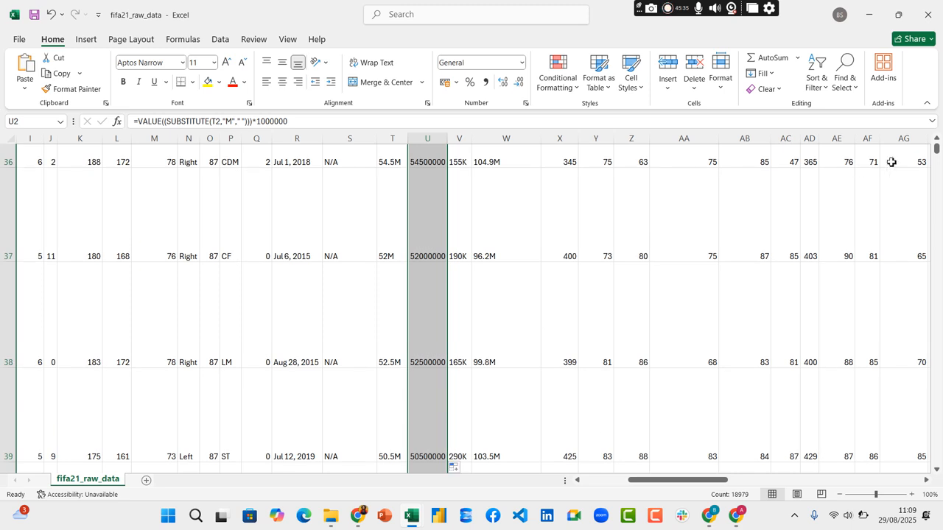
pyautogui.moveTo(937, 149); pyautogui.dragTo(938, 174)
pyautogui.scroll(-3, 386, 313)
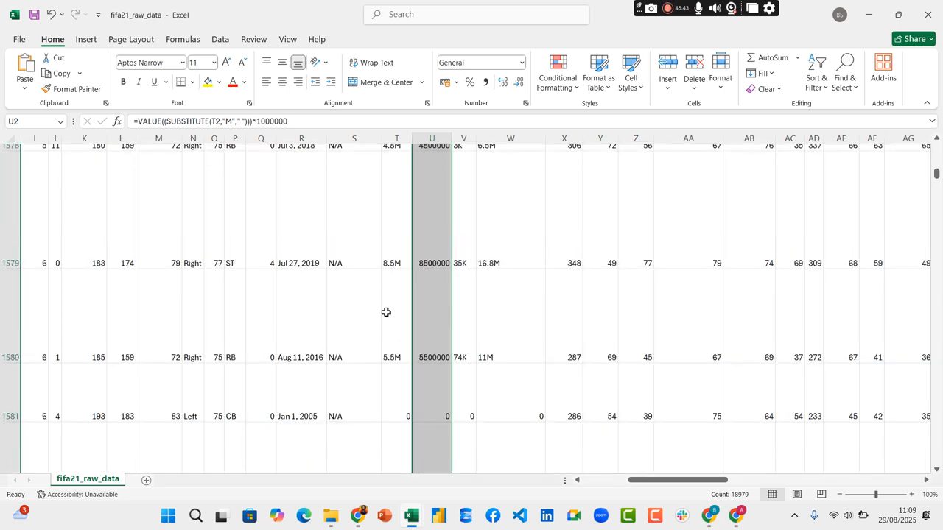
pyautogui.scroll(-3, 386, 312)
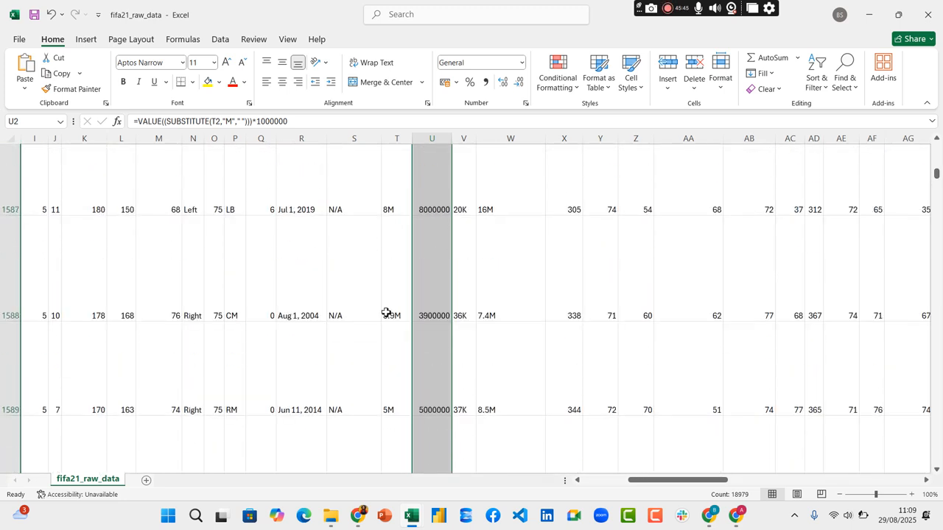
pyautogui.scroll(-3, 386, 313)
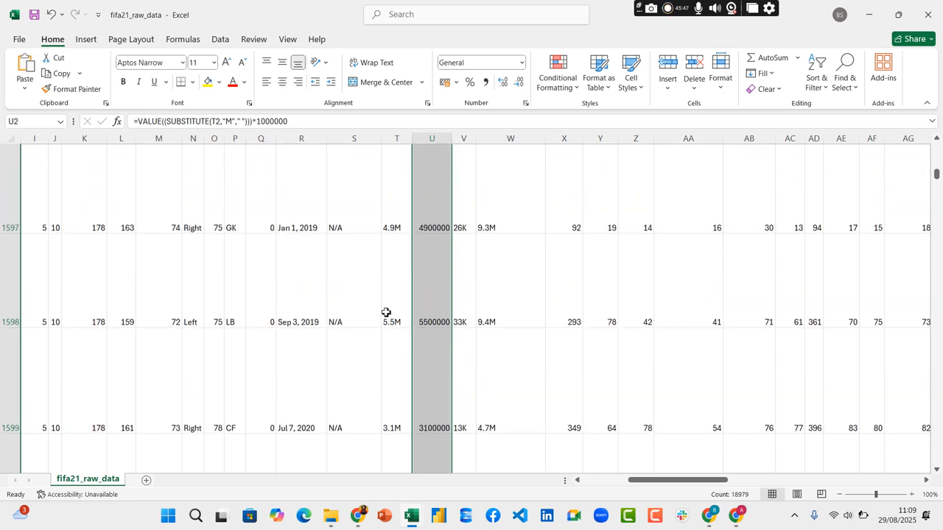
pyautogui.scroll(-3, 386, 312)
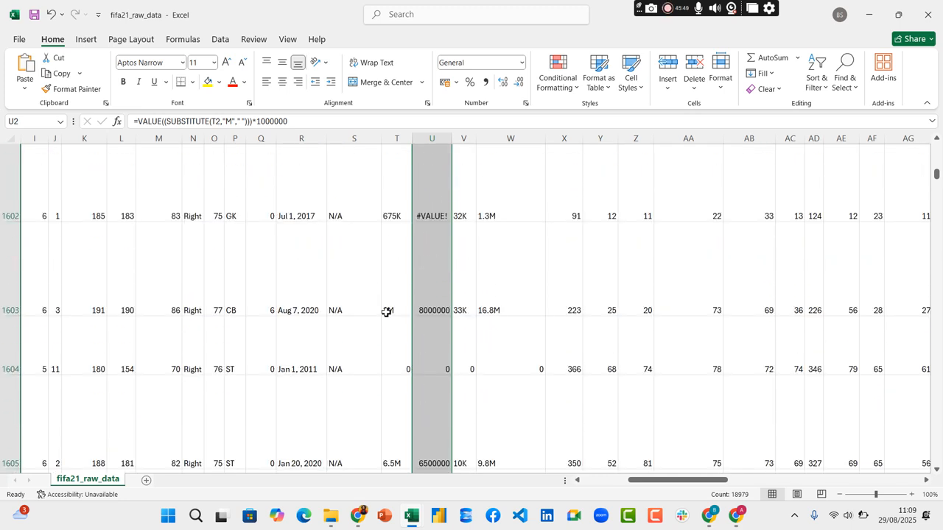
# - Inspect the K-suffixed value in T1602 and the conversion formula beside it in U1602
pyautogui.scroll(1, 386, 313)
pyautogui.click(396, 244)
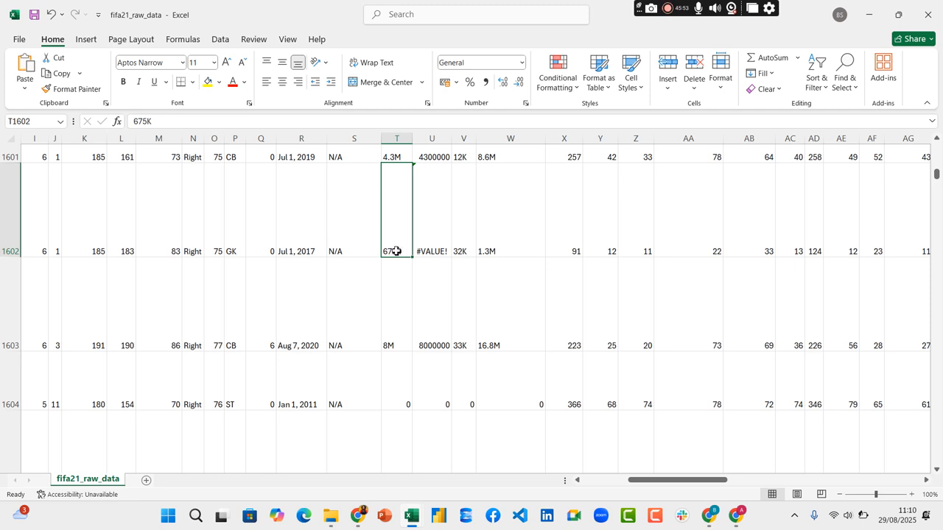
pyautogui.click(435, 240)
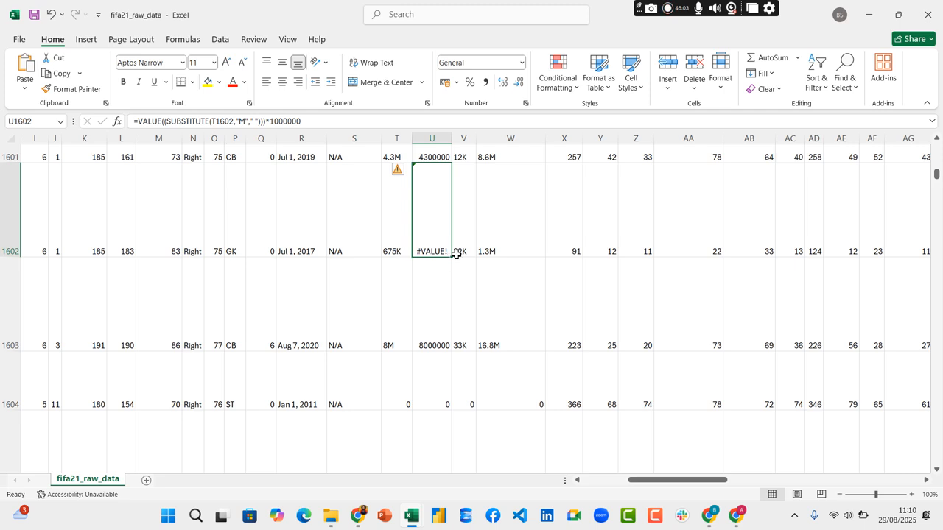
# - Insert a blank column before the Wage column
pyautogui.scroll(1, 452, 255)
pyautogui.moveTo(934, 168); pyautogui.dragTo(936, 146)
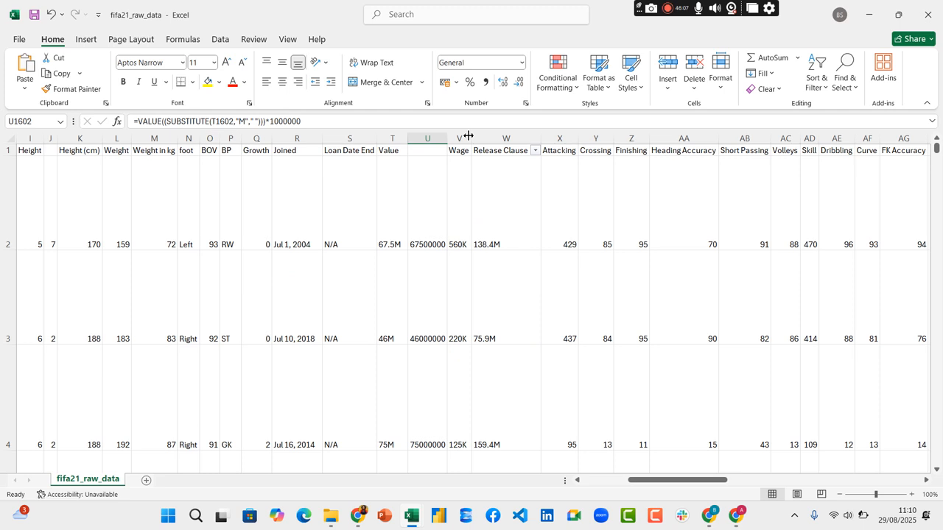
pyautogui.rightClick(463, 139)
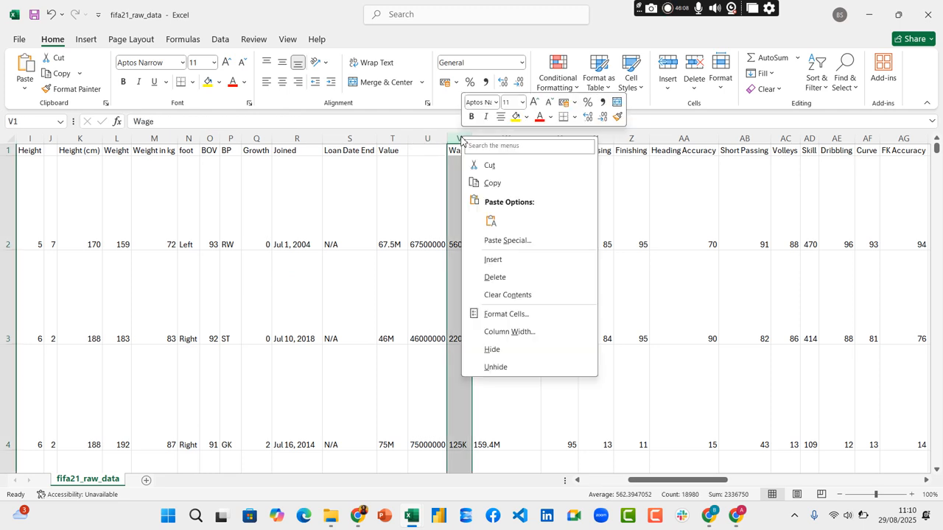
pyautogui.click(495, 259)
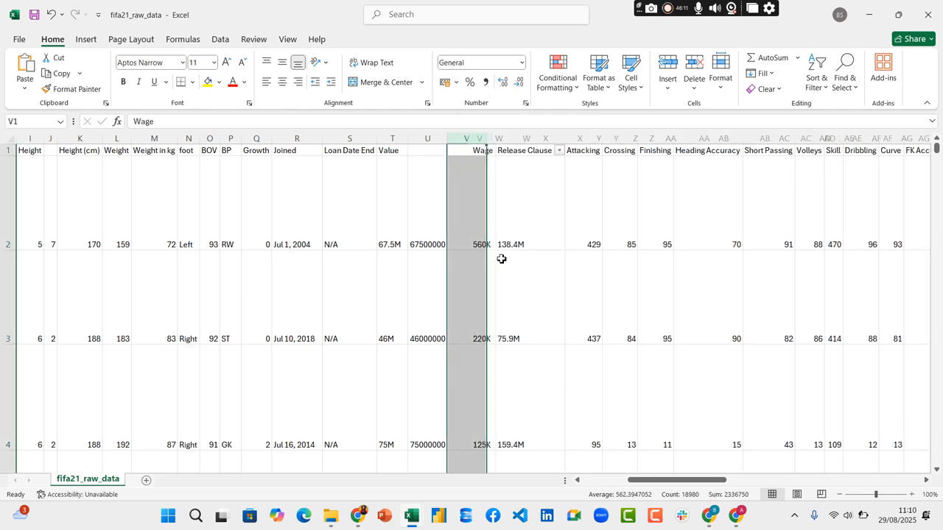
# - Write the formula =SUBSTITUTE(T2,"K", " ") in V2 to replace the K in the Value text with a space
pyautogui.click(464, 242)
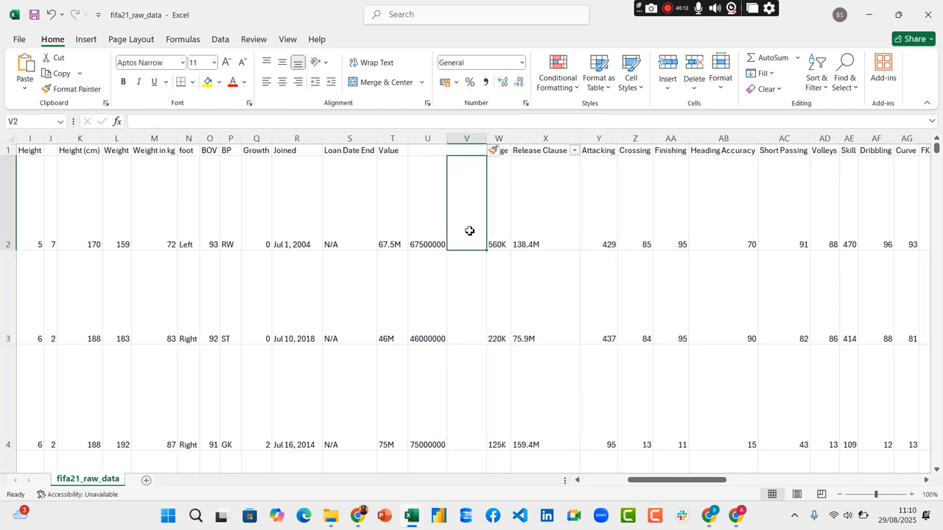
pyautogui.write('=')
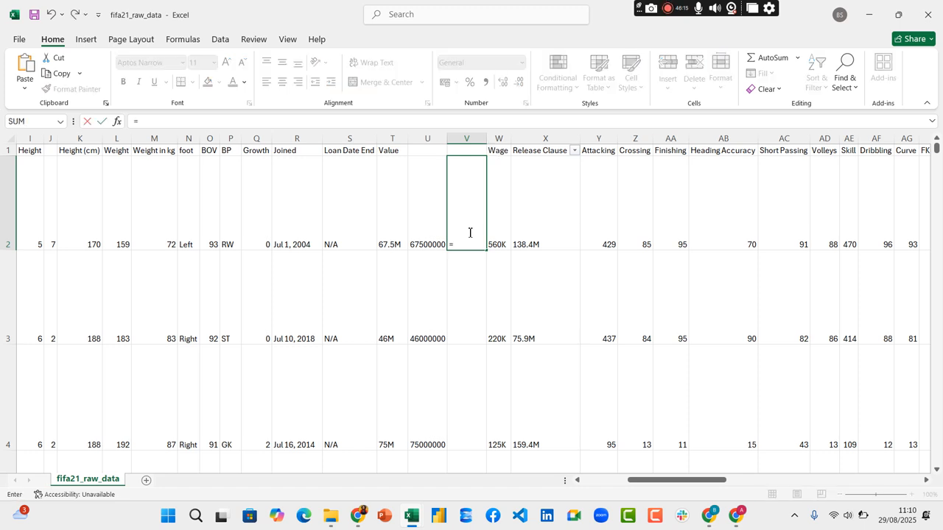
pyautogui.write('SUB')
pyautogui.press('Tab')
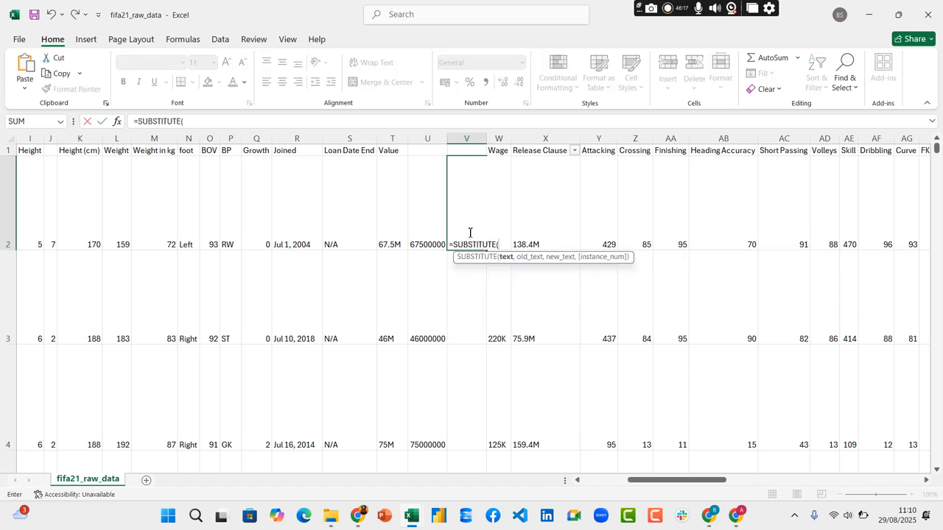
pyautogui.click(388, 240)
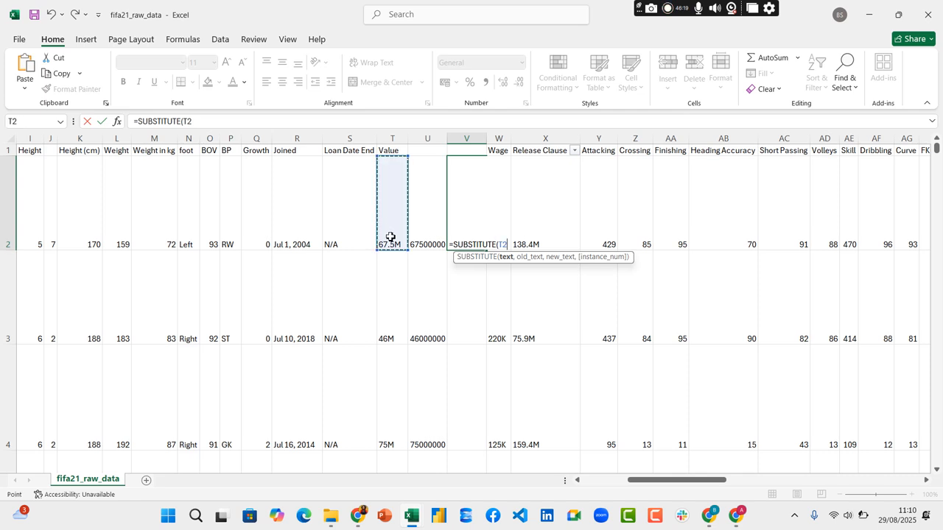
pyautogui.write(',')
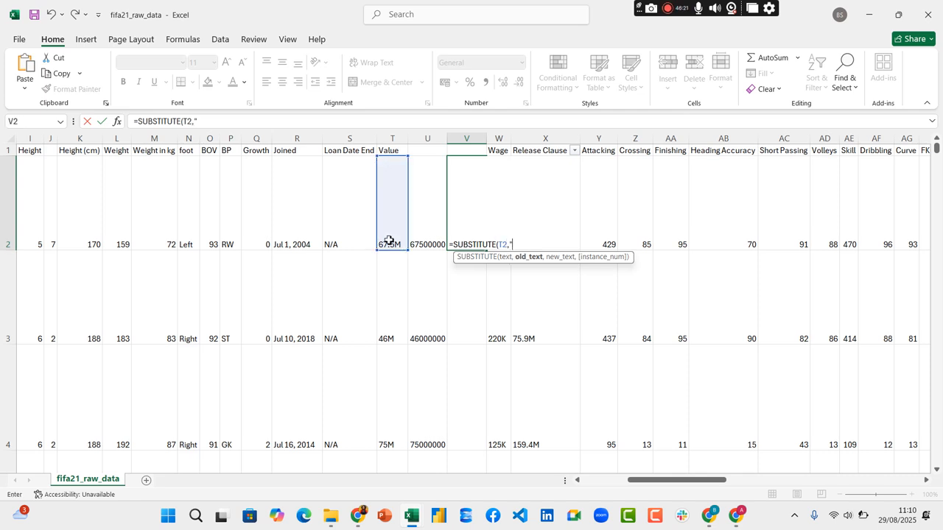
pyautogui.write('"K",')
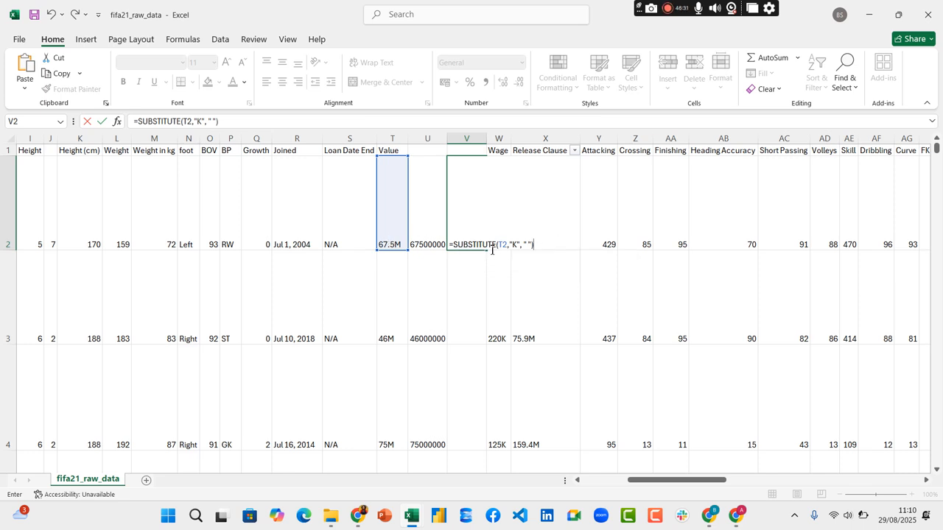
# - Wrap the V2 formula in VALUE and multiply it by 1000, giving =VALUE((SUBSTITUTE(T2,"K", " ")))* 1000
pyautogui.click(458, 241)
pyautogui.write('VALUE(')
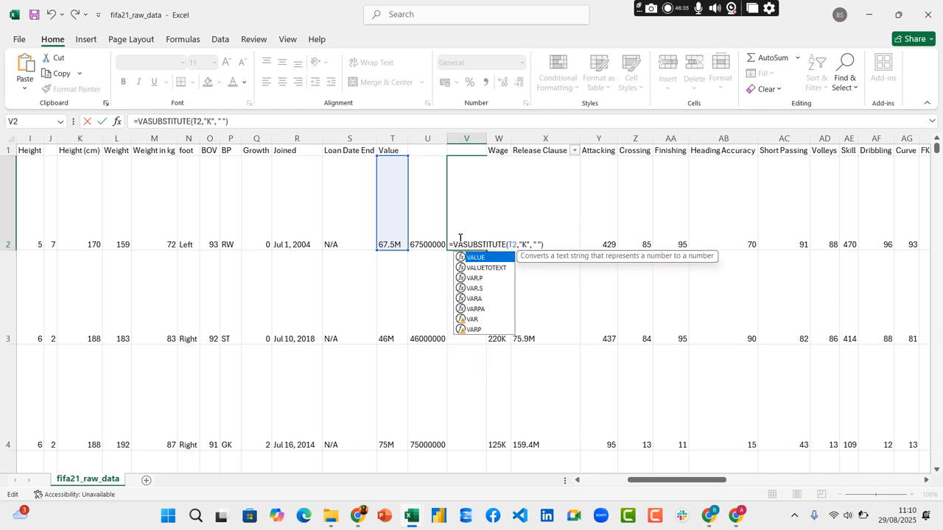
pyautogui.write('(')
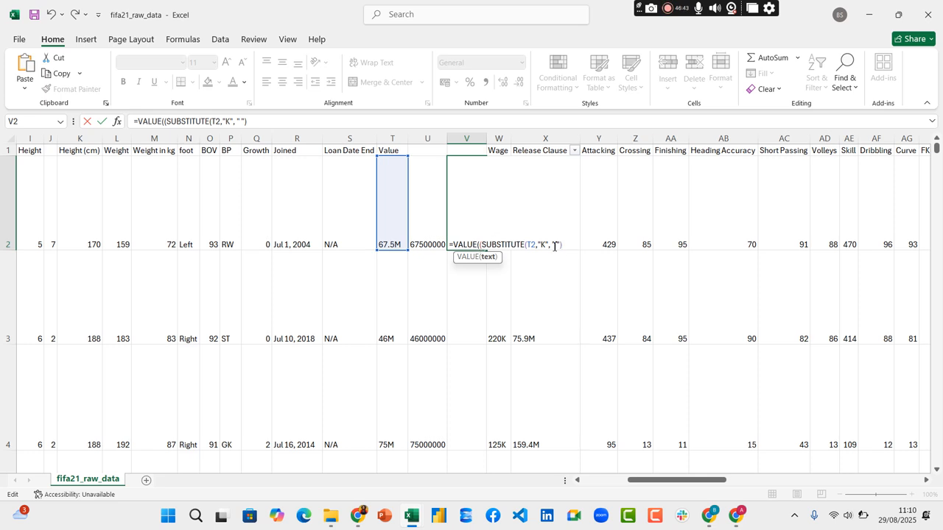
pyautogui.write(')')
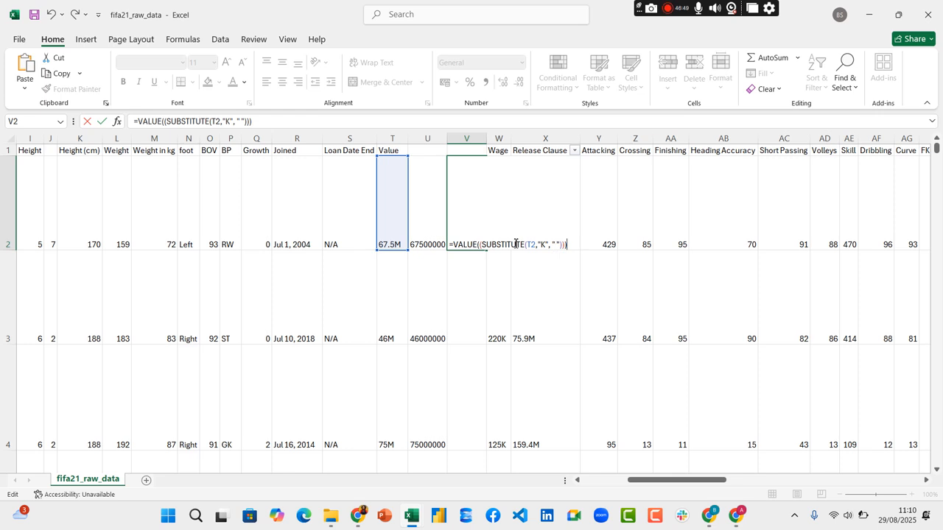
pyautogui.write('* 1000')
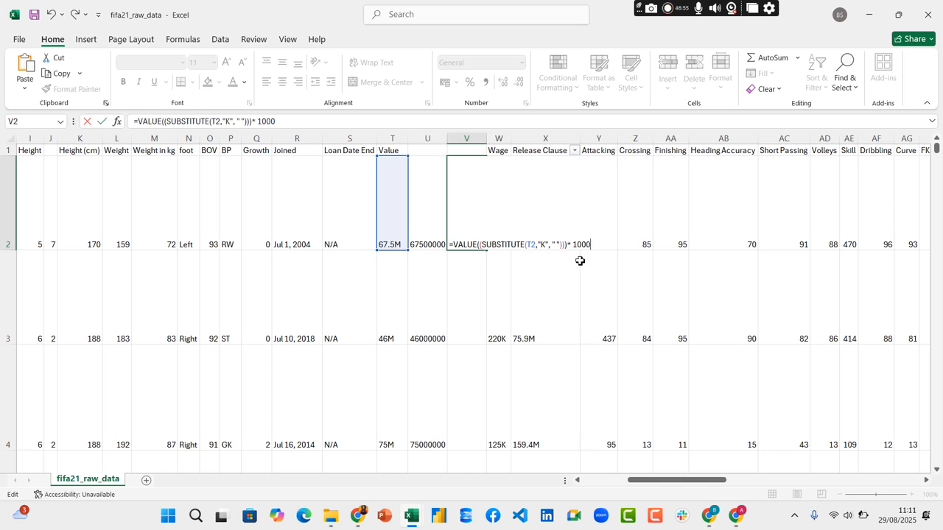
pyautogui.press('Return')
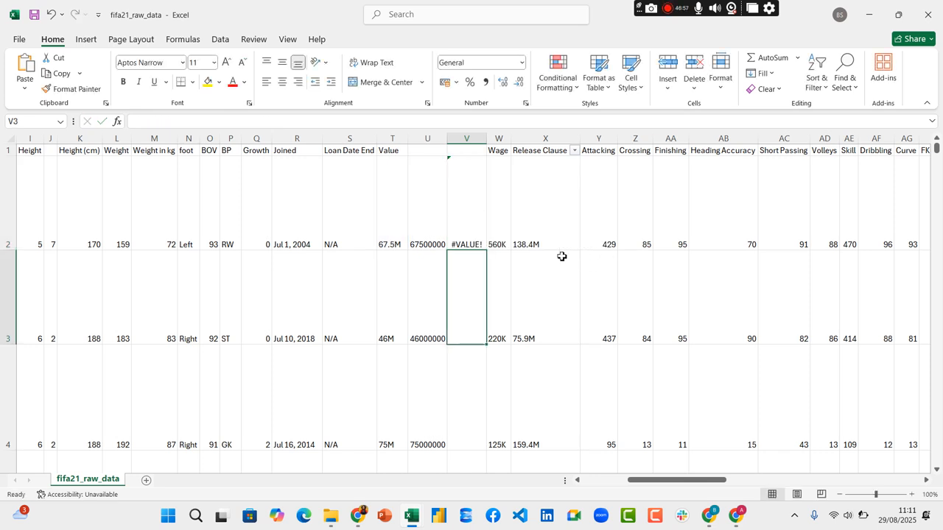
# - Check T2 against the V2 formula and fill that formula down the whole of column V
pyautogui.click(463, 233)
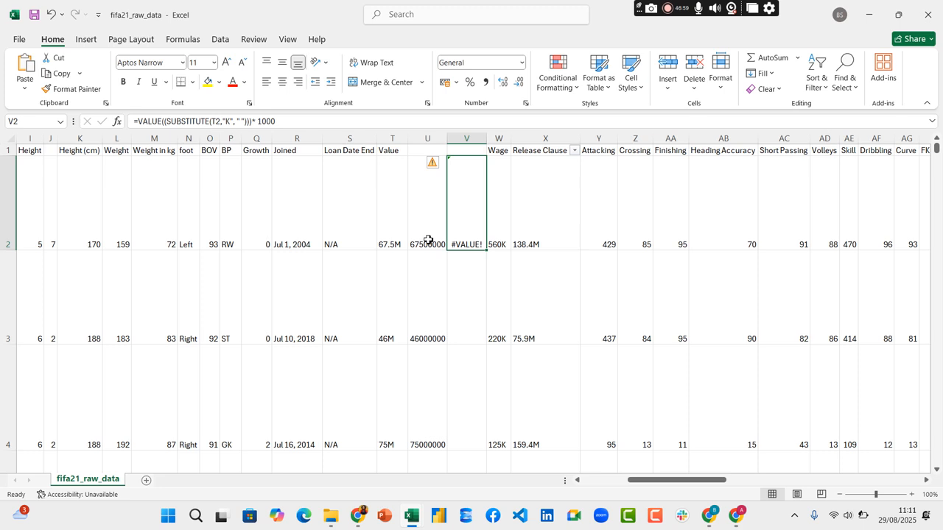
pyautogui.click(398, 241)
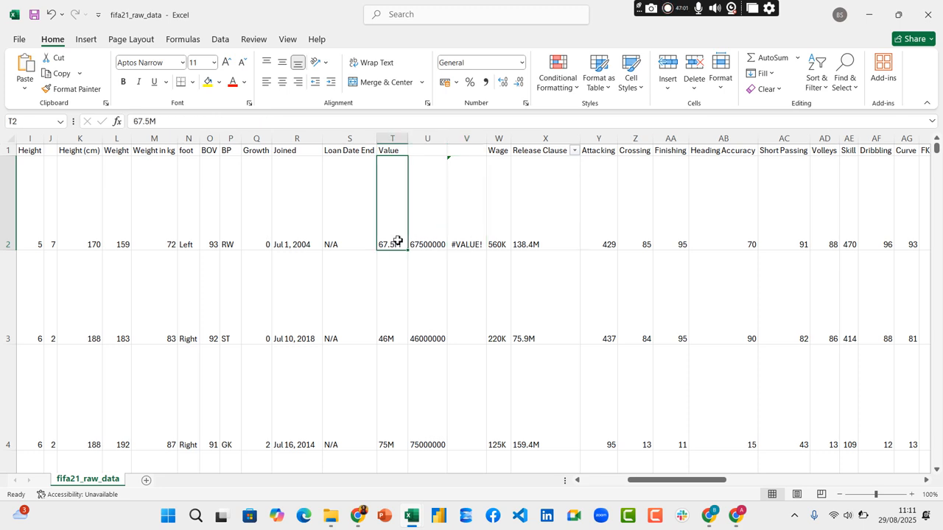
pyautogui.click(472, 243)
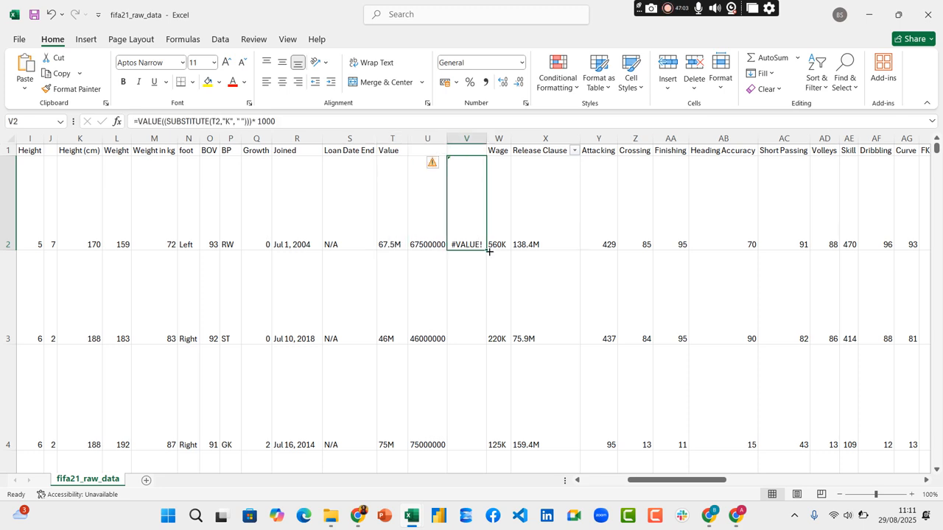
pyautogui.doubleClick(488, 251)
# - Examine the filled column V results against the Value and U columns in the first rows of the sheet
pyautogui.scroll(-2, 461, 379)
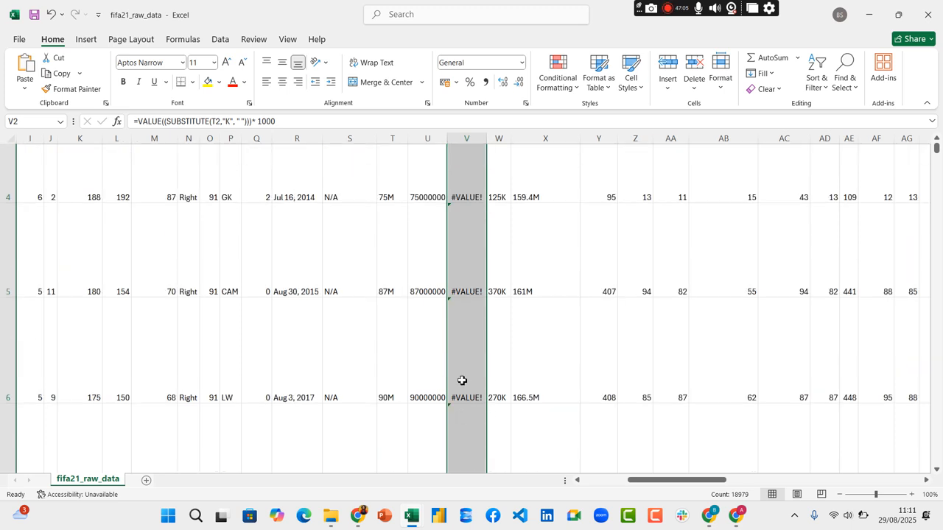
pyautogui.scroll(-4, 458, 385)
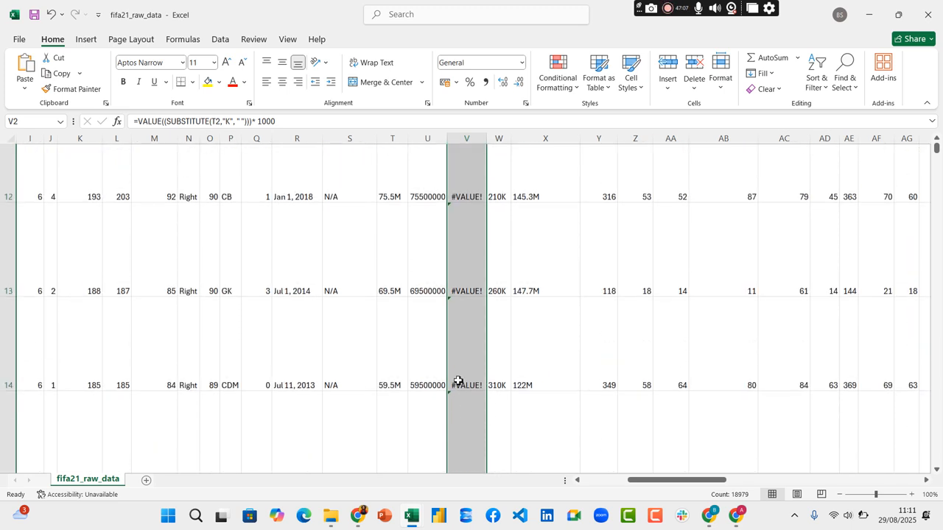
pyautogui.scroll(-4, 458, 382)
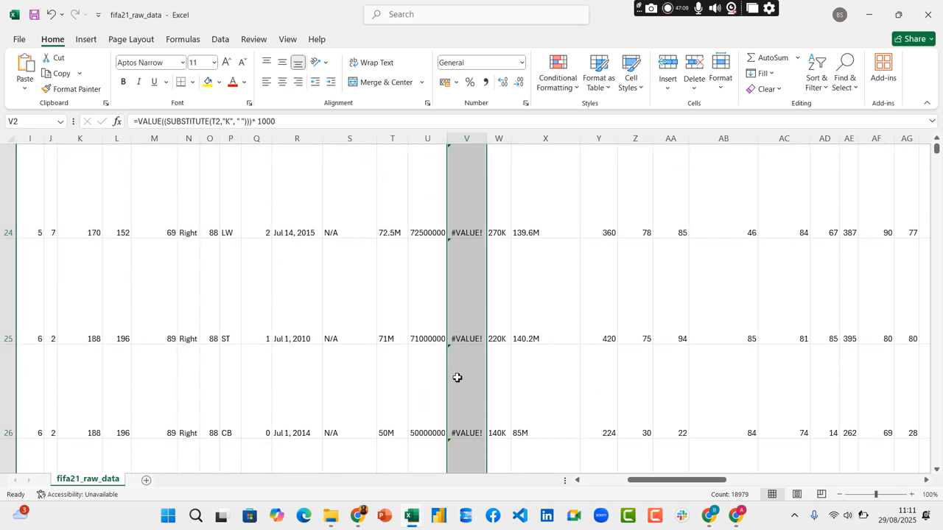
pyautogui.scroll(-4, 457, 378)
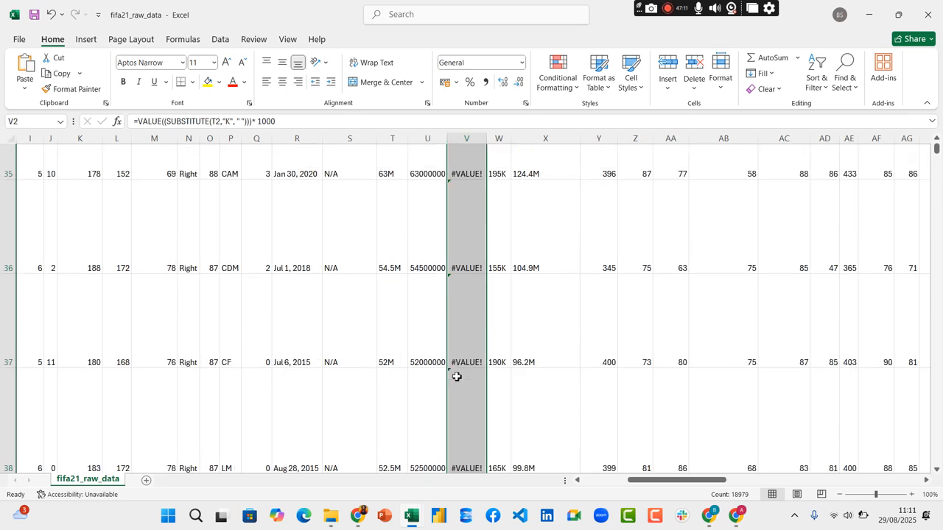
pyautogui.scroll(-1, 457, 376)
pyautogui.scroll(-4, 457, 376)
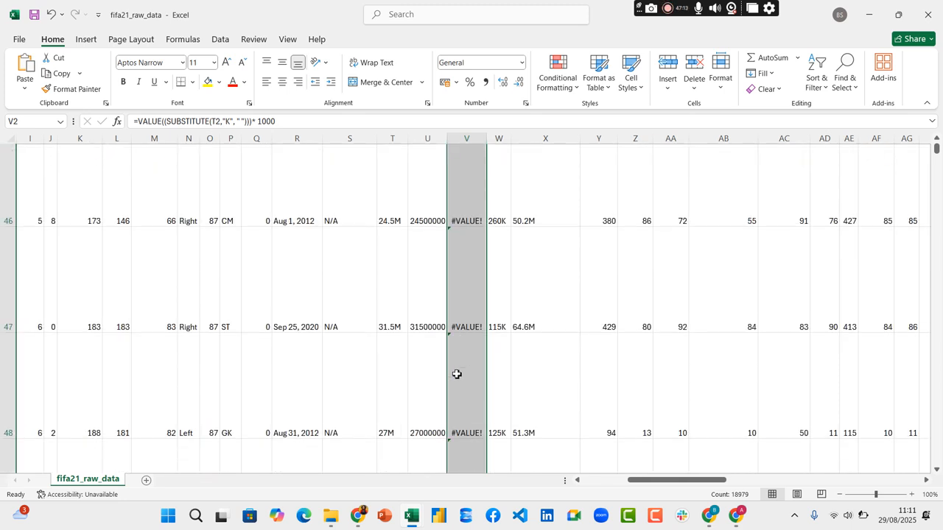
pyautogui.scroll(-4, 457, 374)
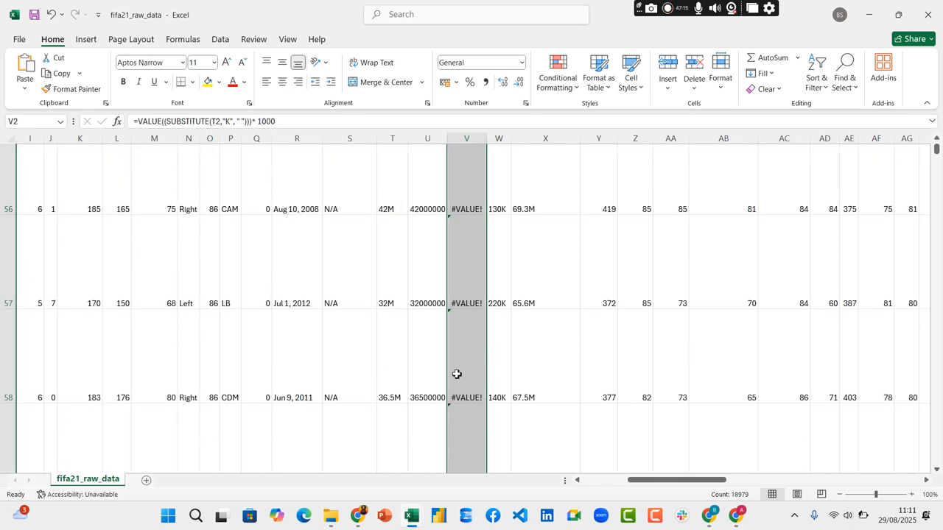
pyautogui.scroll(-4, 457, 374)
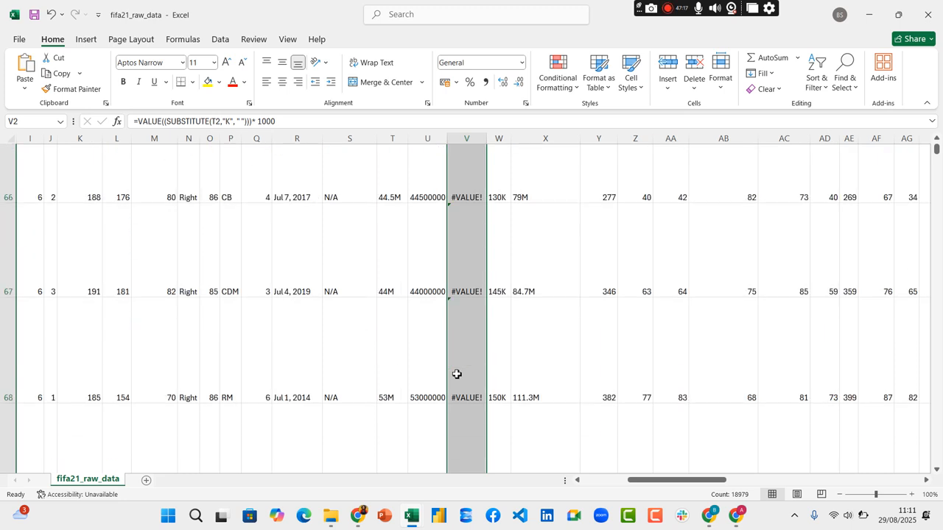
pyautogui.scroll(-4, 456, 370)
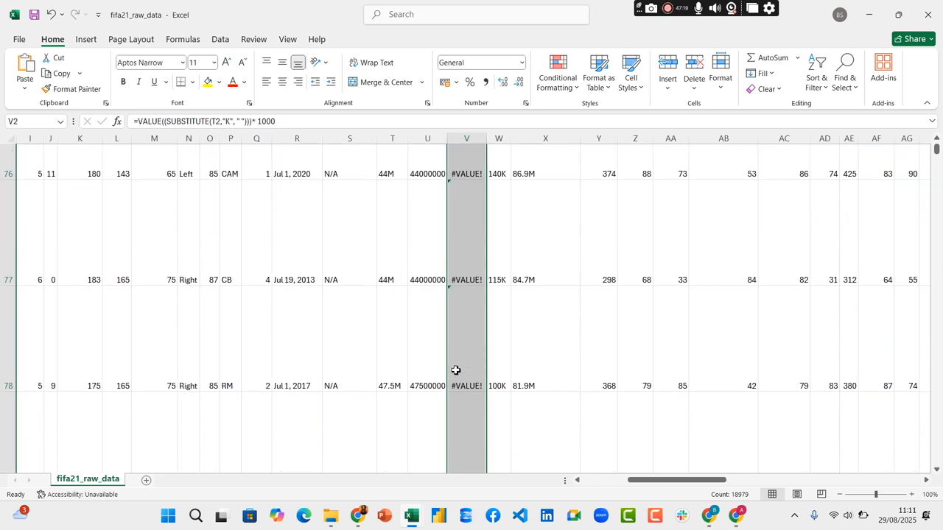
pyautogui.scroll(-1, 457, 370)
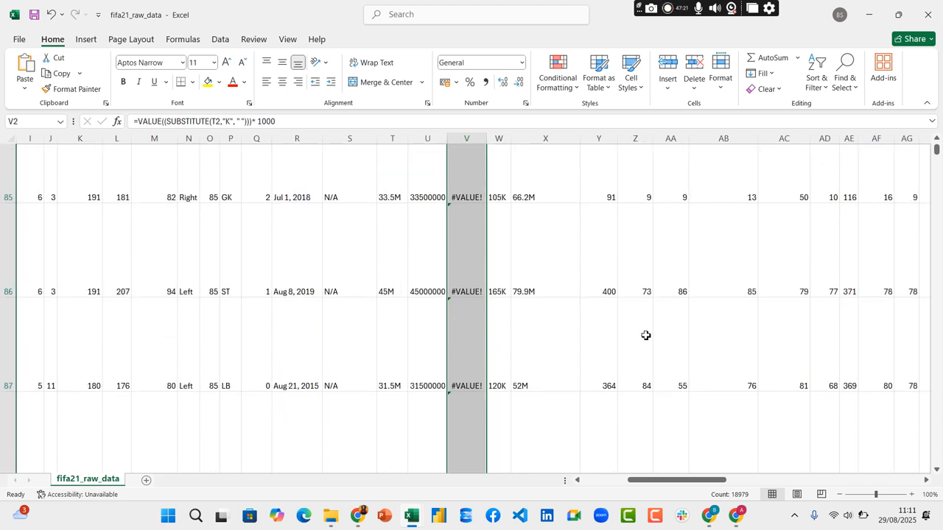
# - Jump to the rows around 1818 and look through the Value column from there for K entries, checking their column V results
pyautogui.moveTo(939, 152); pyautogui.dragTo(935, 180)
pyautogui.scroll(-2, 680, 290)
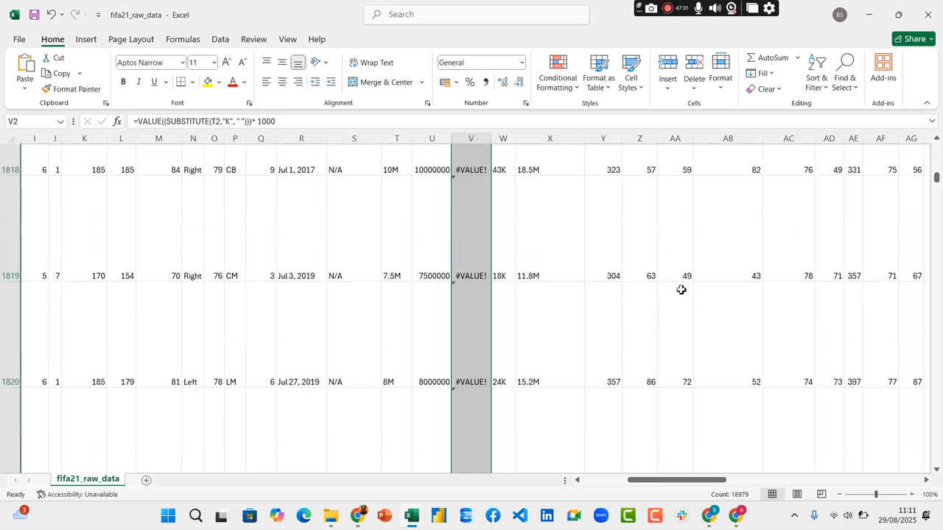
pyautogui.scroll(-3, 677, 290)
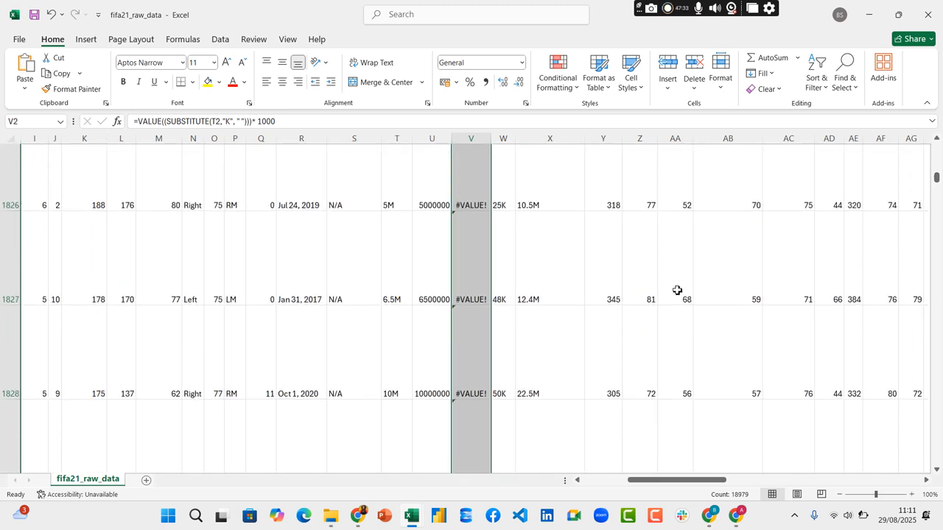
pyautogui.scroll(-3, 677, 290)
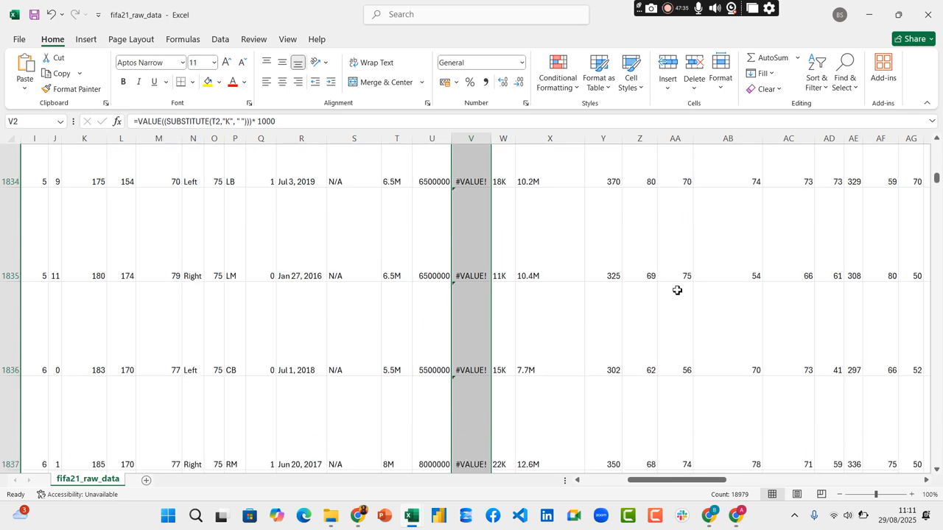
pyautogui.scroll(-3, 676, 290)
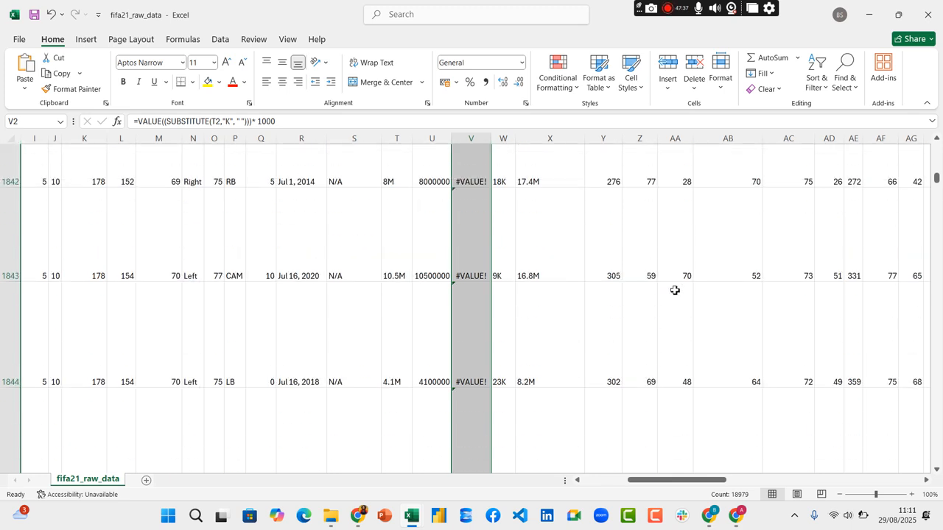
pyautogui.scroll(-3, 675, 290)
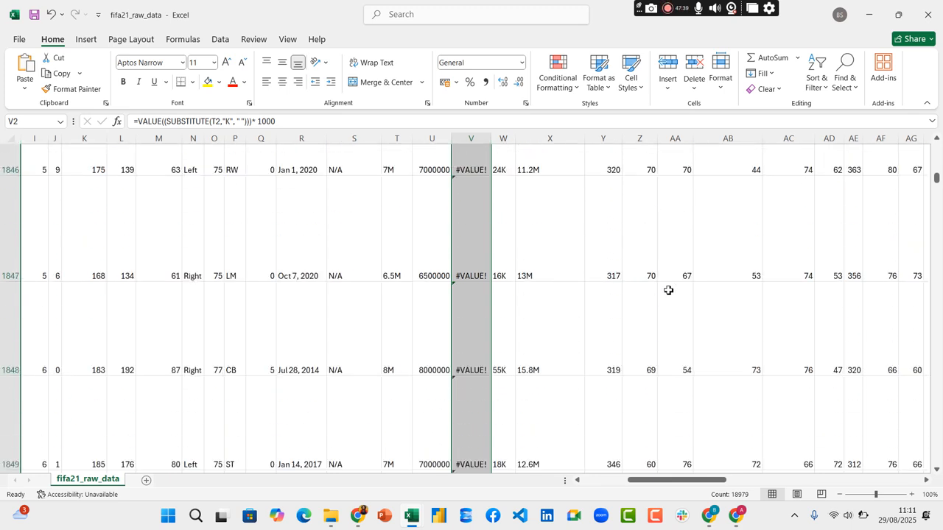
pyautogui.scroll(-3, 668, 290)
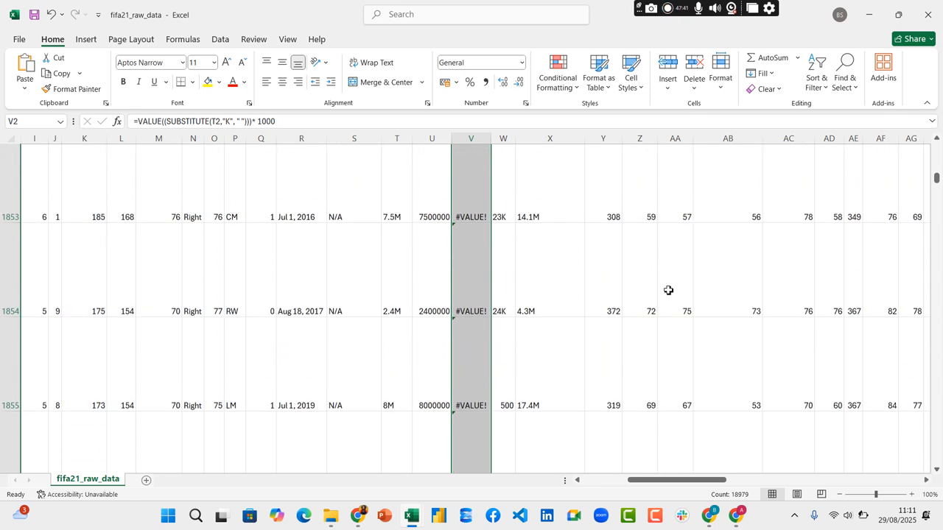
pyautogui.scroll(-3, 669, 290)
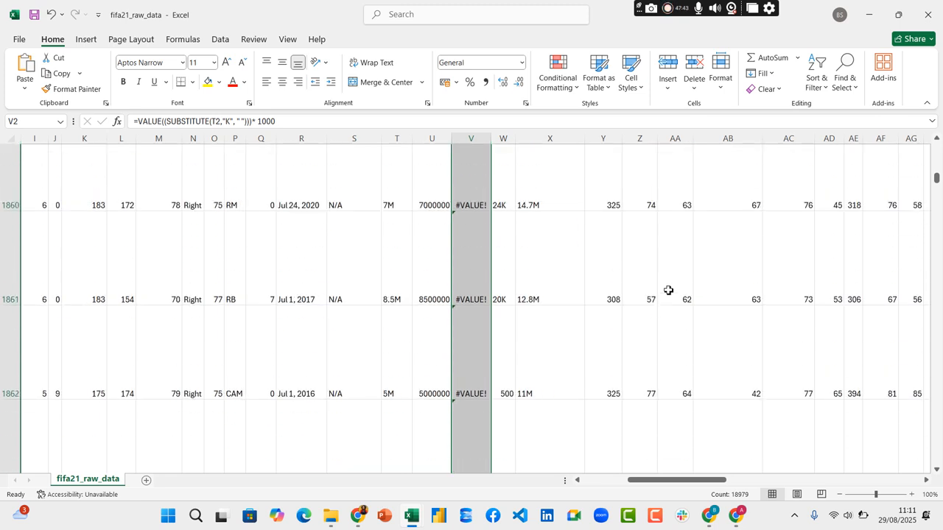
pyautogui.scroll(-4, 668, 291)
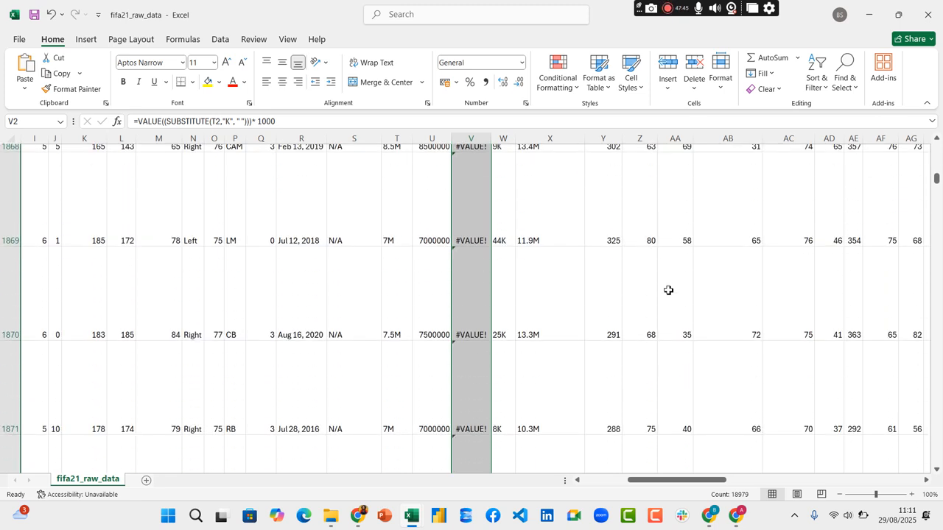
pyautogui.scroll(-4, 663, 291)
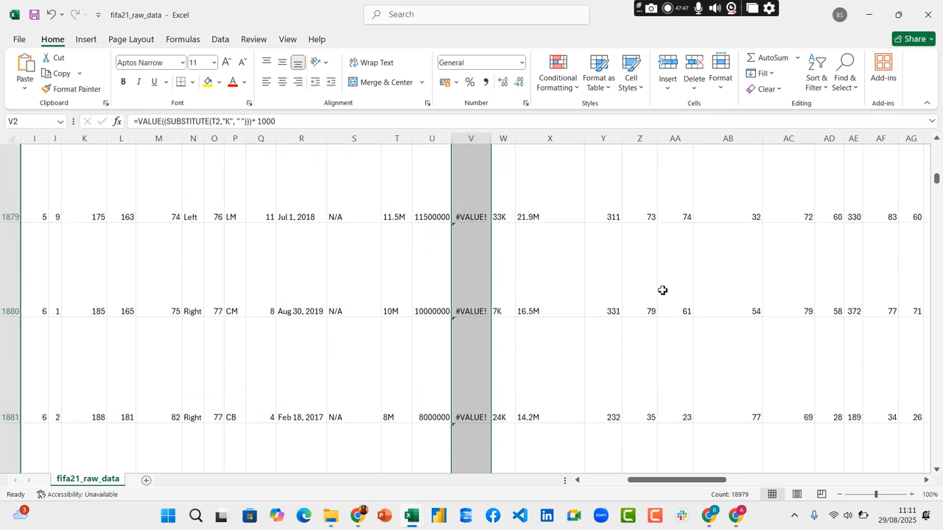
pyautogui.scroll(-3, 662, 287)
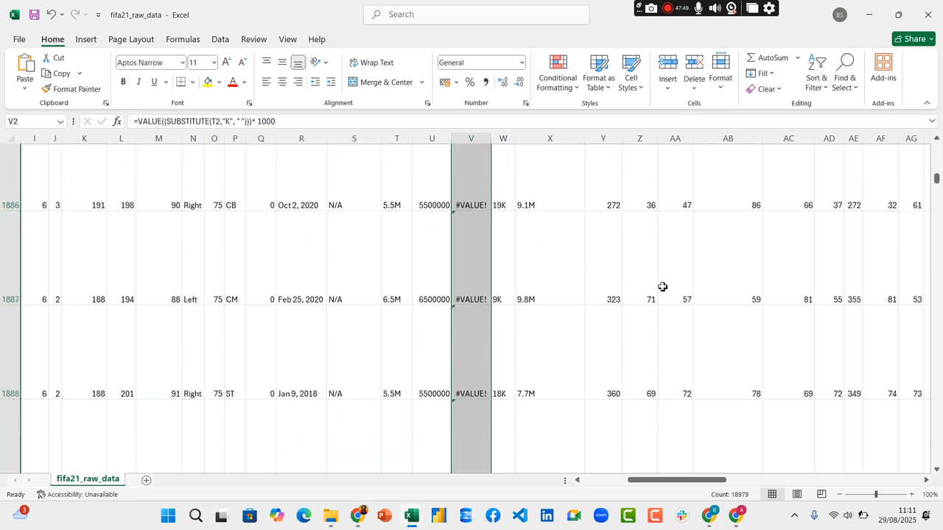
pyautogui.scroll(-4, 662, 287)
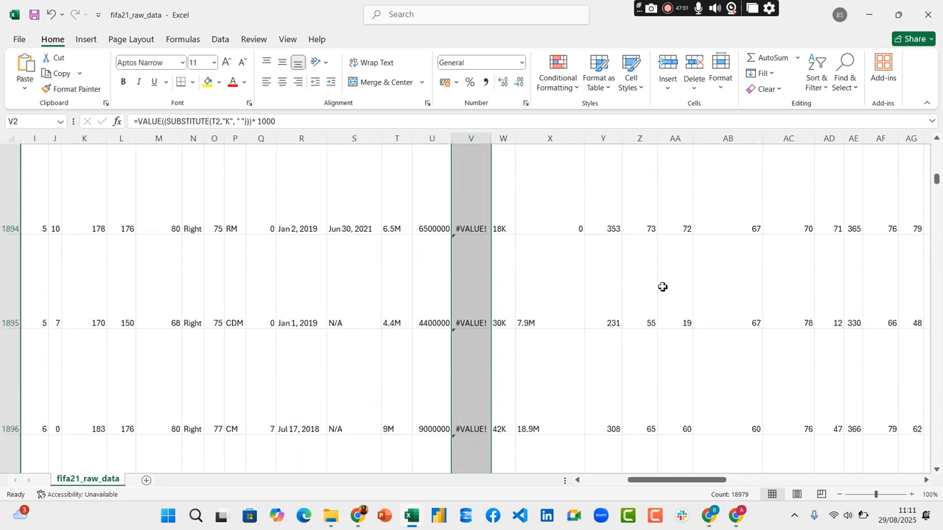
pyautogui.scroll(-4, 597, 289)
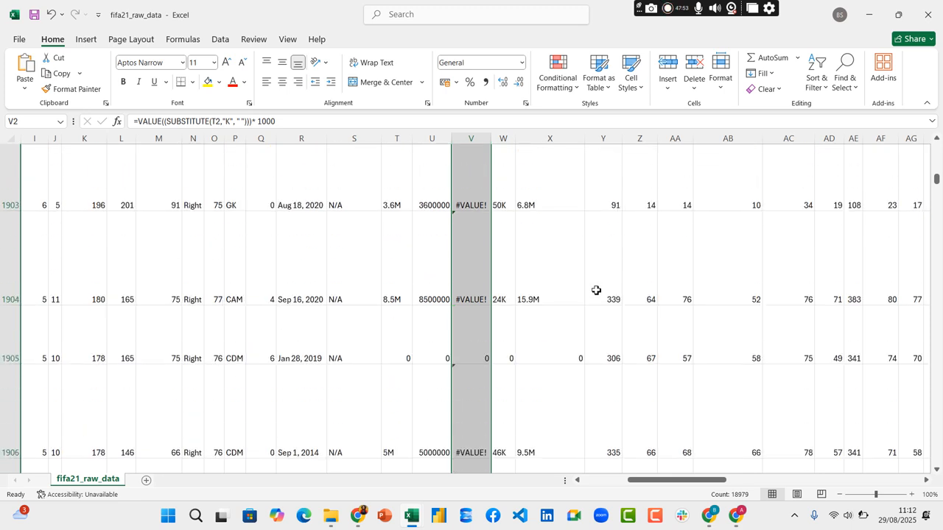
pyautogui.scroll(-4, 596, 290)
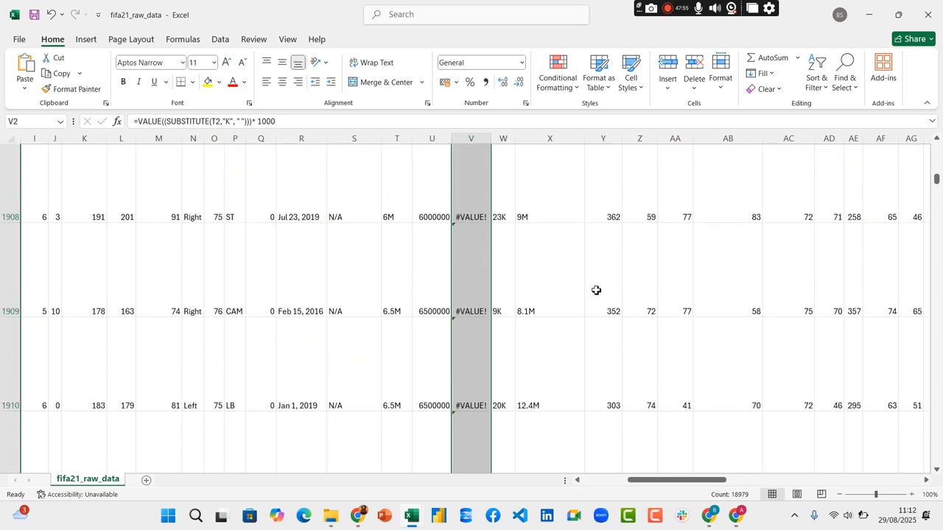
pyautogui.scroll(-4, 596, 290)
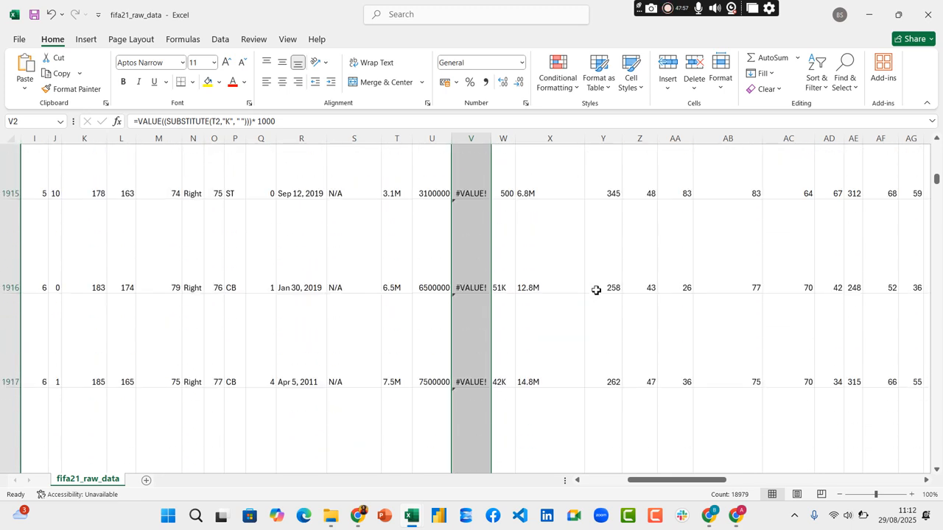
pyautogui.scroll(-4, 596, 291)
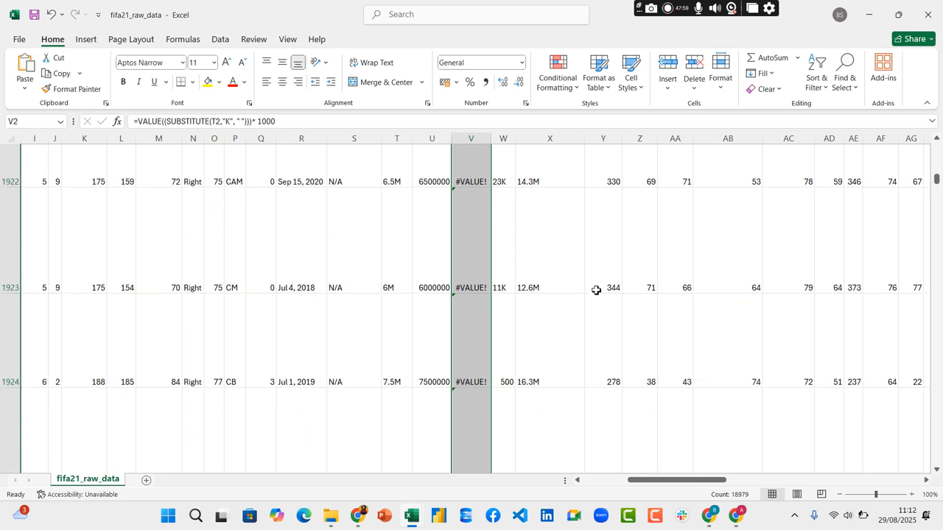
pyautogui.scroll(-4, 595, 290)
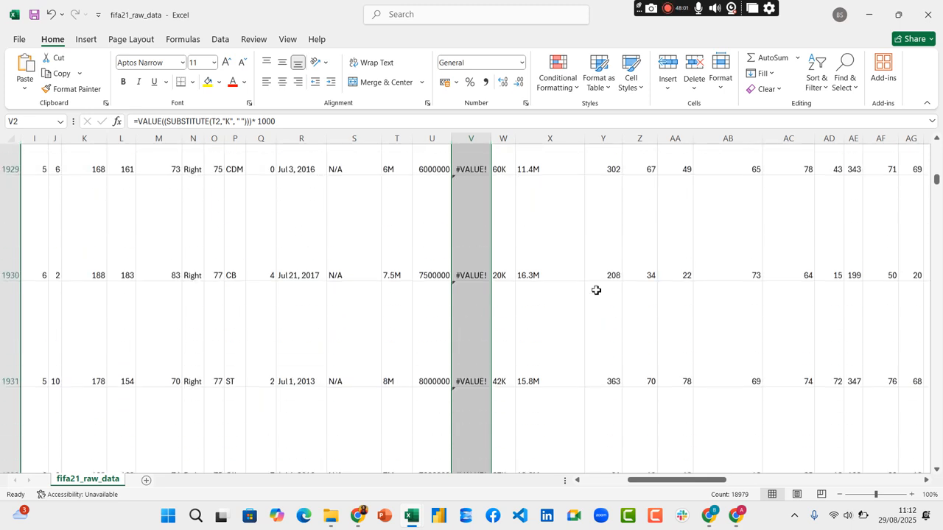
pyautogui.scroll(-4, 596, 290)
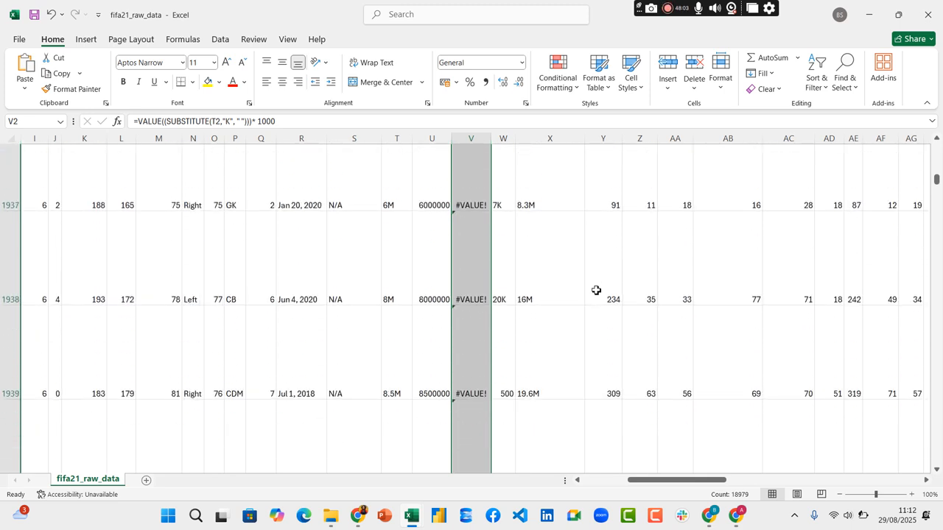
pyautogui.scroll(-4, 596, 291)
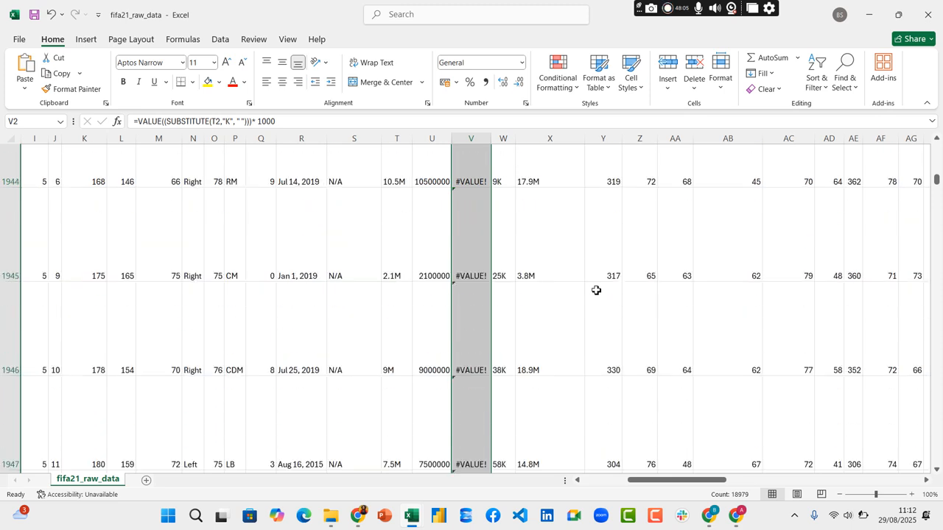
pyautogui.scroll(-4, 595, 290)
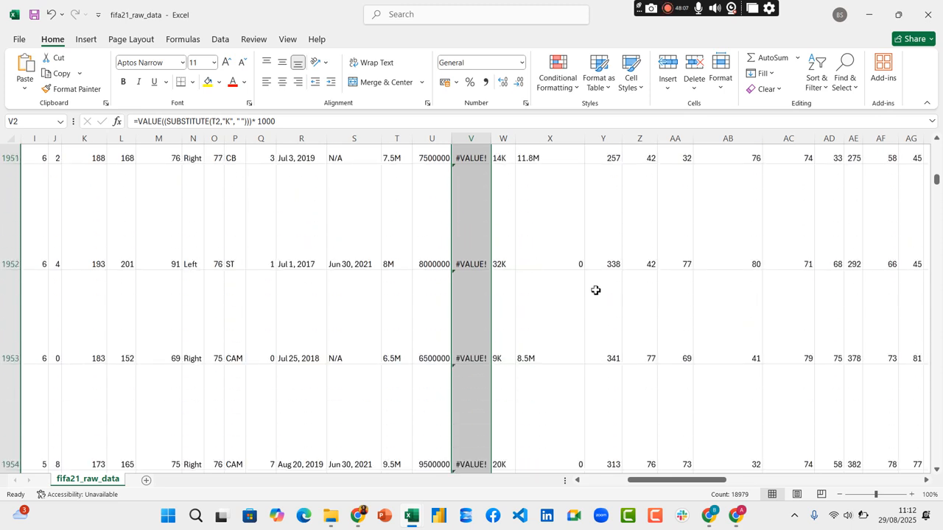
pyautogui.scroll(-4, 596, 290)
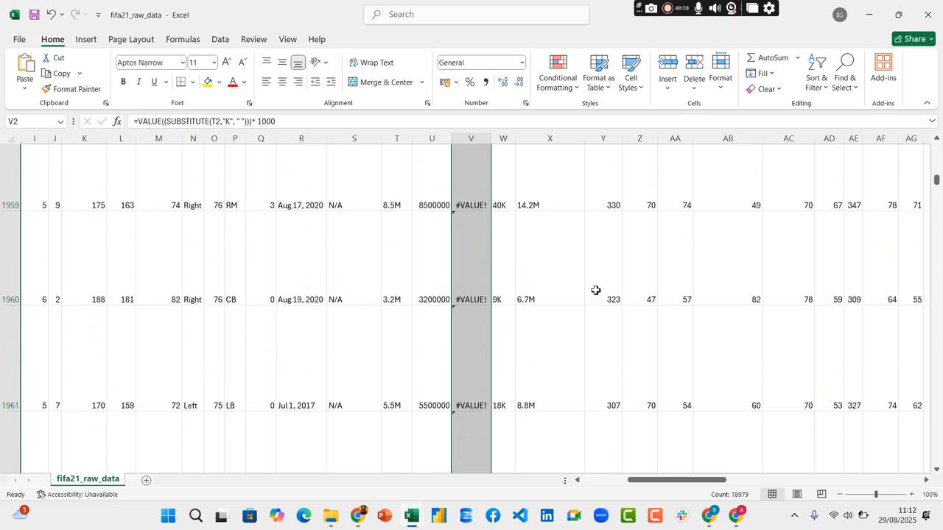
pyautogui.scroll(-3, 596, 290)
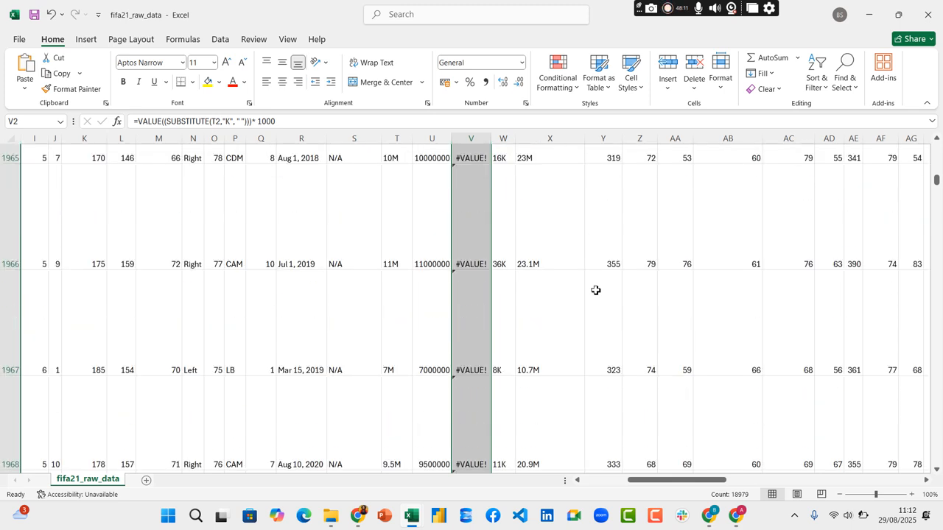
pyautogui.scroll(-4, 595, 290)
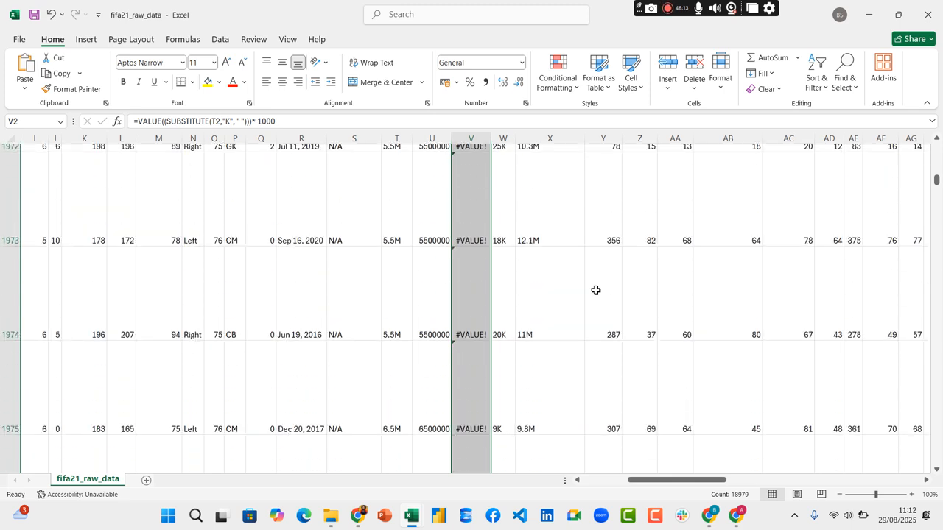
pyautogui.scroll(-4, 596, 290)
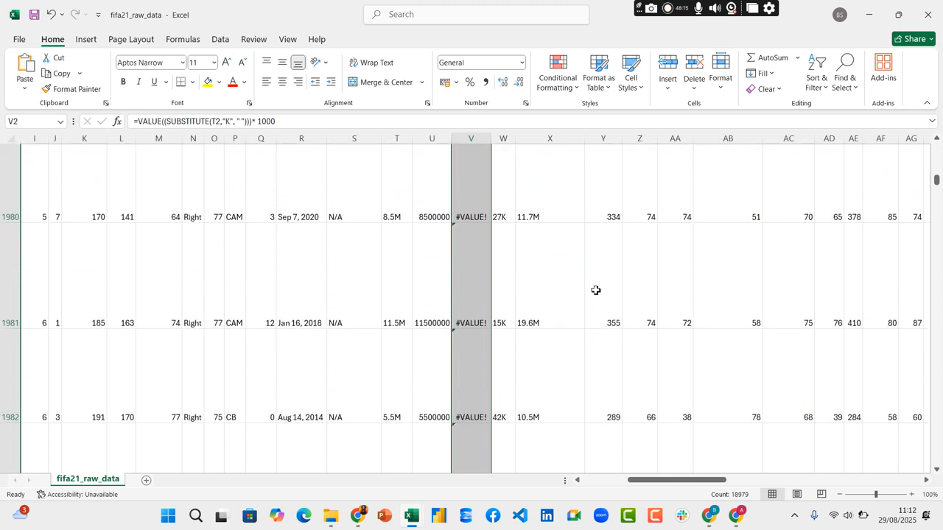
pyautogui.scroll(-4, 596, 290)
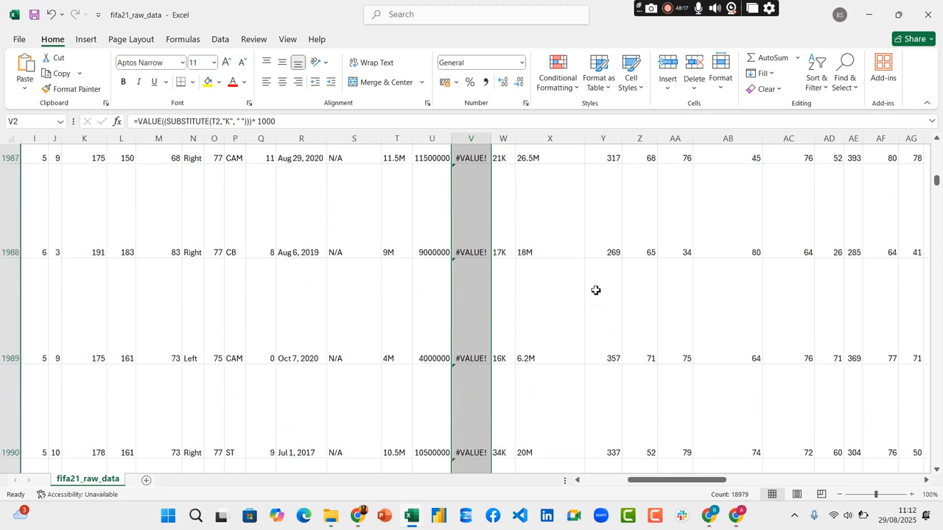
pyautogui.scroll(-4, 595, 290)
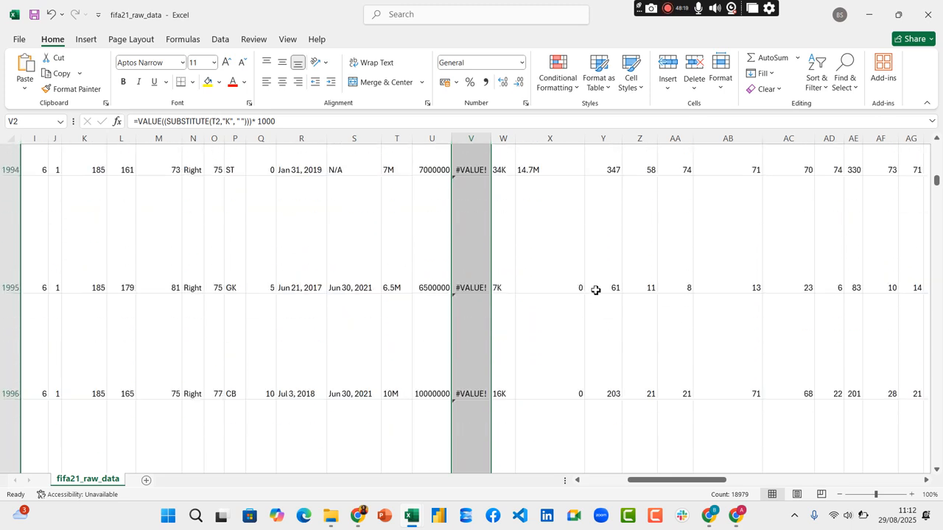
pyautogui.scroll(-4, 596, 291)
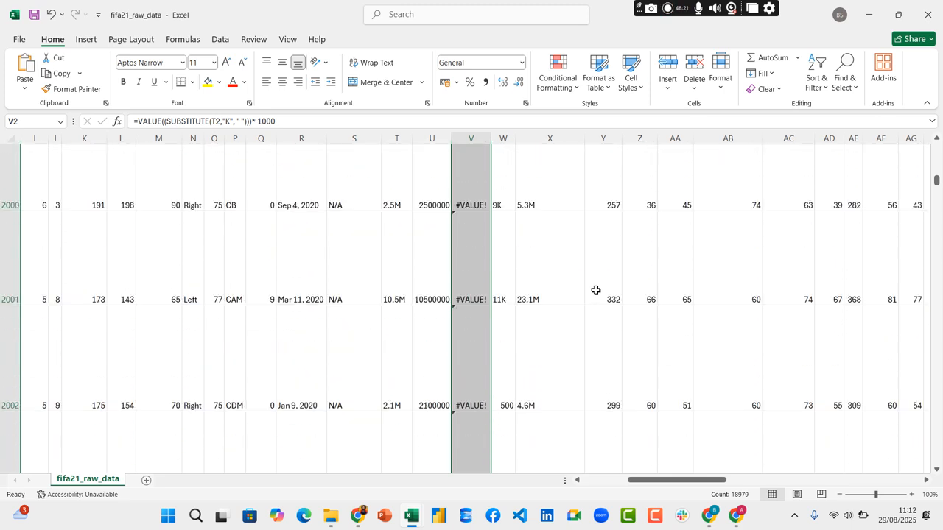
# - Look further down from row 2000 for a K entry in the Value column and check the U and V formulas in row 2032
pyautogui.scroll(-5, 596, 291)
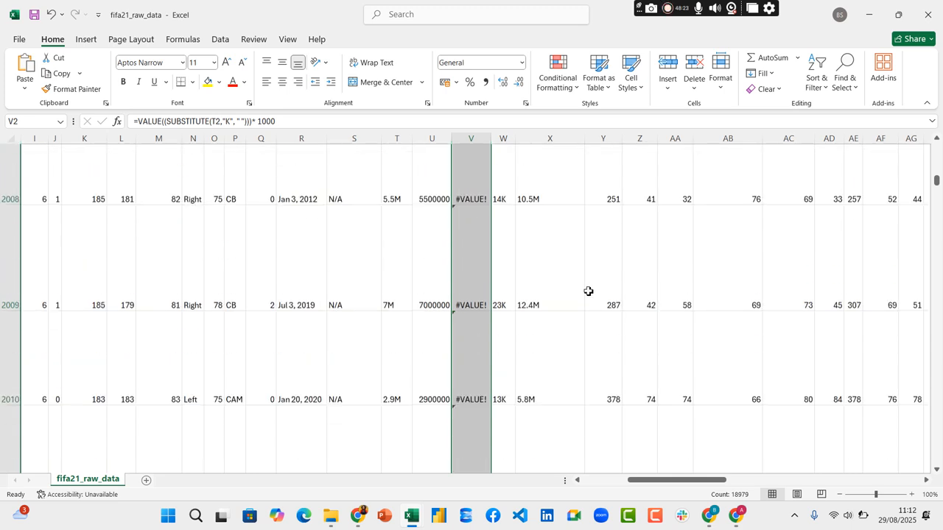
pyautogui.scroll(-3, 589, 291)
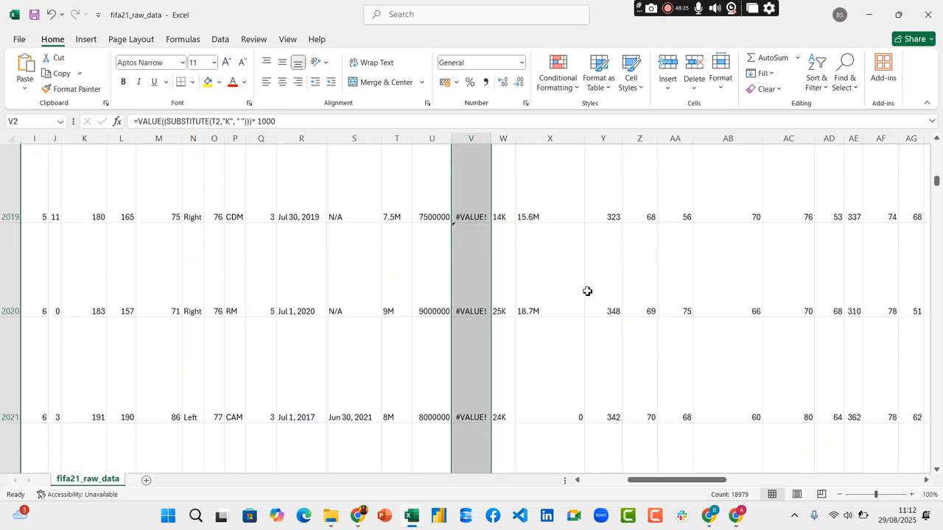
pyautogui.scroll(-5, 585, 291)
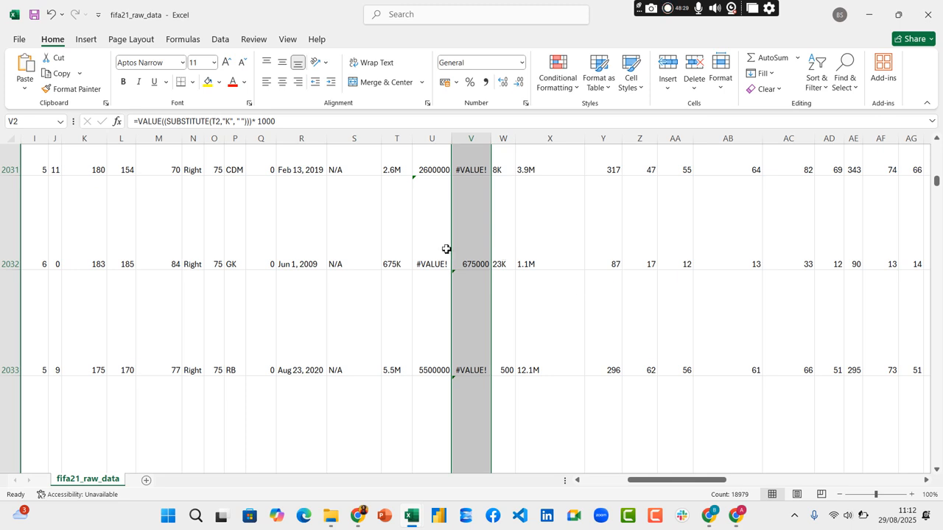
pyautogui.click(397, 253)
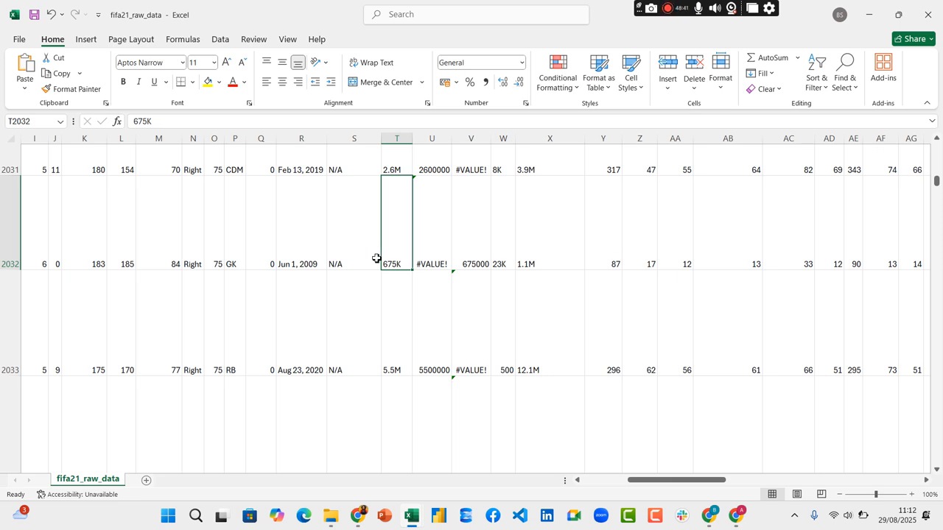
pyautogui.click(438, 251)
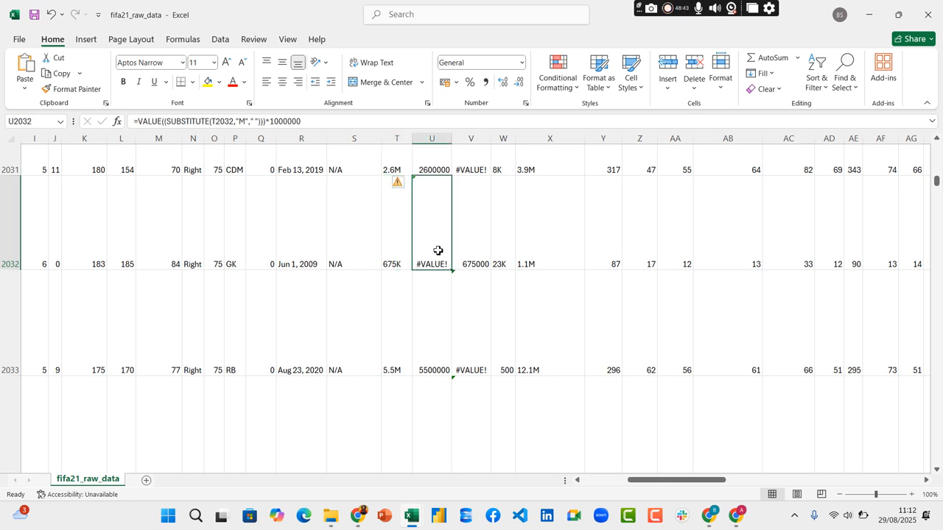
pyautogui.click(470, 256)
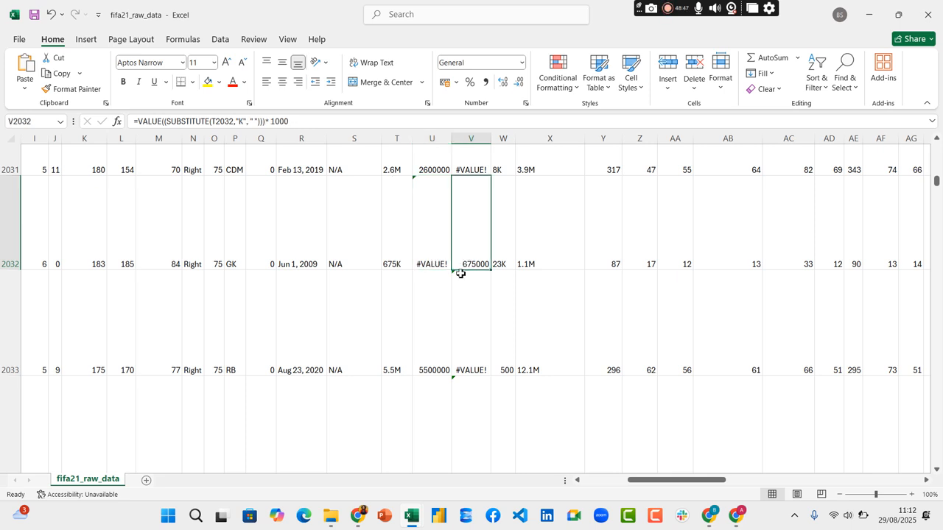
# - Return to the first rows and insert an empty column between column V and the Wage column
pyautogui.moveTo(938, 181); pyautogui.dragTo(937, 145)
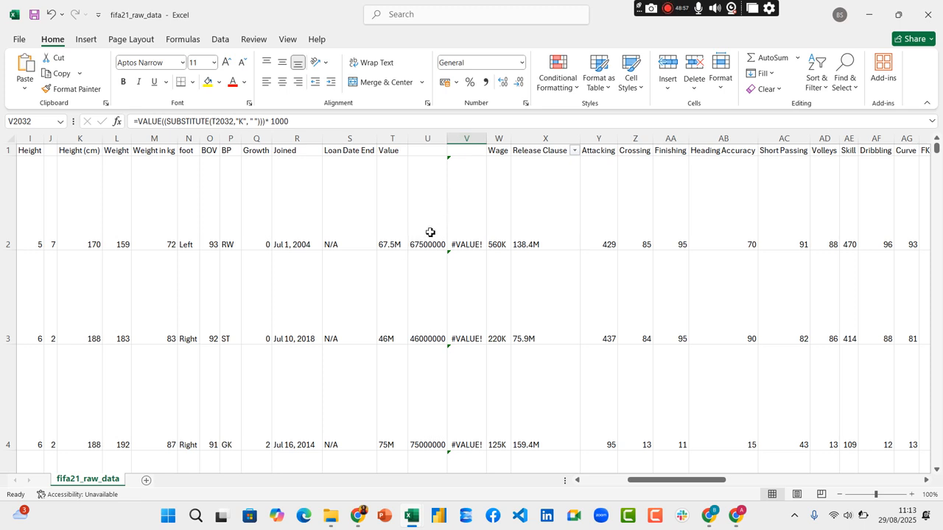
pyautogui.click(428, 139)
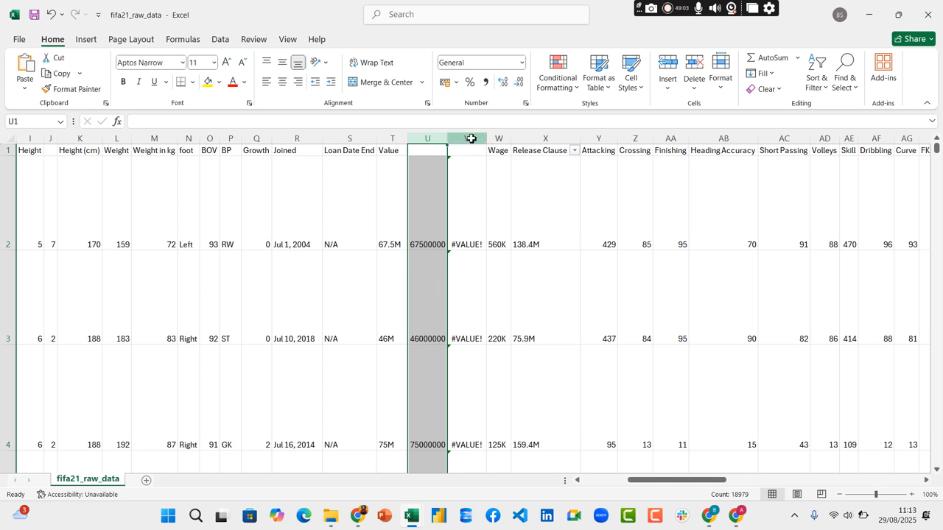
pyautogui.click(471, 139)
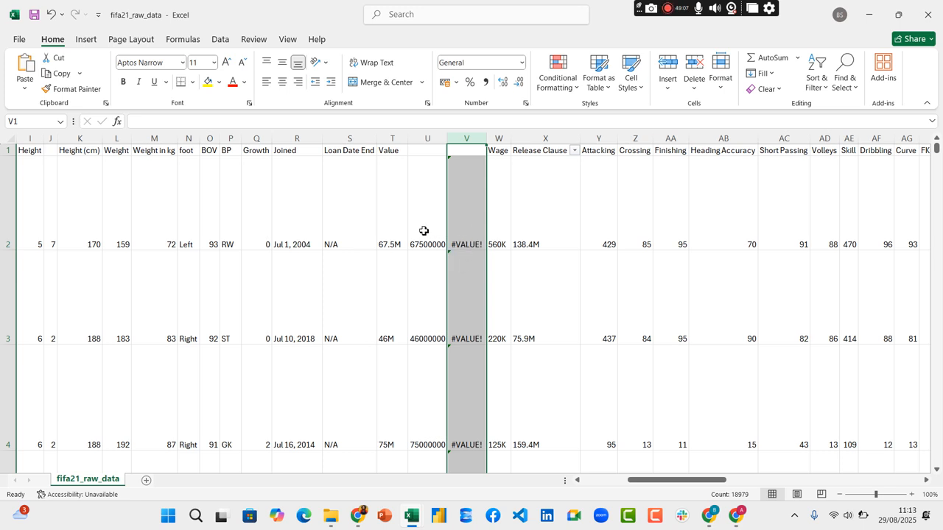
pyautogui.rightClick(507, 139)
pyautogui.click(537, 262)
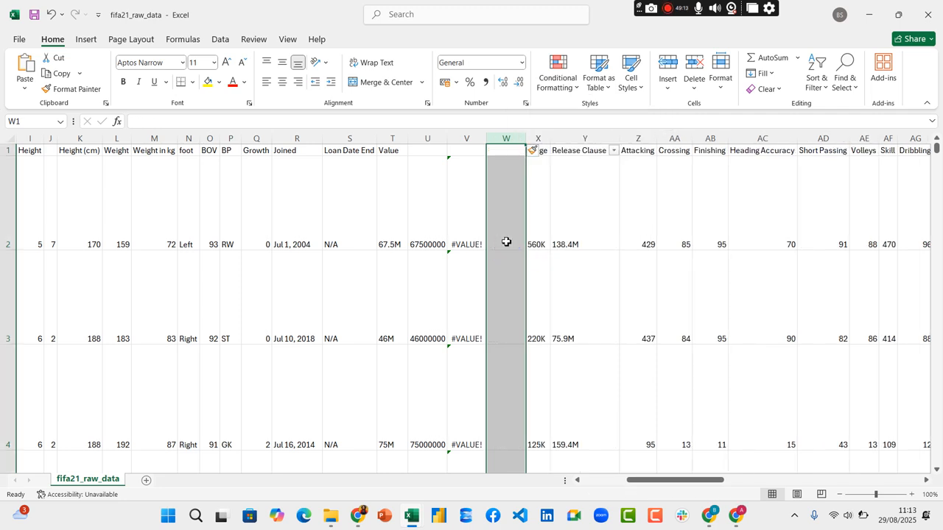
# - Enter =IFERROR(U2,V2) in W2 to combine the M and K conversions, and dismiss the low battery notice
pyautogui.click(507, 242)
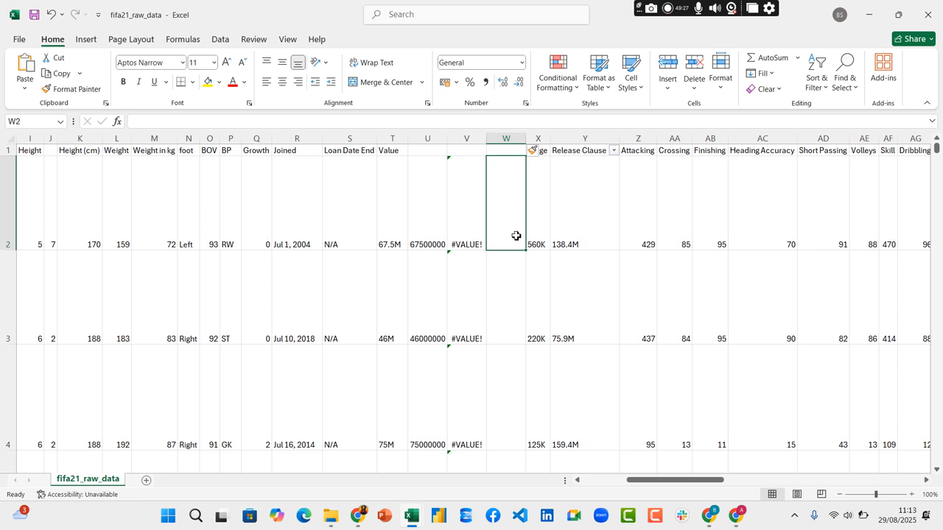
pyautogui.write('=IF')
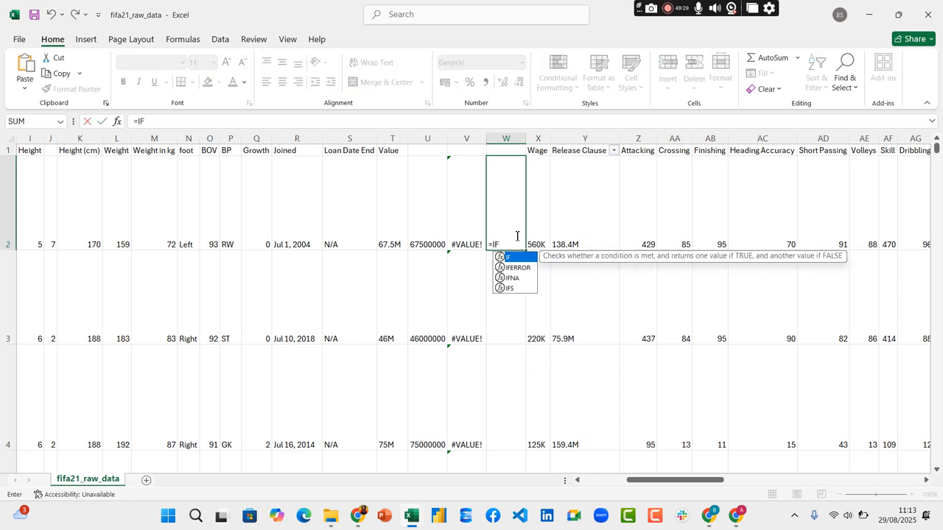
pyautogui.press('Down')
pyautogui.press('Tab')
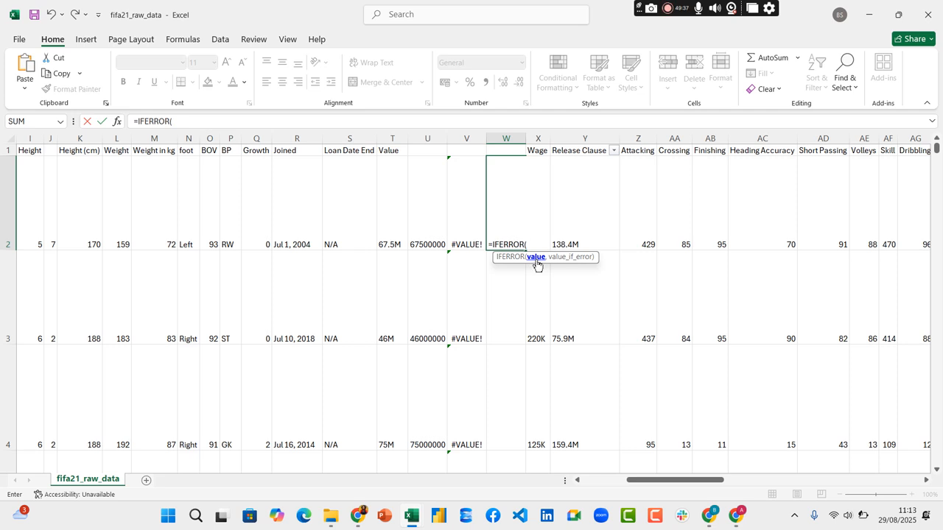
pyautogui.click(428, 245)
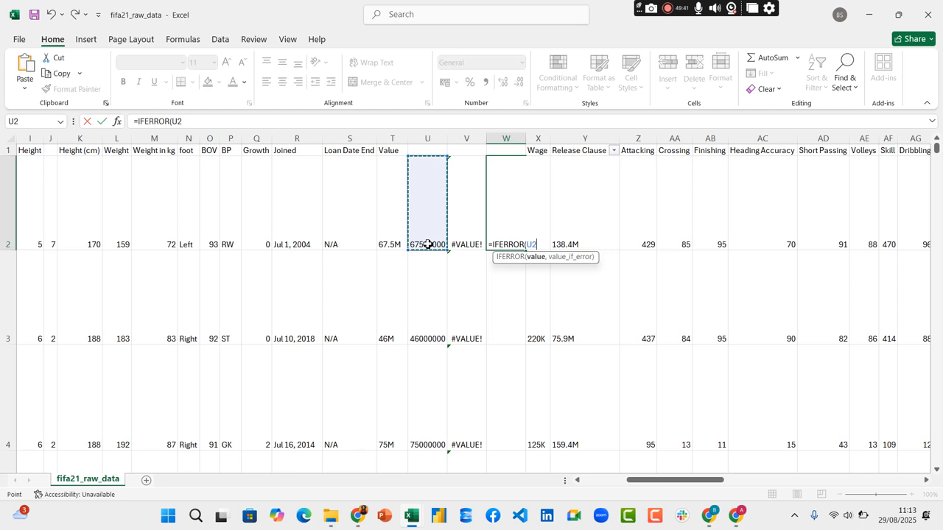
pyautogui.write(',')
pyautogui.click(471, 243)
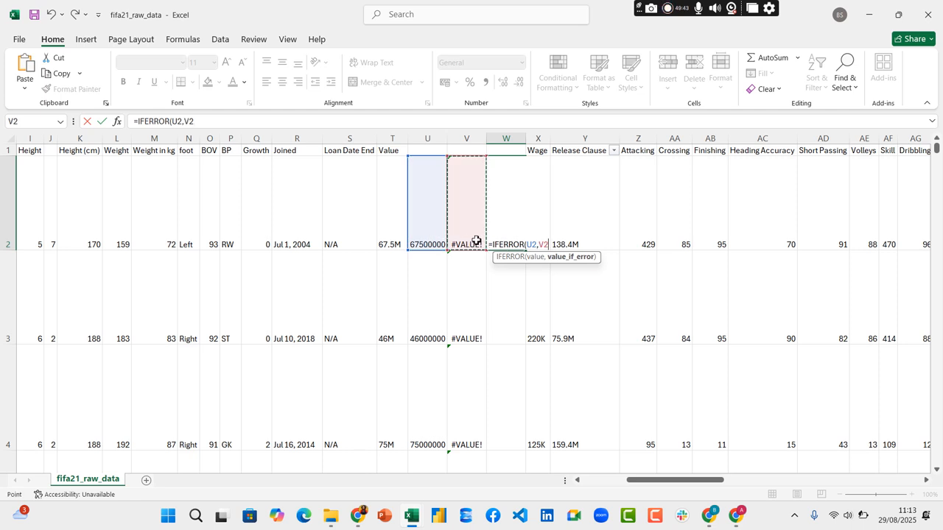
pyautogui.write(')')
pyautogui.press('Return')
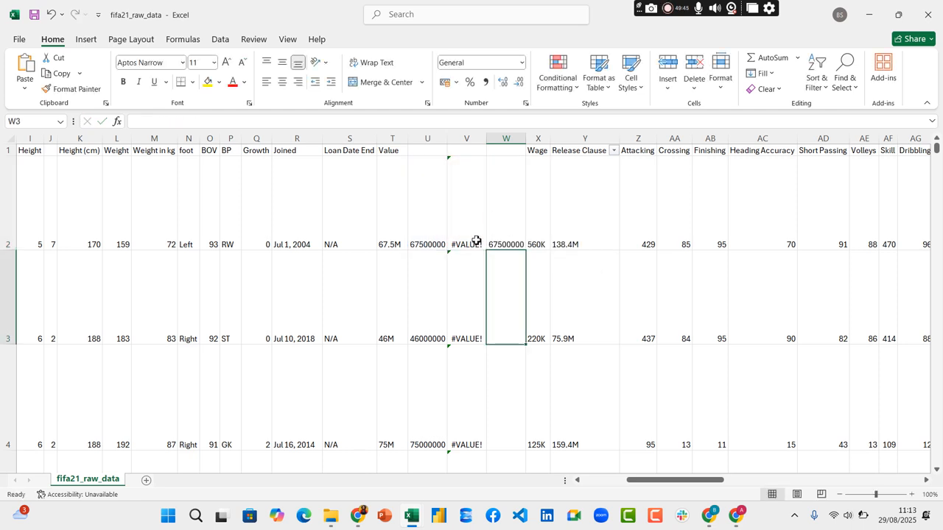
pyautogui.click(504, 222)
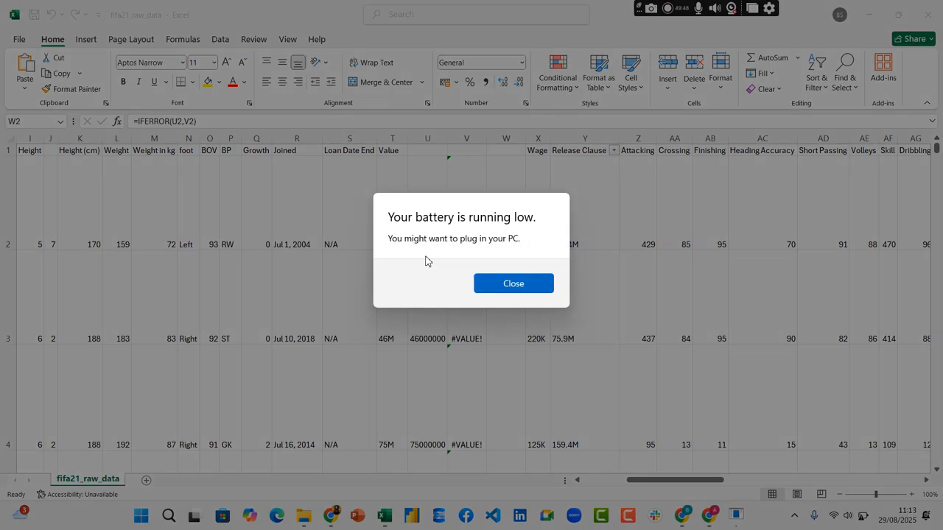
pyautogui.click(535, 286)
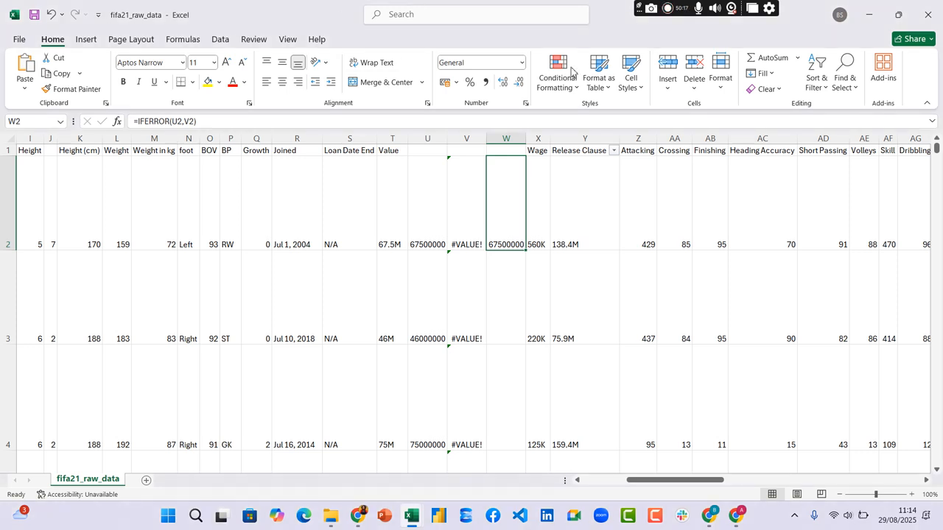
# - Check the U and V cells in rows 2 and 3 and fill the W2 formula down the whole of column W
pyautogui.click(423, 226)
pyautogui.click(460, 226)
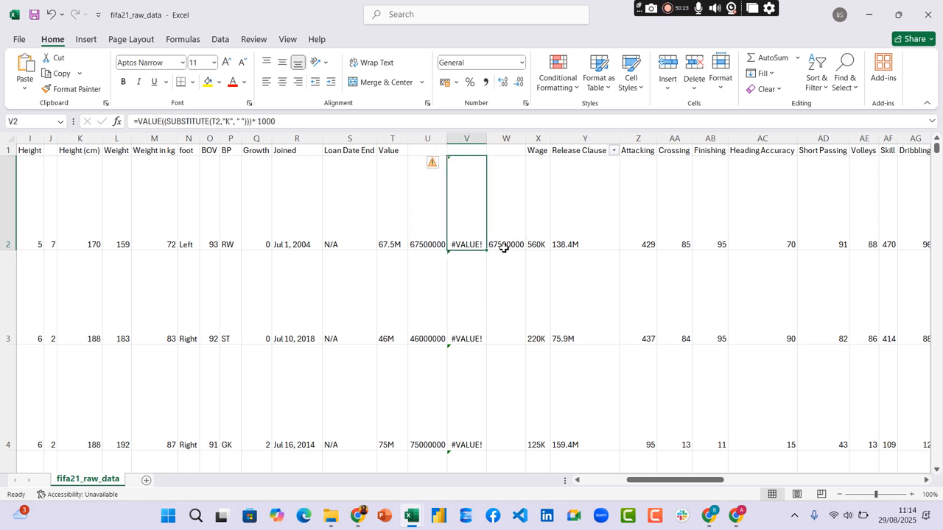
pyautogui.click(427, 314)
pyautogui.click(465, 313)
pyautogui.click(508, 318)
pyautogui.click(508, 238)
pyautogui.doubleClick(529, 252)
# - Go to the K entry in row 2032 and compare its U and V cells with the combined result in W2032
pyautogui.scroll(-1, 467, 293)
pyautogui.scroll(-1, 467, 292)
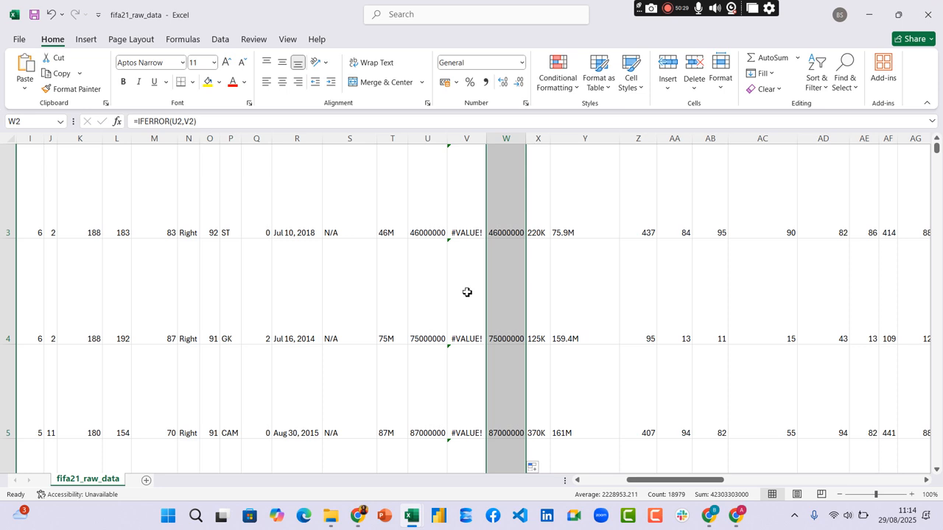
pyautogui.moveTo(939, 148); pyautogui.dragTo(937, 174)
pyautogui.moveTo(937, 189); pyautogui.dragTo(937, 181)
pyautogui.scroll(-1, 589, 274)
pyautogui.scroll(-2, 589, 275)
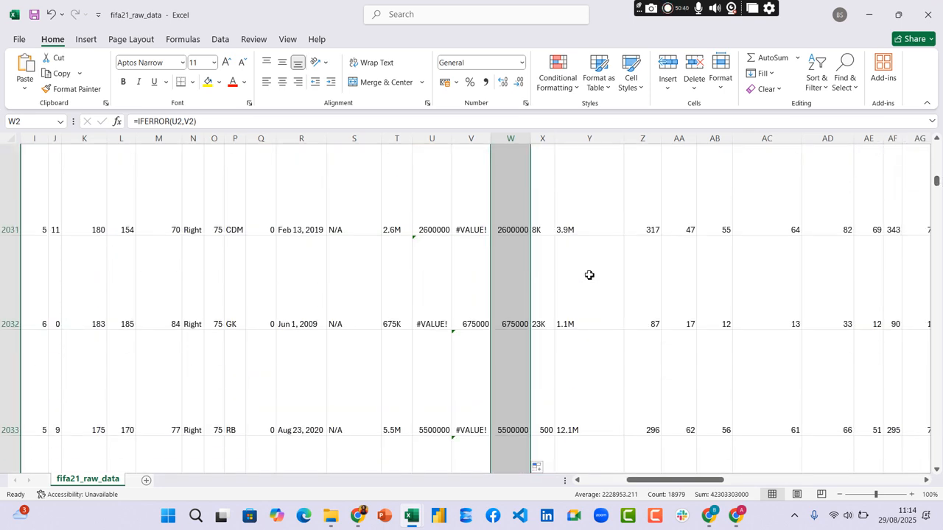
pyautogui.click(434, 311)
pyautogui.click(482, 313)
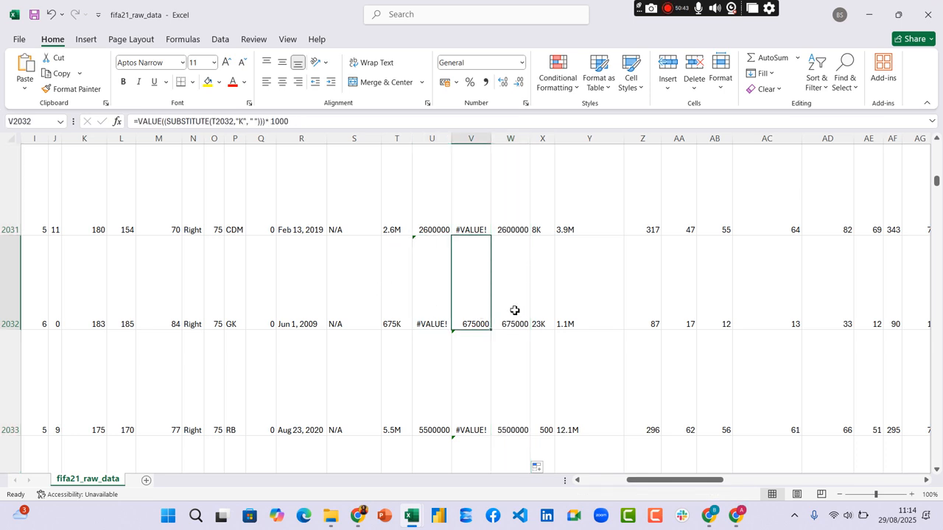
pyautogui.click(514, 311)
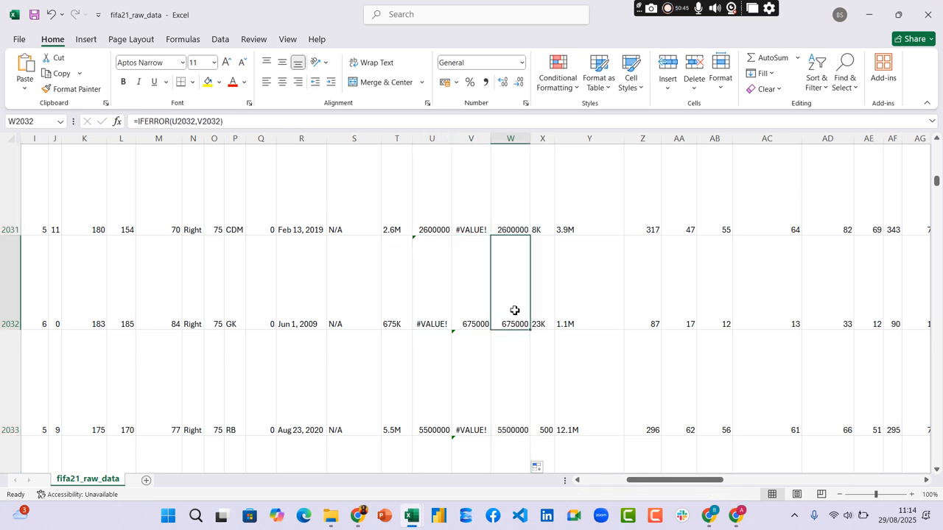
# - Compare the U, V and W cells of the M entry in row 2031, and review columns U, V and W as a whole
pyautogui.click(430, 209)
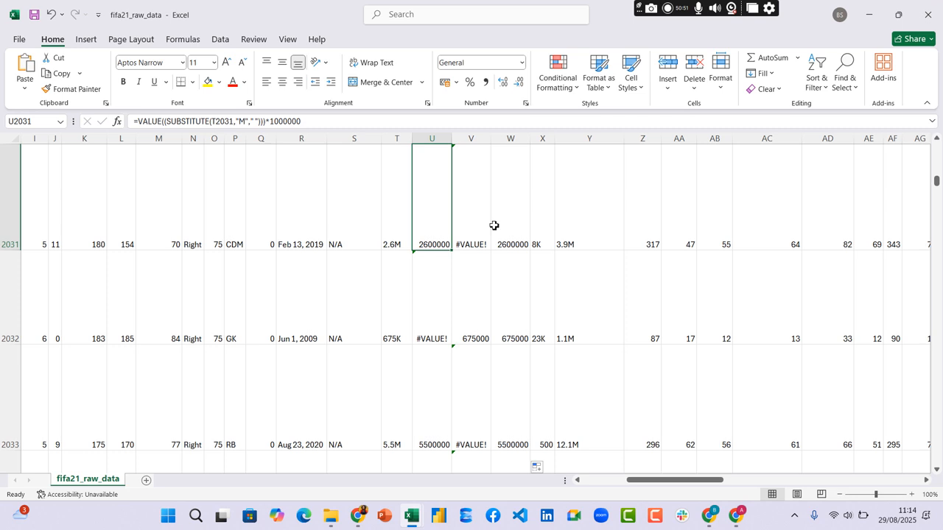
pyautogui.click(470, 227)
pyautogui.click(511, 226)
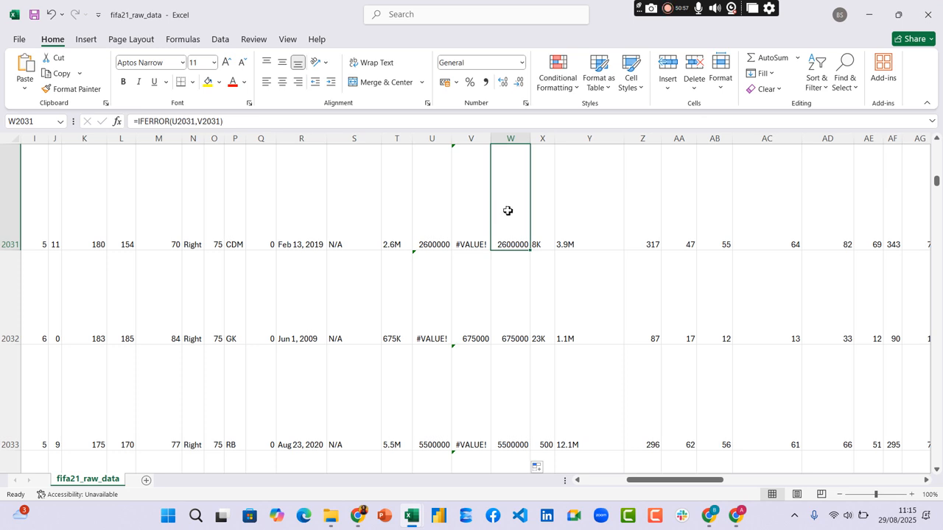
pyautogui.click(431, 138)
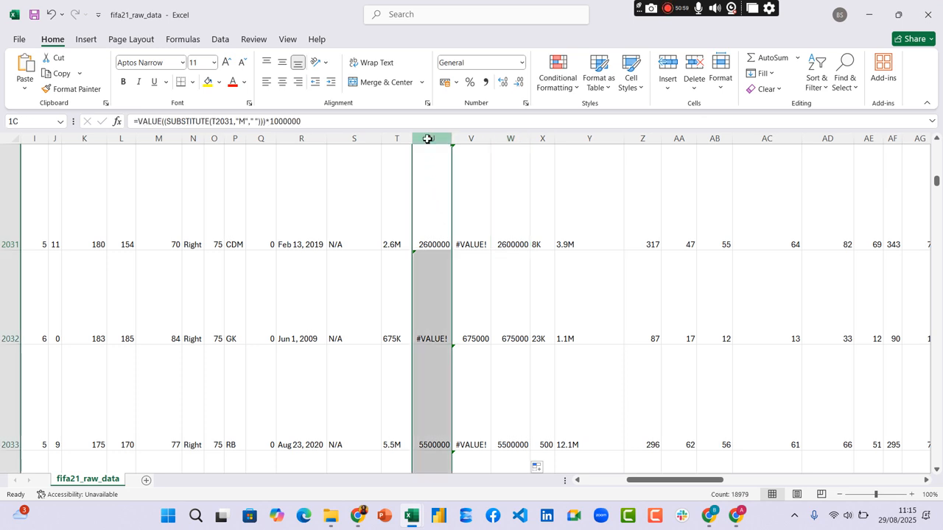
pyautogui.click(475, 138)
pyautogui.click(504, 138)
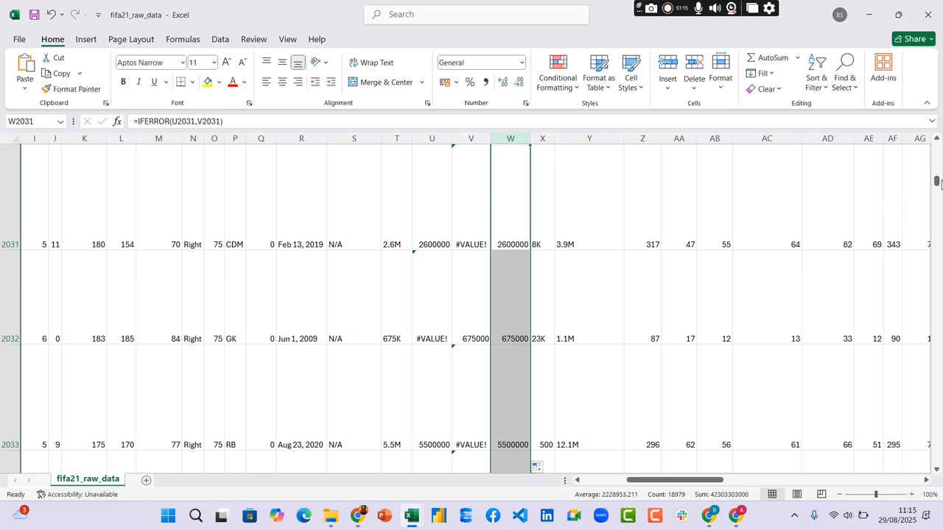
# - Return to the first rows, remove the filter from the Release Clause column and apply a filter to the Wage column
pyautogui.moveTo(937, 183); pyautogui.dragTo(937, 140)
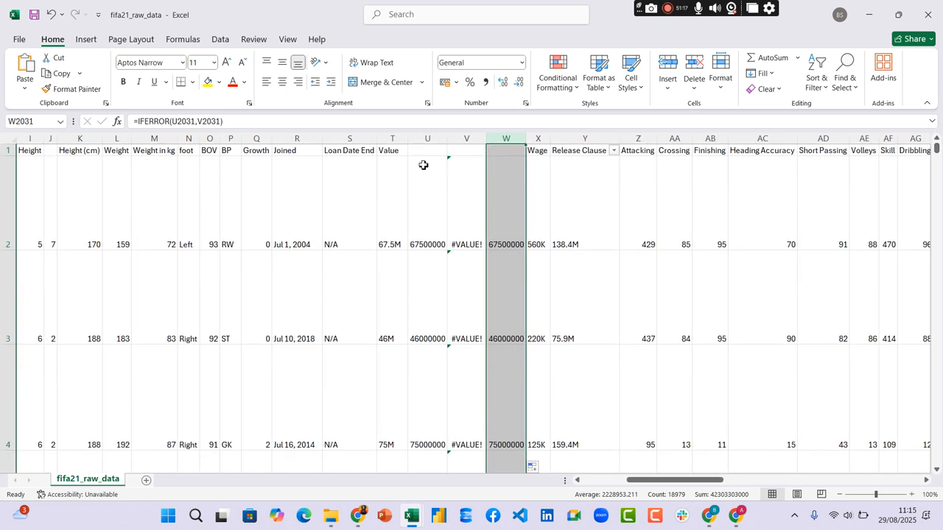
pyautogui.click(543, 138)
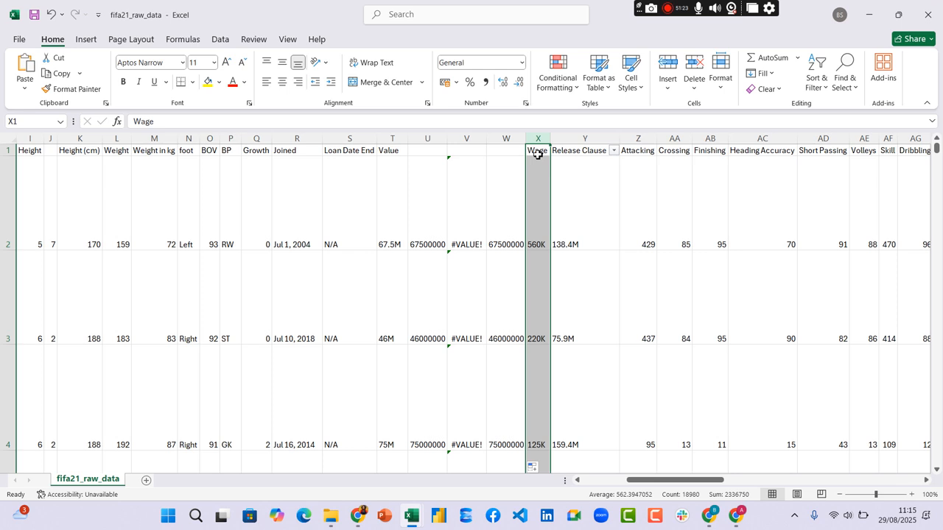
pyautogui.click(815, 79)
pyautogui.click(834, 162)
pyautogui.click(822, 83)
pyautogui.click(836, 162)
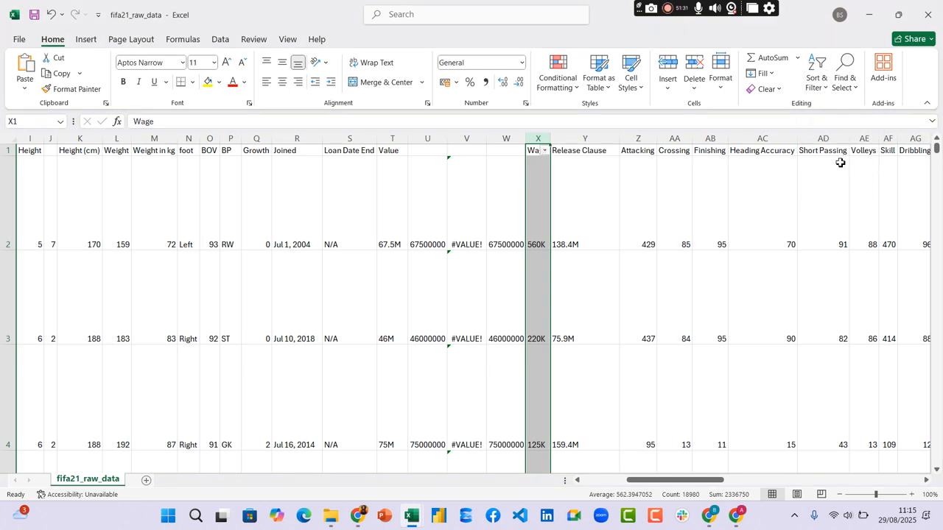
# - Examine the distinct Wage values in the column's filter list, keeping all of them selected
pyautogui.click(545, 151)
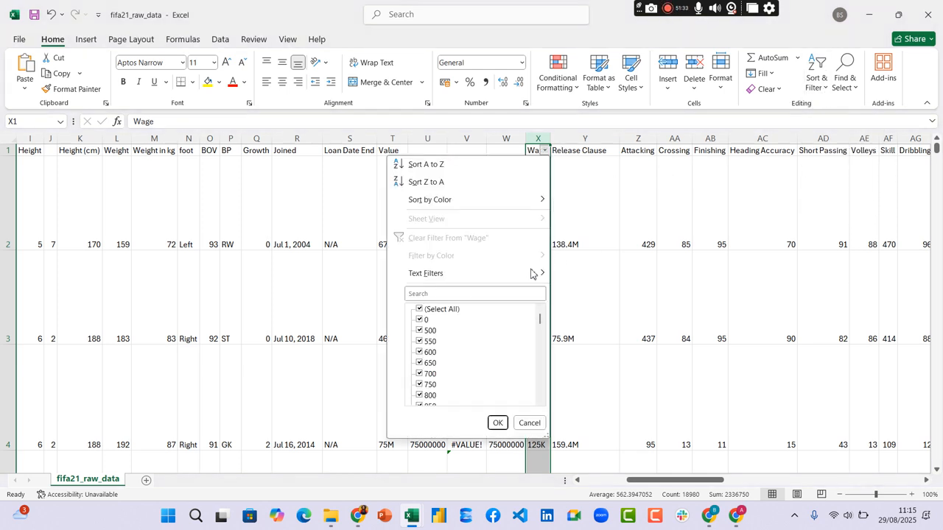
pyautogui.scroll(-10, 467, 354)
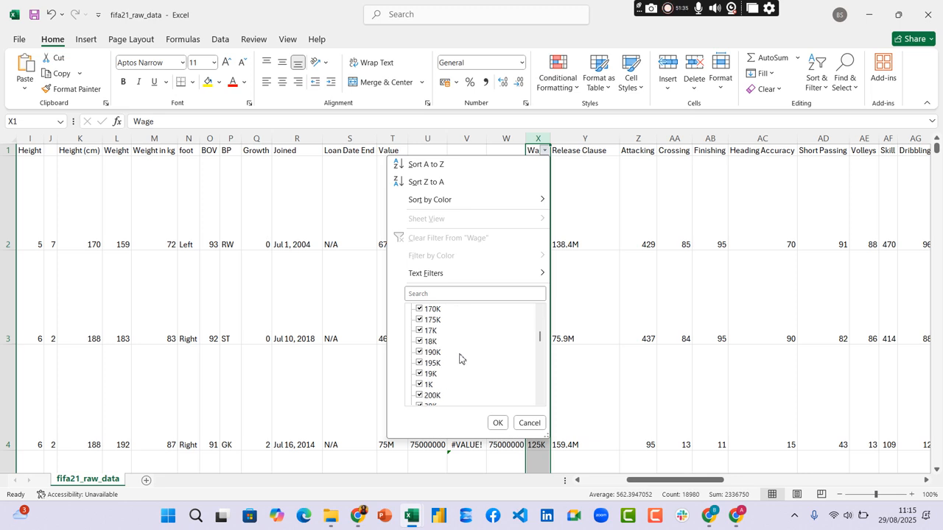
pyautogui.scroll(-15, 460, 359)
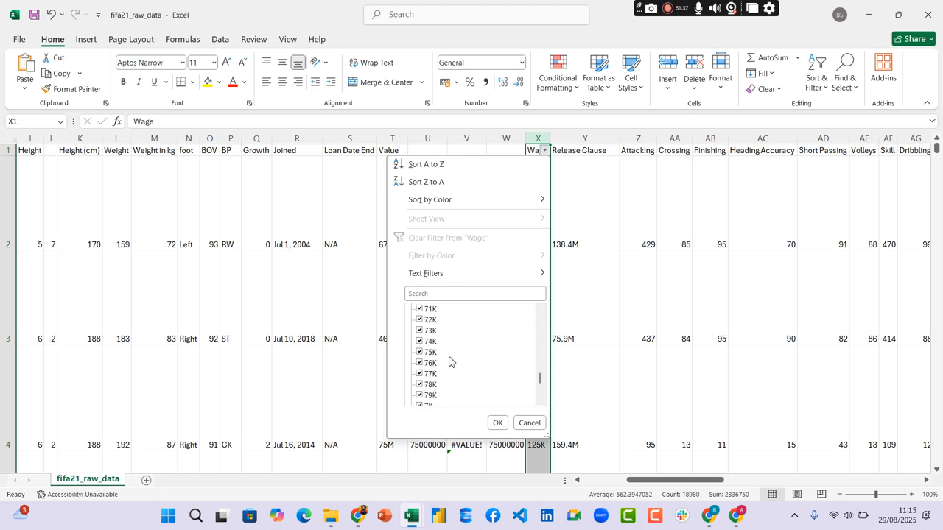
pyautogui.click(498, 423)
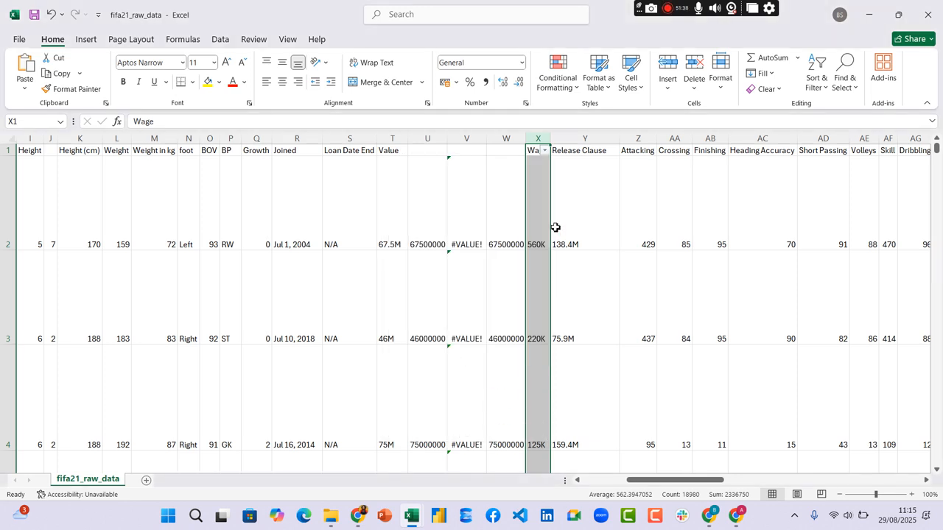
# - Insert an empty column between the Wage and Release Clause columns
pyautogui.rightClick(598, 144)
pyautogui.click(627, 263)
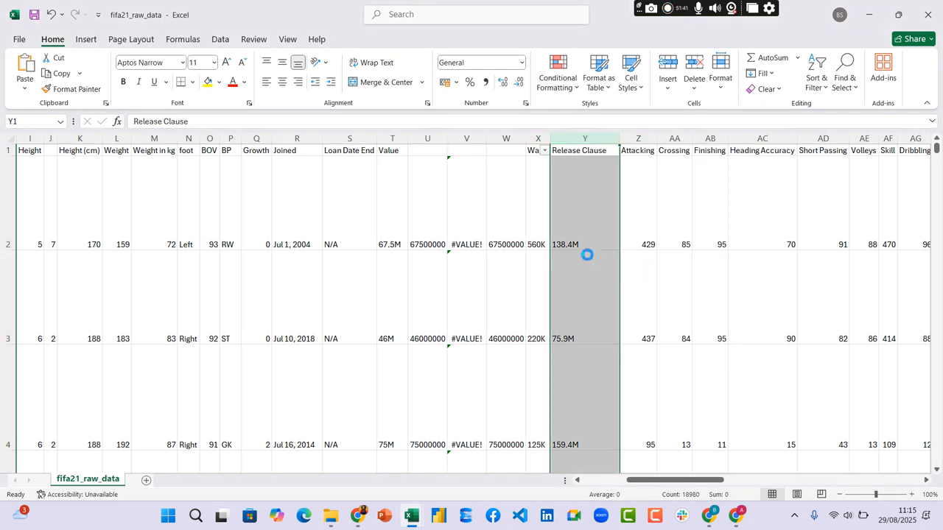
# - Widen the empty column Y beside the Wage column
pyautogui.click(565, 238)
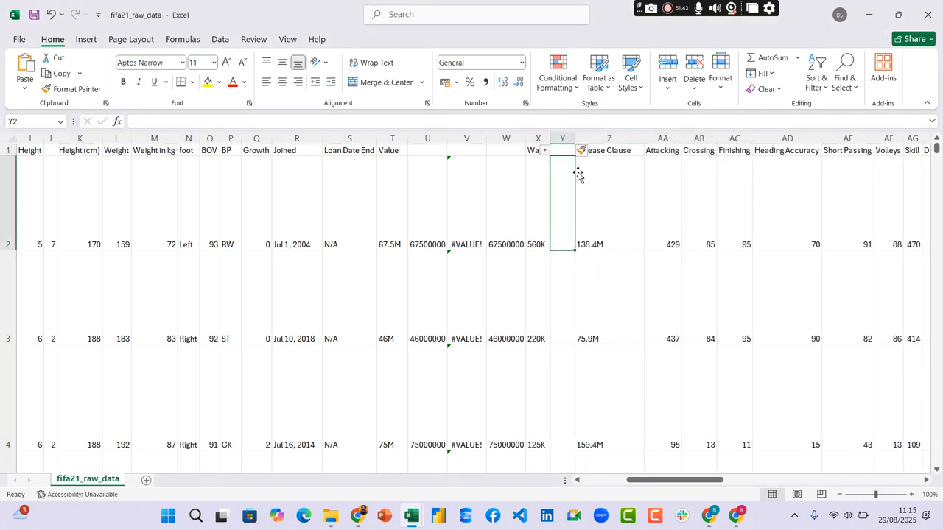
pyautogui.moveTo(575, 135); pyautogui.dragTo(622, 136)
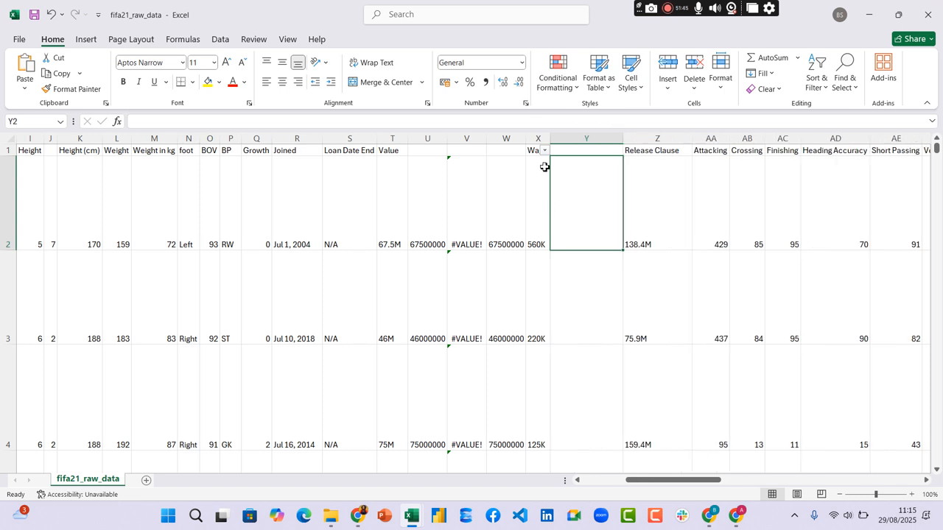
# - Remove the filter from the Wage column and replace every K in that column with nothing
pyautogui.click(817, 80)
pyautogui.click(846, 161)
pyautogui.click(539, 138)
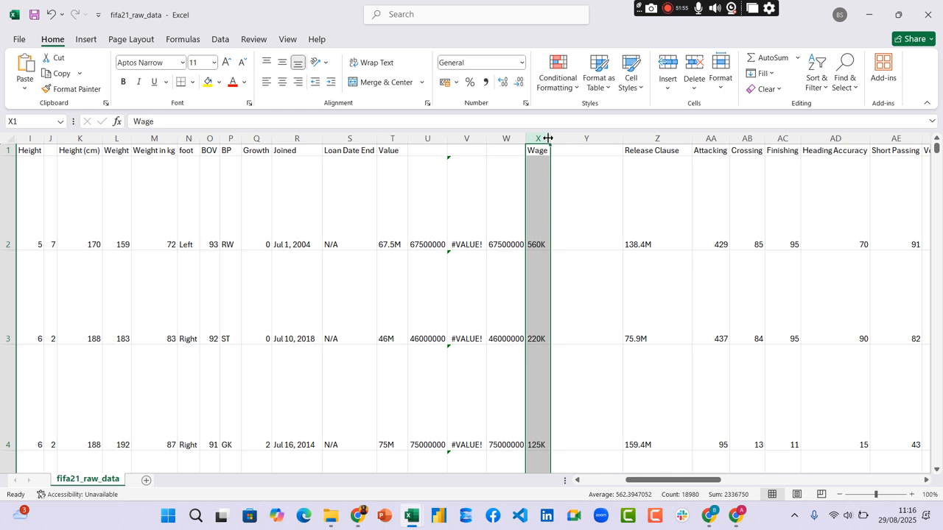
pyautogui.hotkey('ctrl', 'h')
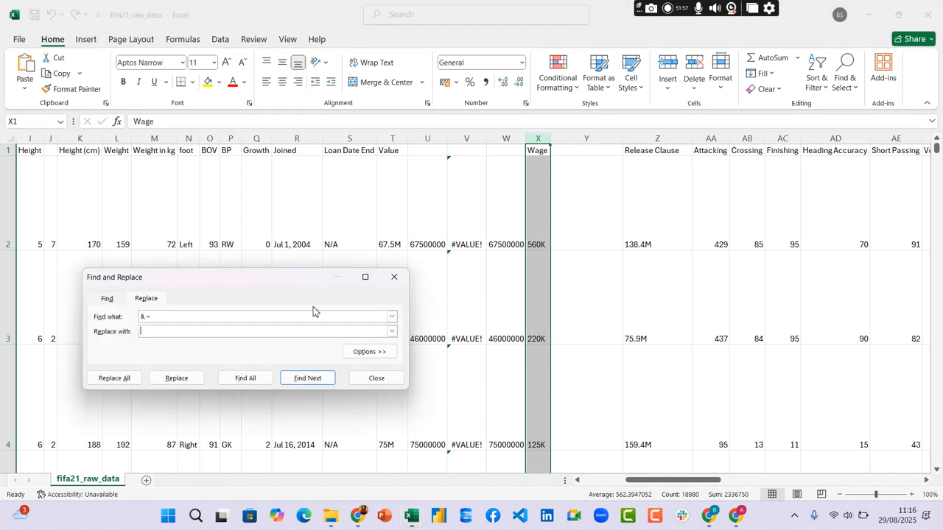
pyautogui.doubleClick(234, 316)
pyautogui.press('BackSpace')
pyautogui.click(113, 379)
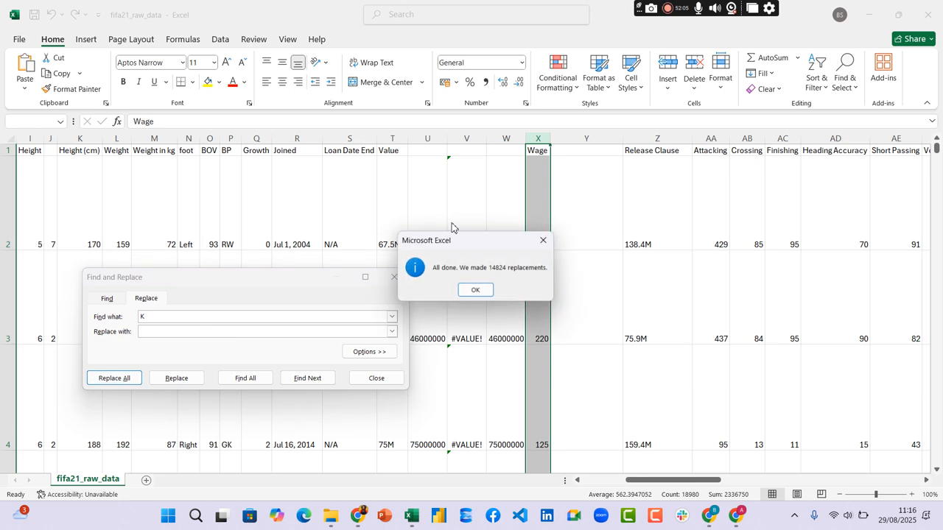
pyautogui.click(475, 289)
# - Enter =X2*1000 in Y2, fill it down column Y and check the calculated wages in the first rows
pyautogui.click(571, 226)
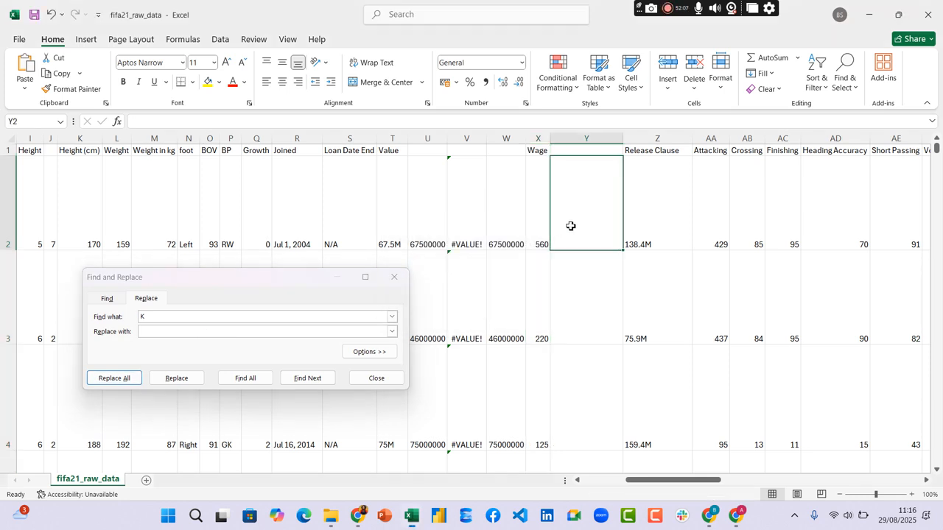
pyautogui.write('=')
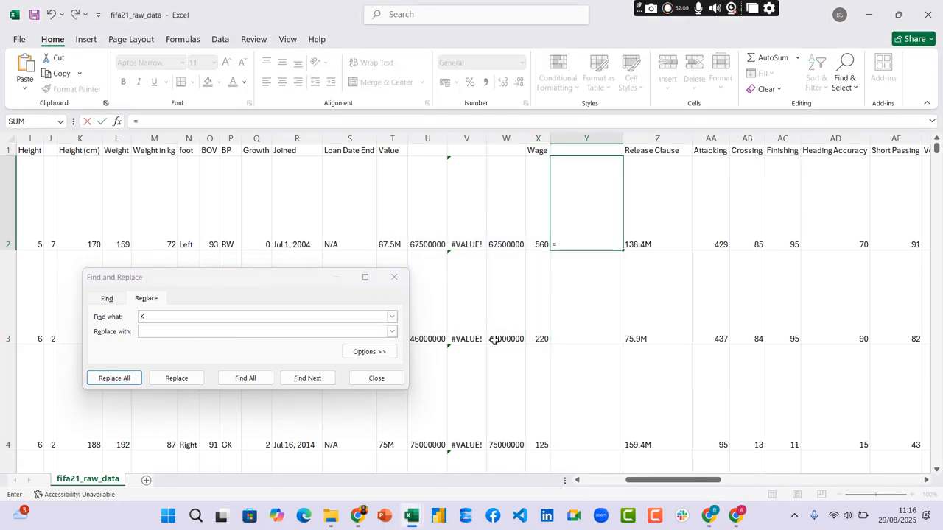
pyautogui.click(391, 379)
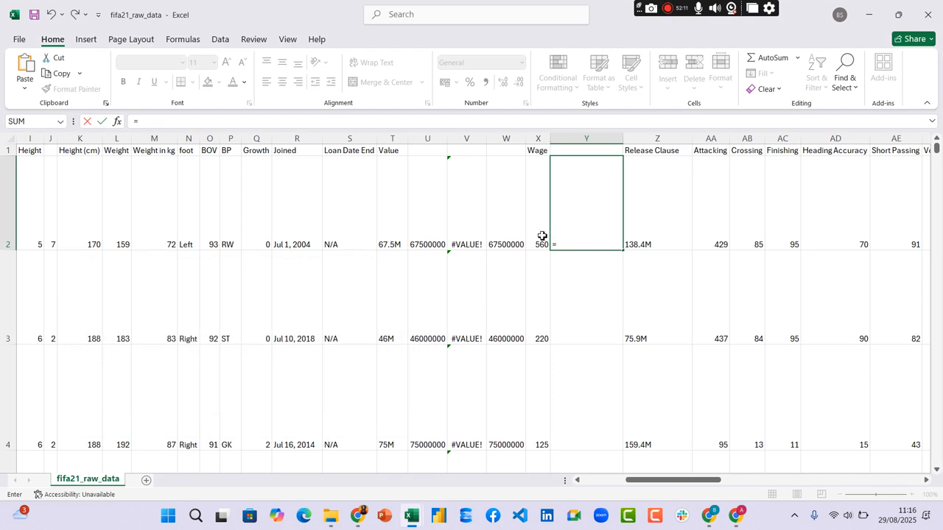
pyautogui.click(542, 237)
pyautogui.write('*10000')
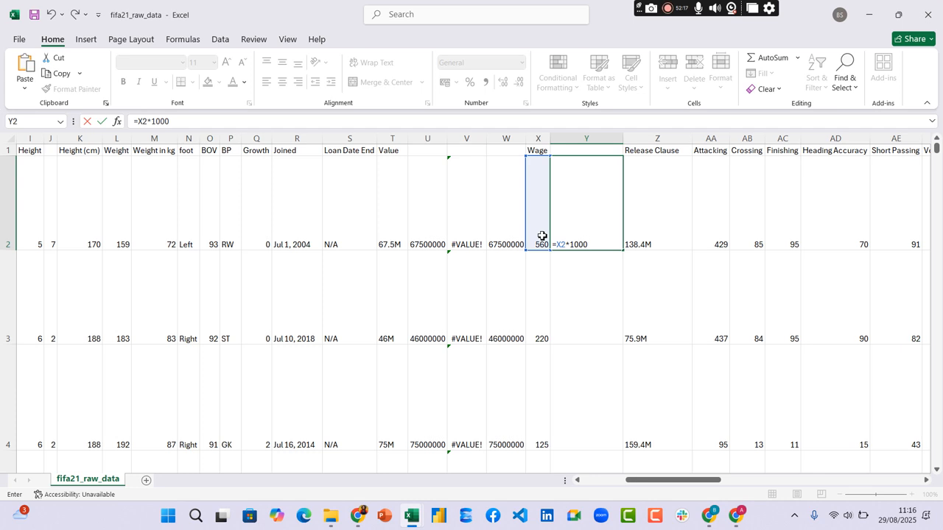
pyautogui.press('Return')
pyautogui.click(567, 221)
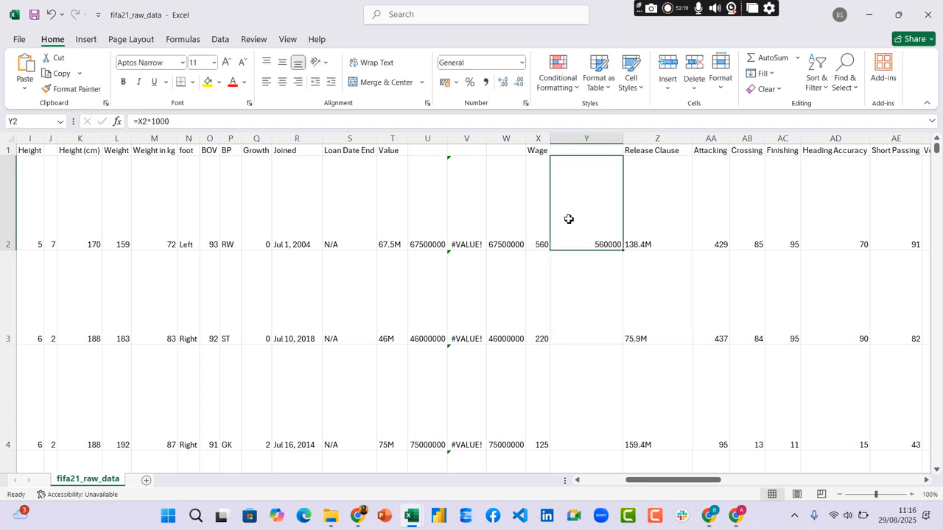
pyautogui.doubleClick(621, 253)
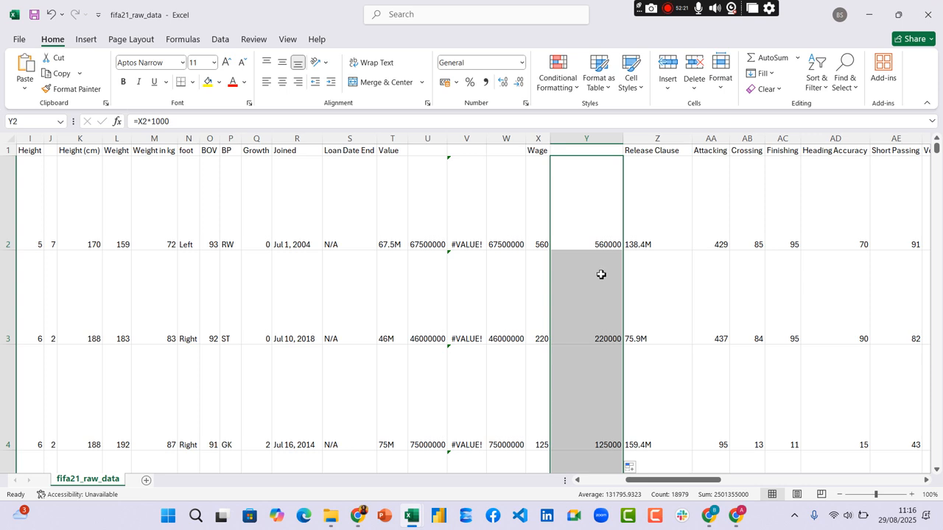
pyautogui.scroll(-6, 599, 275)
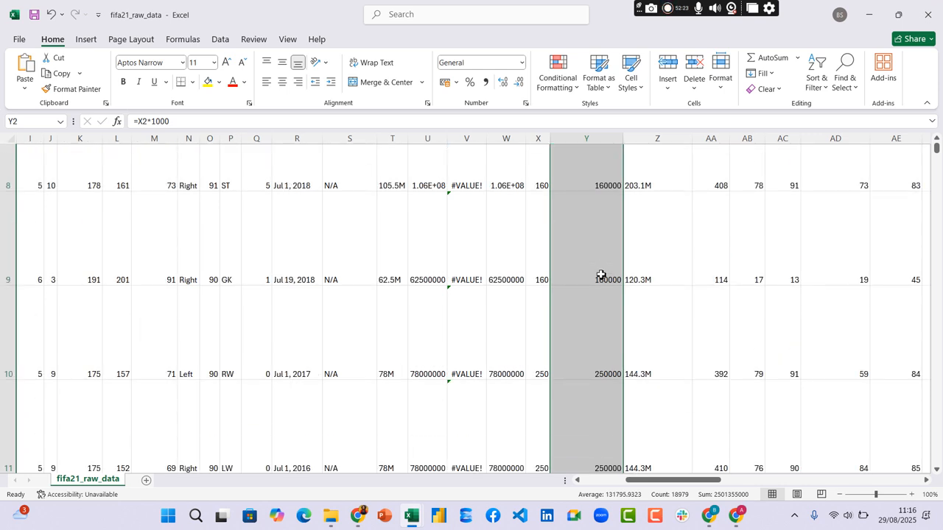
pyautogui.scroll(-3, 601, 275)
pyautogui.scroll(2, 601, 275)
pyautogui.scroll(9, 601, 275)
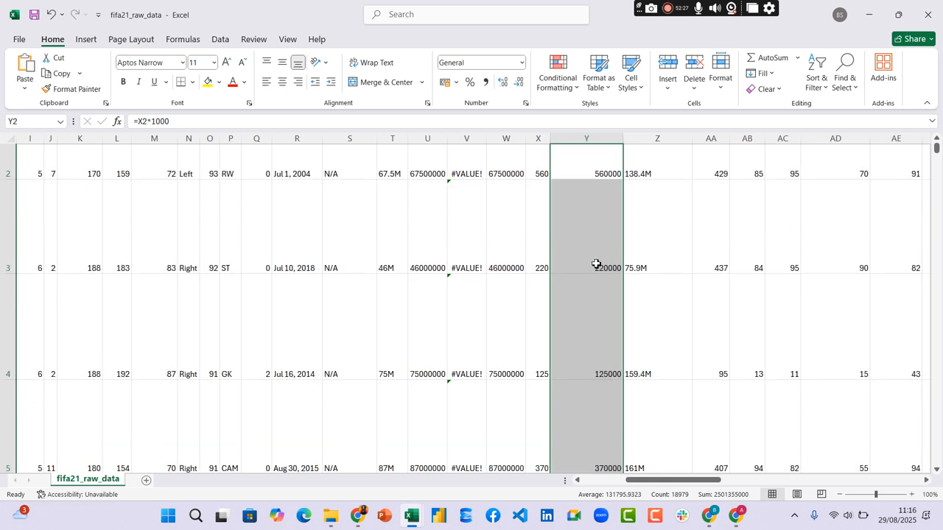
# - Highlight the converted columns W and Y with a yellow fill
pyautogui.click(516, 138)
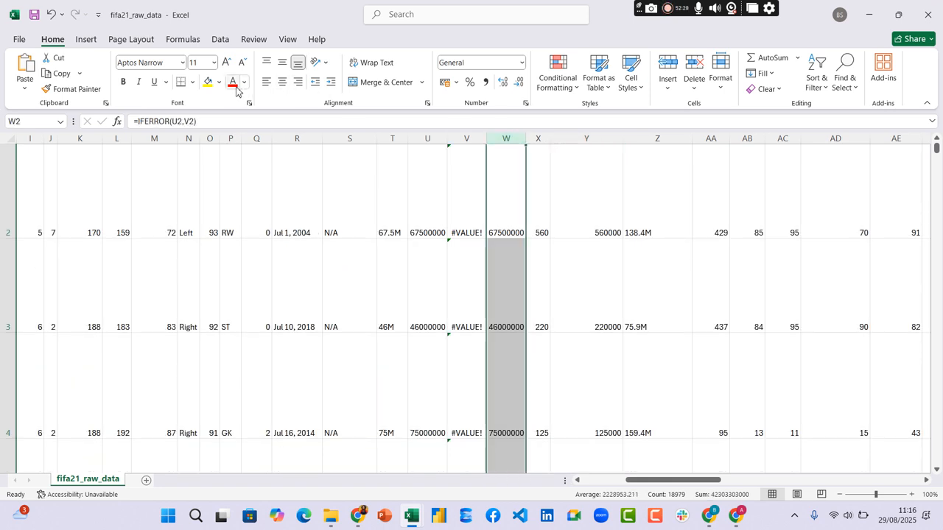
pyautogui.click(208, 82)
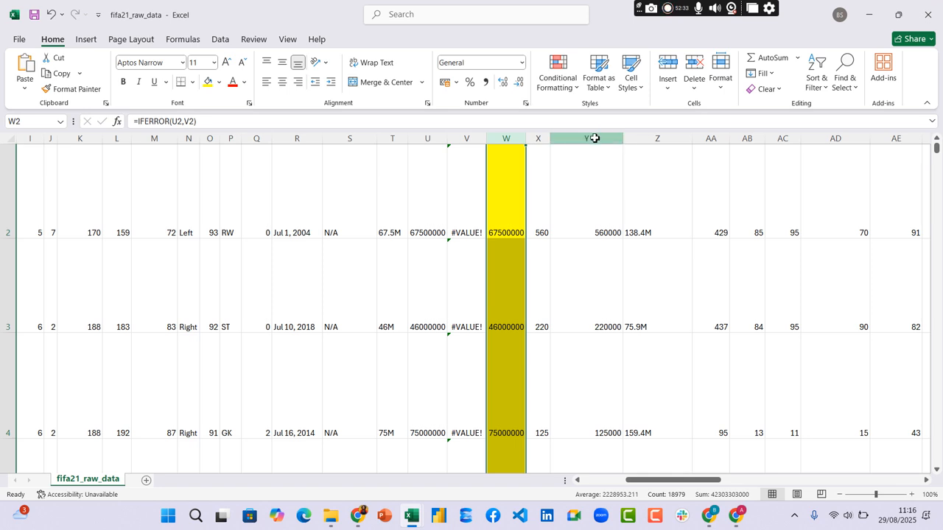
pyautogui.click(595, 139)
pyautogui.click(207, 82)
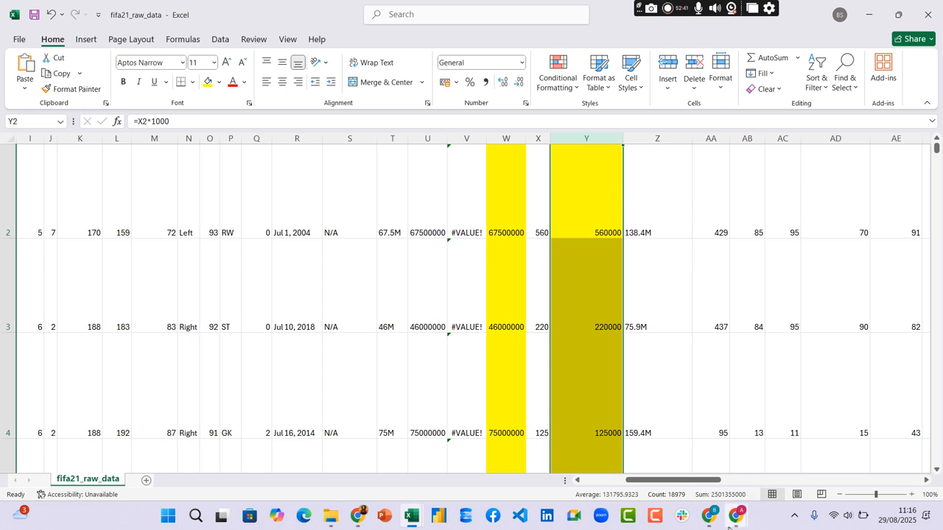
# - Switch to the Google Meet call to check the raised hand, and return to the fifa21_raw_data workbook in Excel
pyautogui.moveTo(729, 528)
pyautogui.click(690, 467)
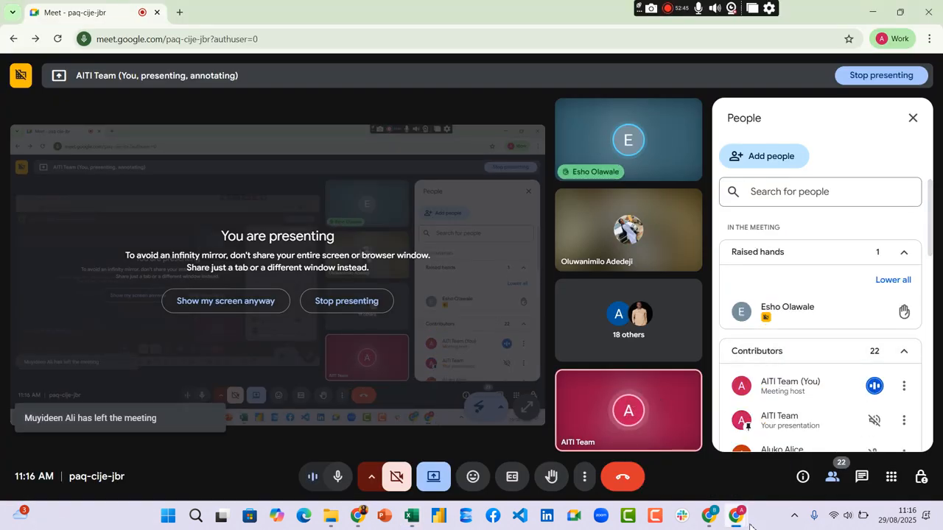
pyautogui.moveTo(706, 526)
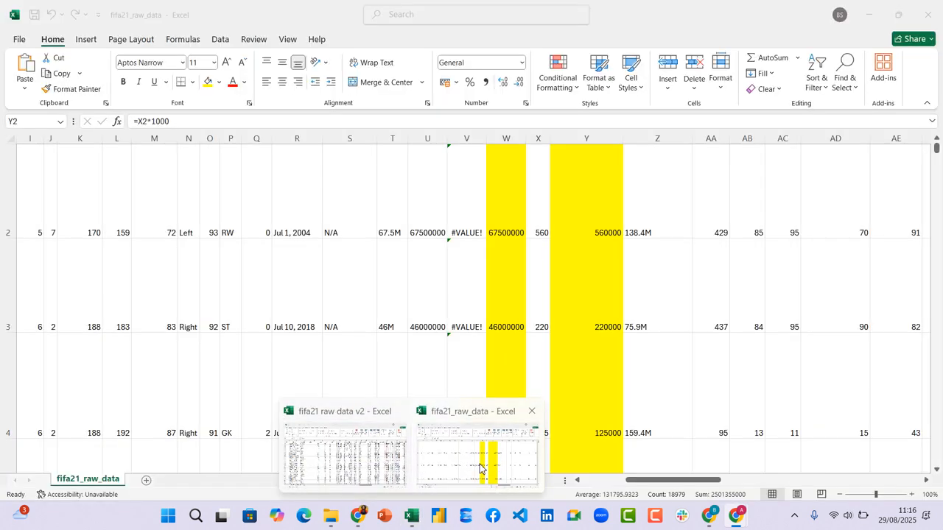
pyautogui.click(480, 452)
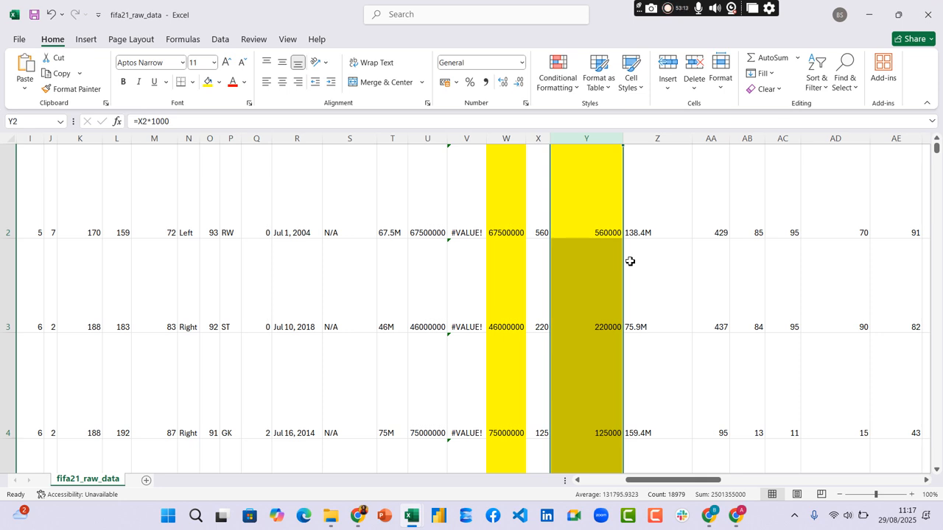
# - Undo the yellow fills, the column Y formulas and the removal of K from the Wage column
pyautogui.hotkey('ctrl', 'z')
pyautogui.hotkey('ctrl', 'z')
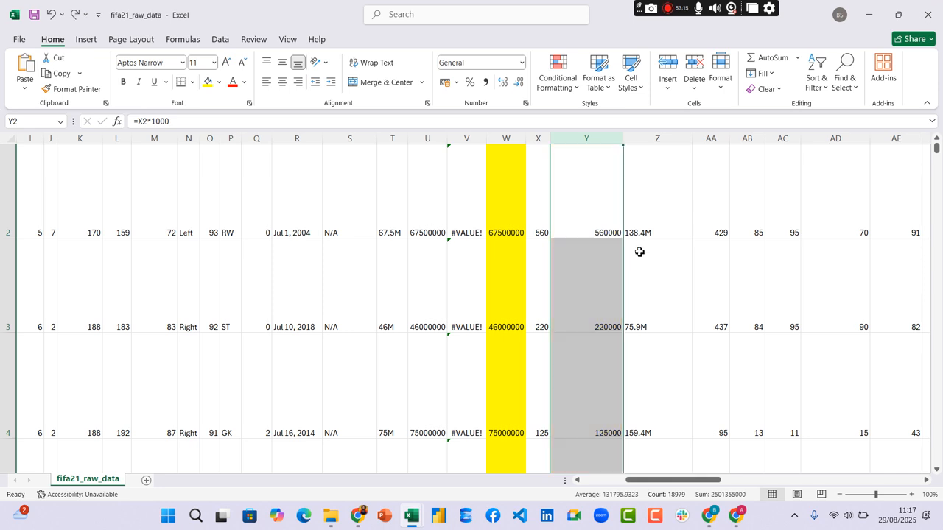
pyautogui.hotkey('ctrl', 'z')
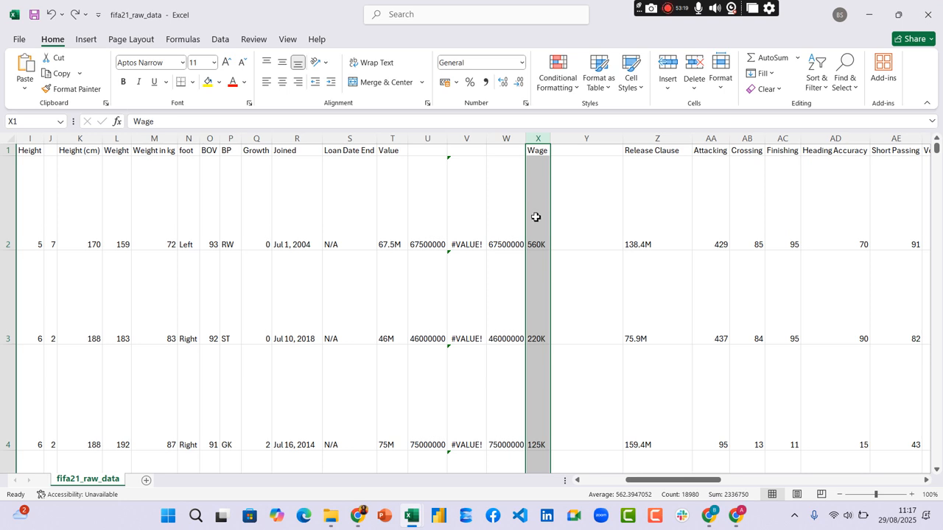
# - Try stripping the K from the first wage with =SUBSTITUTE(X2,"K"," ") in Y2, and remove the formula again
pyautogui.click(580, 228)
pyautogui.write('=SU')
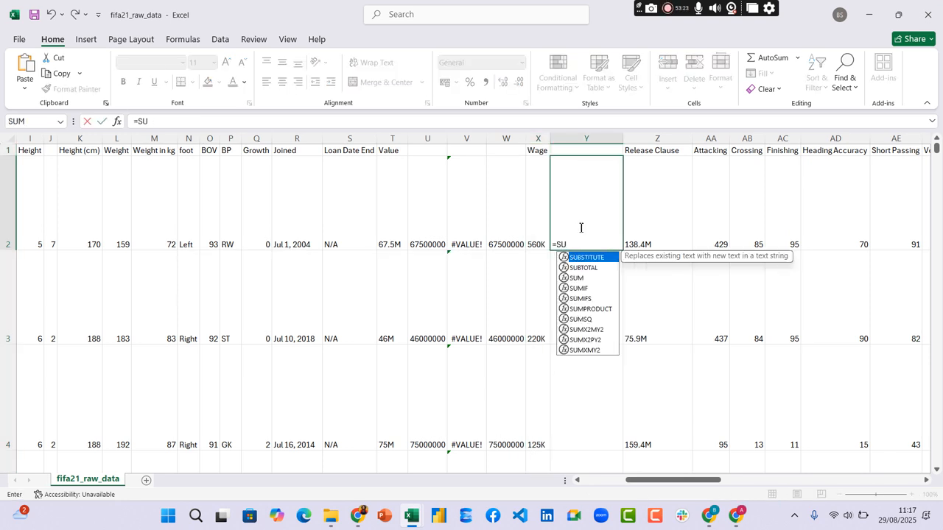
pyautogui.press('Tab')
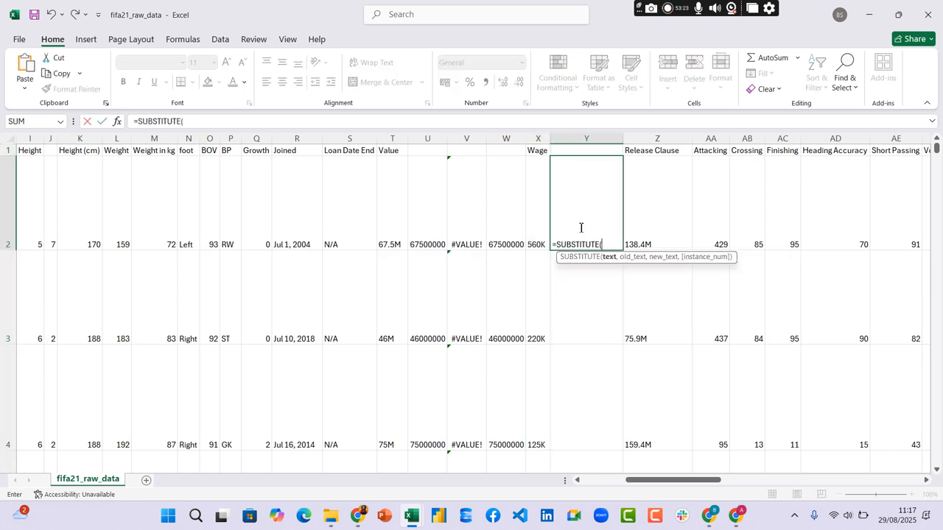
pyautogui.click(532, 231)
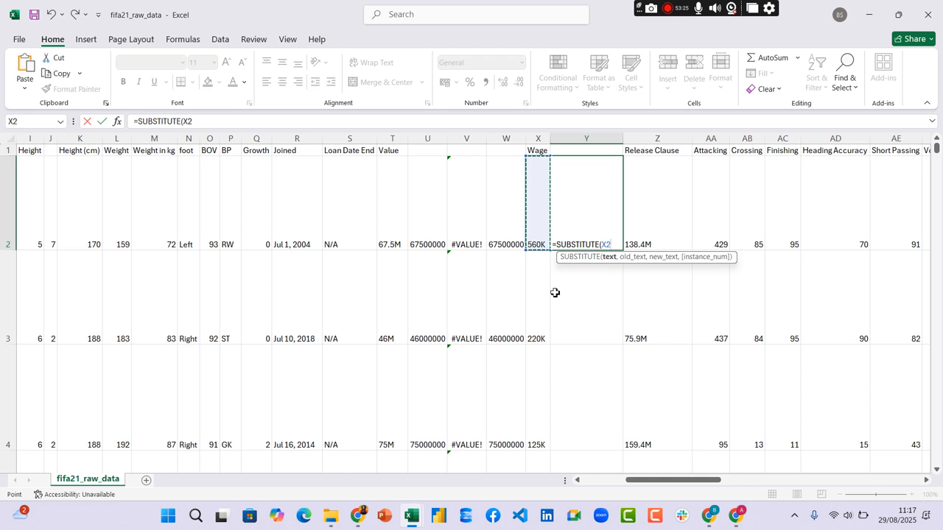
pyautogui.write(',')
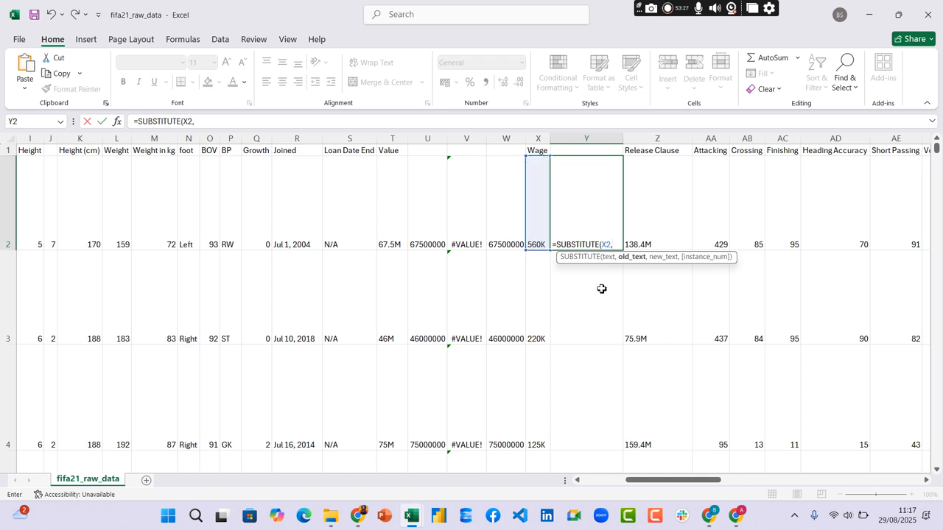
pyautogui.write('"K"')
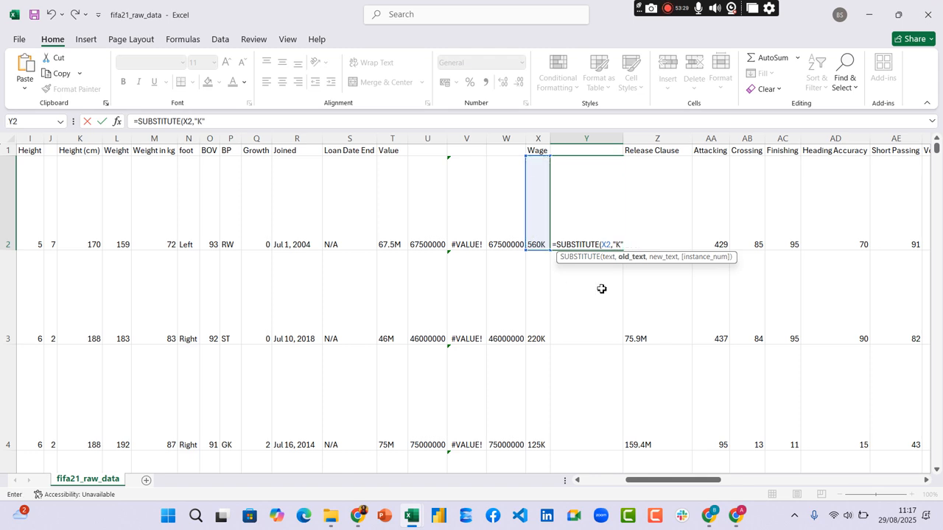
pyautogui.write(',')
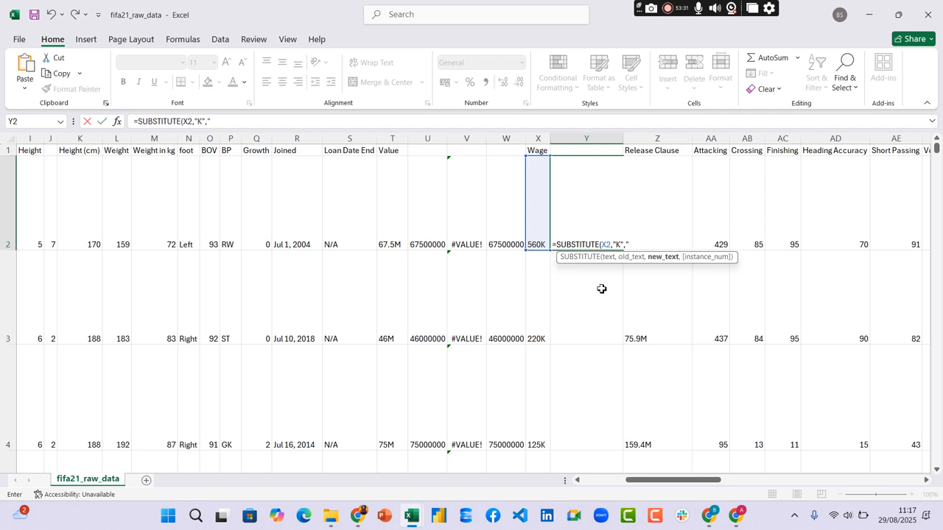
pyautogui.write('" ")')
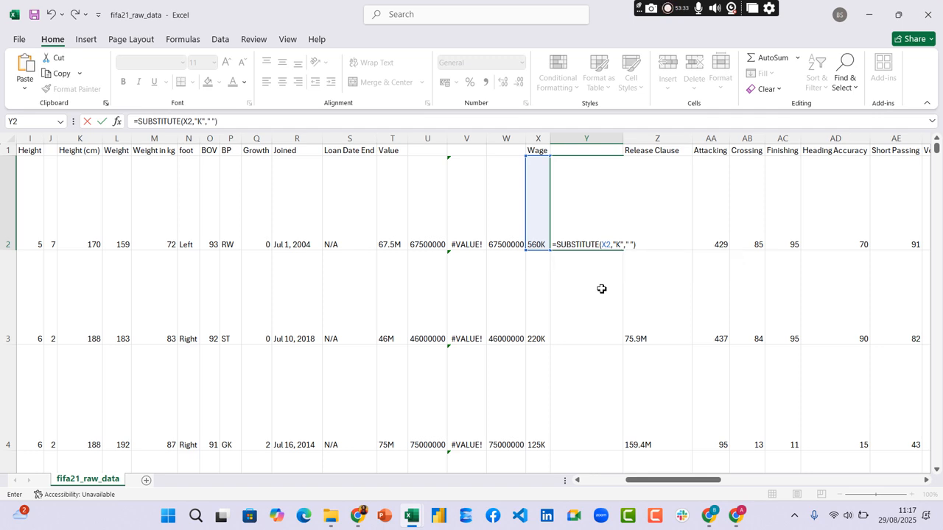
pyautogui.press('Return')
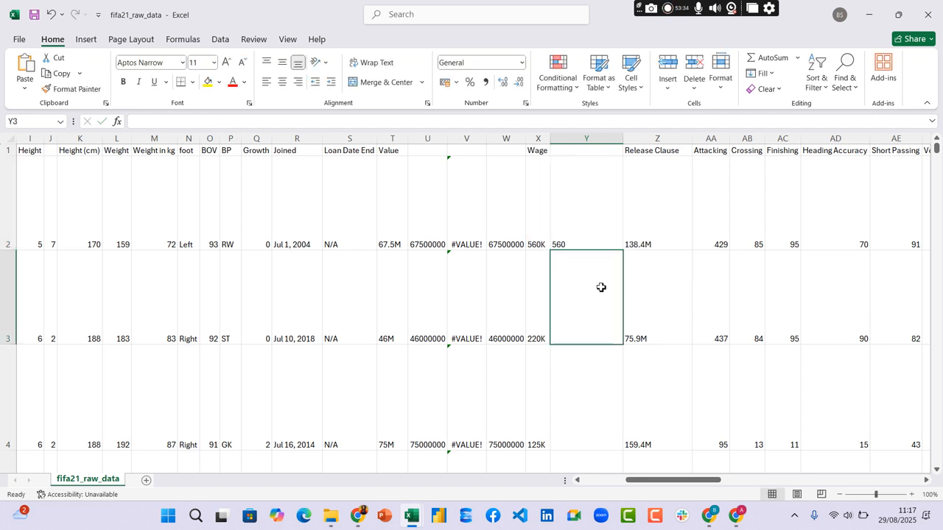
pyautogui.click(589, 224)
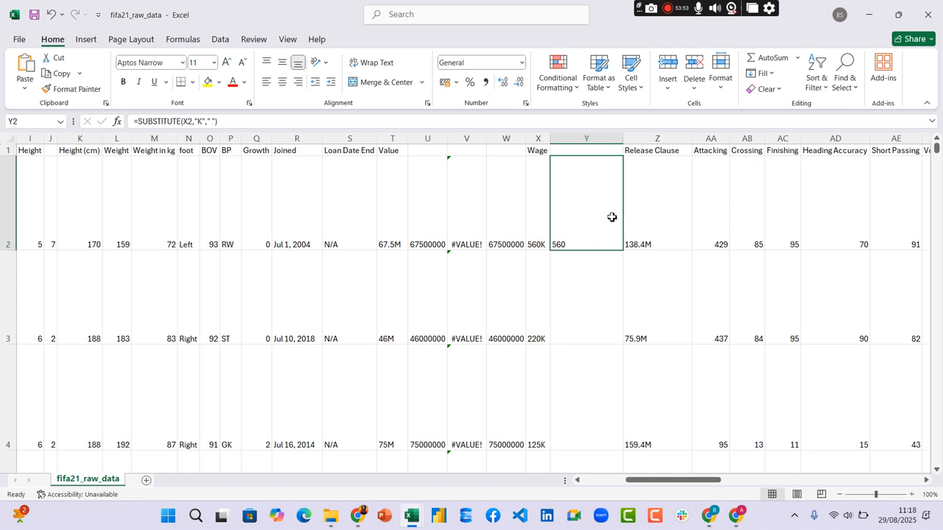
pyautogui.press('Delete')
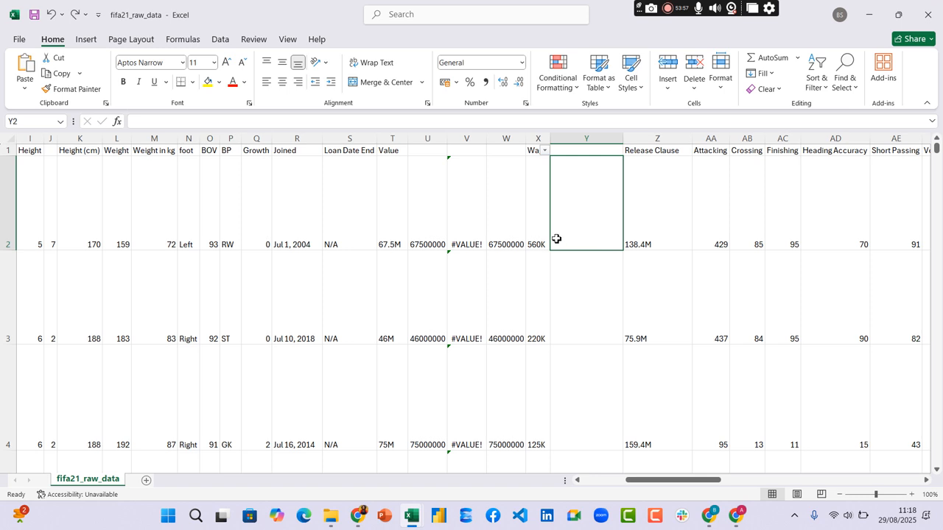
# - Replace every K in the Wage column with nothing and close the Find and Replace dialog
pyautogui.click(538, 139)
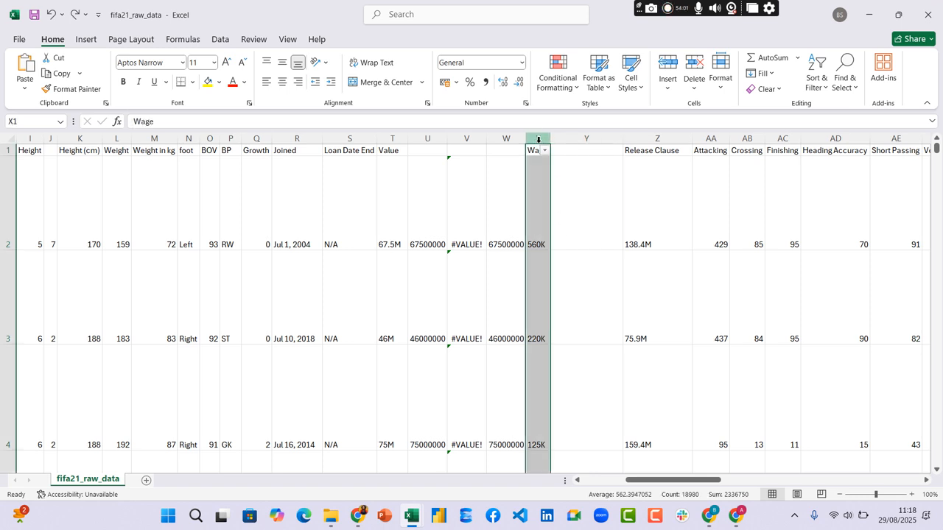
pyautogui.hotkey('ctrl', 'h')
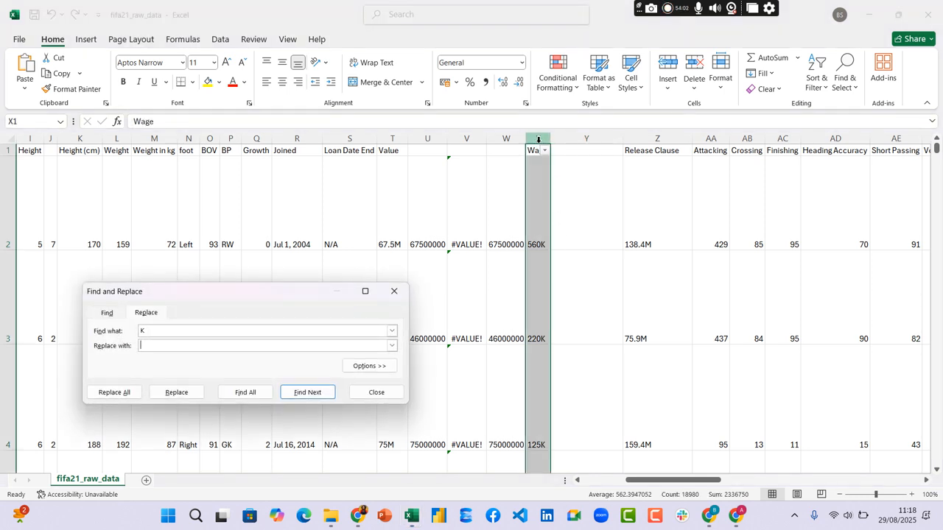
pyautogui.click(115, 392)
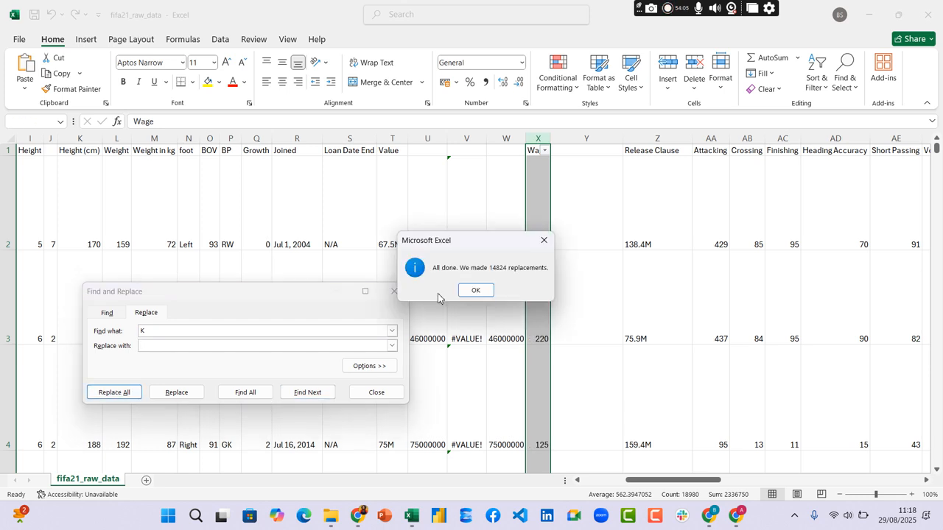
pyautogui.click(476, 291)
pyautogui.click(376, 392)
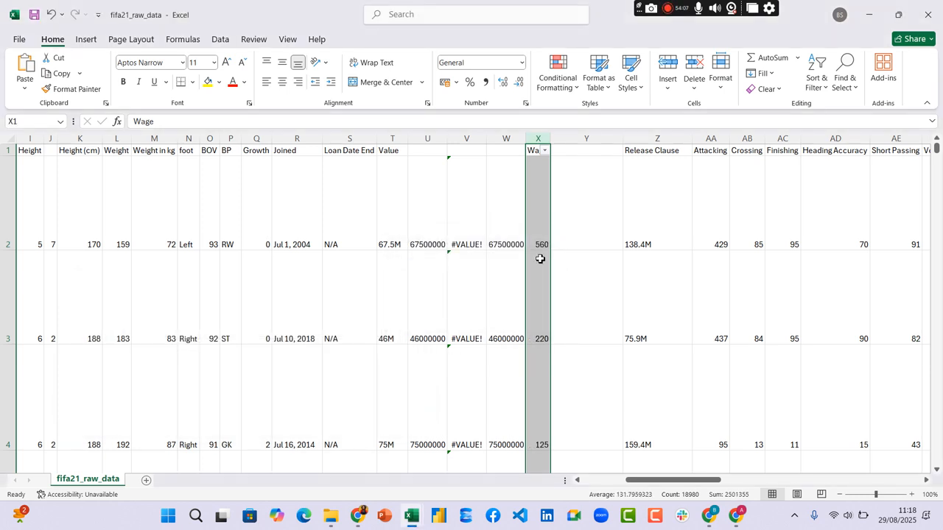
# - Multiply the wages by 1000 with =X2*1000 in Y2 and fill the formula down column Y
pyautogui.click(573, 226)
pyautogui.write('=')
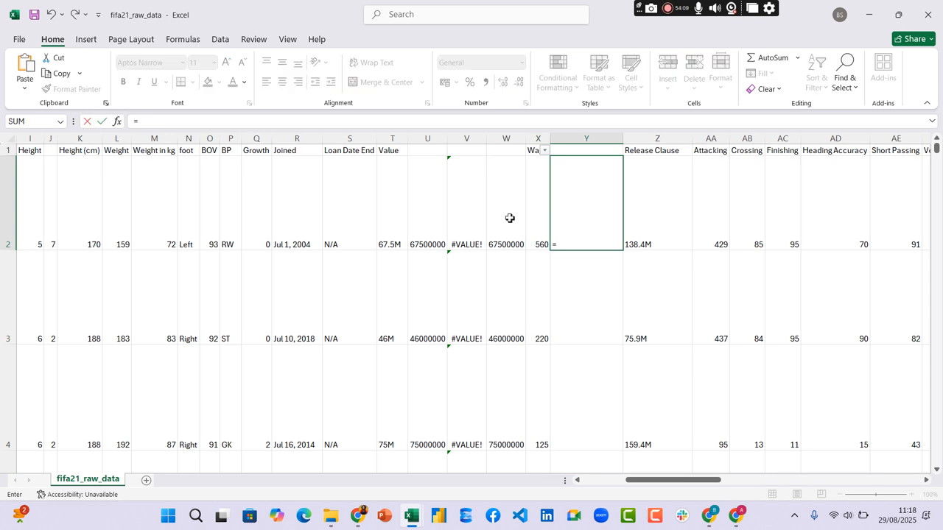
pyautogui.click(536, 219)
pyautogui.write('*1000')
pyautogui.press('Return')
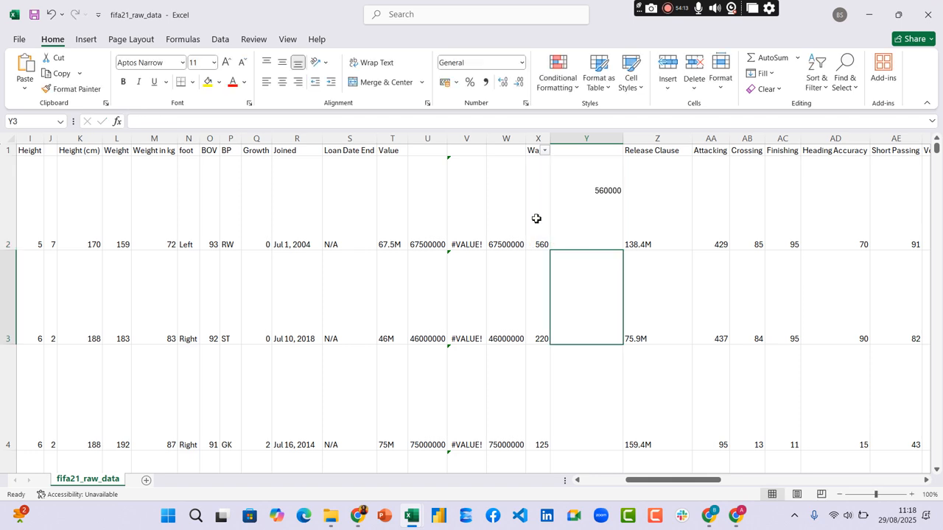
pyautogui.click(565, 222)
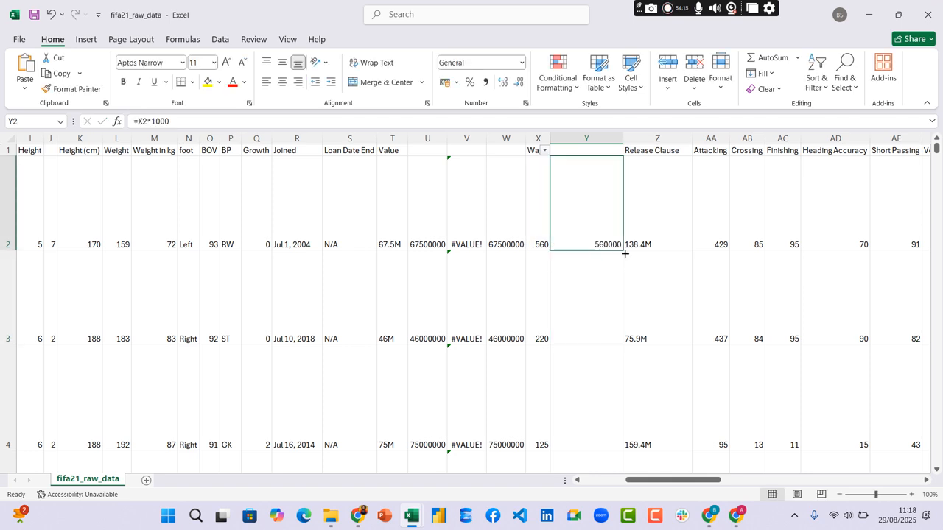
pyautogui.doubleClick(625, 251)
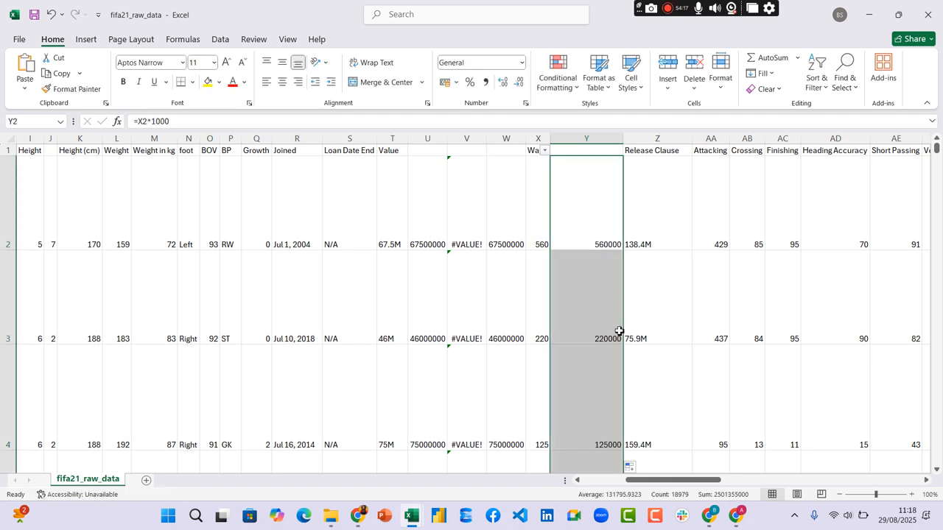
pyautogui.scroll(-1, 605, 248)
pyautogui.scroll(-3, 605, 248)
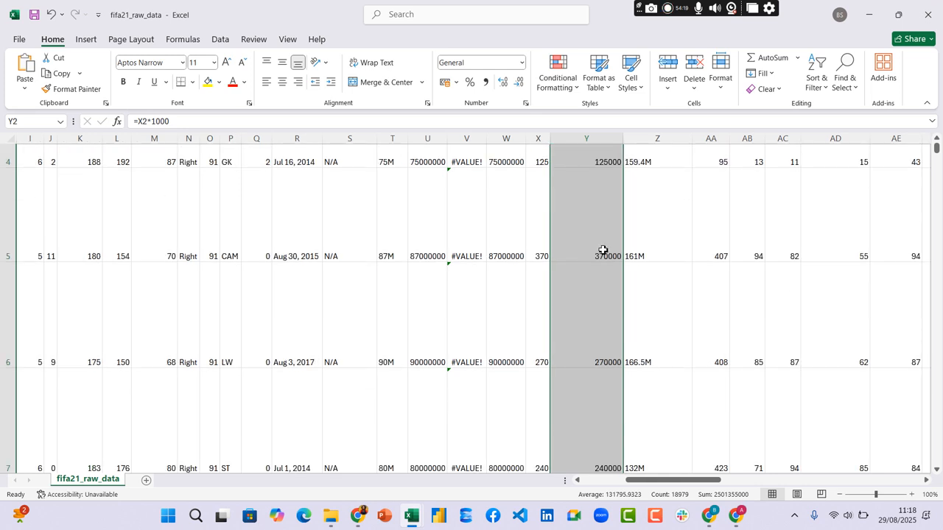
pyautogui.scroll(3, 594, 254)
pyautogui.scroll(1, 585, 256)
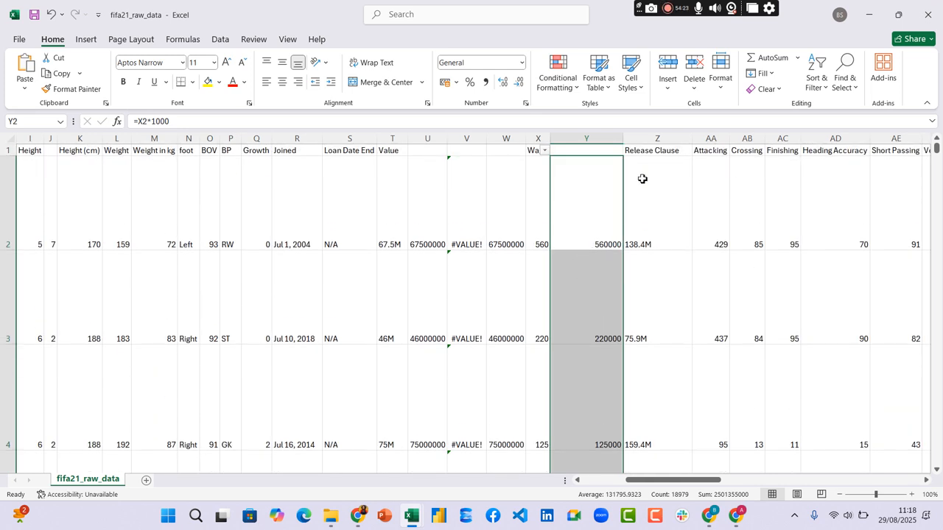
# - Remove the filter from the Wage column and apply a filter to the Release Clause column instead
pyautogui.click(661, 140)
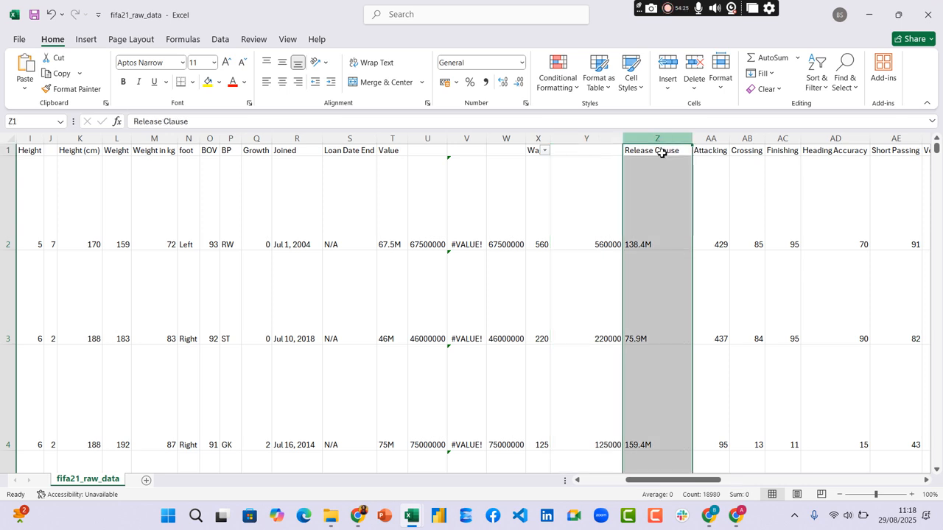
pyautogui.click(825, 81)
pyautogui.click(831, 163)
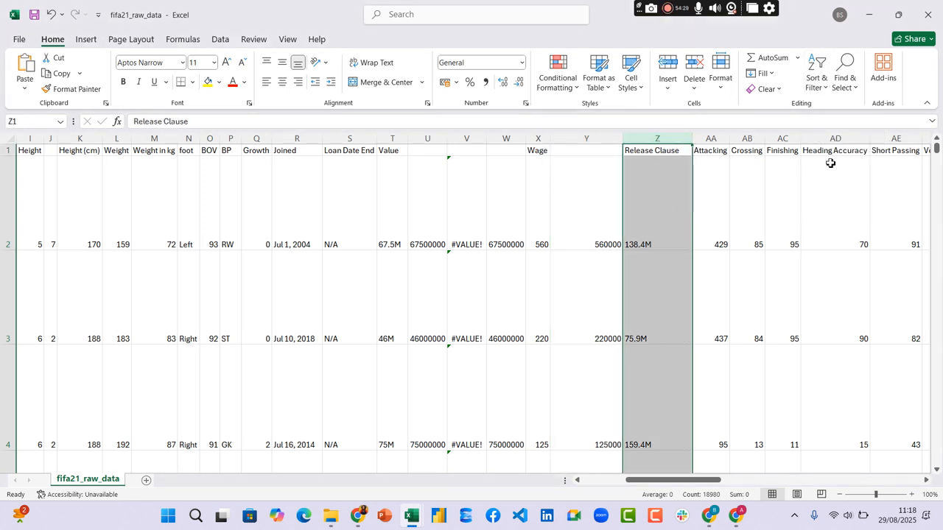
pyautogui.click(817, 80)
pyautogui.click(833, 163)
# - Examine the Release Clause filter list for the unit suffixes used, keeping all values selected
pyautogui.click(687, 152)
pyautogui.scroll(-8, 596, 372)
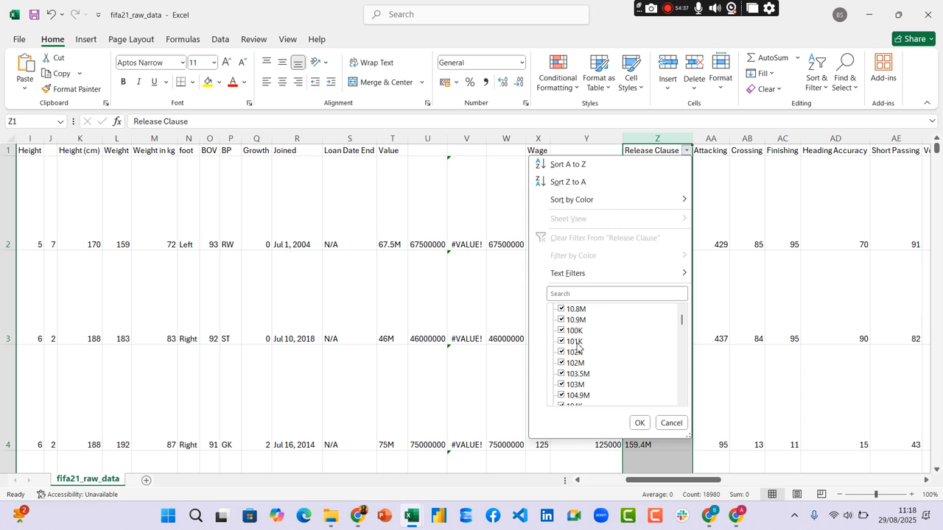
pyautogui.click(583, 323)
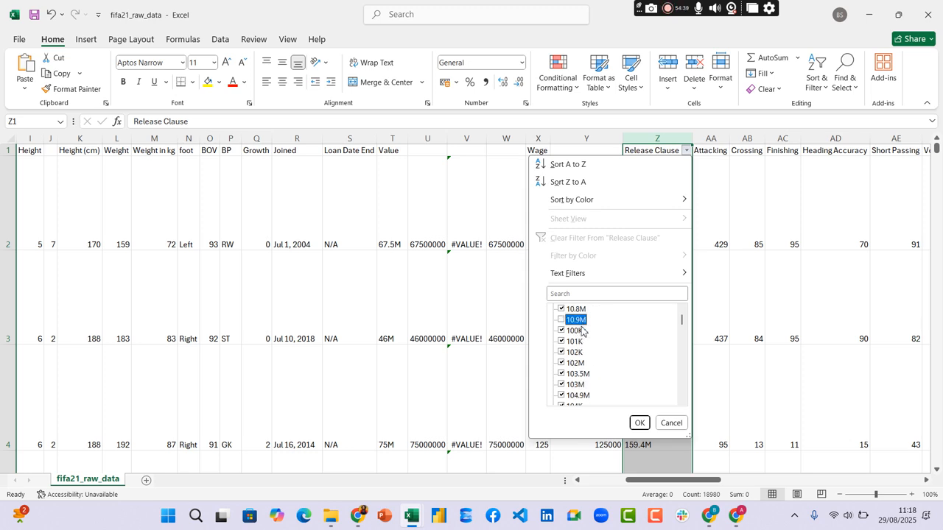
pyautogui.click(575, 333)
pyautogui.click(563, 321)
pyautogui.click(562, 320)
pyautogui.click(562, 331)
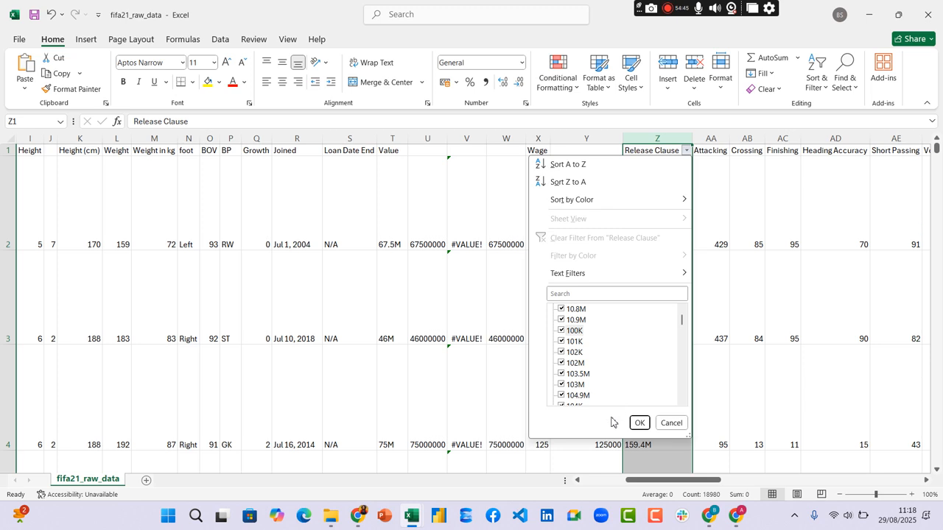
pyautogui.click(639, 424)
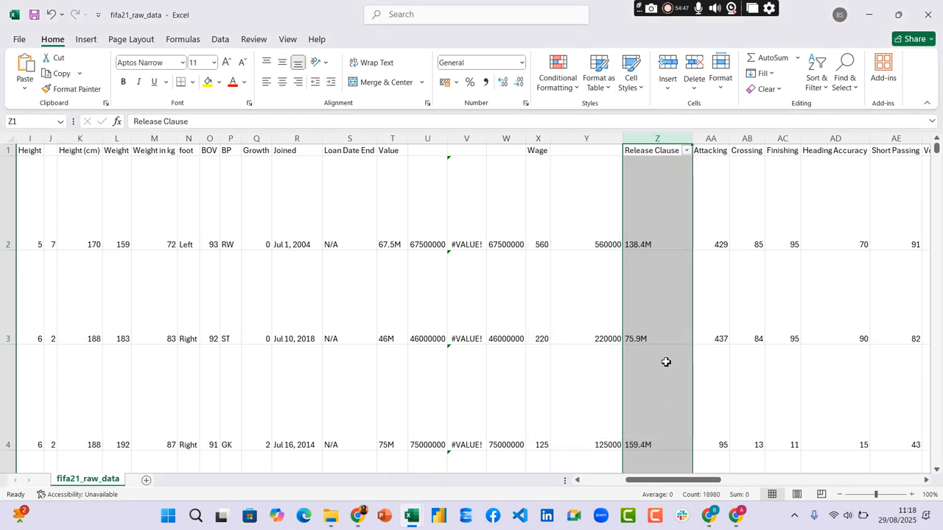
pyautogui.click(385, 140)
pyautogui.click(427, 140)
pyautogui.click(466, 139)
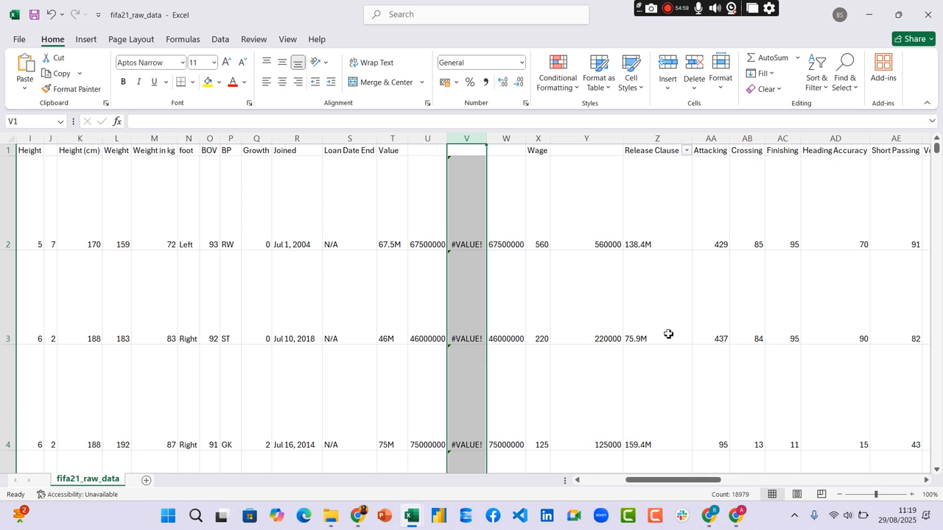
# - Insert an empty column between Release Clause and Attacking
pyautogui.moveTo(667, 480); pyautogui.dragTo(685, 492)
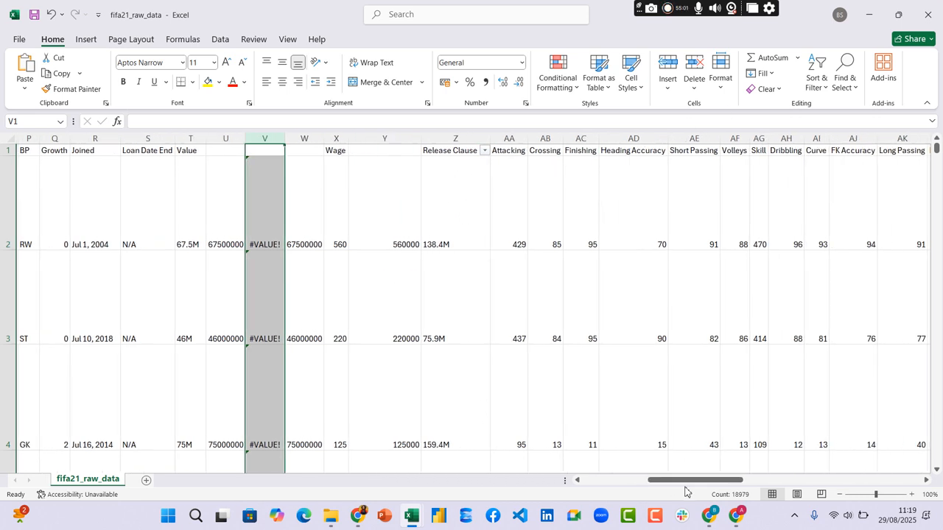
pyautogui.rightClick(513, 139)
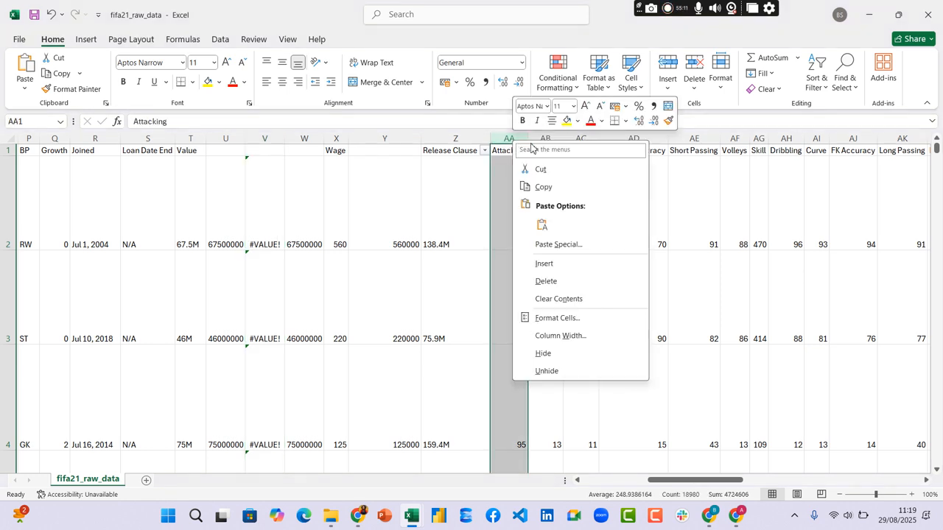
pyautogui.click(555, 265)
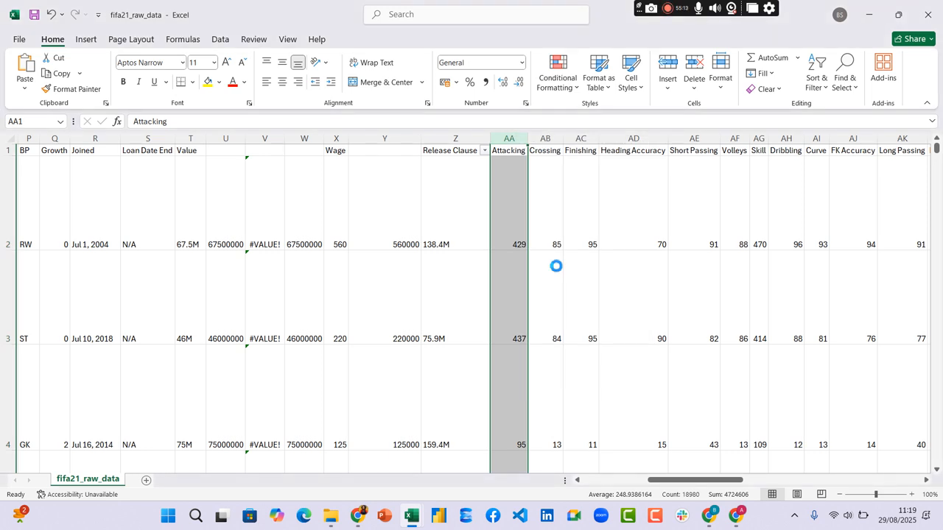
# - Convert the release clauses in millions with =VALUE(SUBSTITUTE(Z2,"M"," "))* 1000000 in AA2 and fill the formula down the column
pyautogui.click(533, 242)
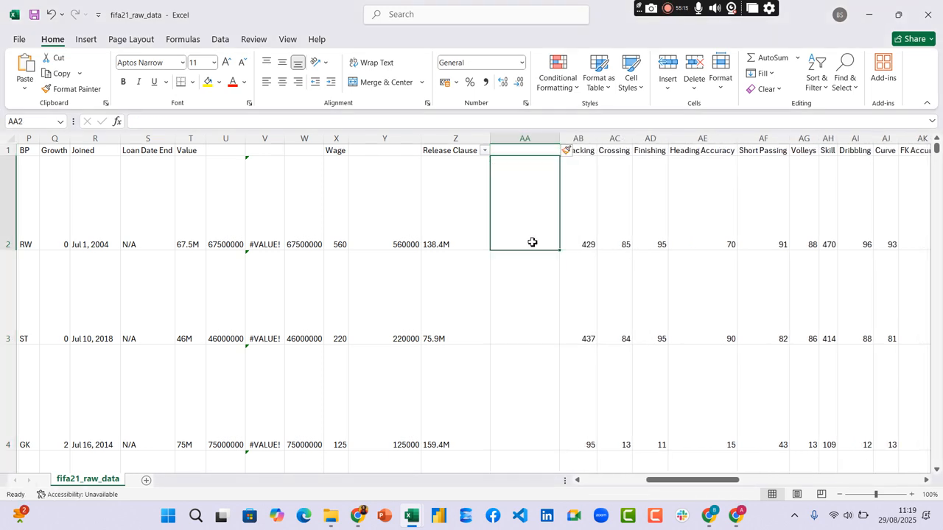
pyautogui.write('=SU')
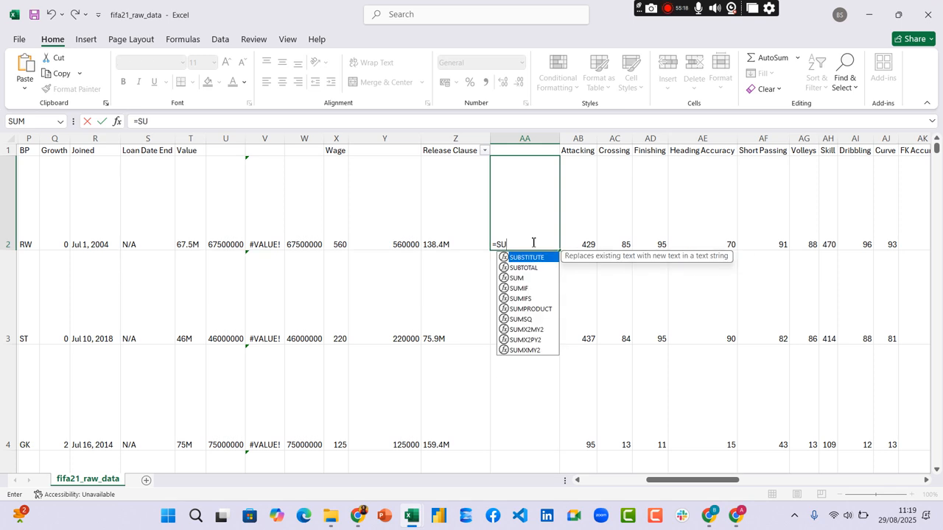
pyautogui.press('Tab')
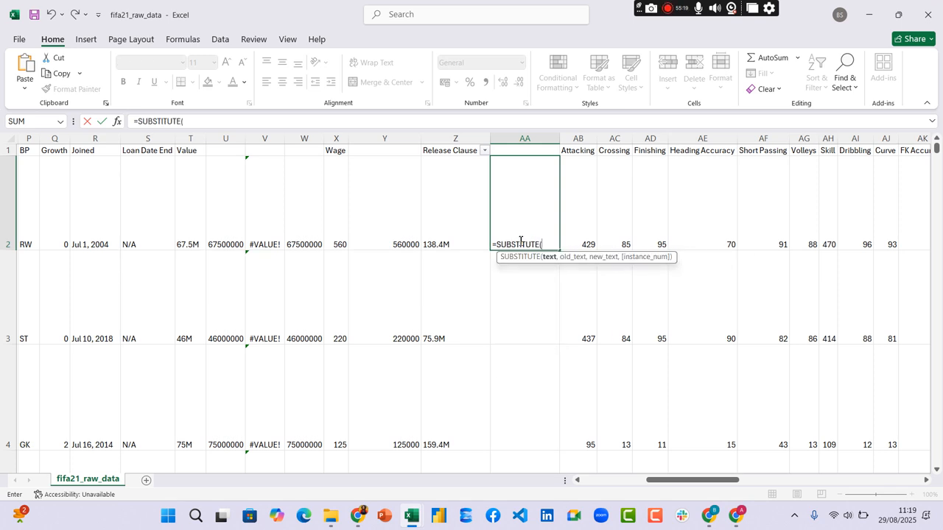
pyautogui.click(464, 233)
pyautogui.write(',"M",')
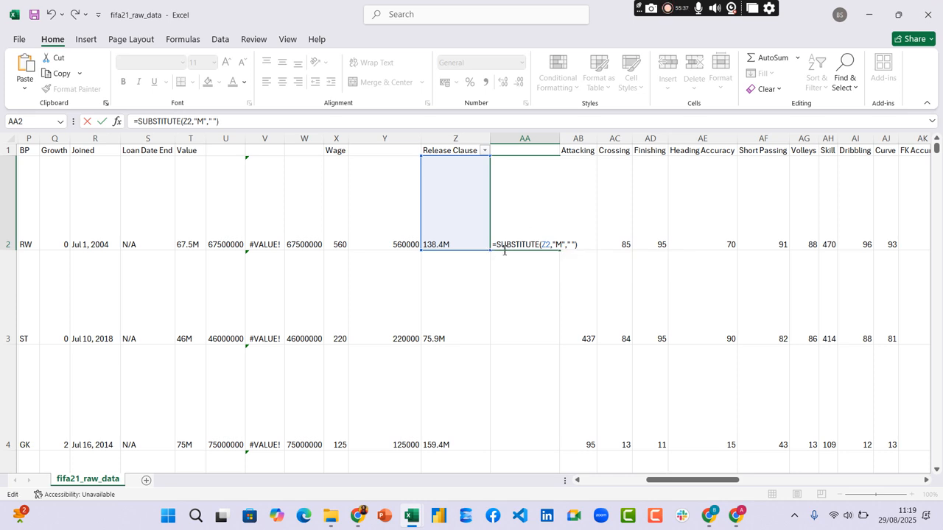
pyautogui.write('VAL')
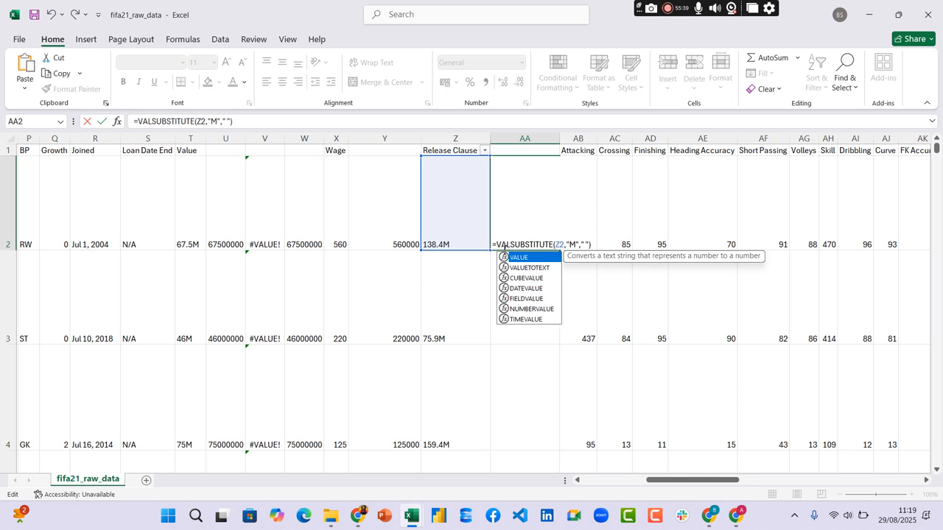
pyautogui.press('Tab')
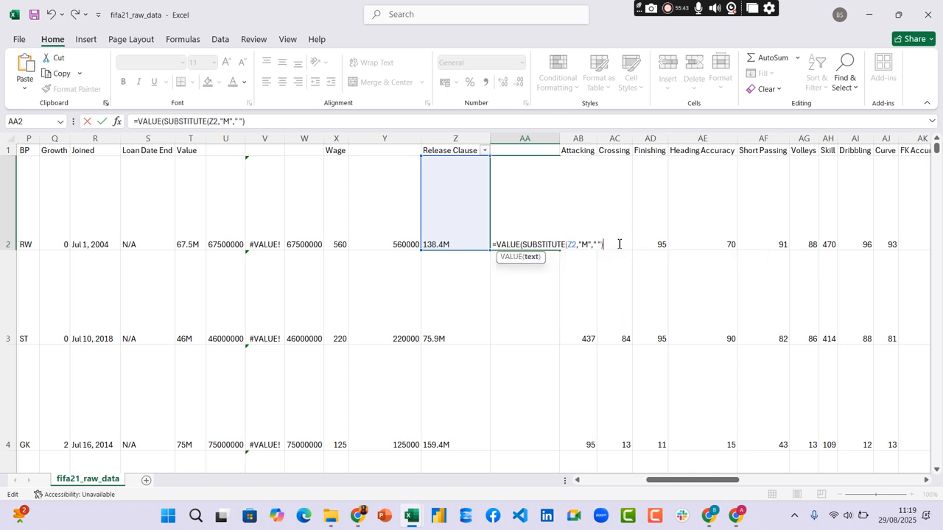
pyautogui.write(')')
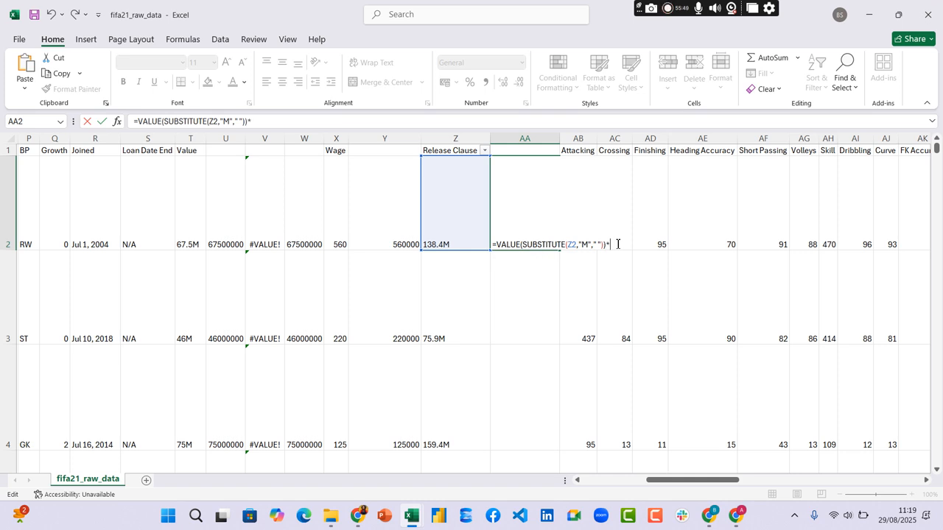
pyautogui.write('* 1000000')
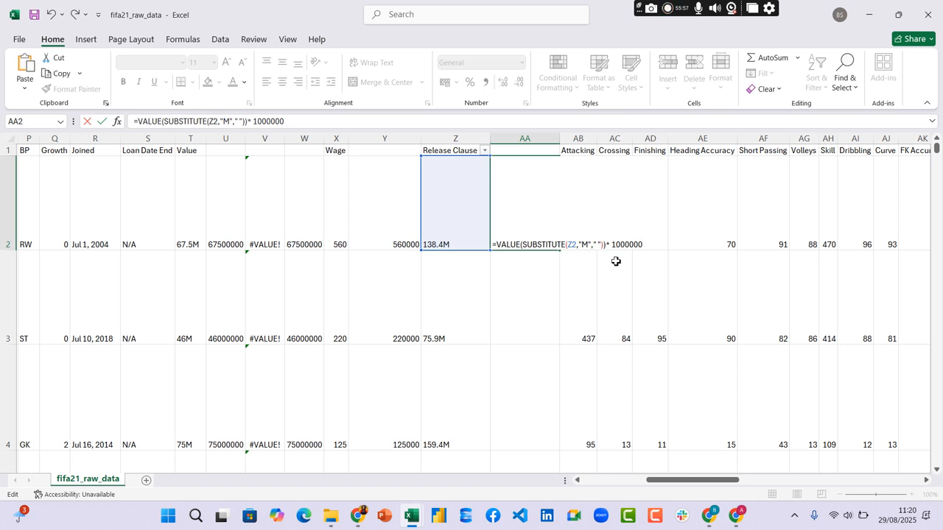
pyautogui.press('Return')
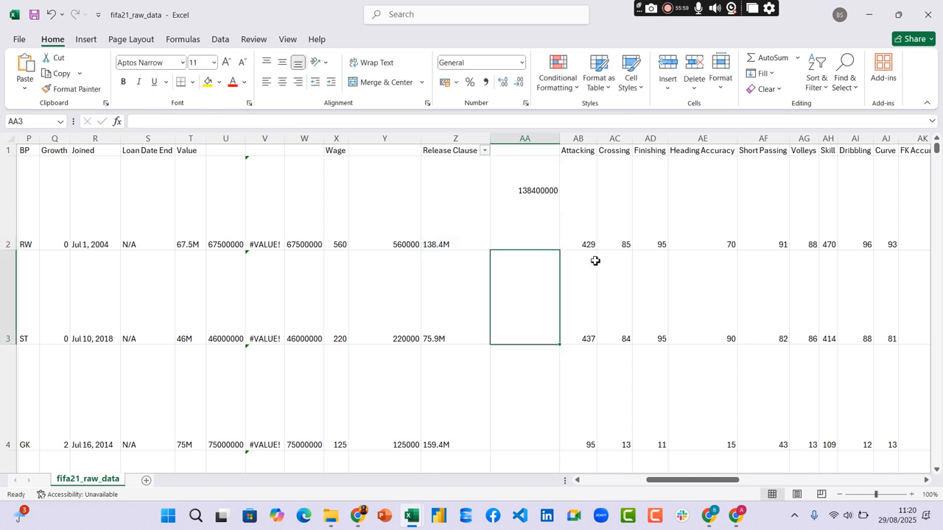
pyautogui.click(535, 237)
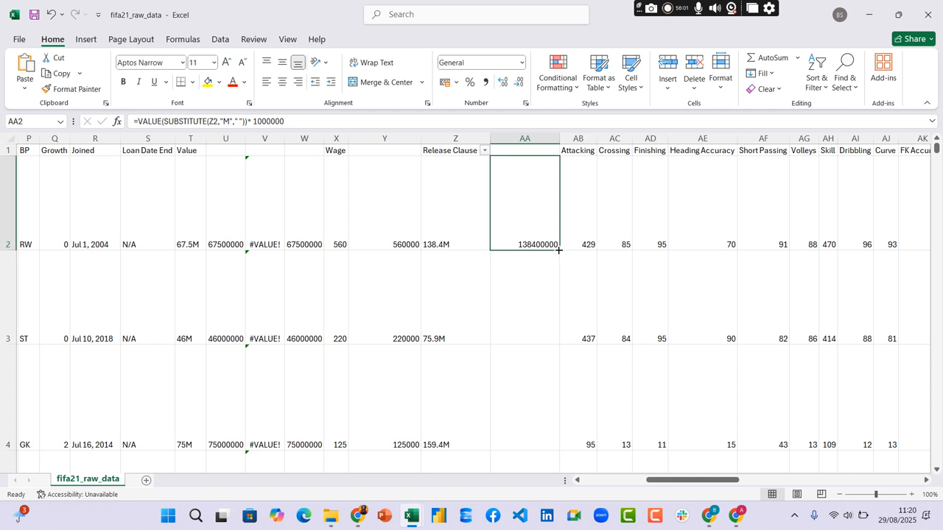
pyautogui.doubleClick(559, 252)
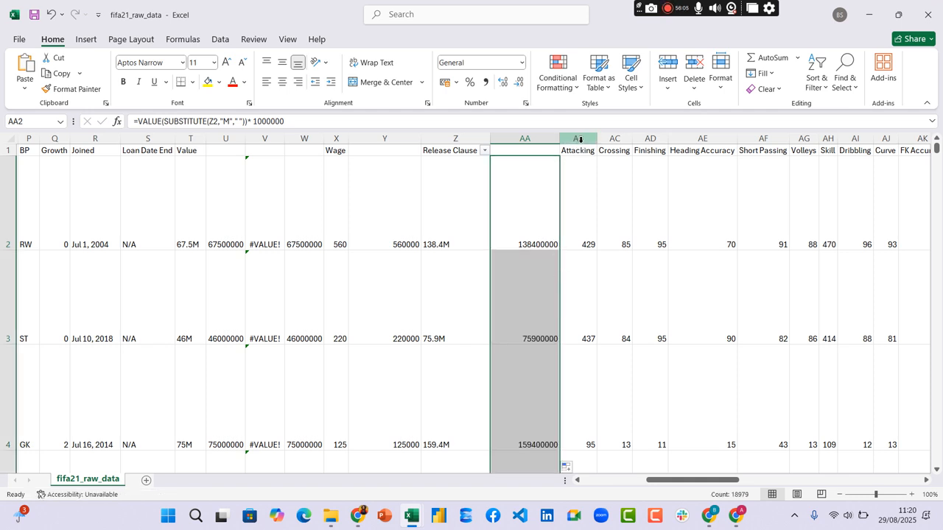
# - Insert another empty column before Attacking, next to the converted millions in column AA
pyautogui.click(581, 138)
pyautogui.rightClick(581, 138)
pyautogui.click(611, 265)
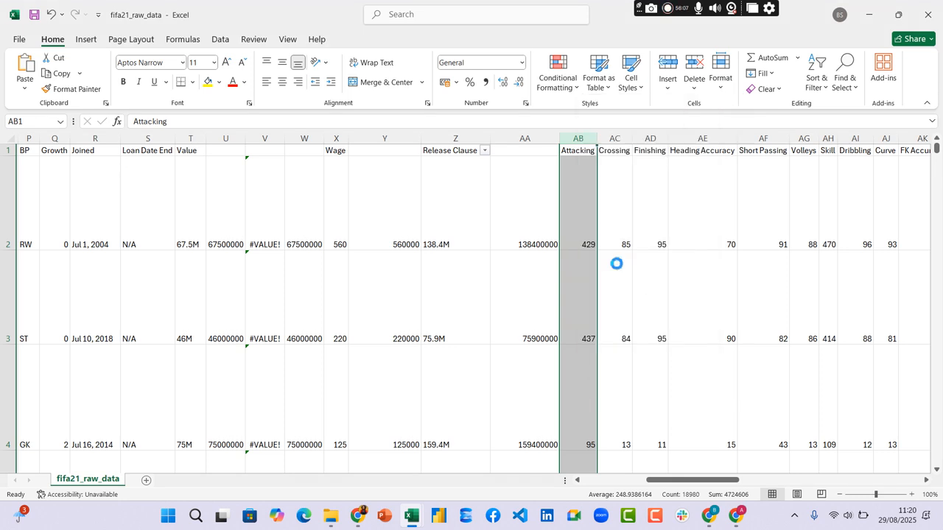
# - Convert the release clauses in thousands with =VALUE(SUBSTITUTE(Z2,"K"," "))*1000 in AB2 and fill the formula down the column
pyautogui.click(592, 240)
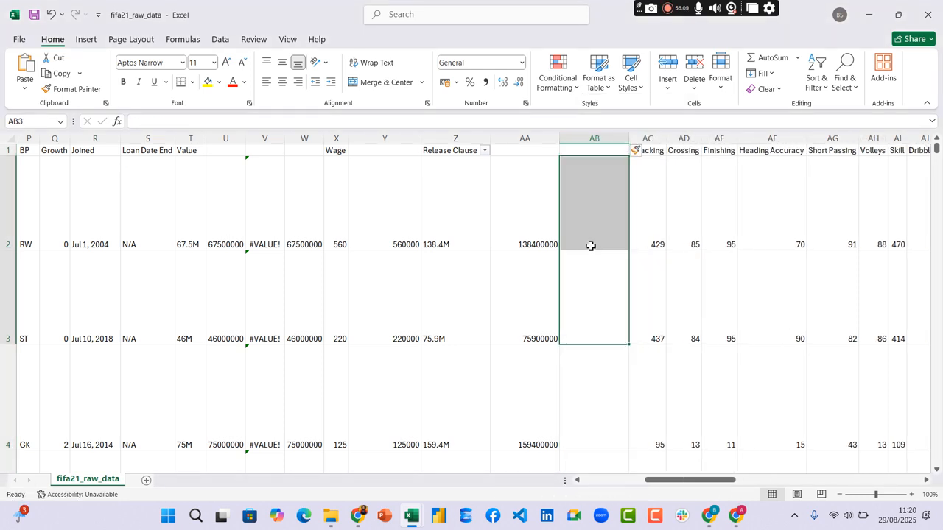
pyautogui.write('=')
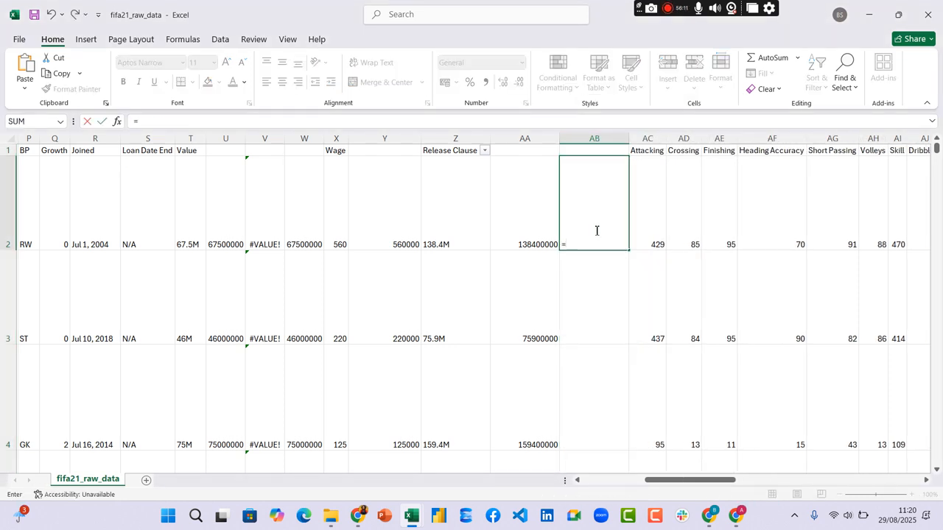
pyautogui.write('SU')
pyautogui.press('Tab')
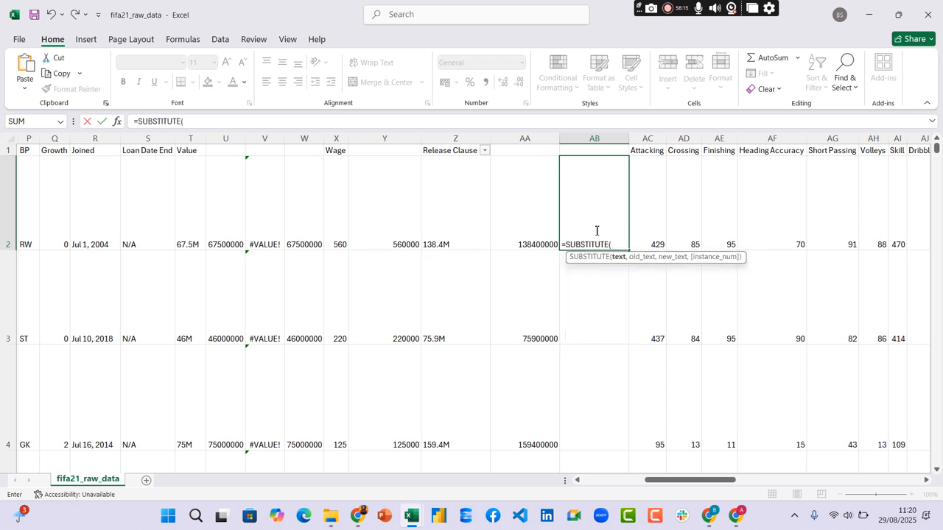
pyautogui.click(435, 218)
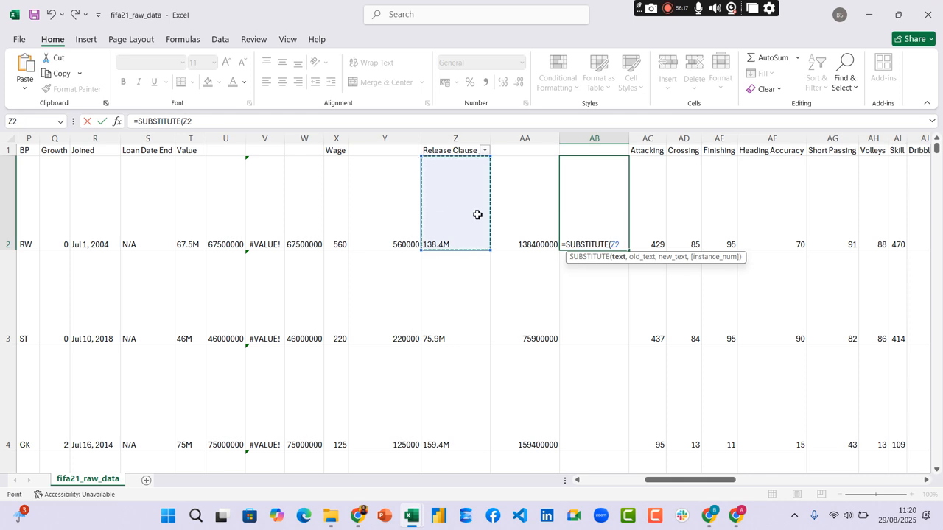
pyautogui.write(',"K",')
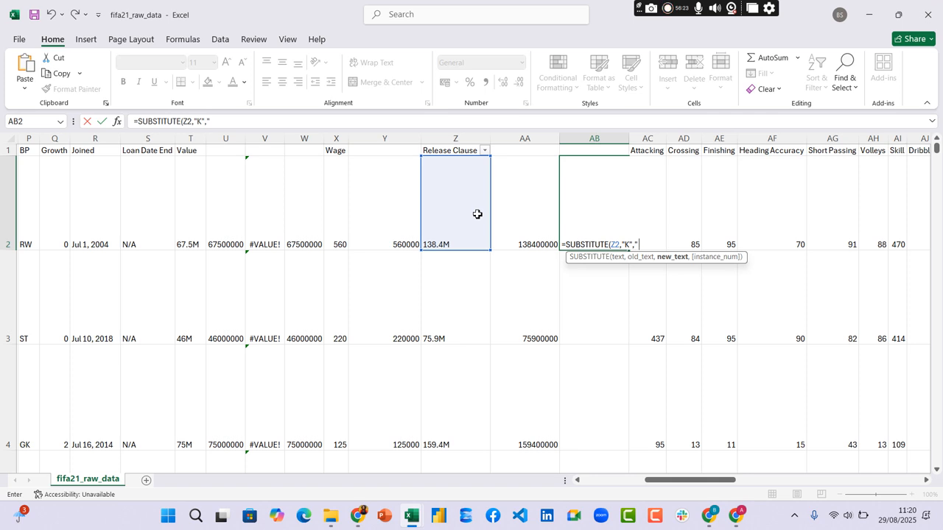
pyautogui.write('" ")')
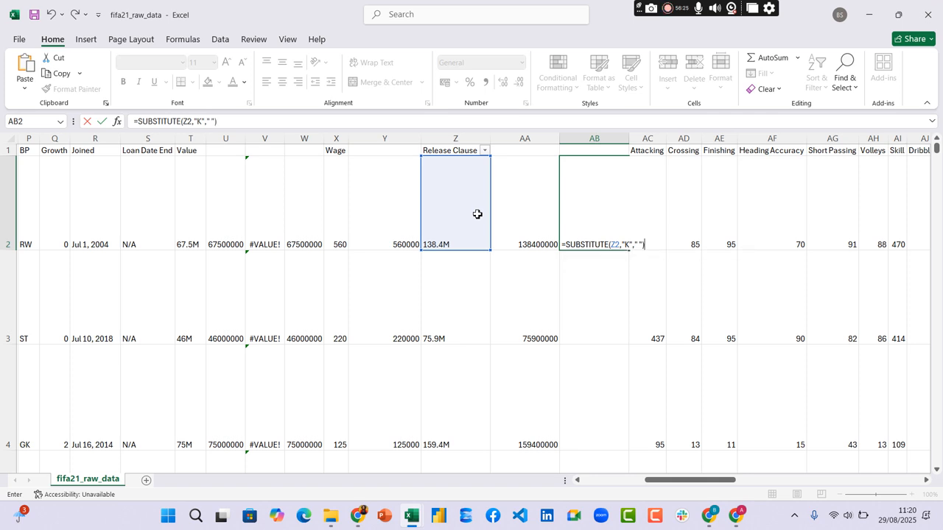
pyautogui.click(566, 245)
pyautogui.write('VALUE(')
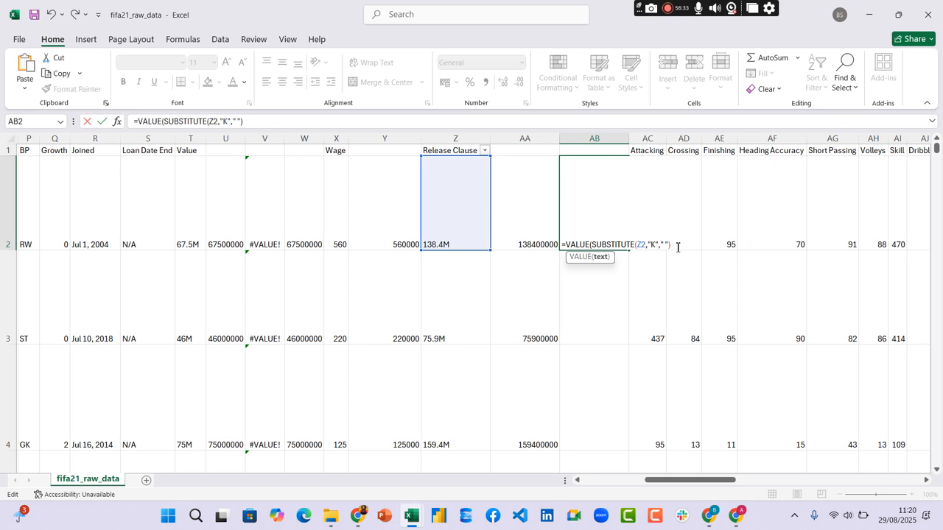
pyautogui.click(677, 245)
pyautogui.write(')*1000')
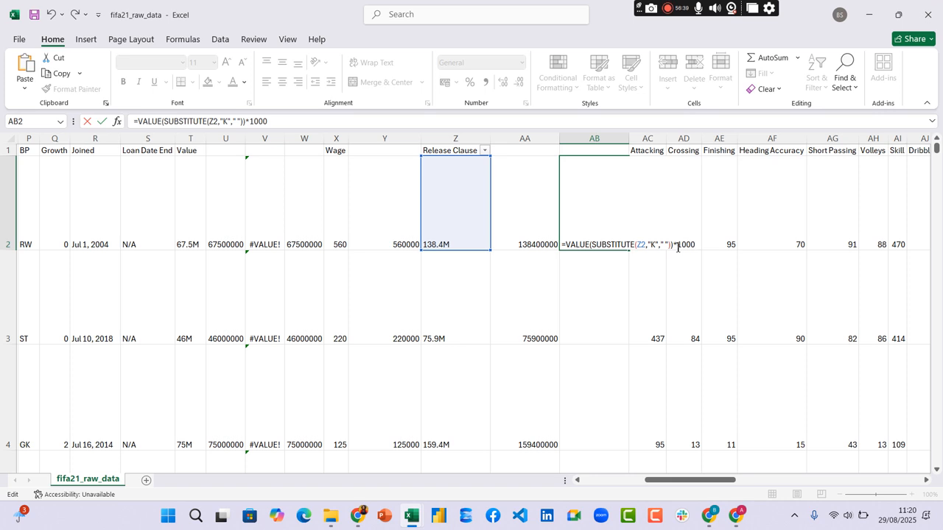
pyautogui.hotkey('ctrl', 'Return')
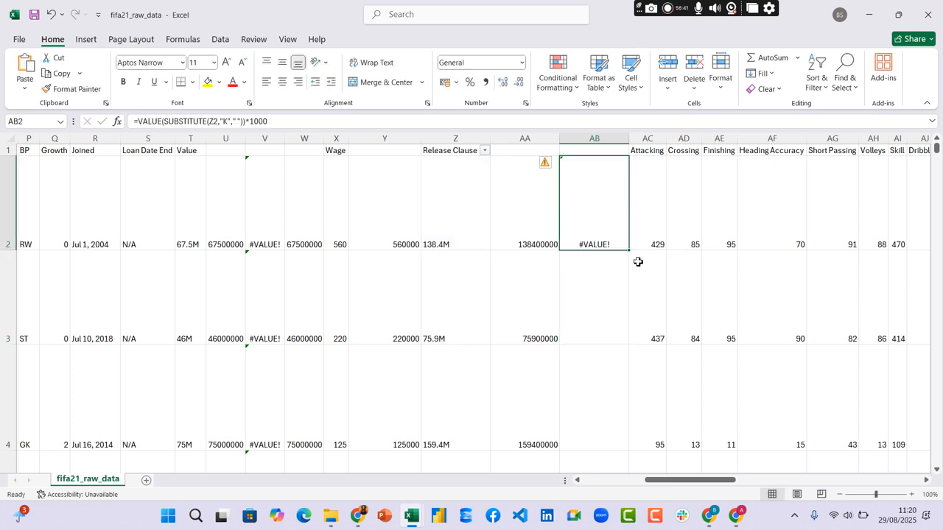
pyautogui.doubleClick(629, 251)
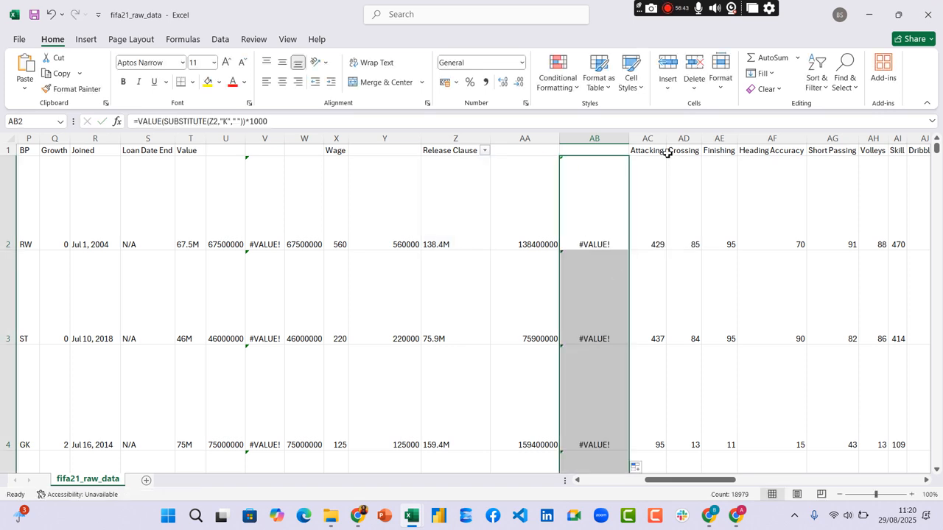
# - Insert an empty column before Attacking, next to the converted thousands in column AB
pyautogui.click(649, 138)
pyautogui.rightClick(649, 138)
pyautogui.click(674, 255)
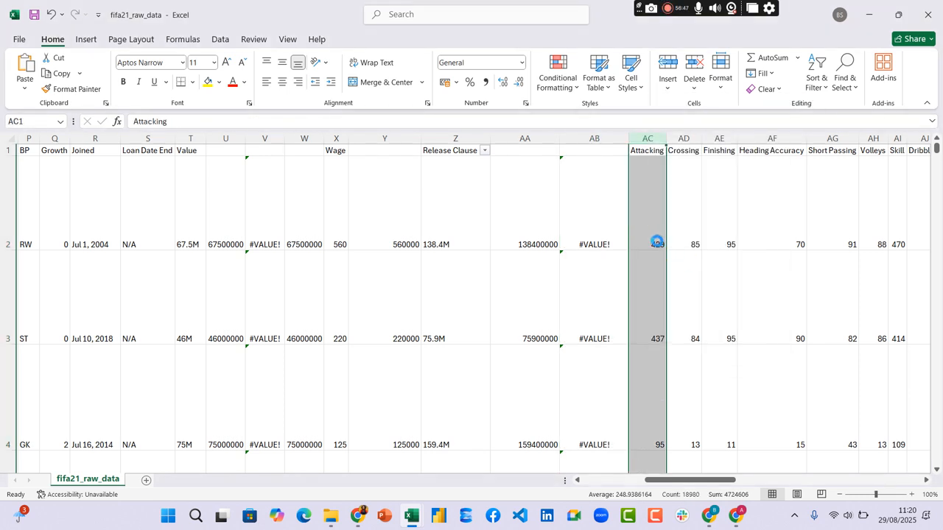
# - Combine the converted millions and thousands with =IFERROR(AA2,AB2) in AC2 and fill the formula down the column
pyautogui.click(656, 242)
pyautogui.write('=')
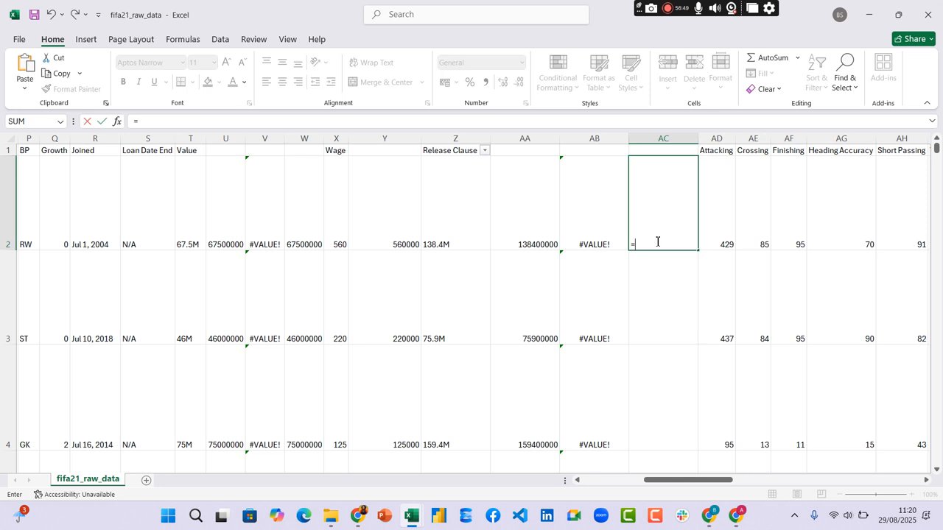
pyautogui.write('IF')
pyautogui.press('Down')
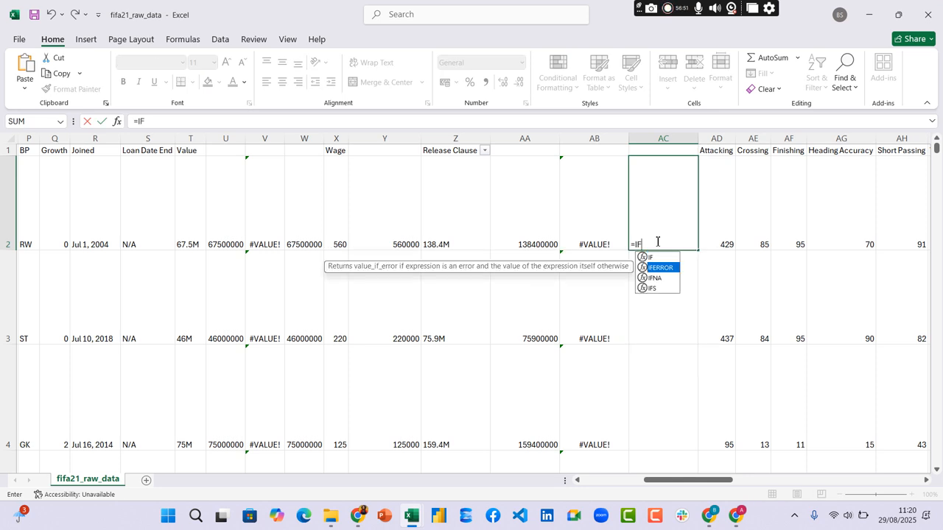
pyautogui.press('Tab')
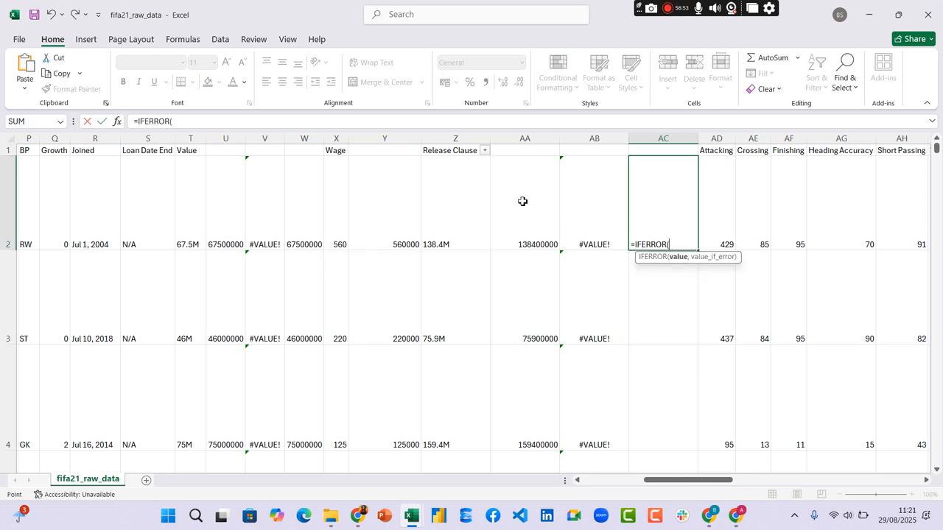
pyautogui.click(523, 201)
pyautogui.write(',')
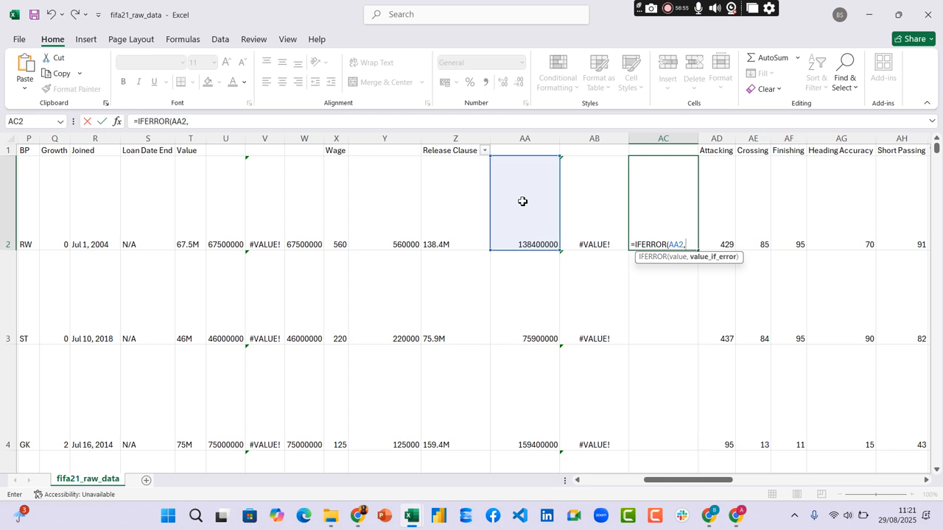
pyautogui.click(584, 238)
pyautogui.write(')')
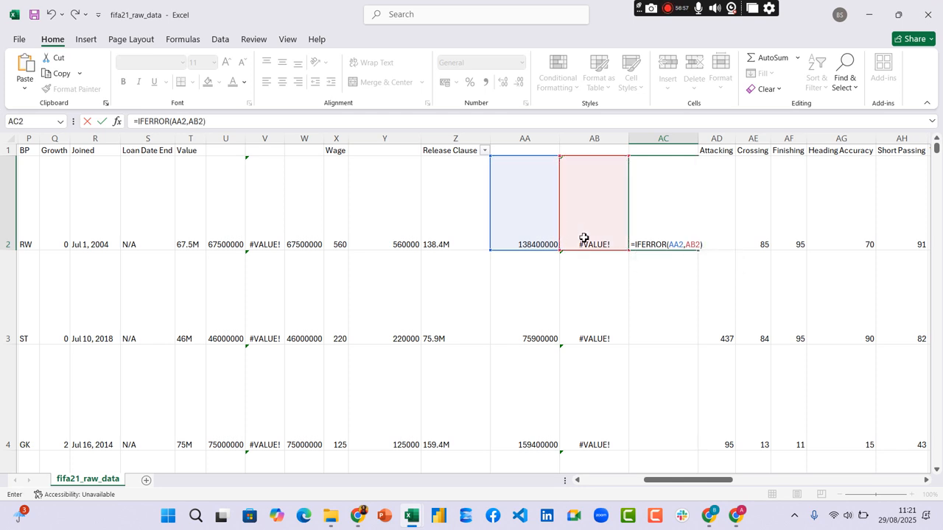
pyautogui.press('Return')
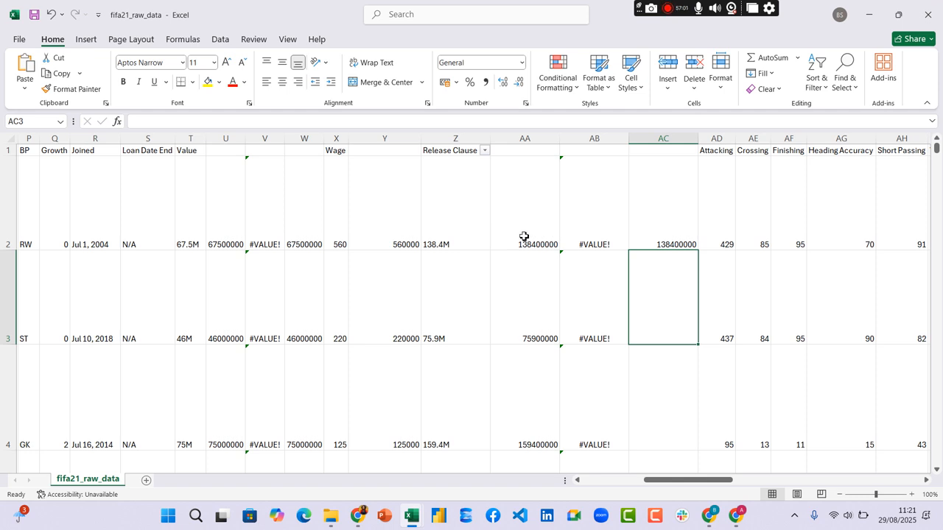
pyautogui.click(675, 241)
pyautogui.doubleClick(697, 251)
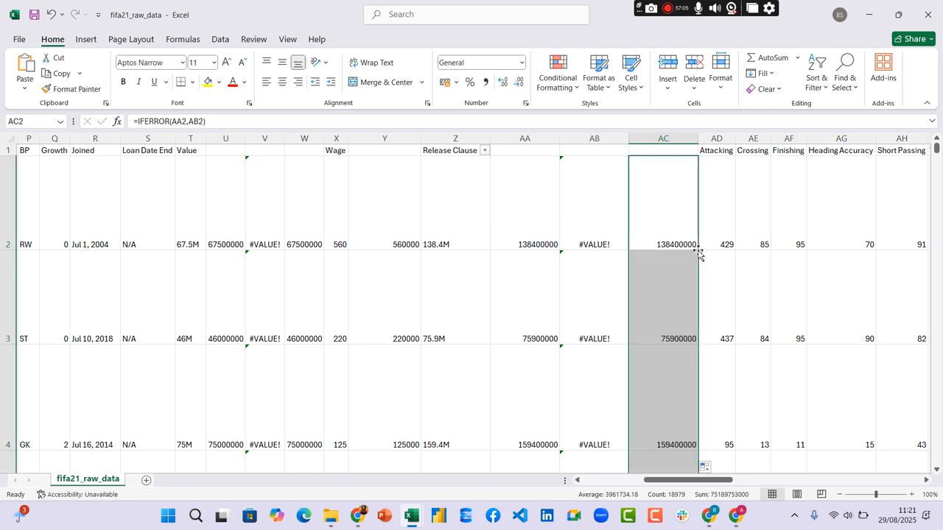
pyautogui.scroll(-2, 677, 315)
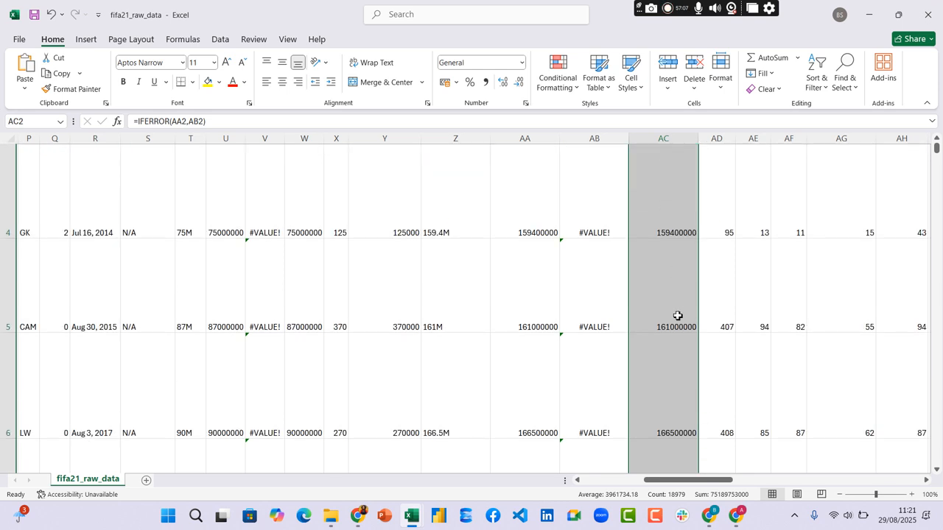
pyautogui.scroll(3, 676, 314)
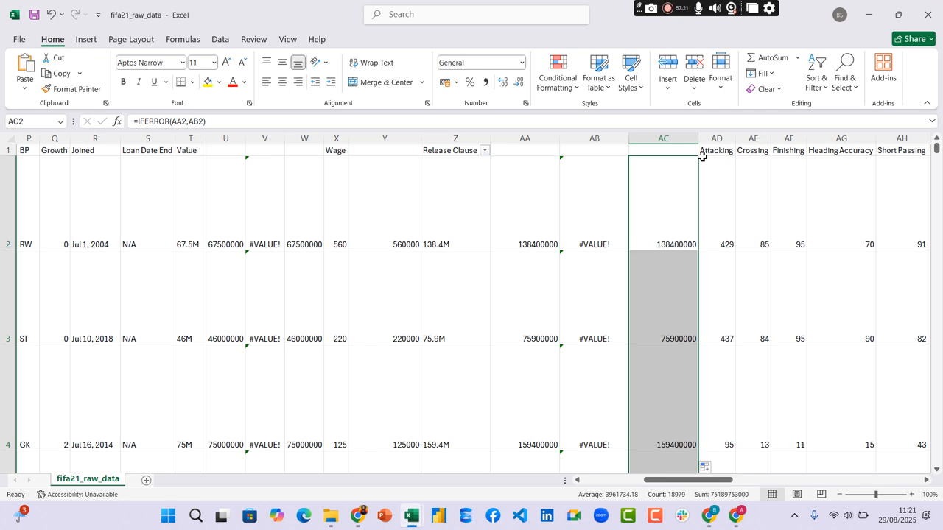
# - Widen the W/F and SM columns near the end of the table
pyautogui.moveTo(726, 483); pyautogui.dragTo(921, 506)
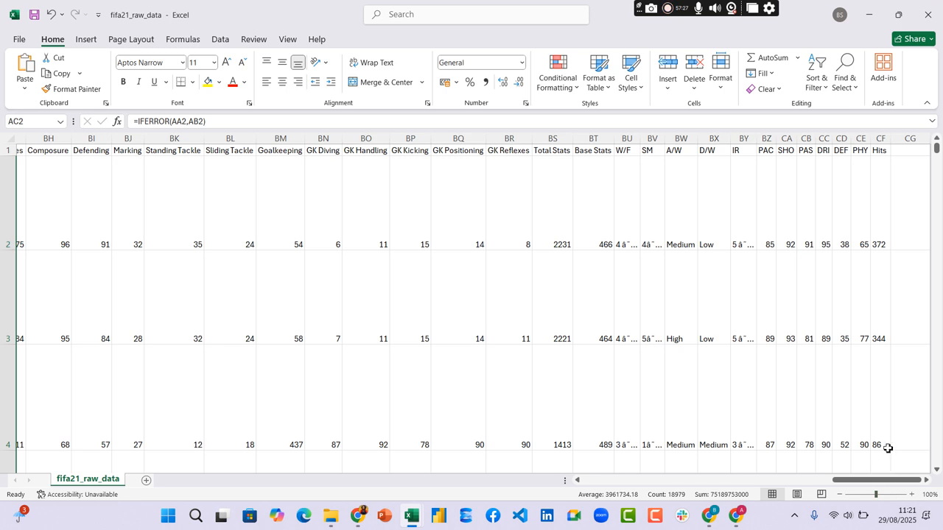
pyautogui.moveTo(641, 141); pyautogui.dragTo(722, 139)
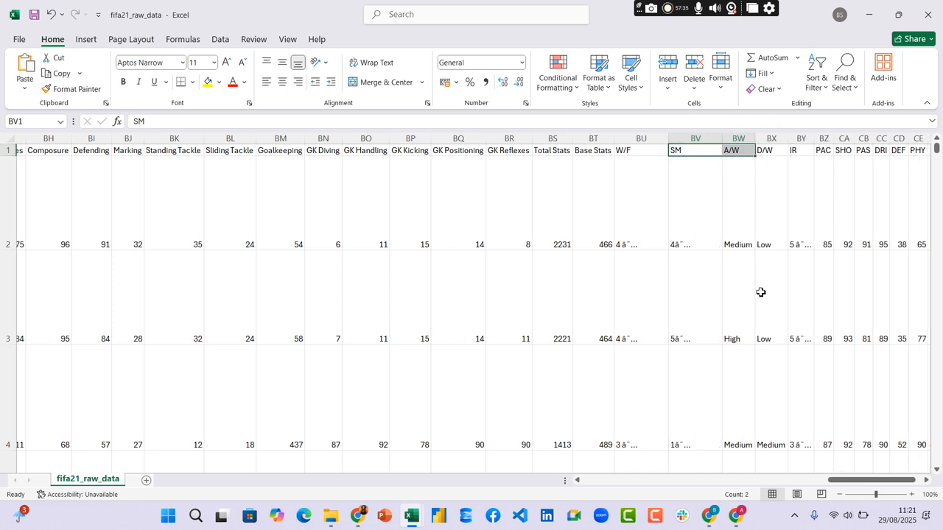
# - Select the Team & Contract column for review and switch to the fifa21 raw data v2 workbook
pyautogui.moveTo(846, 480); pyautogui.dragTo(628, 499)
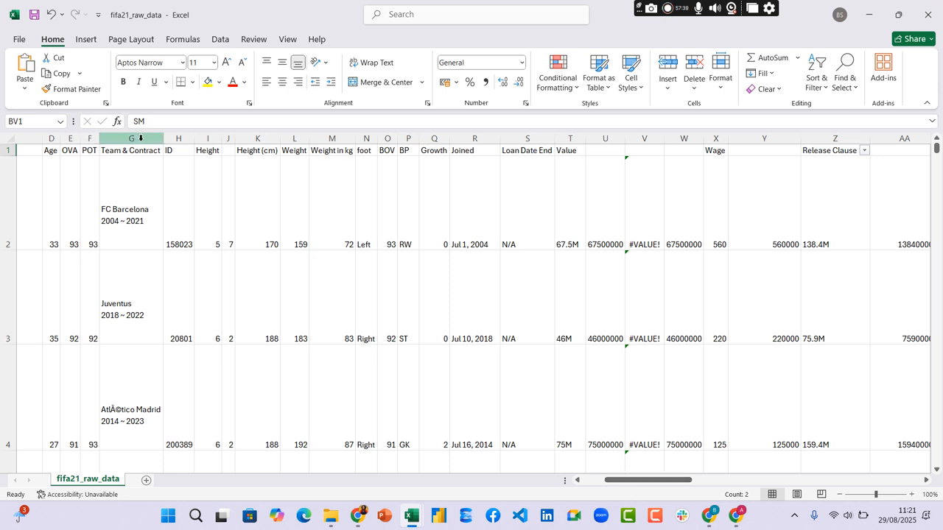
pyautogui.click(130, 140)
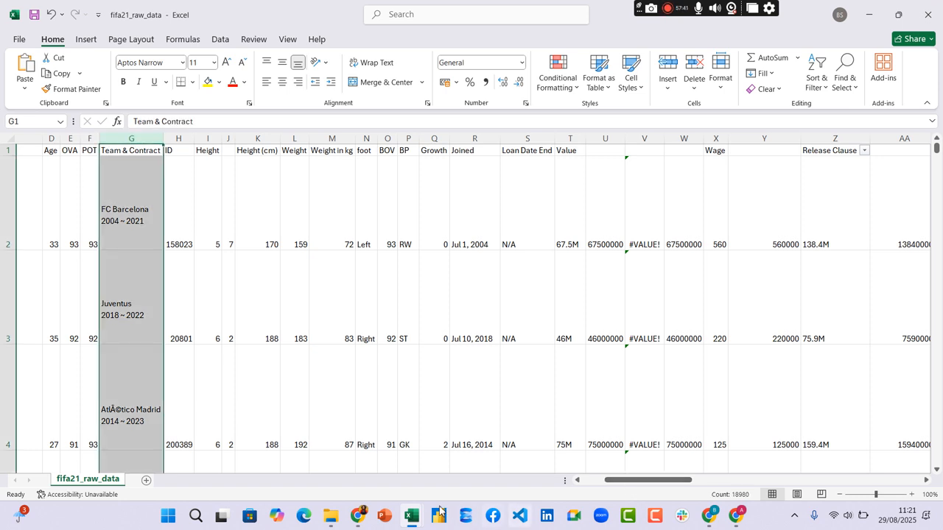
pyautogui.moveTo(409, 520)
pyautogui.click(346, 449)
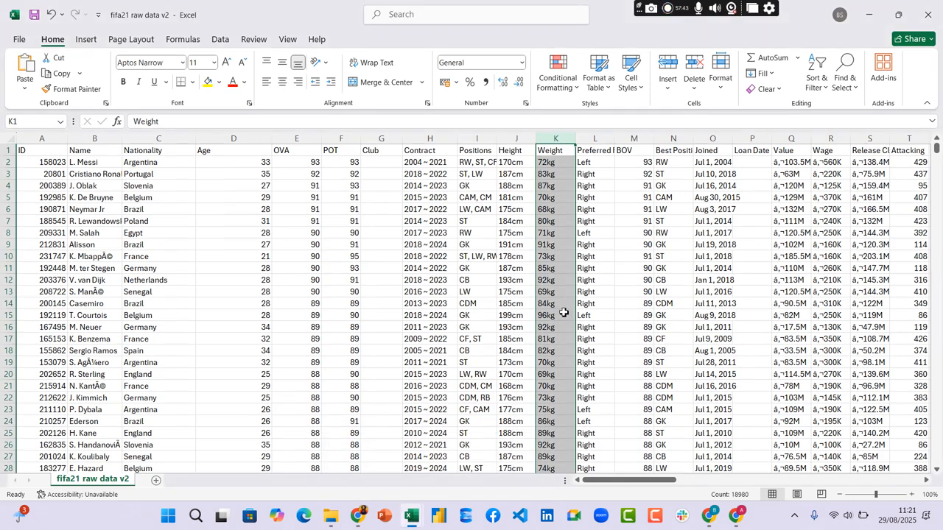
# - Insert an empty column between Contract and Positions
pyautogui.click(426, 139)
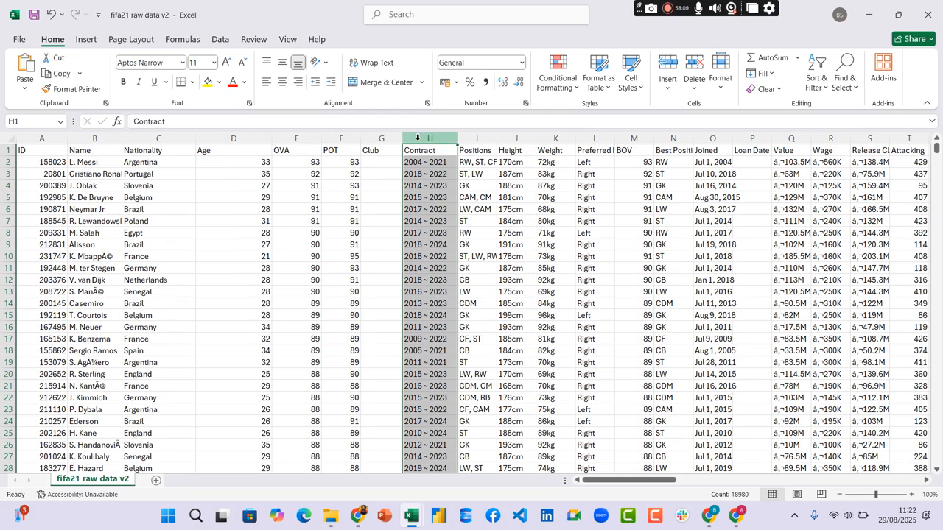
pyautogui.rightClick(486, 138)
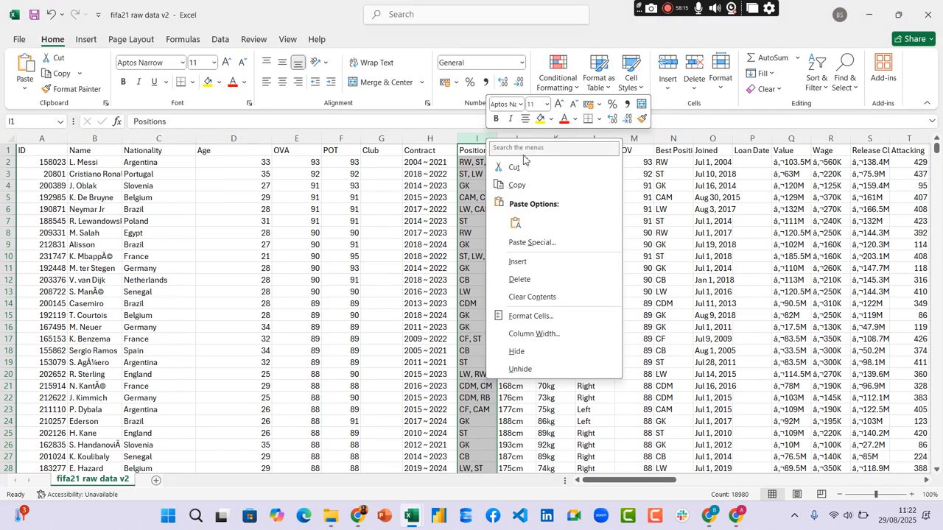
pyautogui.click(517, 263)
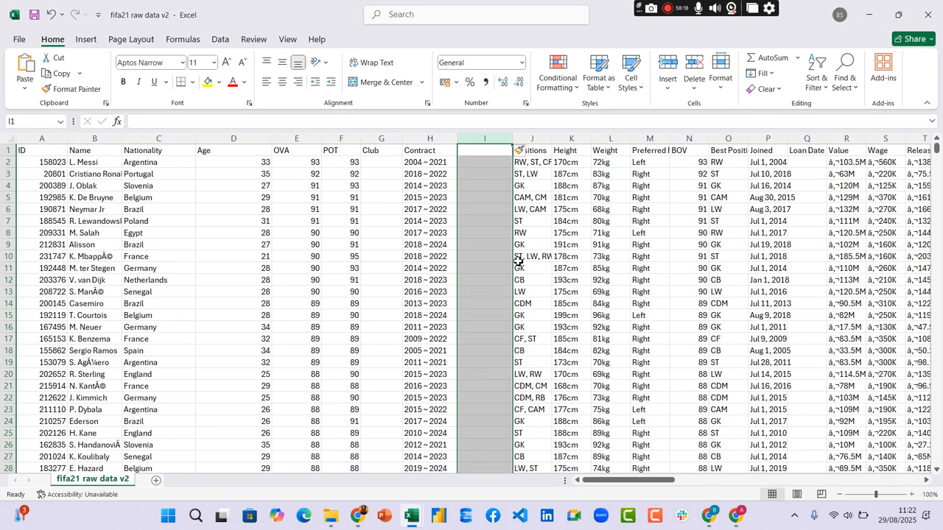
# - Replace the tilde in the first player's contract period with a space using =REPLACE(H2,6,1," ") in I2
pyautogui.click(485, 163)
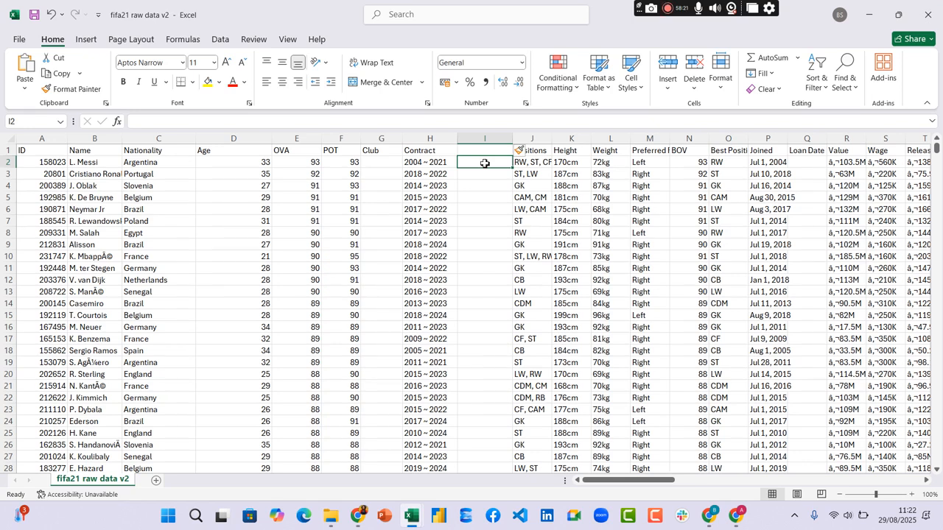
pyautogui.write('=REP')
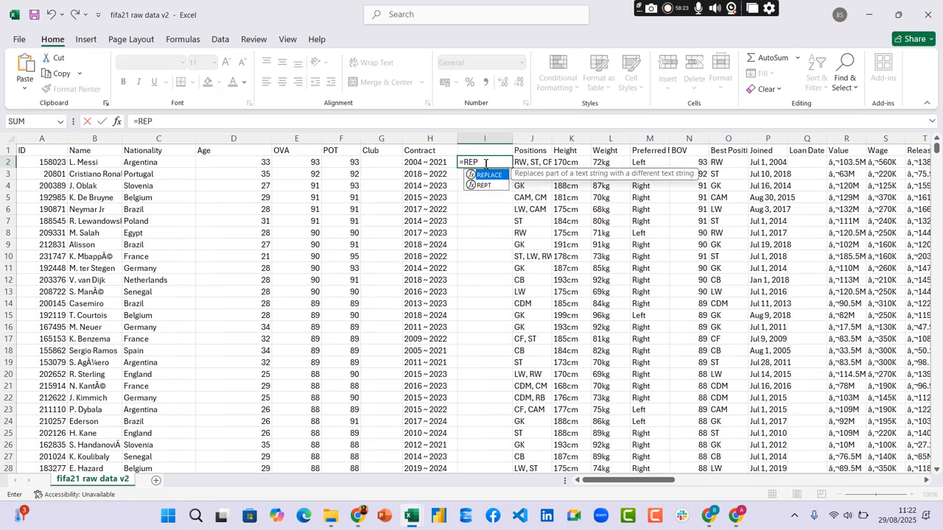
pyautogui.press('Tab')
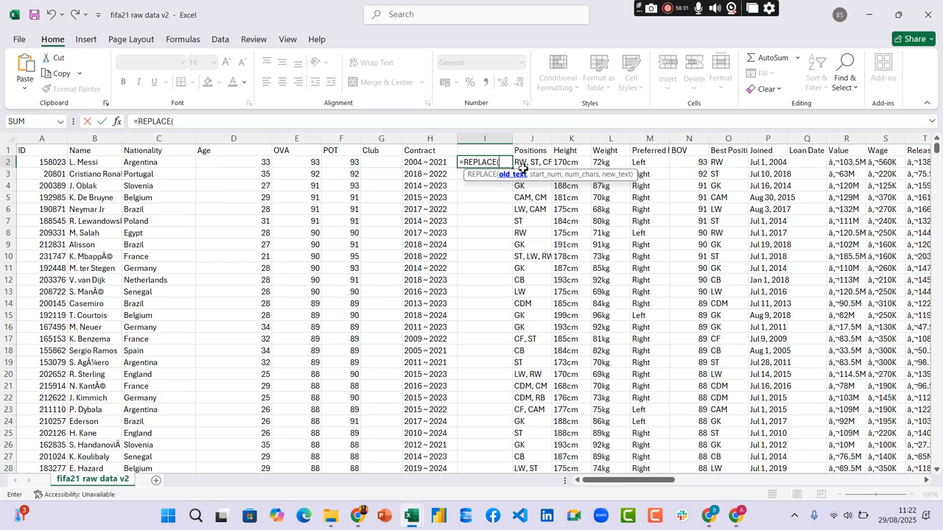
pyautogui.click(410, 162)
pyautogui.write(',')
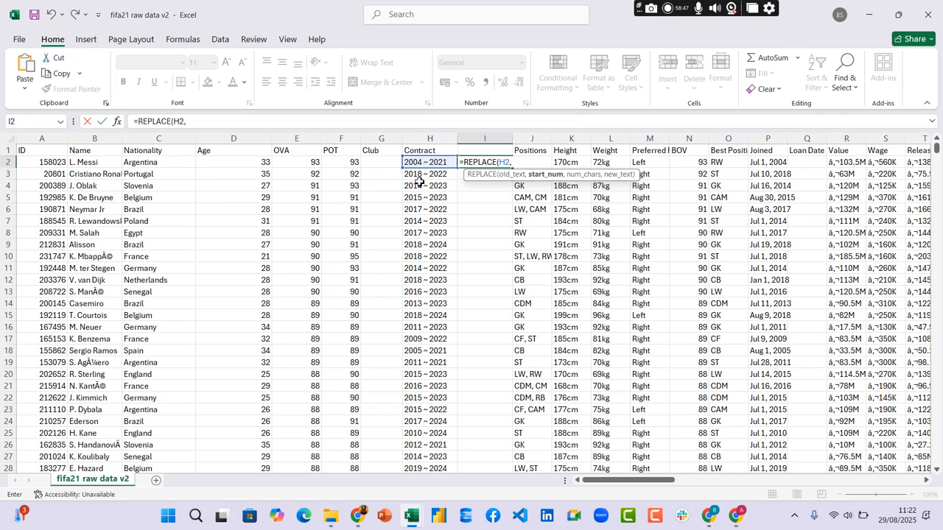
pyautogui.write('6')
pyautogui.write(',')
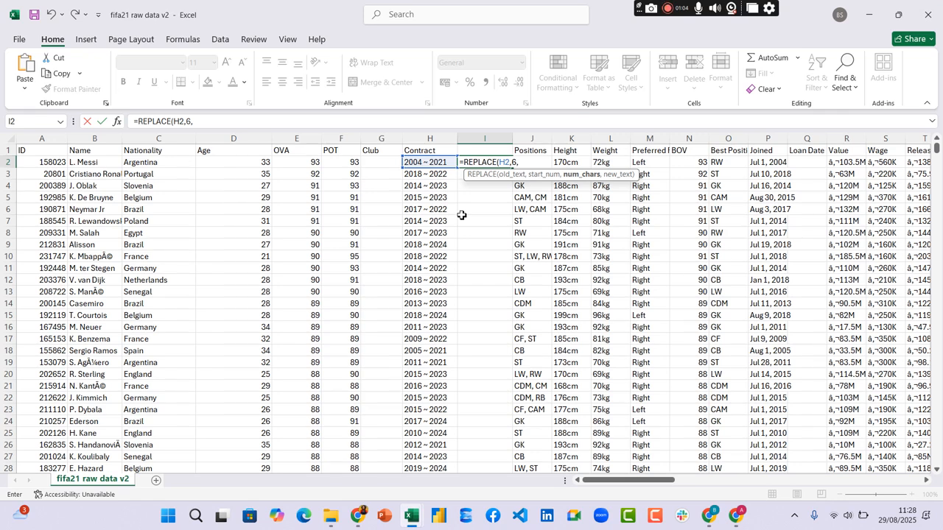
pyautogui.write('," ")')
pyautogui.press('Return')
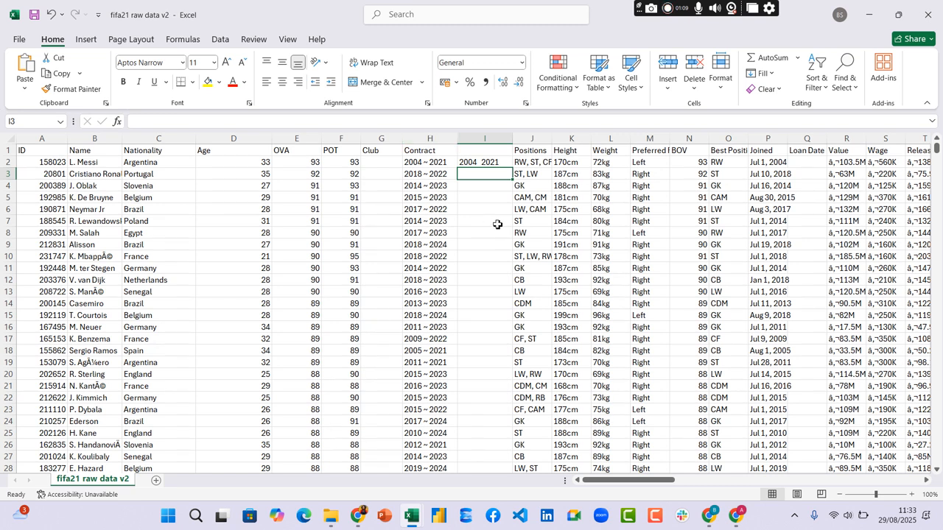
pyautogui.click(498, 161)
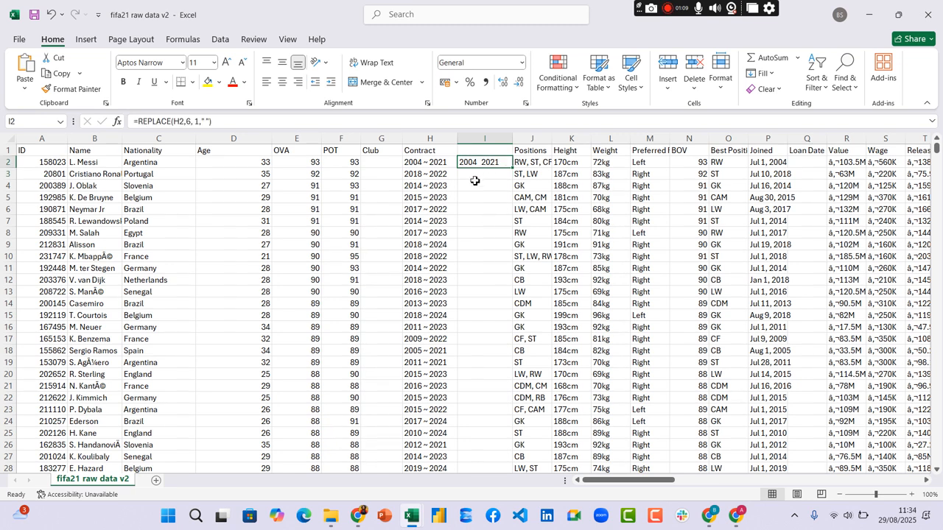
# - Fill the REPLACE formula from I2 down all player rows and insert an empty column before Positions
pyautogui.doubleClick(513, 170)
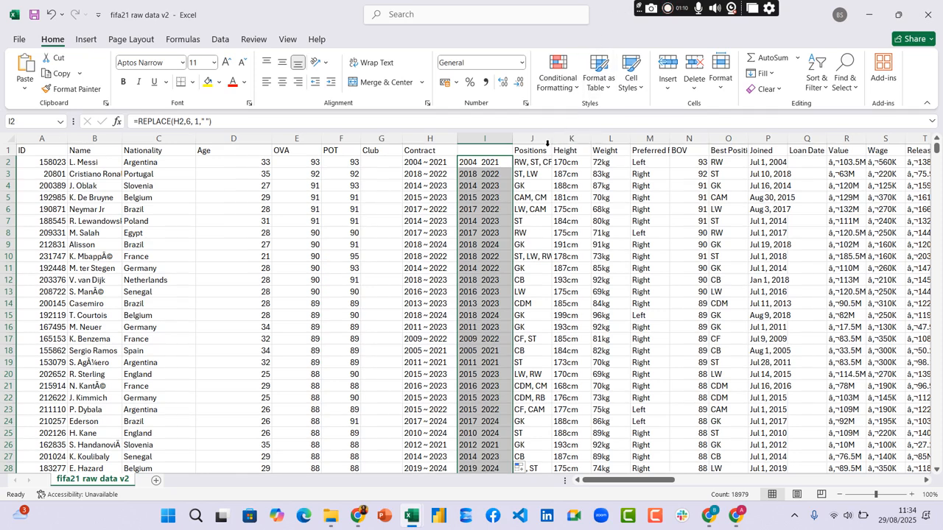
pyautogui.rightClick(536, 142)
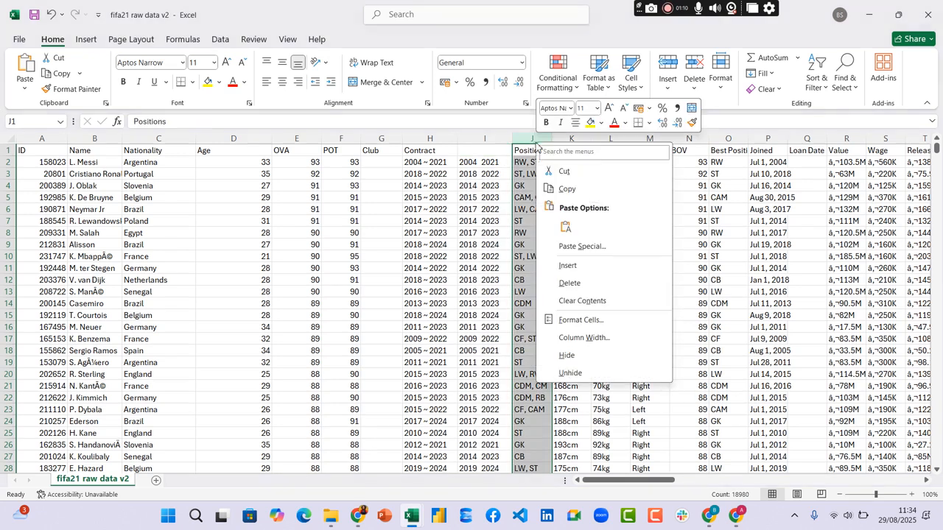
pyautogui.click(577, 269)
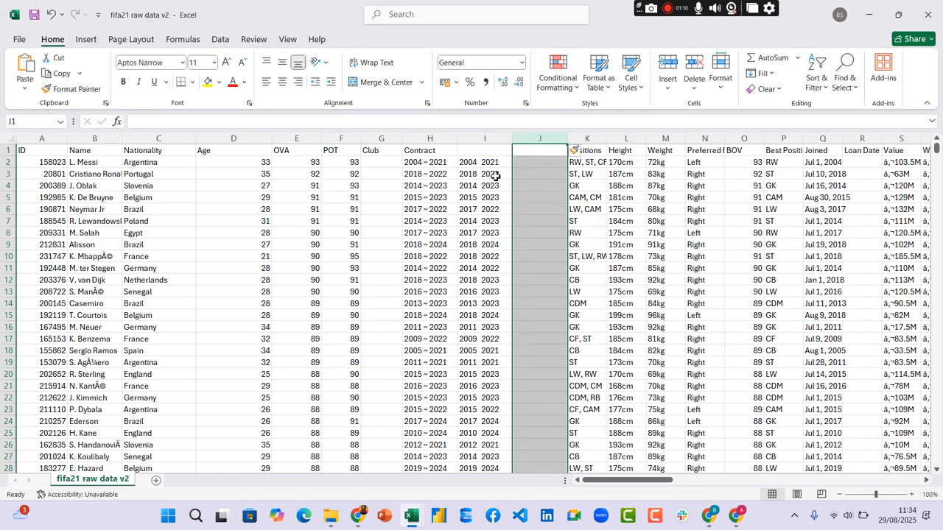
pyautogui.click(532, 163)
pyautogui.doubleClick(532, 163)
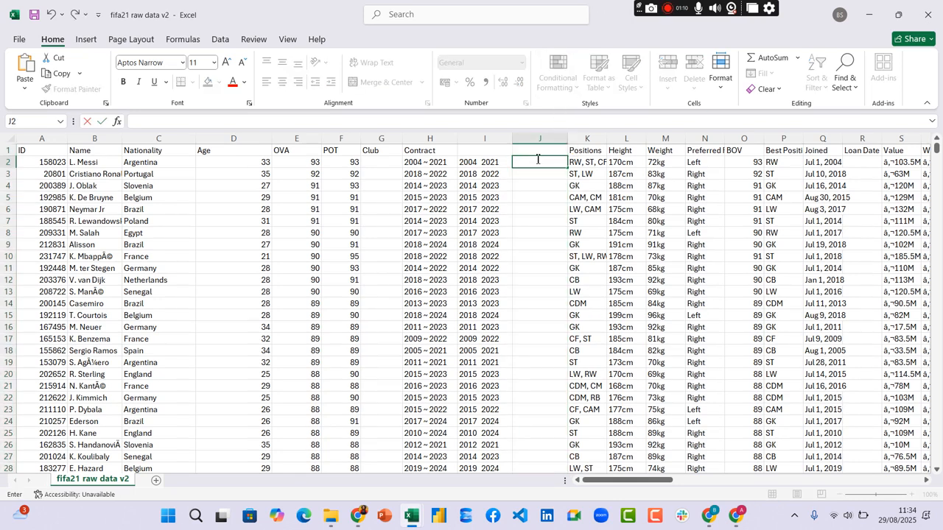
# - Try to split the formula results in column I with Text to Columns, using a space delimiter and treating consecutive delimiters as one
pyautogui.click(479, 138)
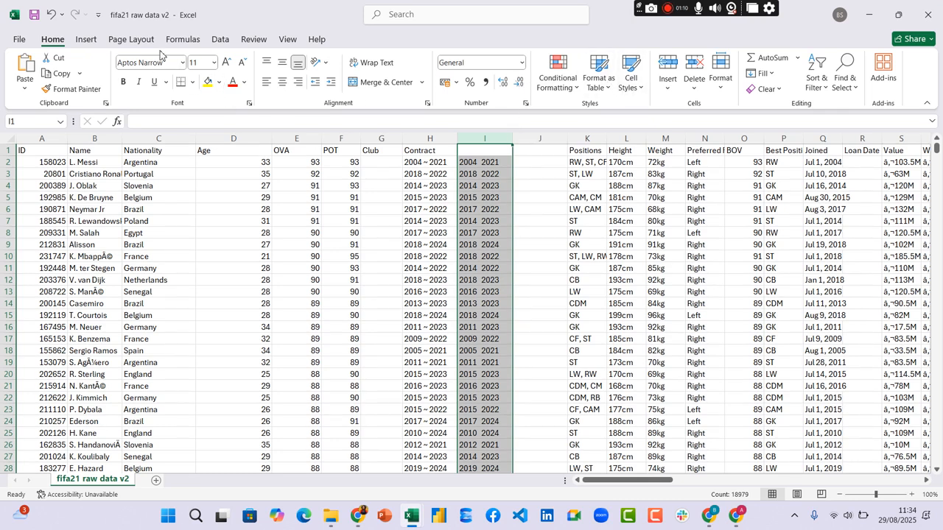
pyautogui.click(220, 39)
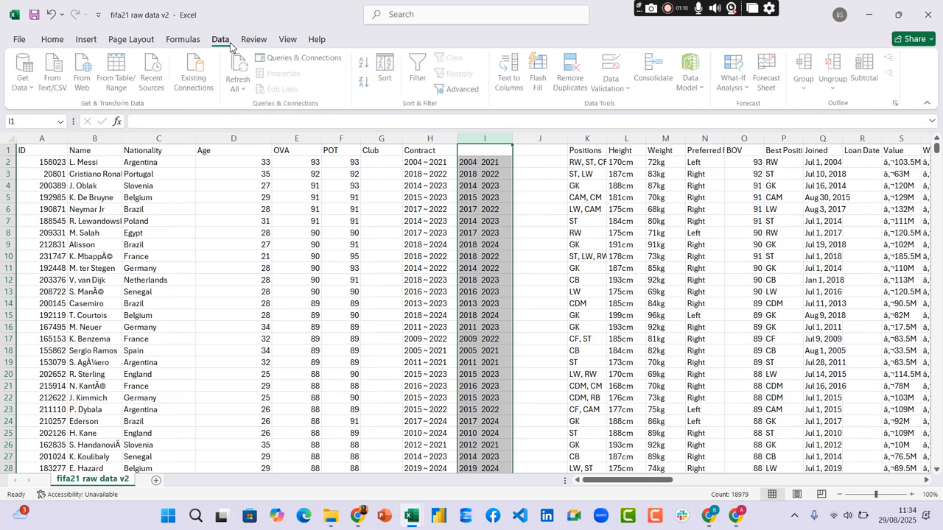
pyautogui.click(511, 73)
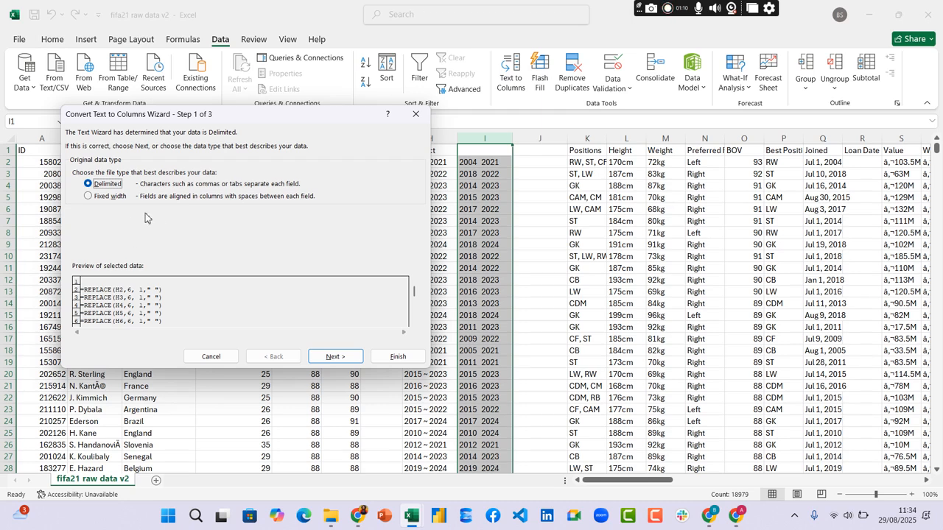
pyautogui.click(333, 356)
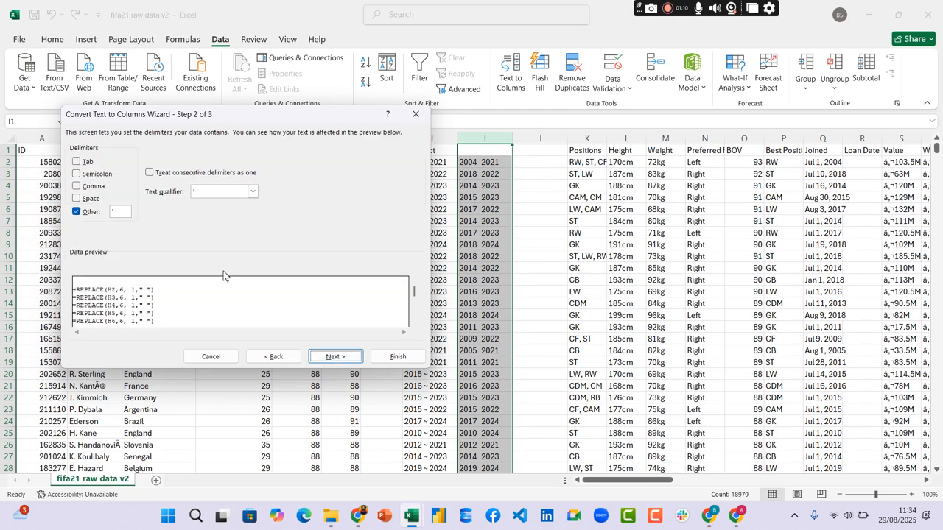
pyautogui.click(76, 198)
pyautogui.click(77, 212)
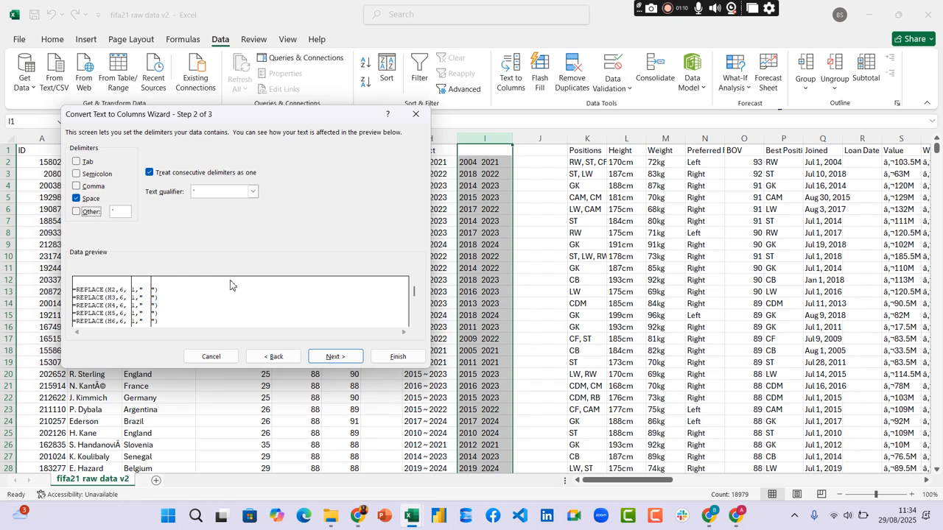
pyautogui.click(337, 360)
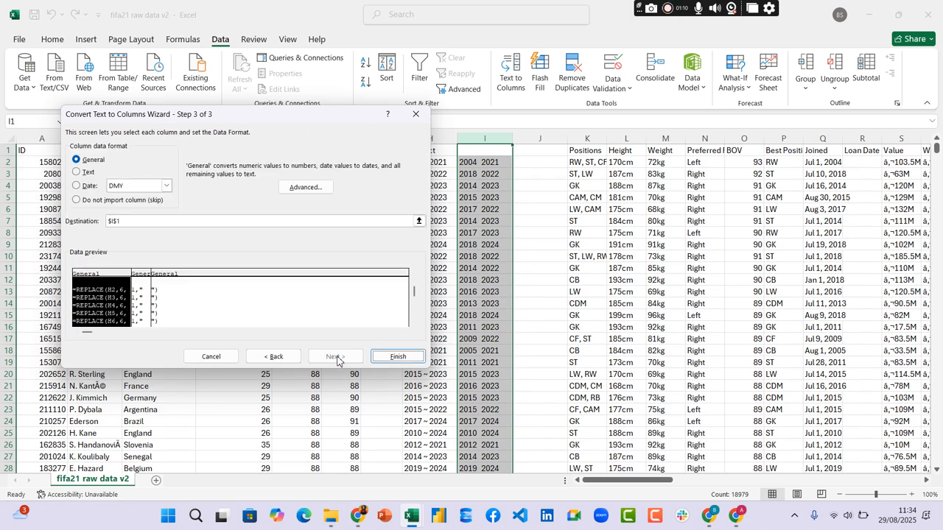
pyautogui.click(398, 358)
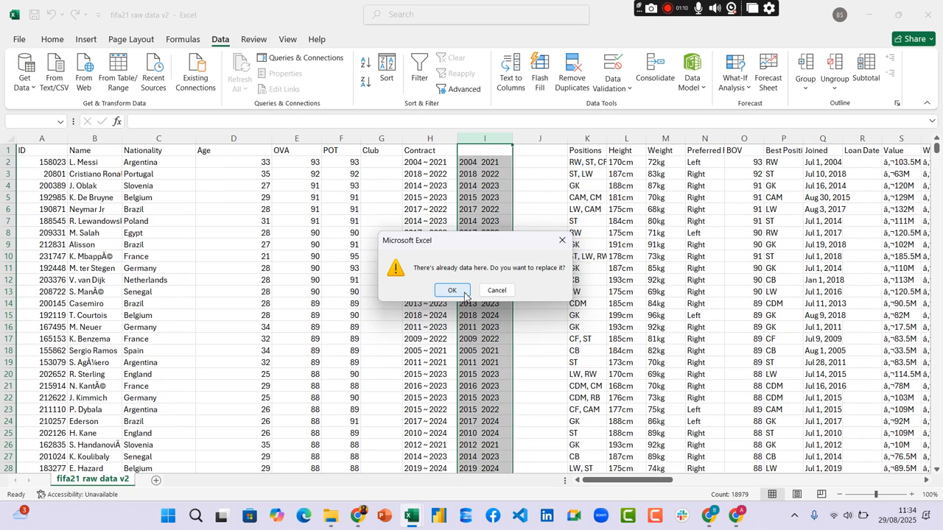
pyautogui.click(452, 290)
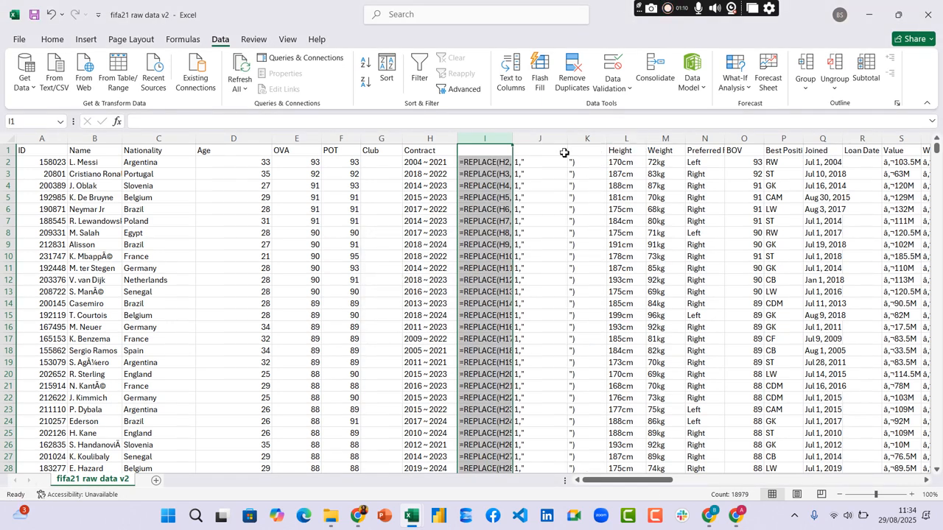
pyautogui.hotkey('ctrl', 'z')
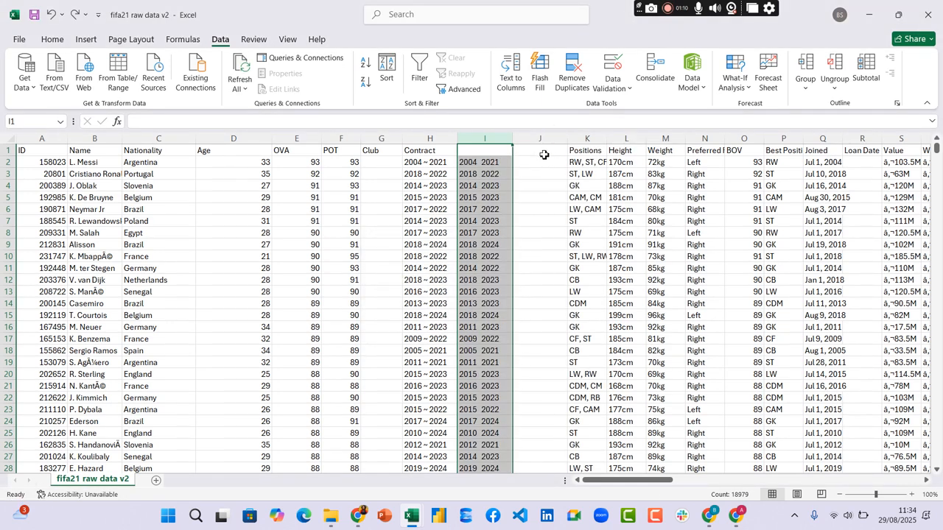
# - Copy the contract periods in column I and paste them as values only into column J, starting at J1
pyautogui.rightClick(495, 140)
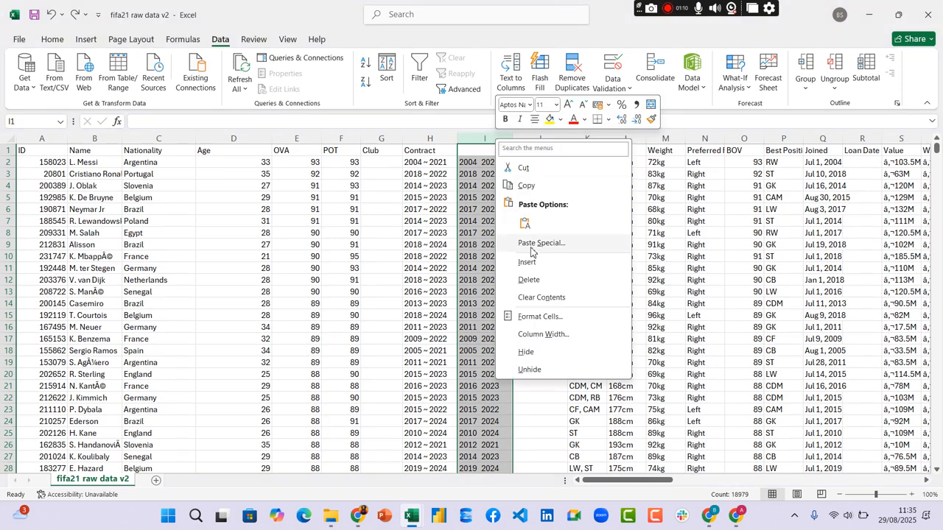
pyautogui.click(528, 186)
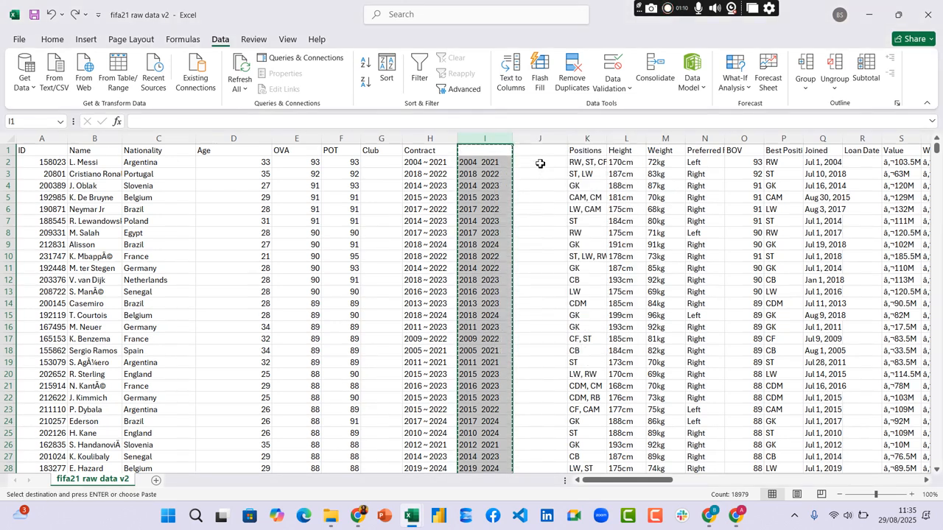
pyautogui.click(539, 163)
pyautogui.rightClick(540, 163)
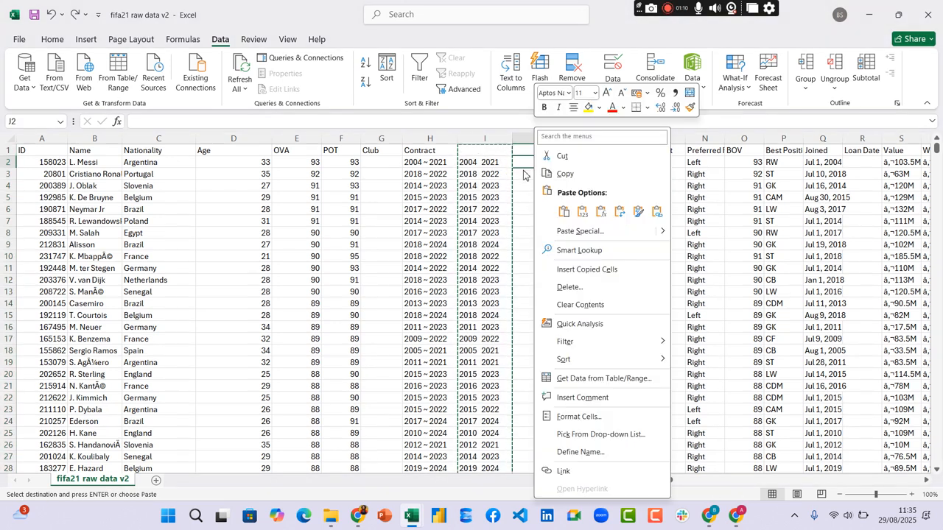
pyautogui.click(582, 213)
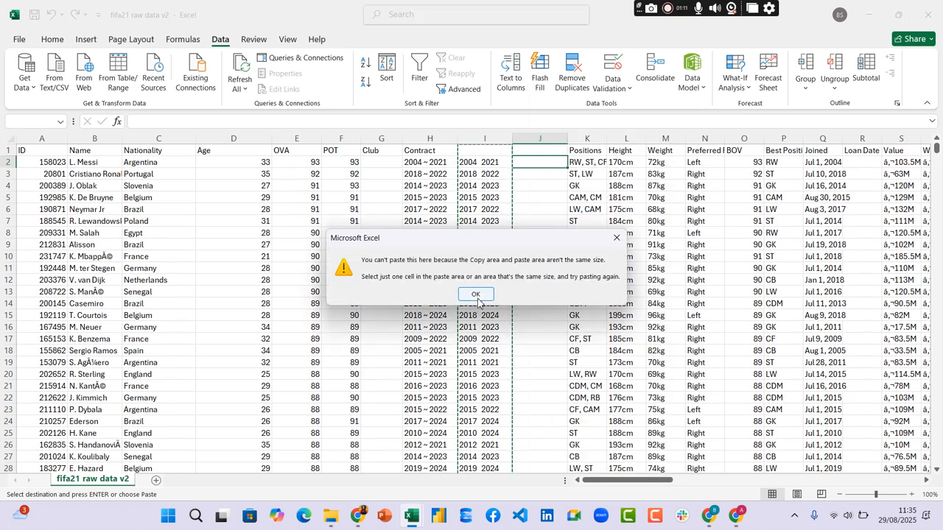
pyautogui.click(476, 294)
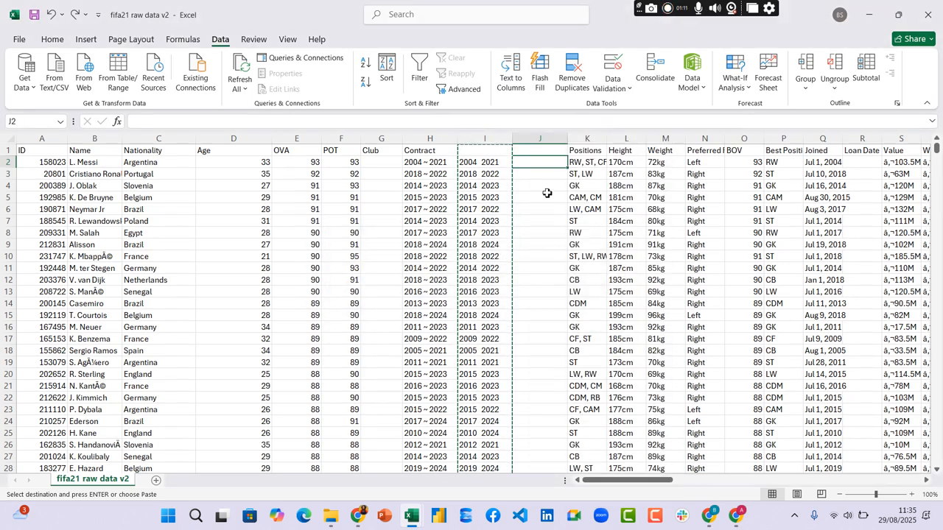
pyautogui.click(551, 151)
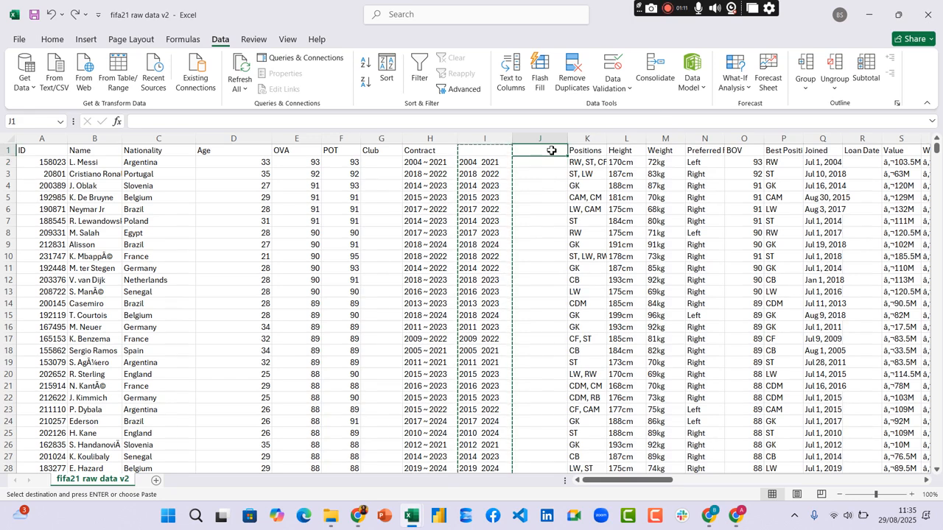
pyautogui.rightClick(551, 151)
pyautogui.click(599, 214)
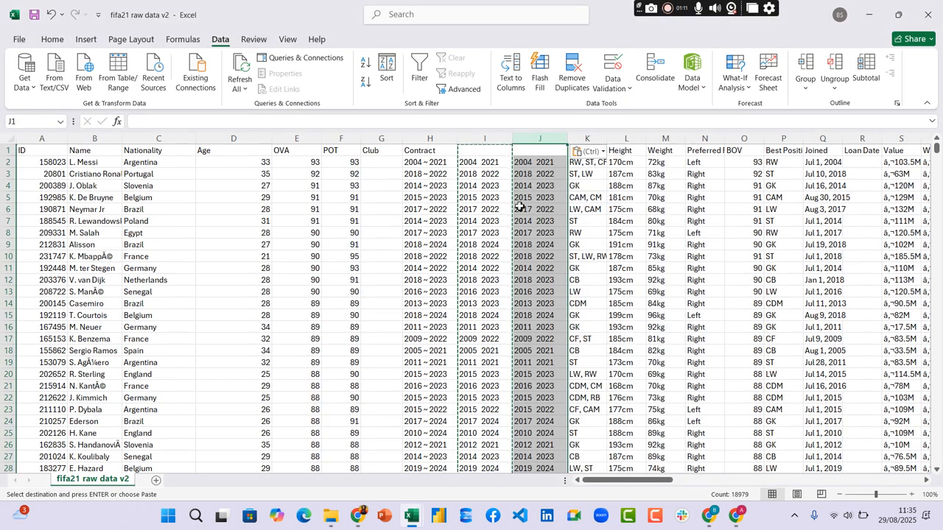
pyautogui.click(545, 164)
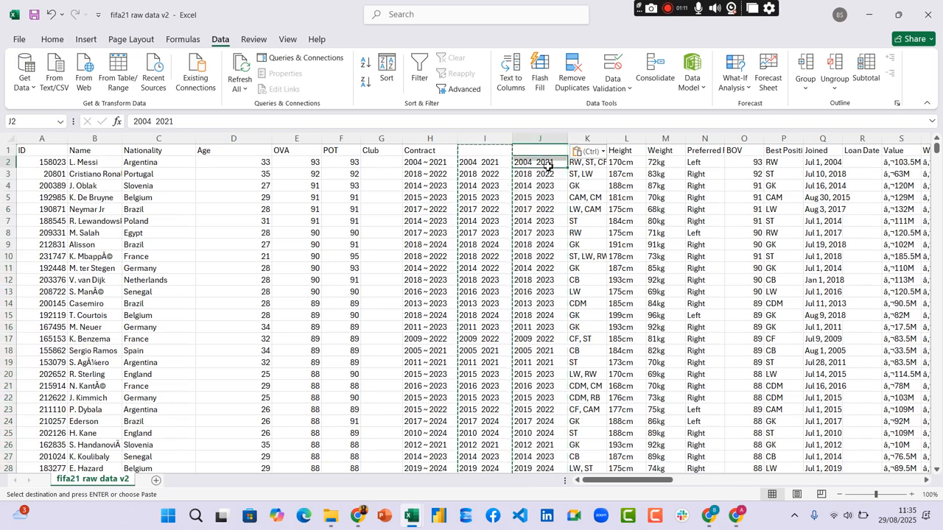
pyautogui.click(501, 165)
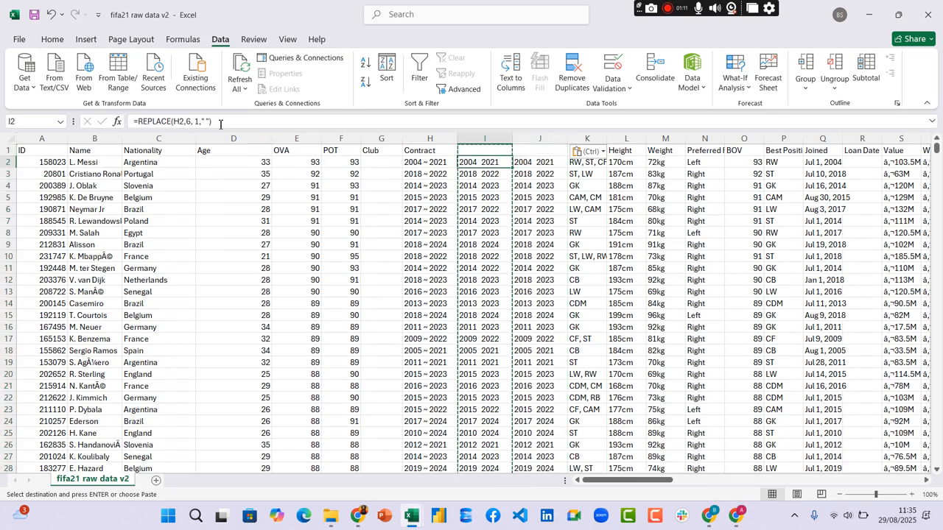
pyautogui.moveTo(220, 122); pyautogui.dragTo(125, 122)
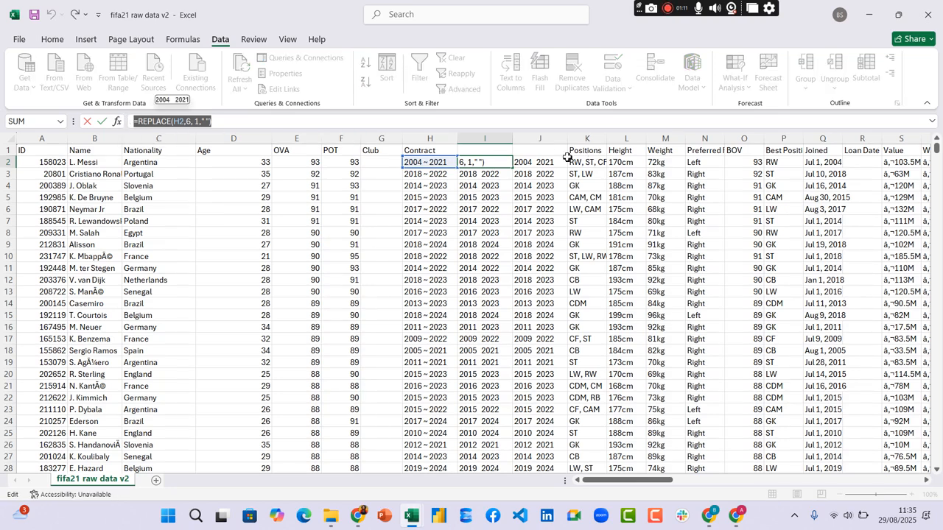
pyautogui.write('=')
pyautogui.click(537, 162)
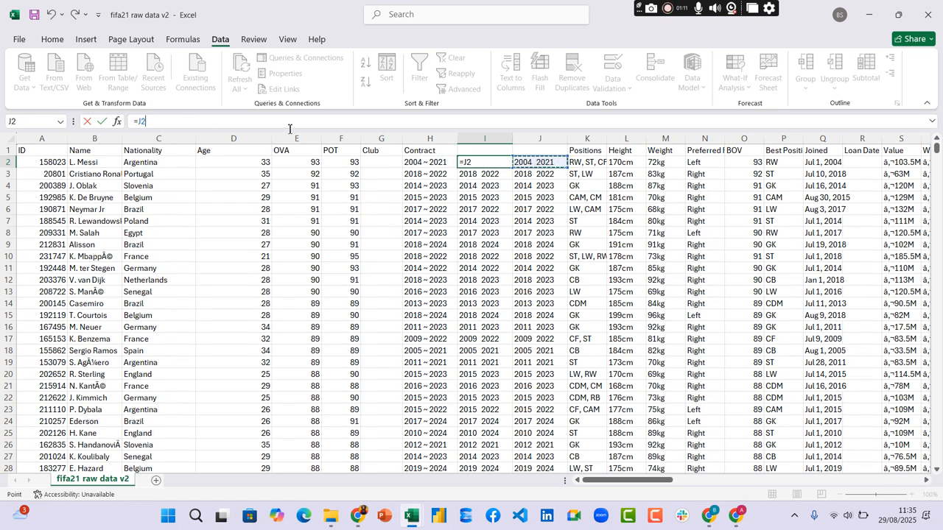
pyautogui.hotkey('ctrl', 'z')
pyautogui.click(295, 117)
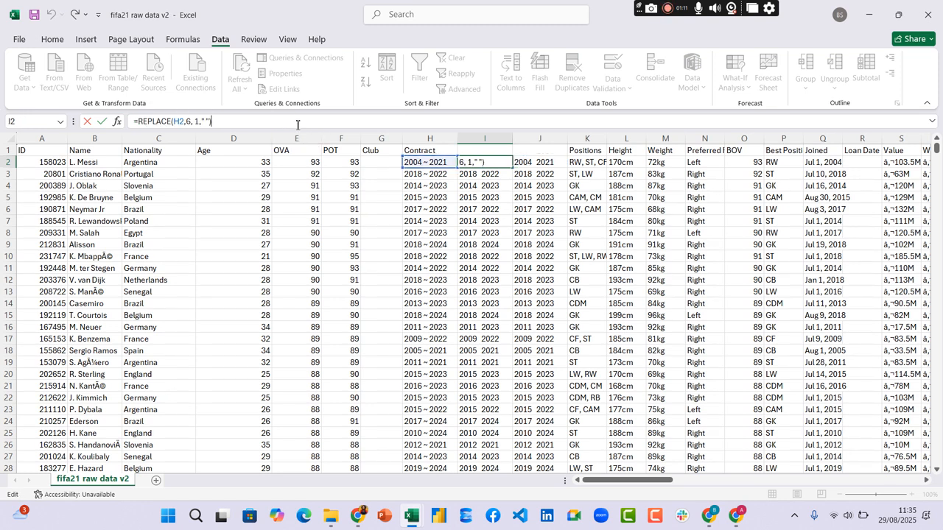
pyautogui.press('Tab')
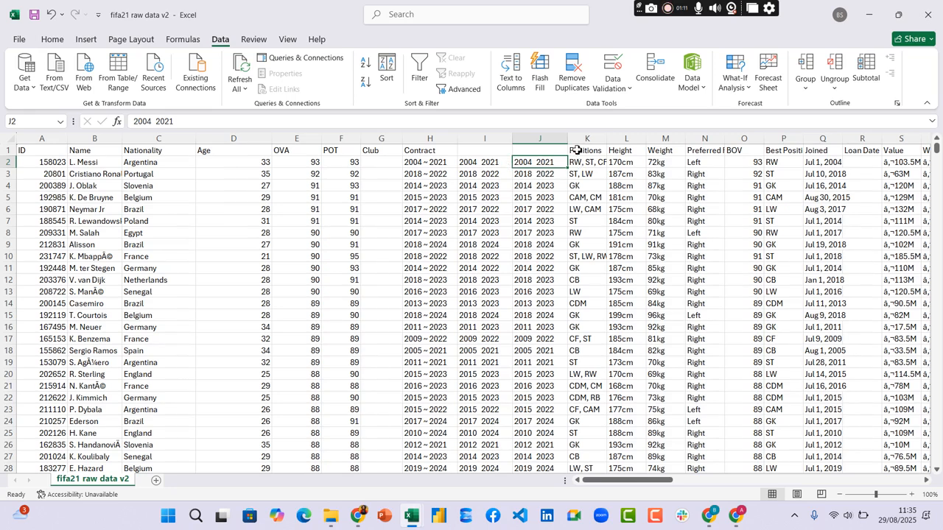
# - Insert another empty column between the pasted contract values in column J and Positions
pyautogui.rightClick(593, 141)
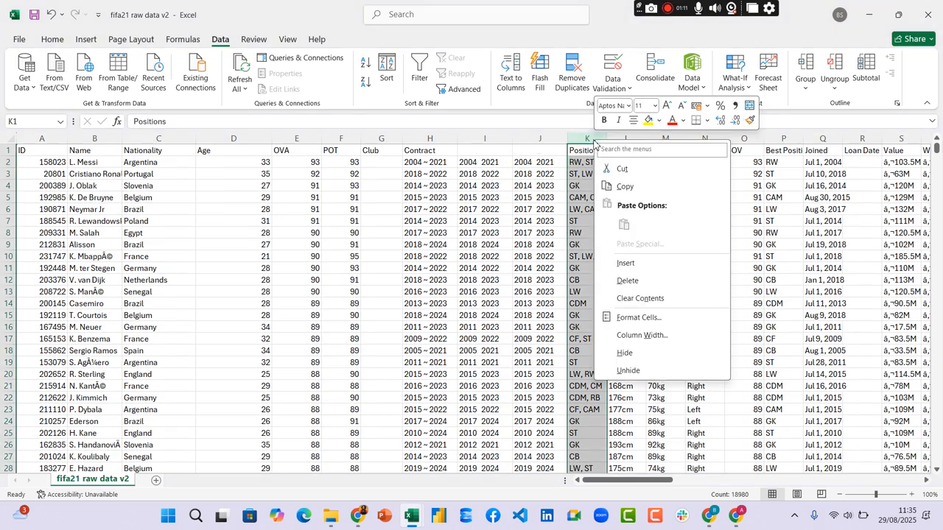
pyautogui.click(631, 268)
pyautogui.click(604, 165)
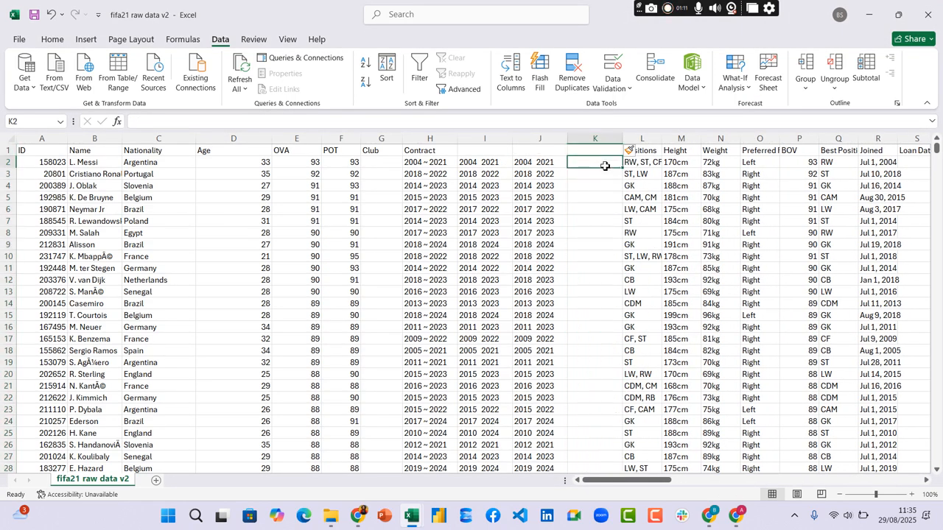
# - Split column J into start and end years with Text to Columns, delimited by spaces, with J1 as destination, replacing existing data
pyautogui.click(543, 140)
pyautogui.click(520, 85)
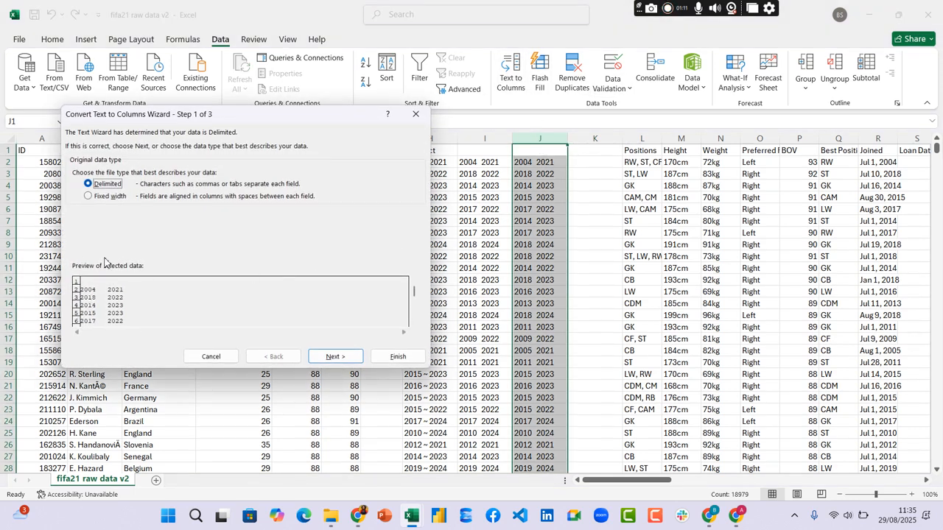
pyautogui.click(331, 357)
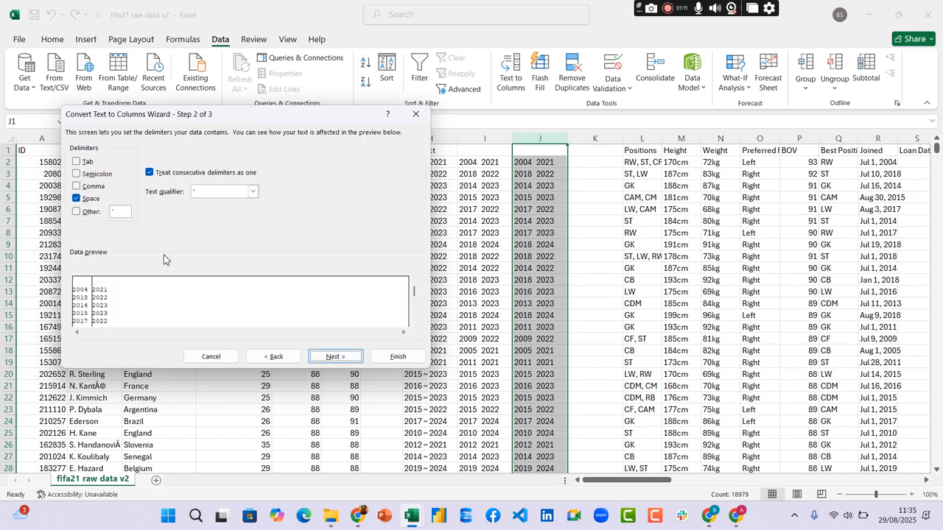
pyautogui.click(334, 358)
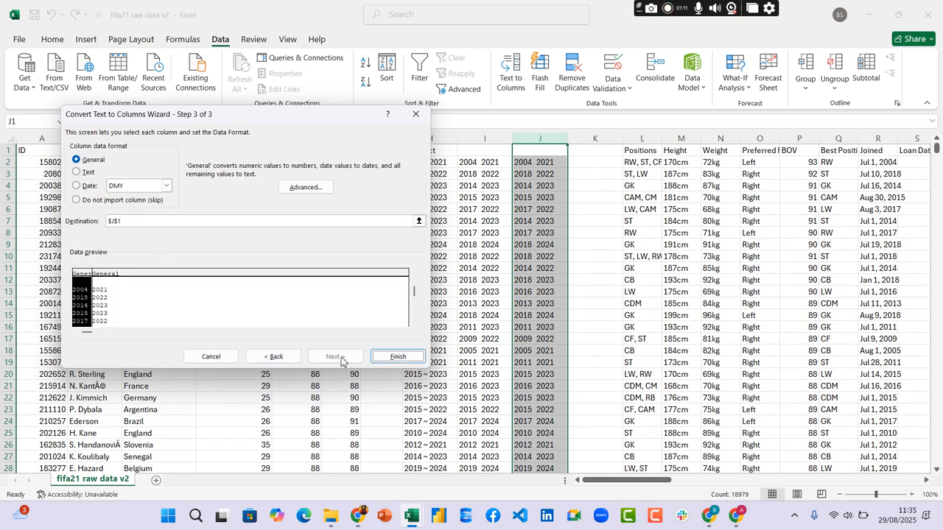
pyautogui.click(398, 357)
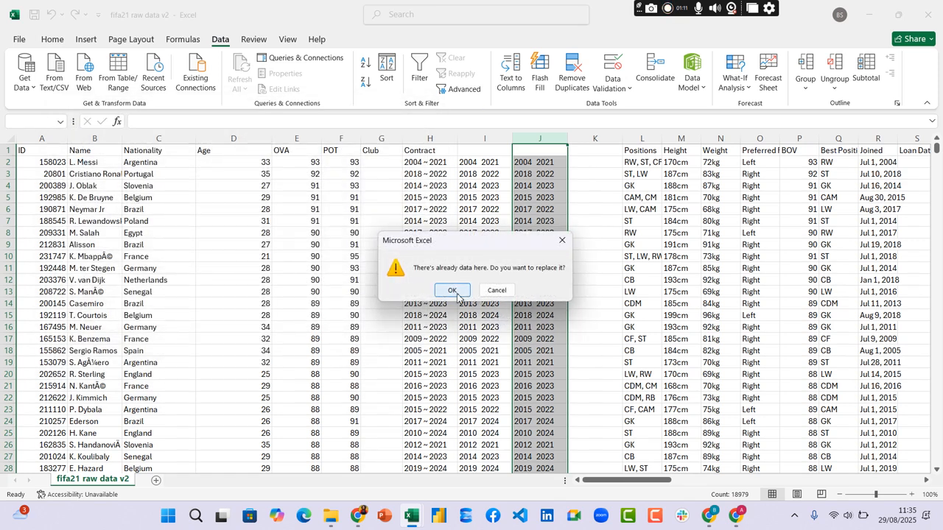
pyautogui.click(454, 291)
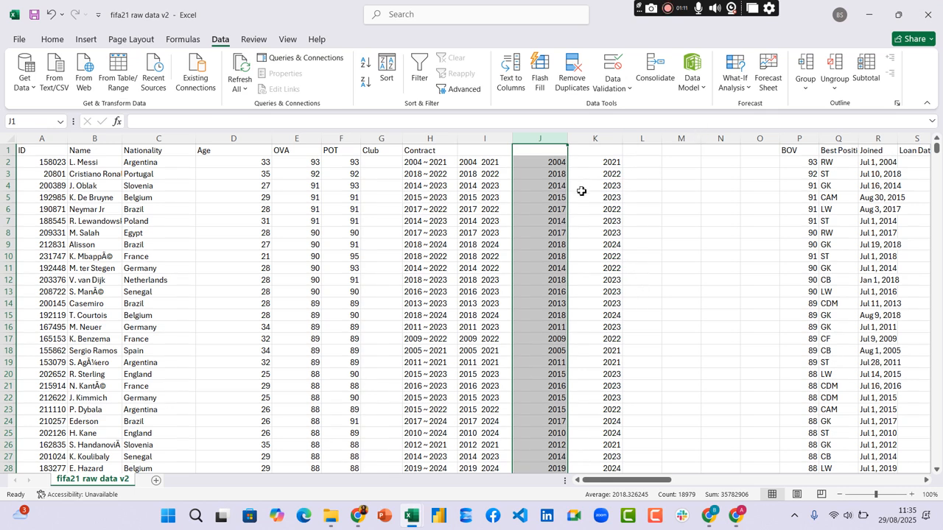
# - Label the year columns with "contract start" in J1 and "contract stop" in K1, and save the workbook
pyautogui.click(551, 150)
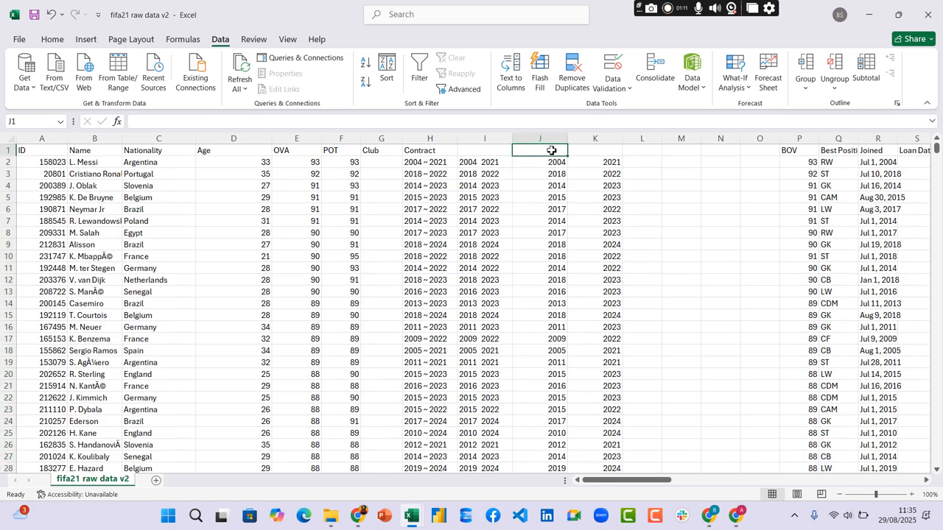
pyautogui.write('CONTAR')
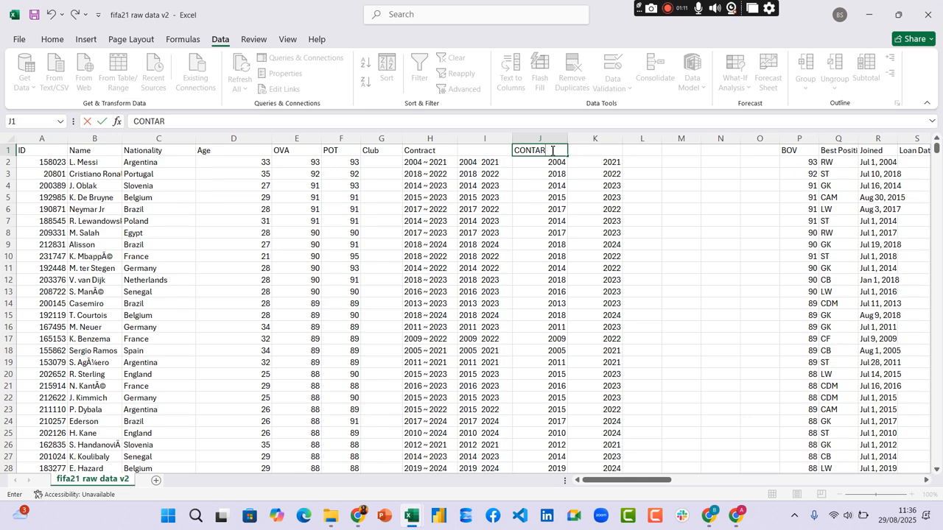
pyautogui.press('BackSpace')
pyautogui.press('BackSpace')
pyautogui.press('BackSpace')
pyautogui.press('BackSpace')
pyautogui.press('BackSpace')
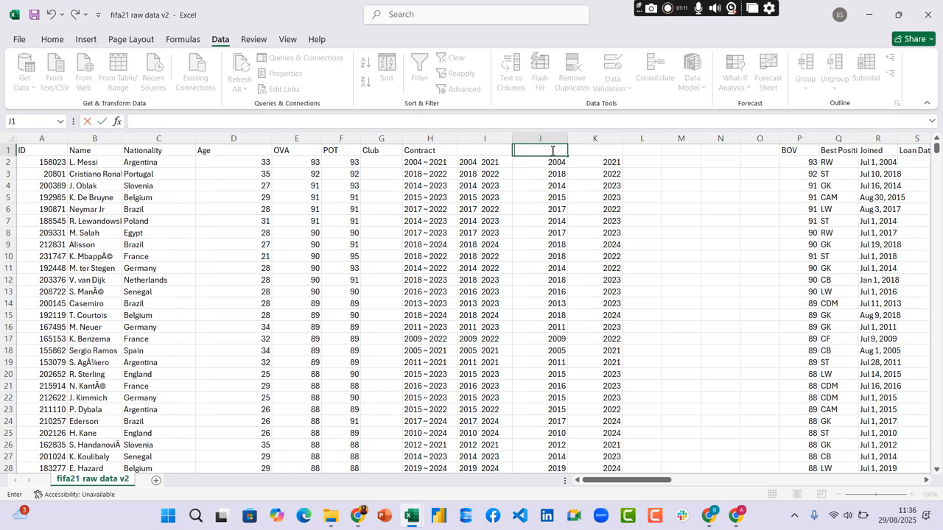
pyautogui.write('ontract start')
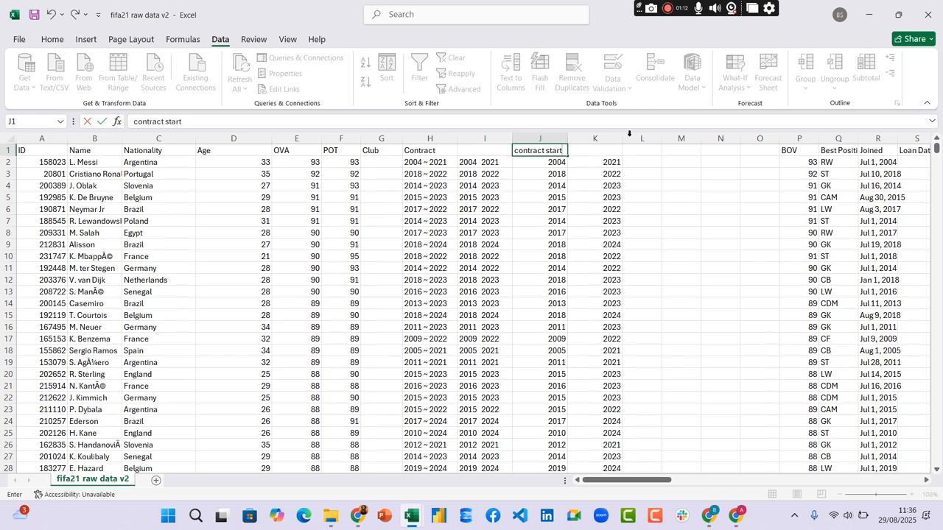
pyautogui.click(593, 147)
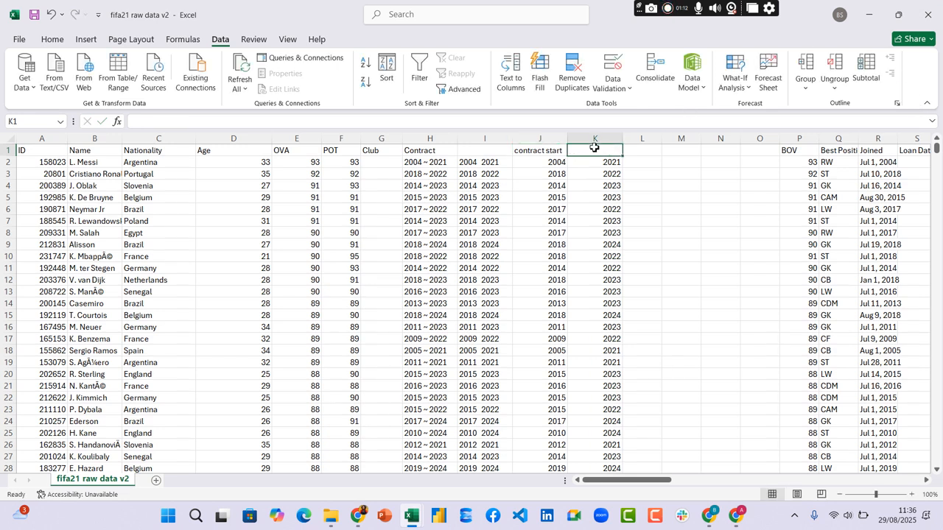
pyautogui.write('contract stop')
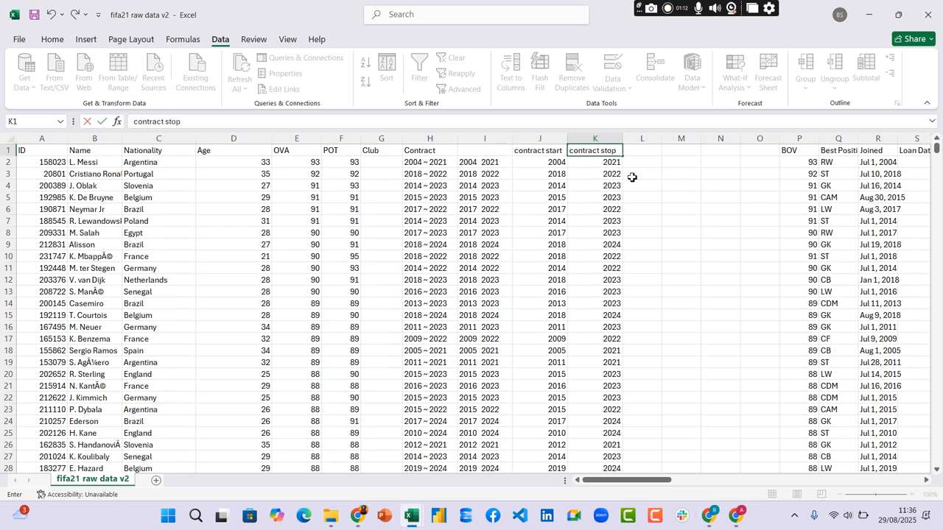
pyautogui.hotkey('ctrl', 's')
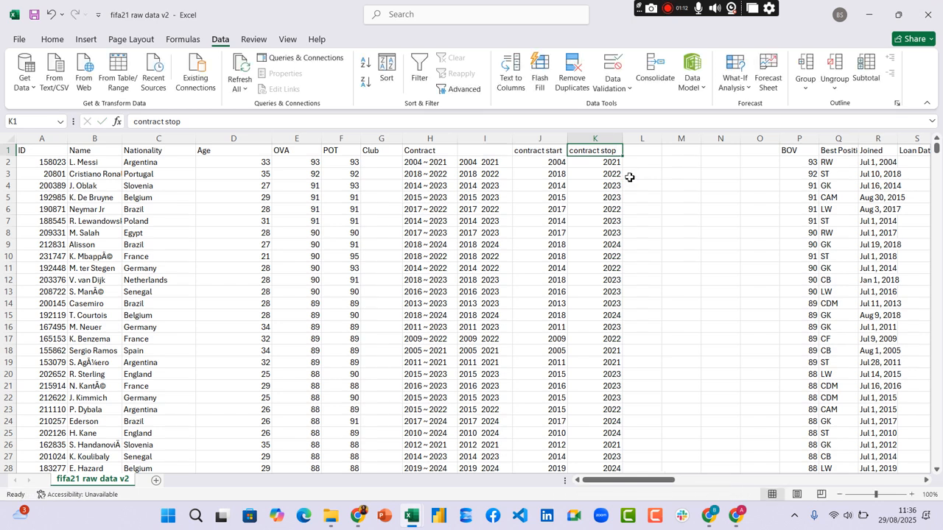
# - Undo the header labels, the column J split and the inserted empty column, and delete the pasted contract values in column J
pyautogui.hotkey('ctrl', 'z')
pyautogui.hotkey('ctrl', 'z')
pyautogui.hotkey('ctrl', 'z')
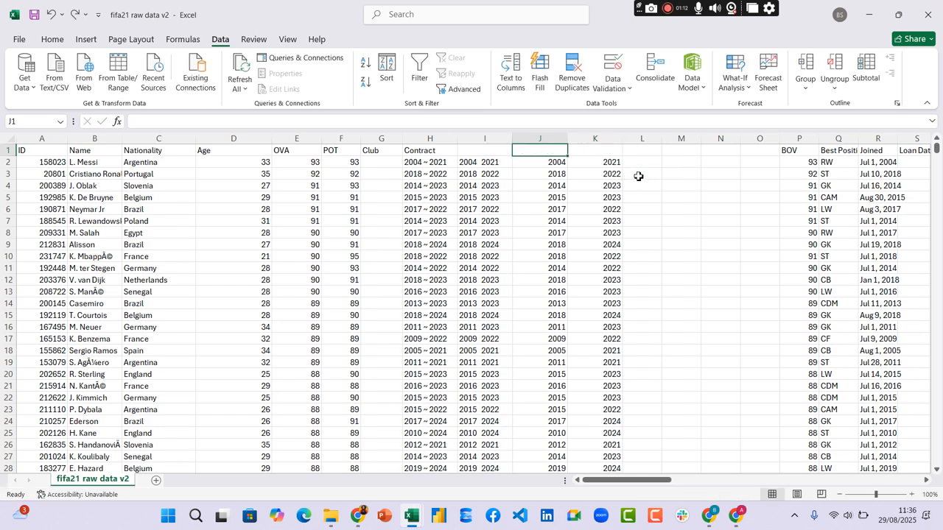
pyautogui.hotkey('ctrl', 'z')
pyautogui.hotkey('ctrl', 'z')
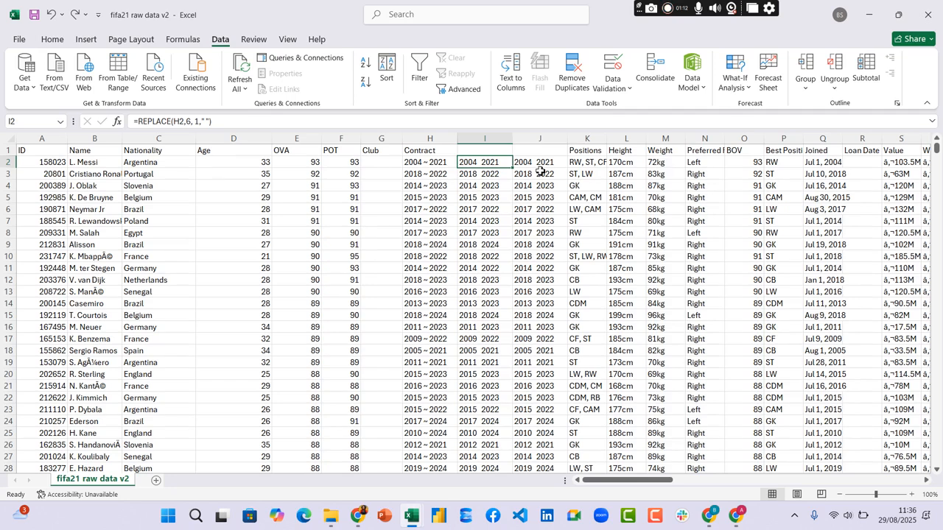
pyautogui.click(540, 139)
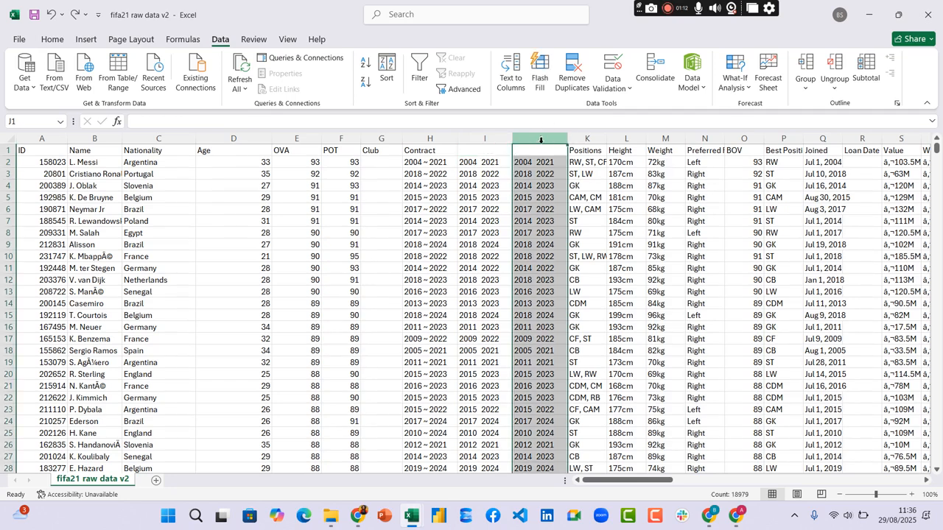
pyautogui.rightClick(541, 140)
pyautogui.click(574, 283)
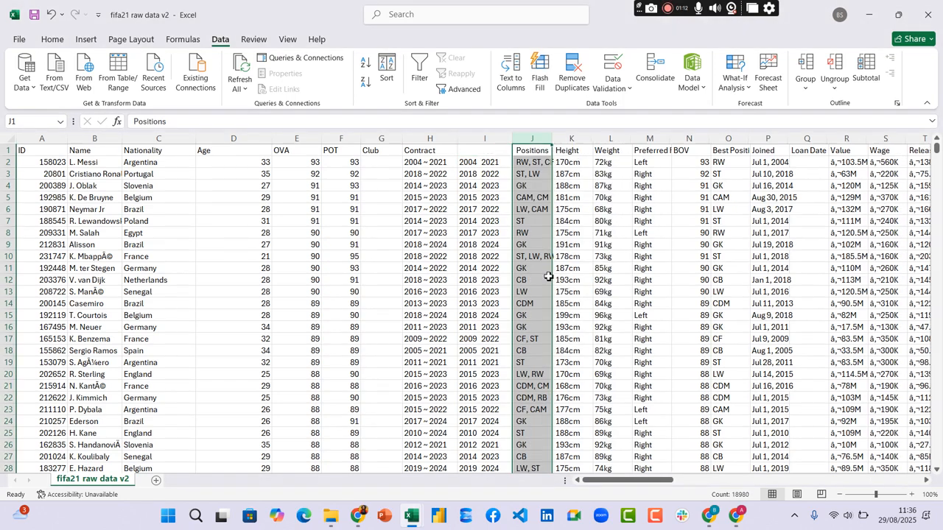
# - Review the REPLACE formula in I2 and insert an empty column between column I and Positions
pyautogui.click(503, 140)
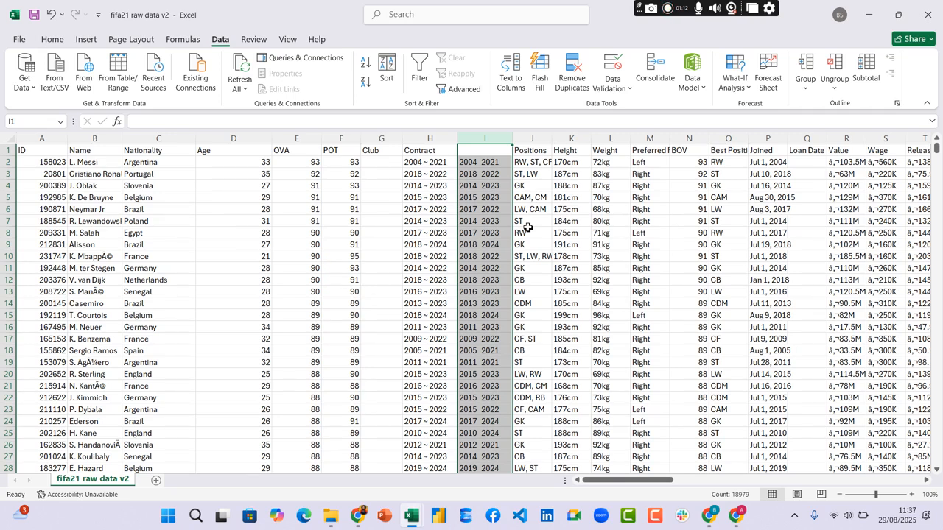
pyautogui.click(496, 163)
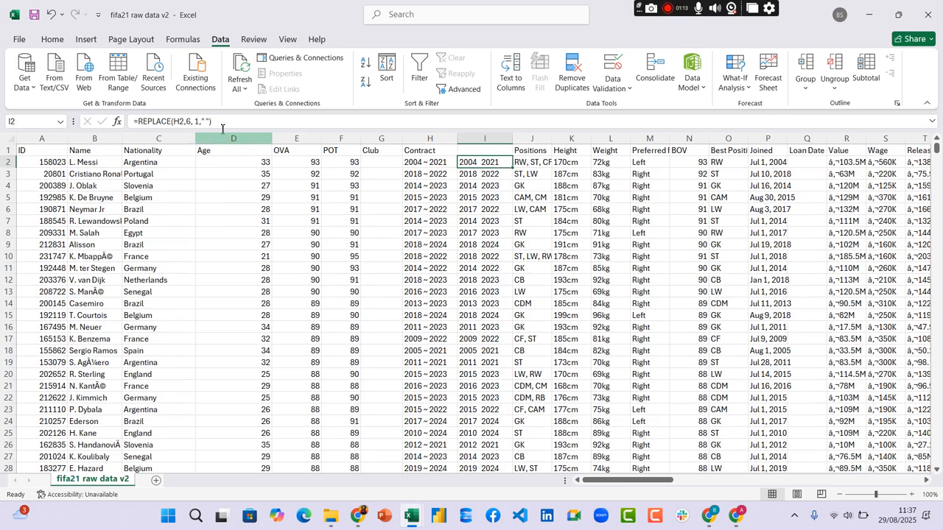
pyautogui.moveTo(213, 121); pyautogui.dragTo(134, 121)
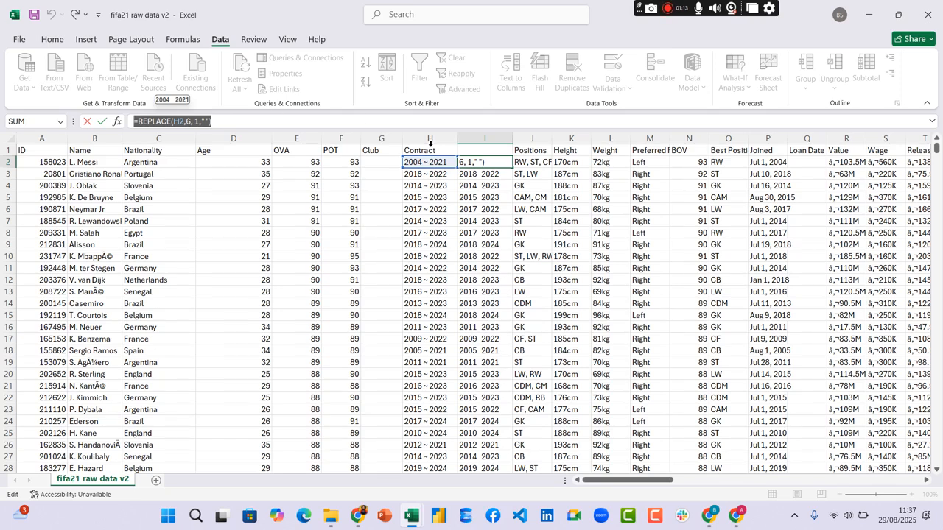
pyautogui.press('Return')
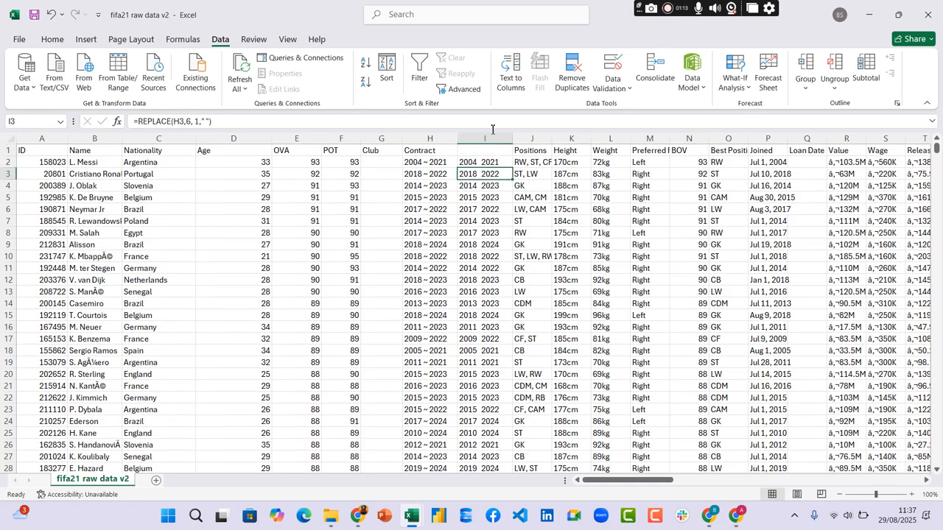
pyautogui.rightClick(538, 137)
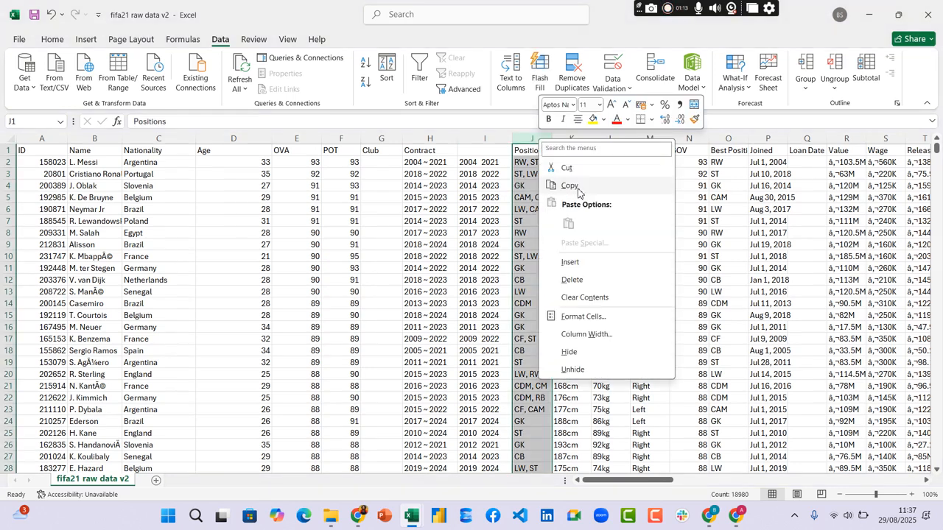
pyautogui.click(568, 265)
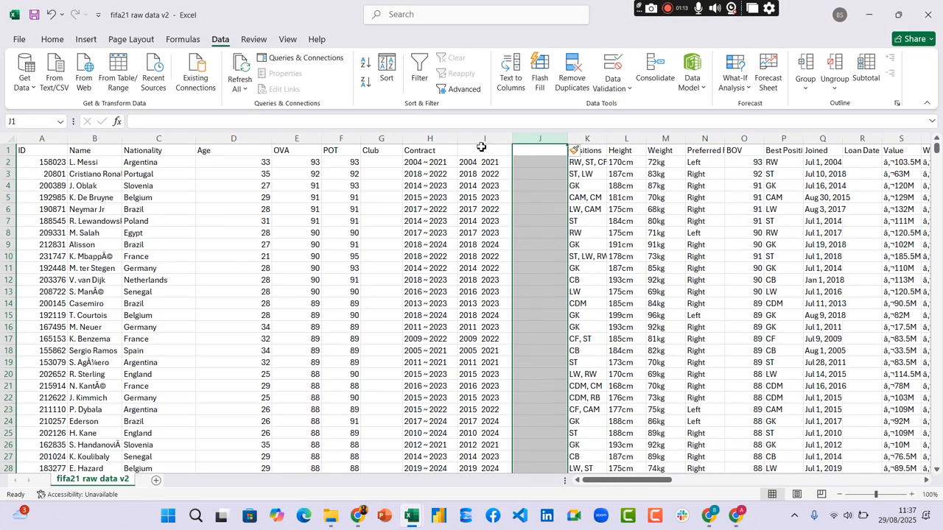
# - Copy the contract periods in column I and paste them as values only into the empty column J
pyautogui.click(483, 139)
pyautogui.hotkey('ctrl', 'c')
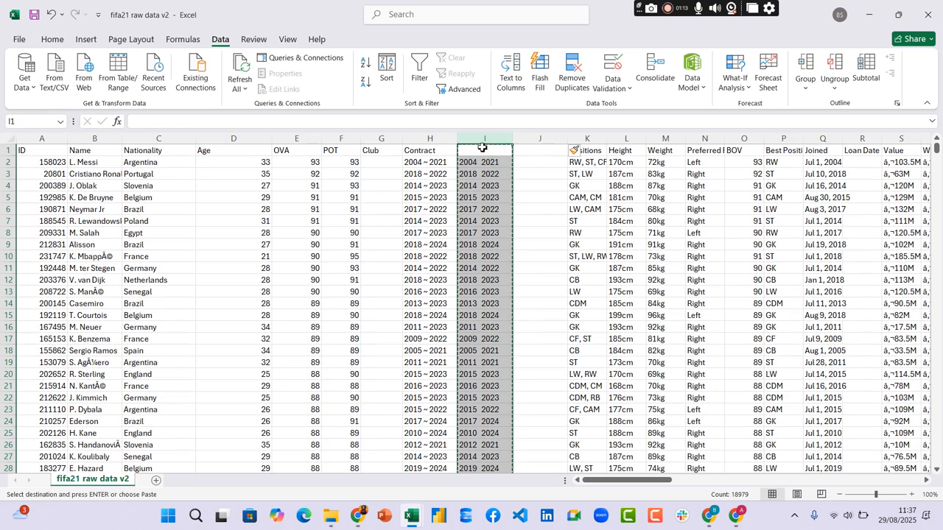
pyautogui.click(540, 139)
pyautogui.rightClick(540, 139)
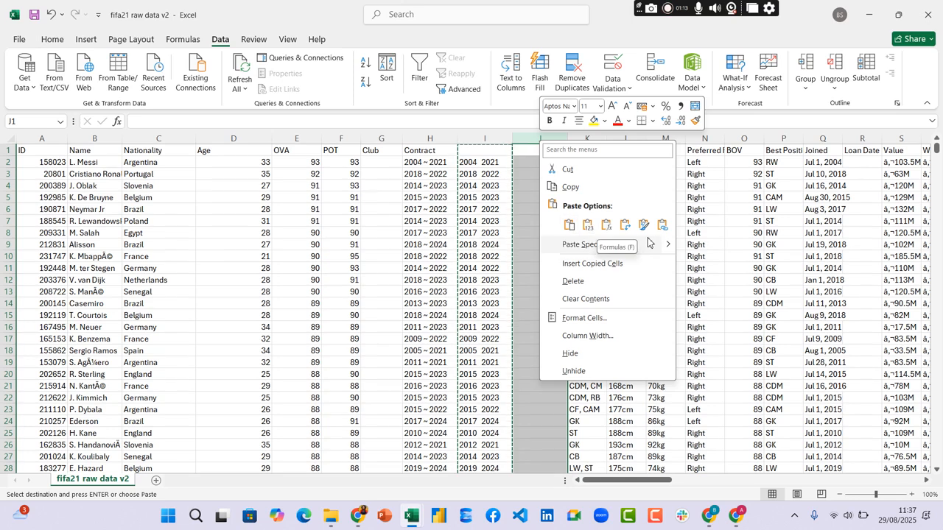
pyautogui.click(593, 227)
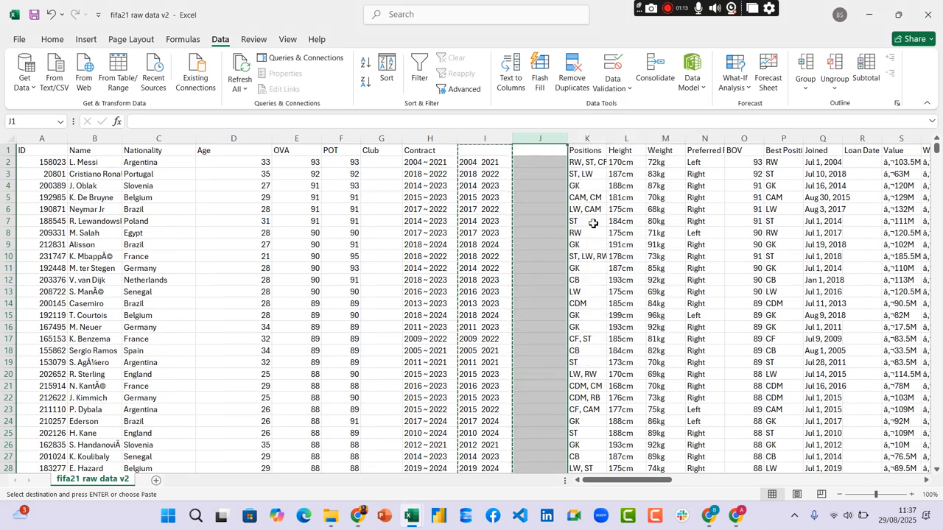
# - Compare the pasted plain value in J2 with the REPLACE formula in I2
pyautogui.click(551, 168)
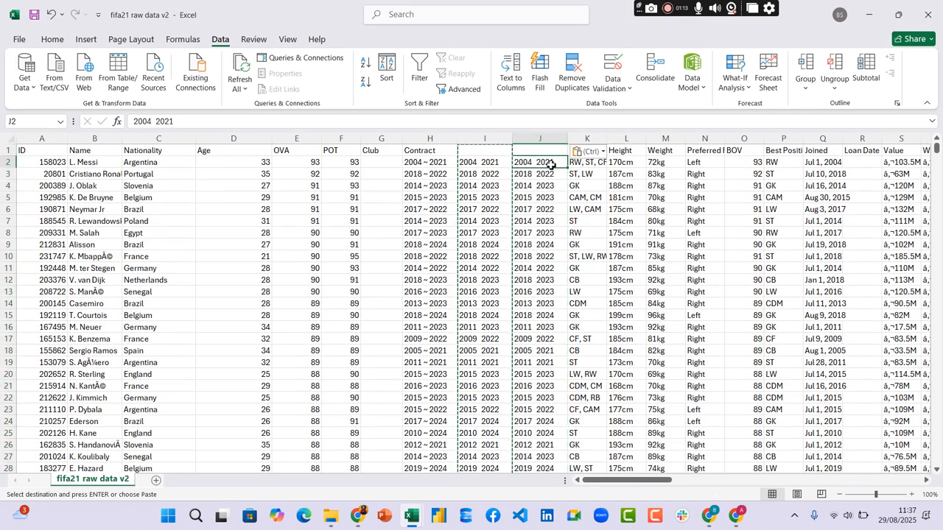
pyautogui.moveTo(175, 121); pyautogui.dragTo(132, 121)
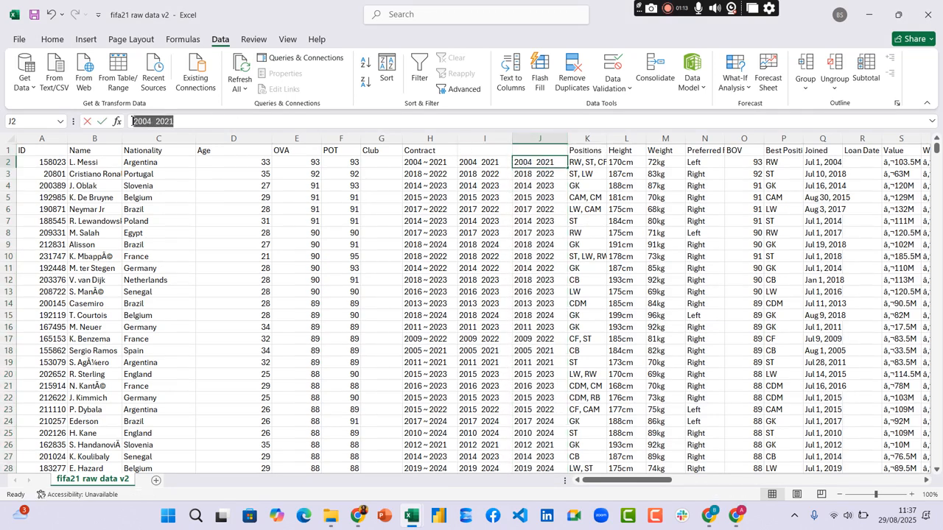
pyautogui.click(482, 162)
pyautogui.click(224, 121)
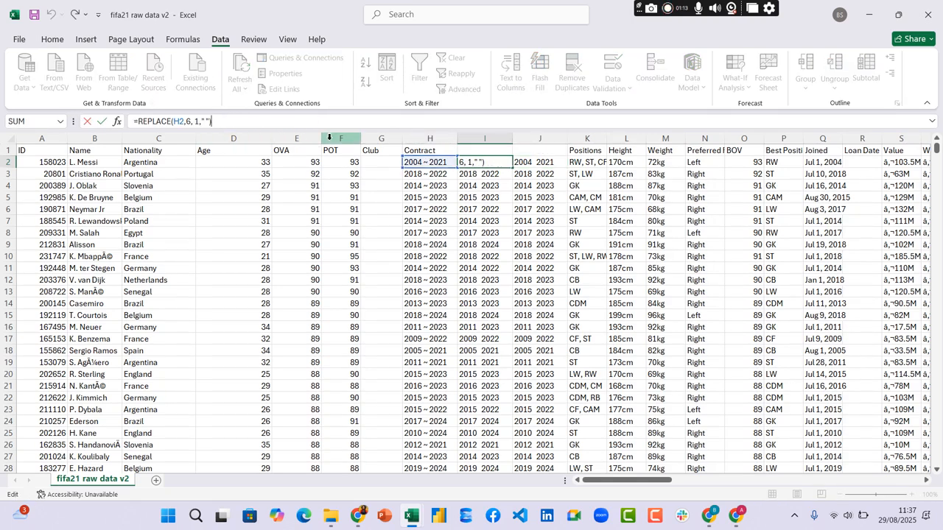
pyautogui.press('Return')
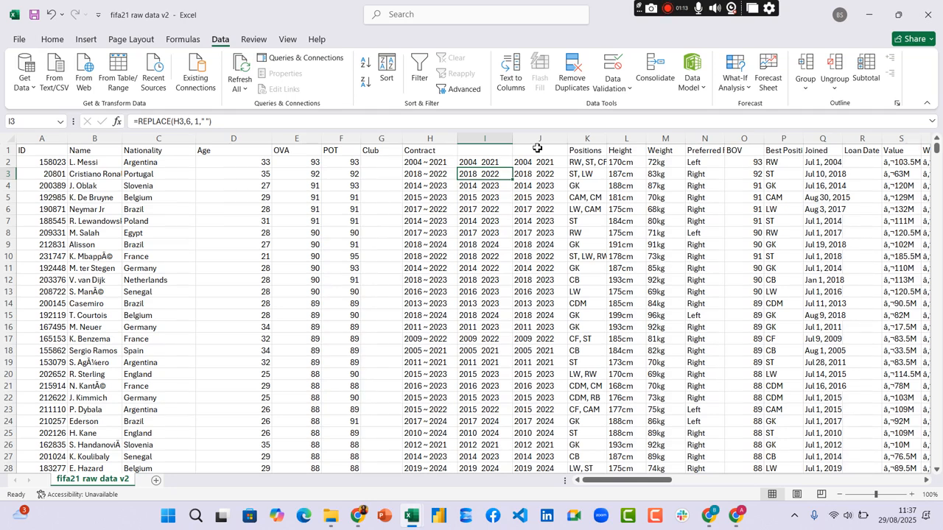
# - Insert an empty column between the pasted contract values in column J and Positions
pyautogui.rightClick(589, 139)
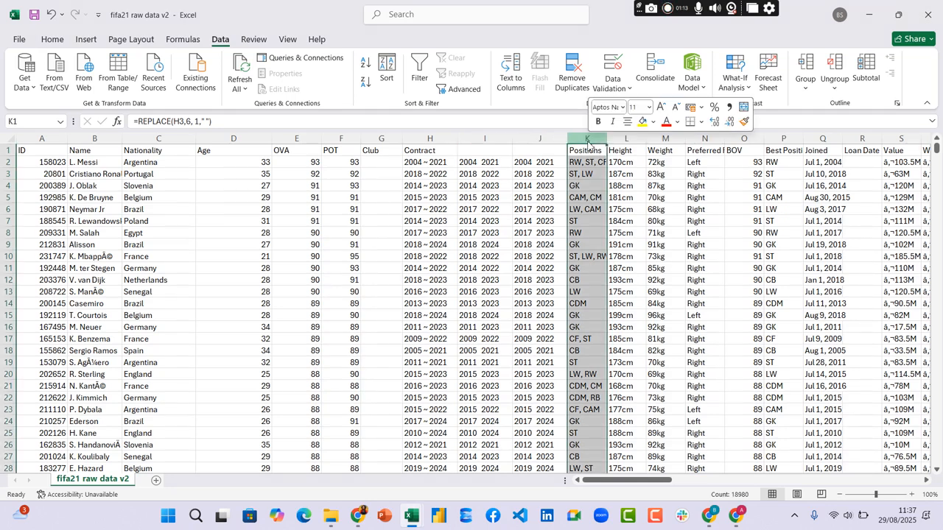
pyautogui.click(622, 265)
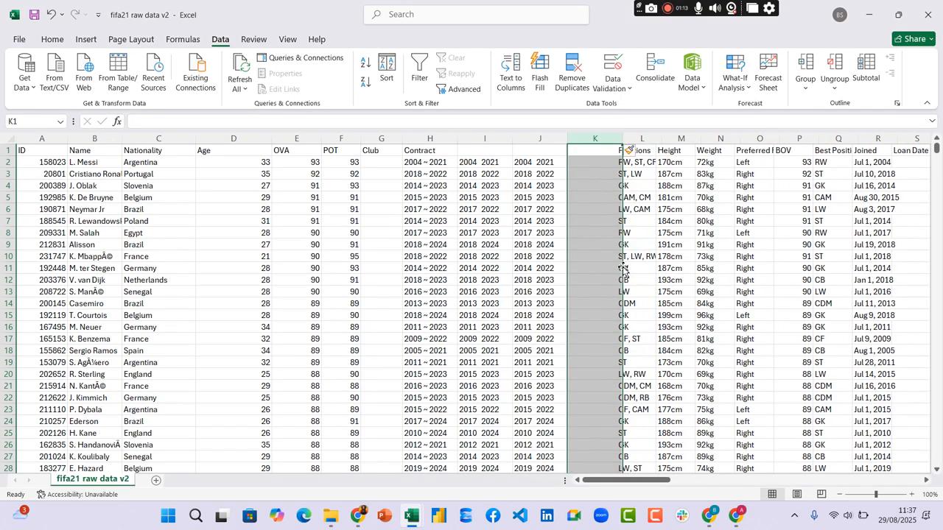
pyautogui.click(598, 162)
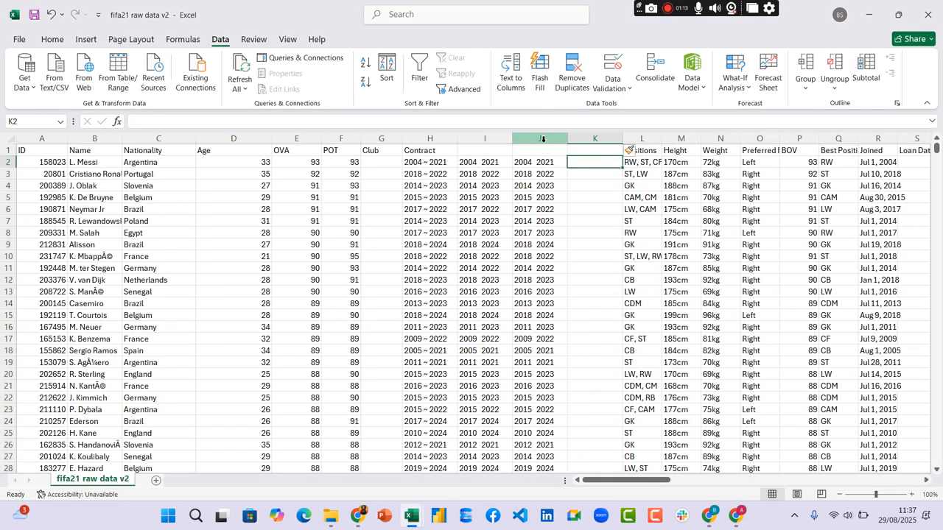
# - Split column J with Text to Columns by space, treating consecutive delimiters as one, with General format and destination J1, replacing existing data
pyautogui.click(543, 139)
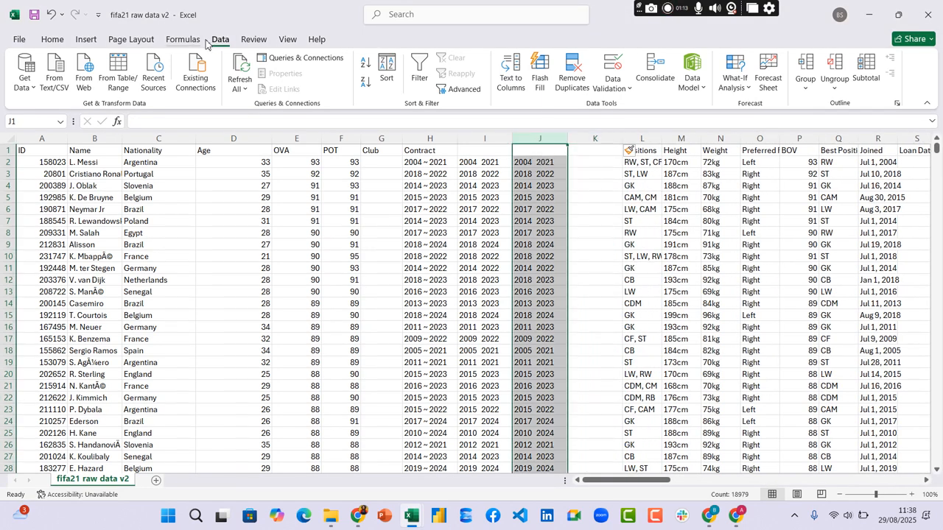
pyautogui.click(510, 72)
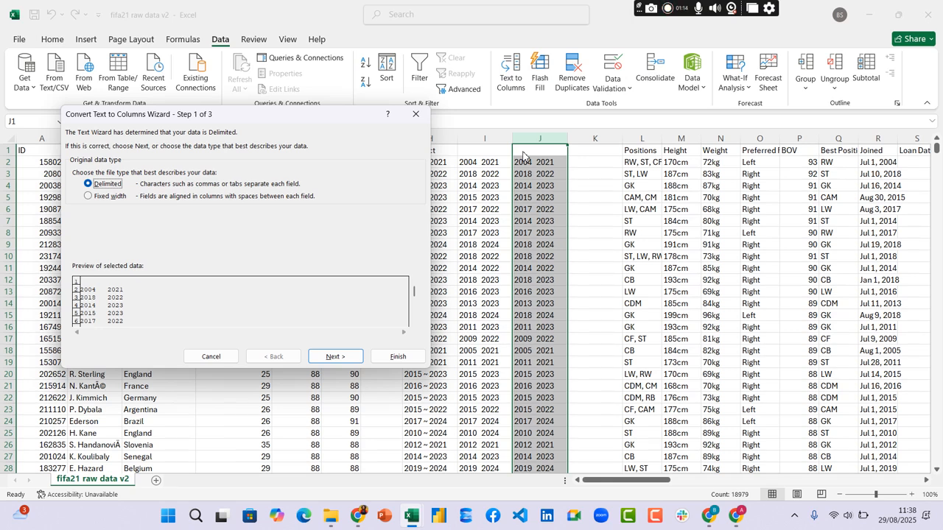
pyautogui.click(336, 357)
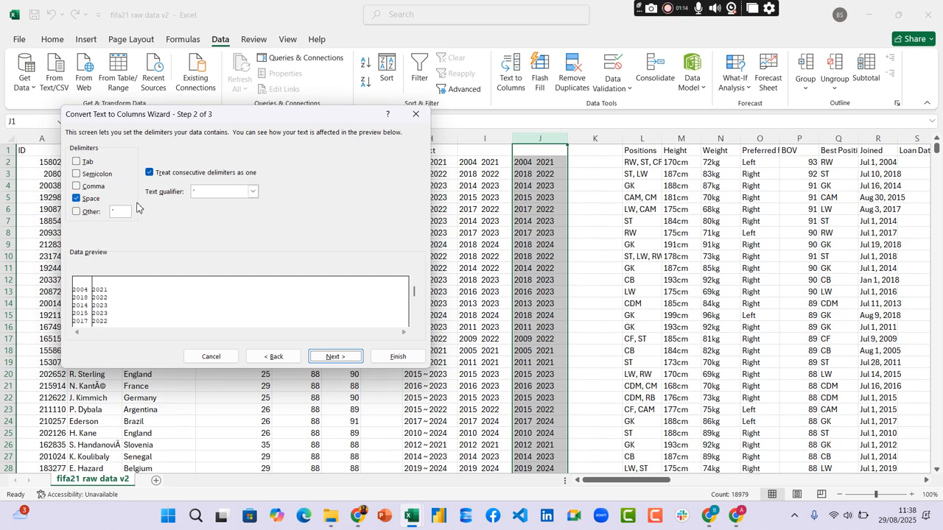
pyautogui.click(78, 201)
pyautogui.click(77, 199)
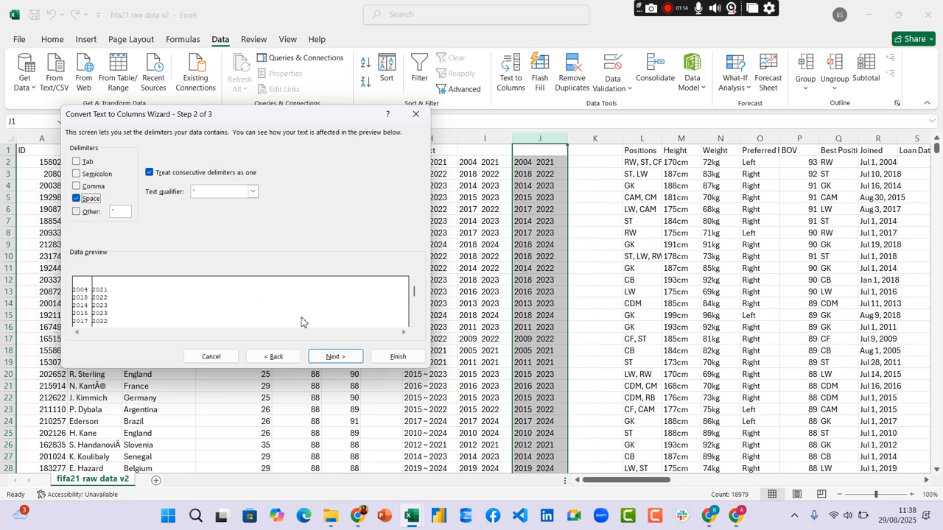
pyautogui.click(333, 359)
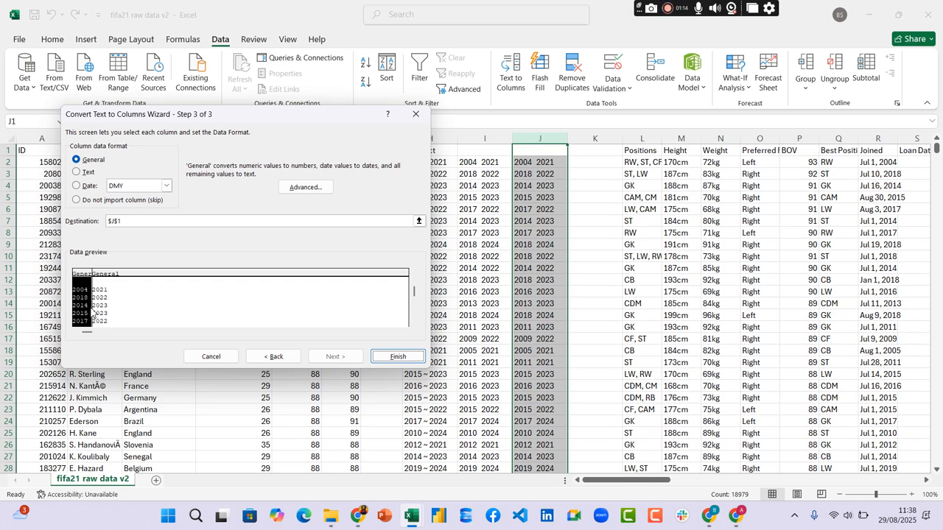
pyautogui.click(397, 357)
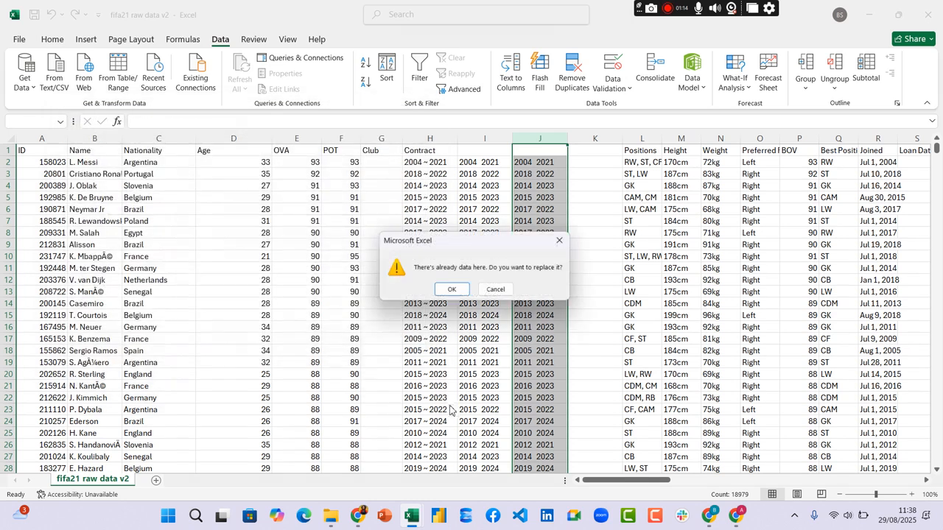
pyautogui.click(453, 289)
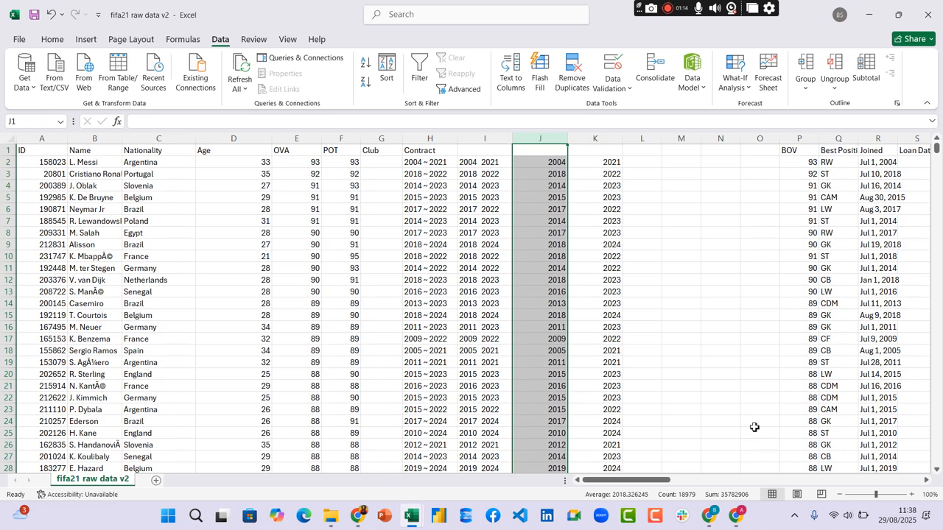
pyautogui.moveTo(664, 479); pyautogui.dragTo(748, 482)
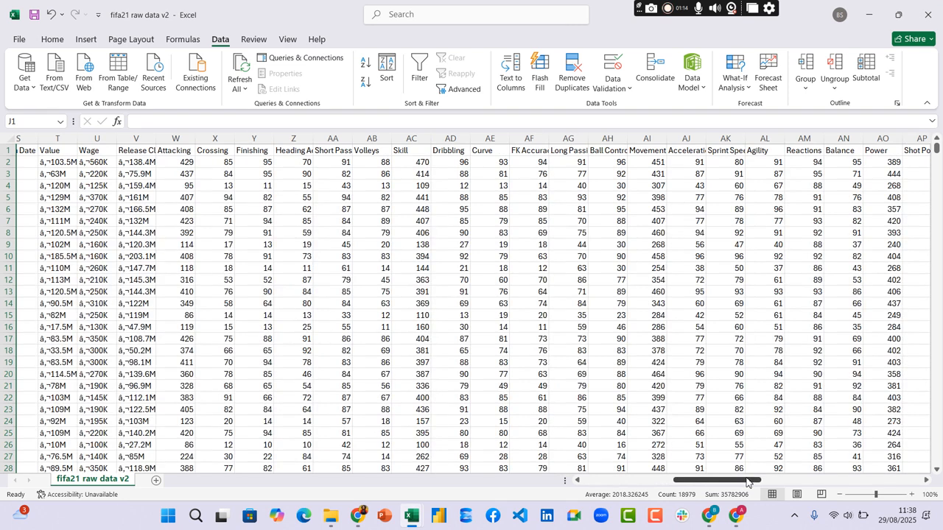